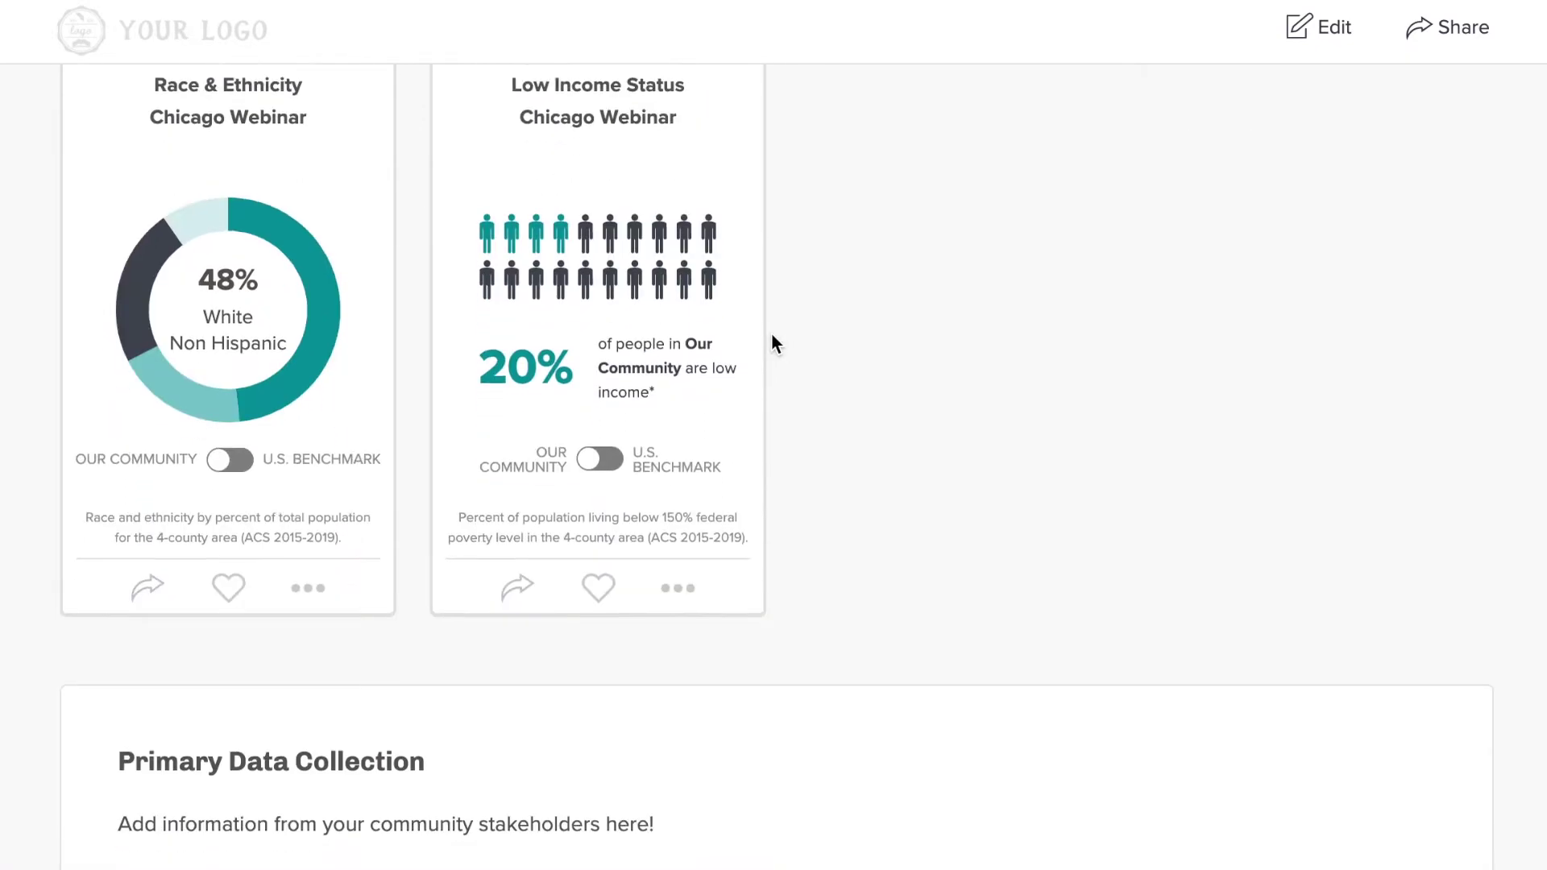
- Examine the enlarged Area Deprivation Index map for the Chicago area at closer and wider scales, and close it
scroll(771, 332, down, 15)
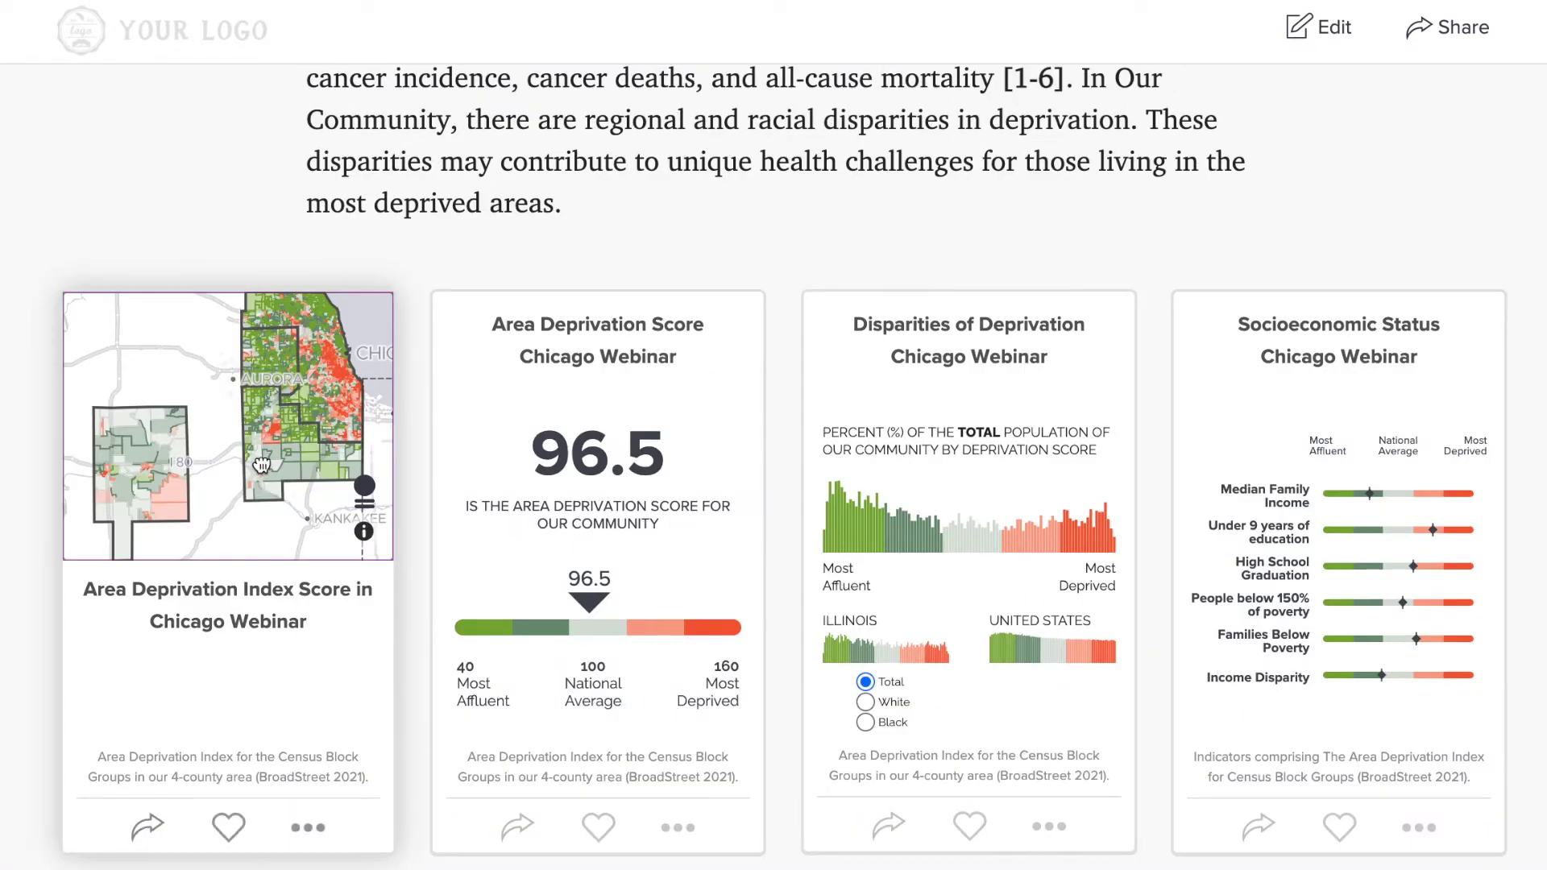
click(262, 462)
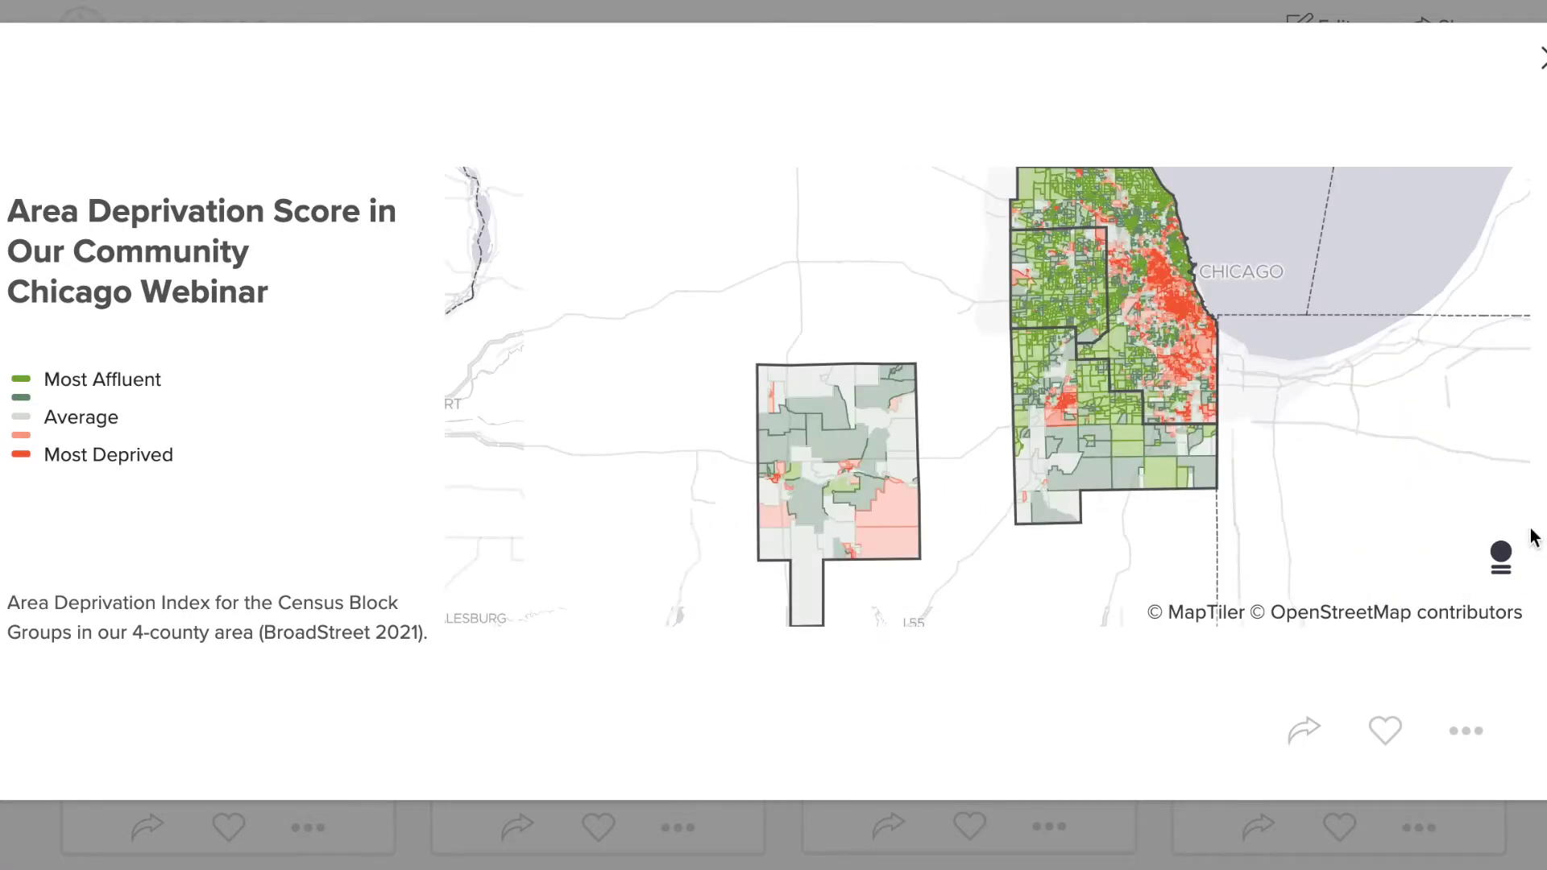
scroll(1175, 318, up, 5)
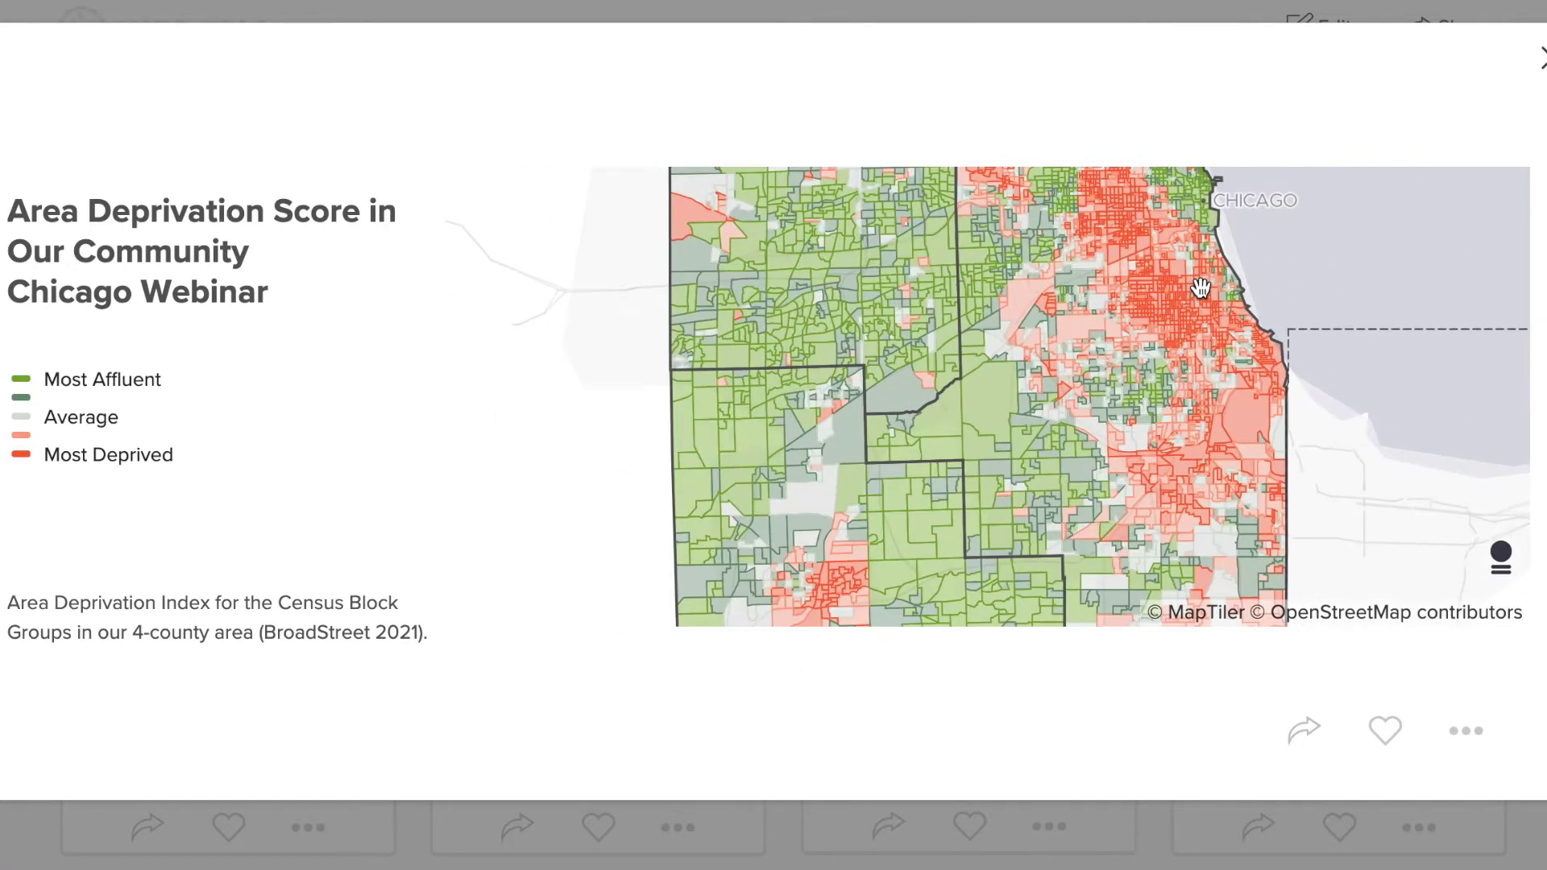
scroll(1201, 288, down, 5)
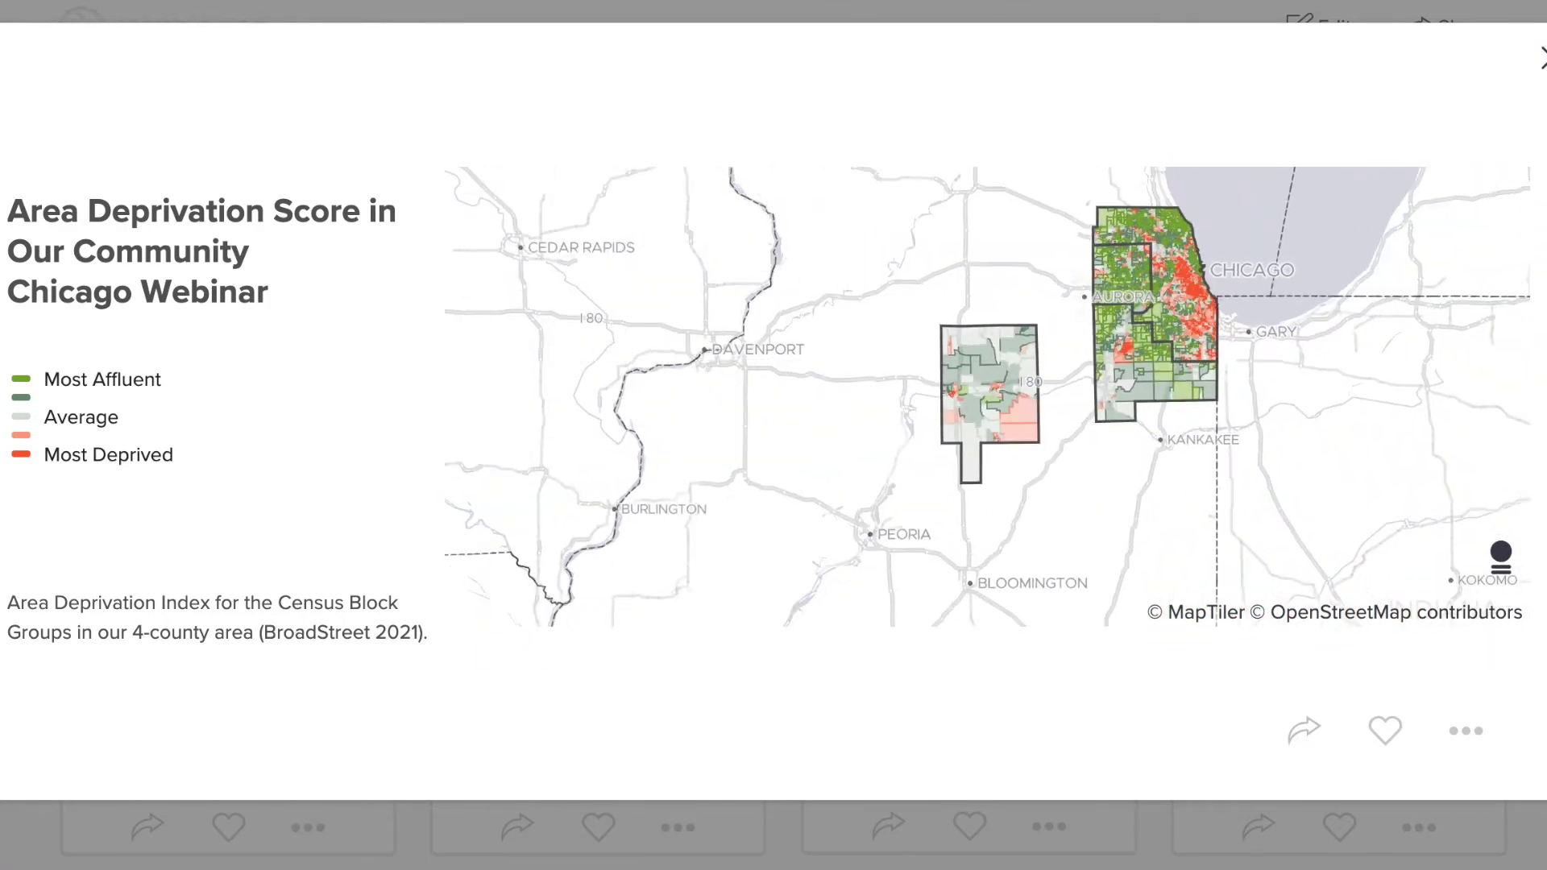
key(Escape)
scroll(1527, 210, down, 15)
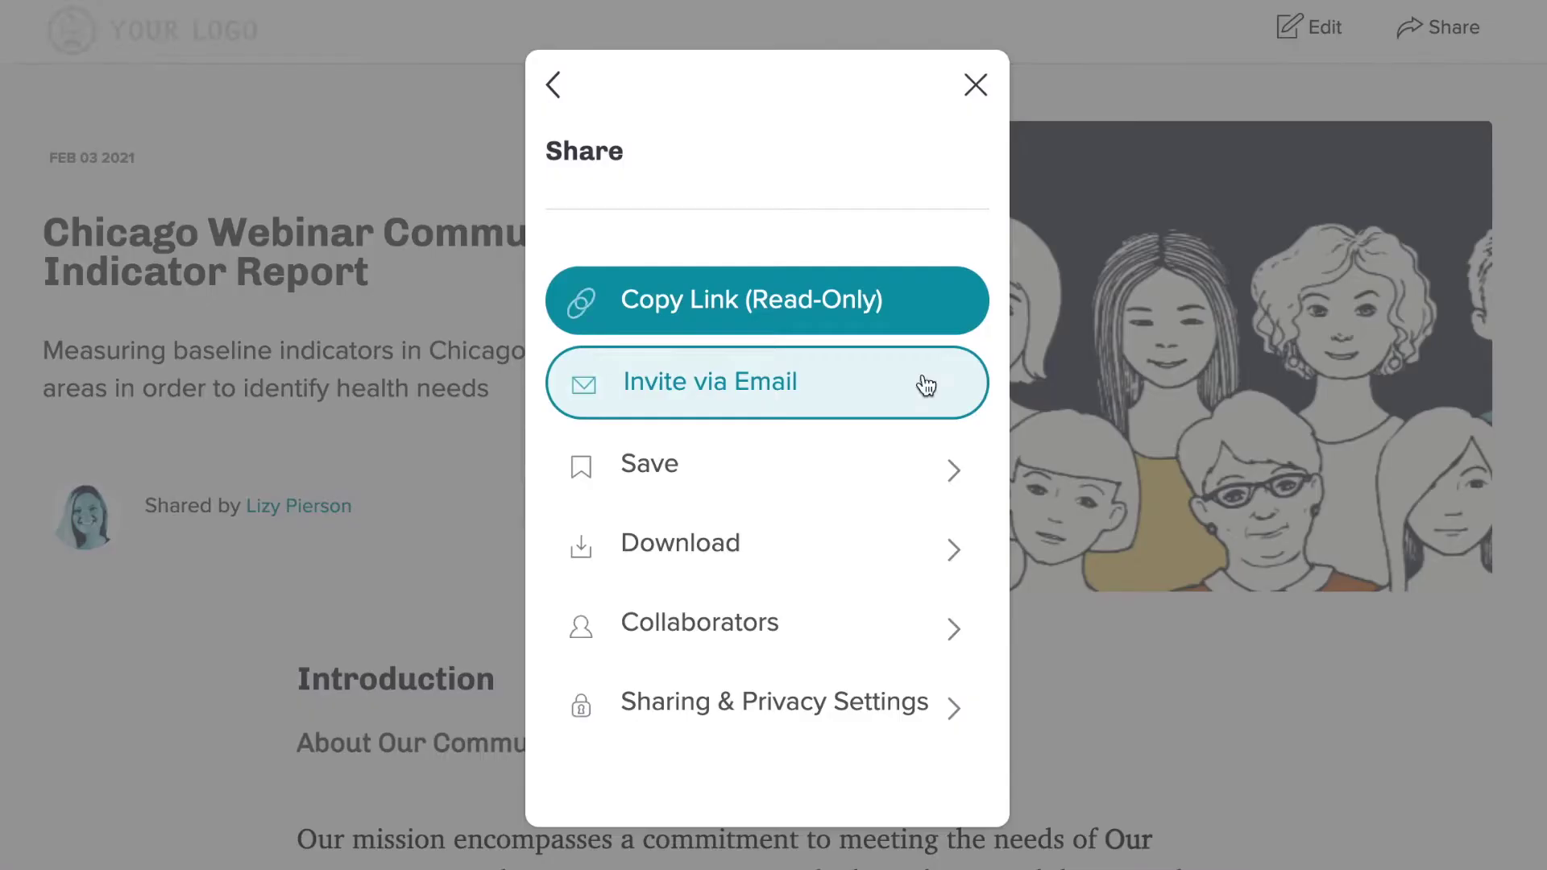
- Invite a collaborator by email using the suggested address, and copy the report's read-only link
click(925, 383)
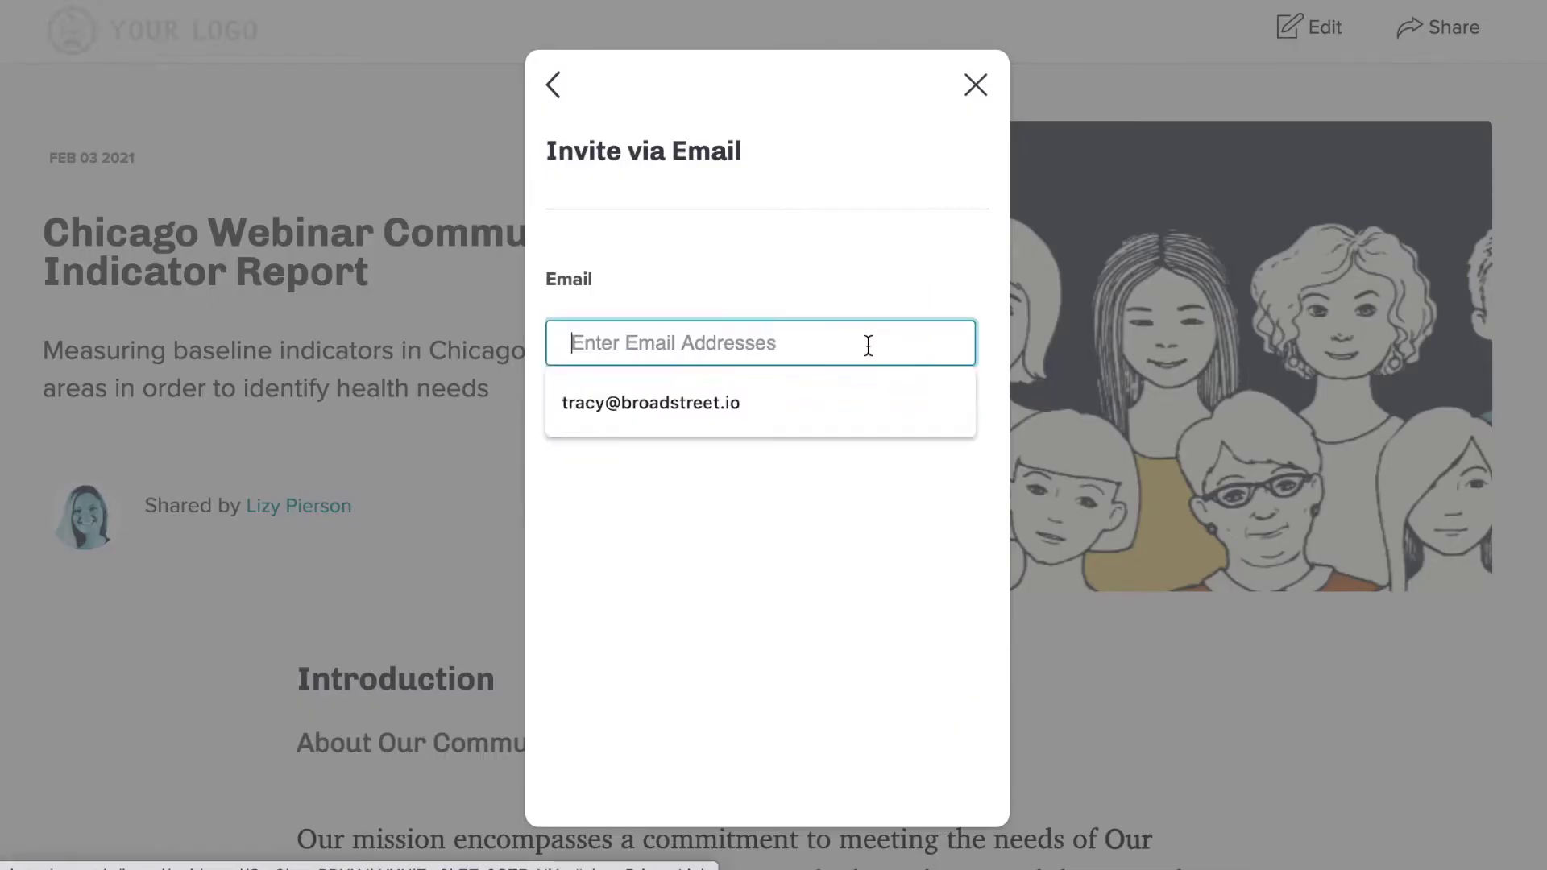
click(802, 409)
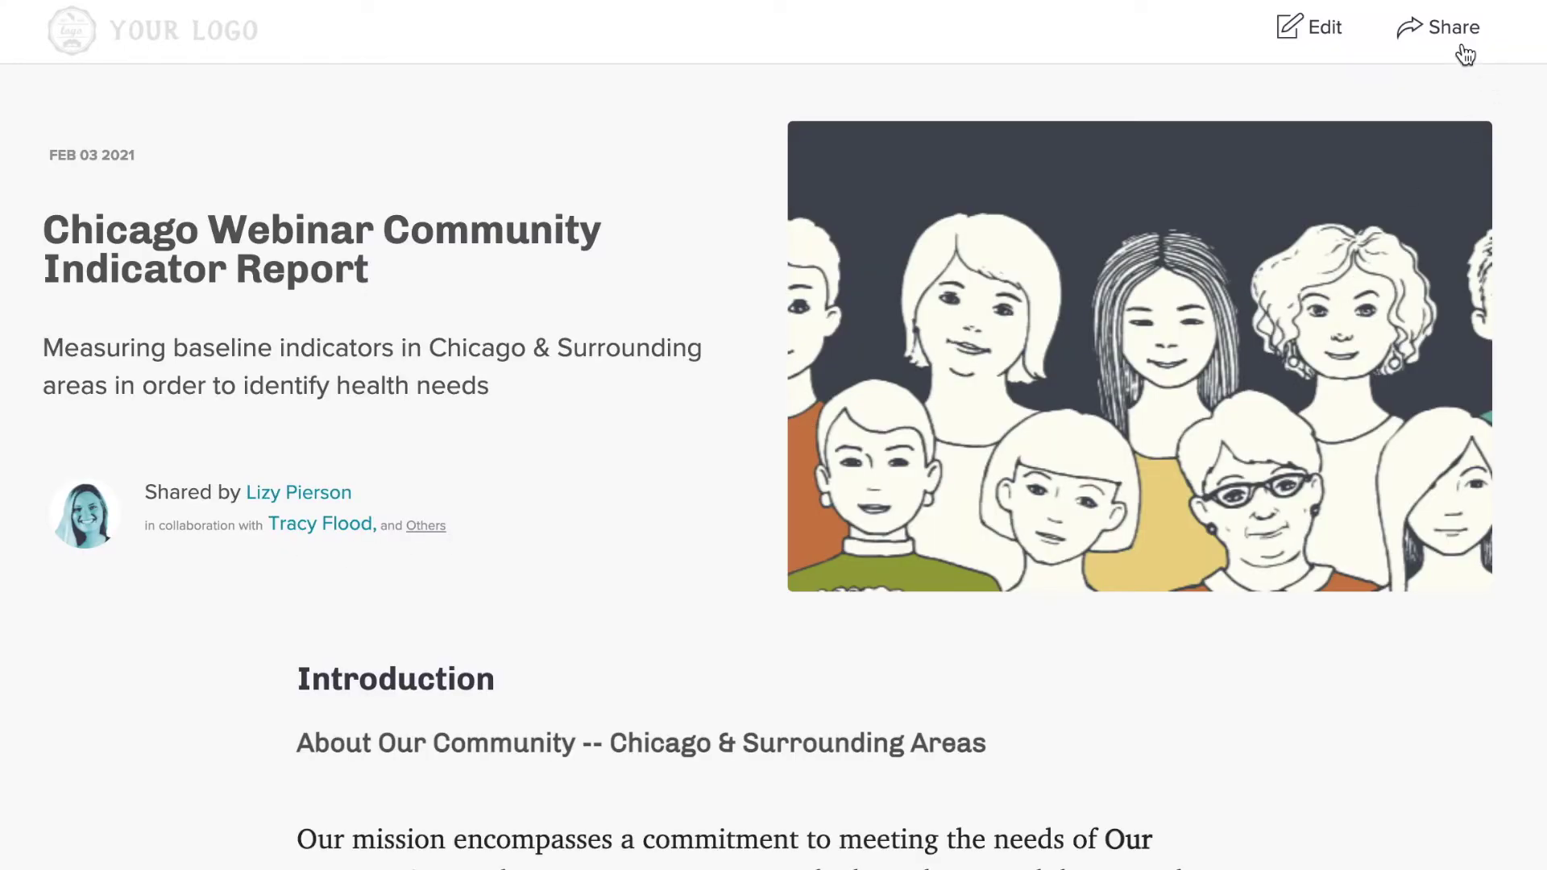
click(1460, 40)
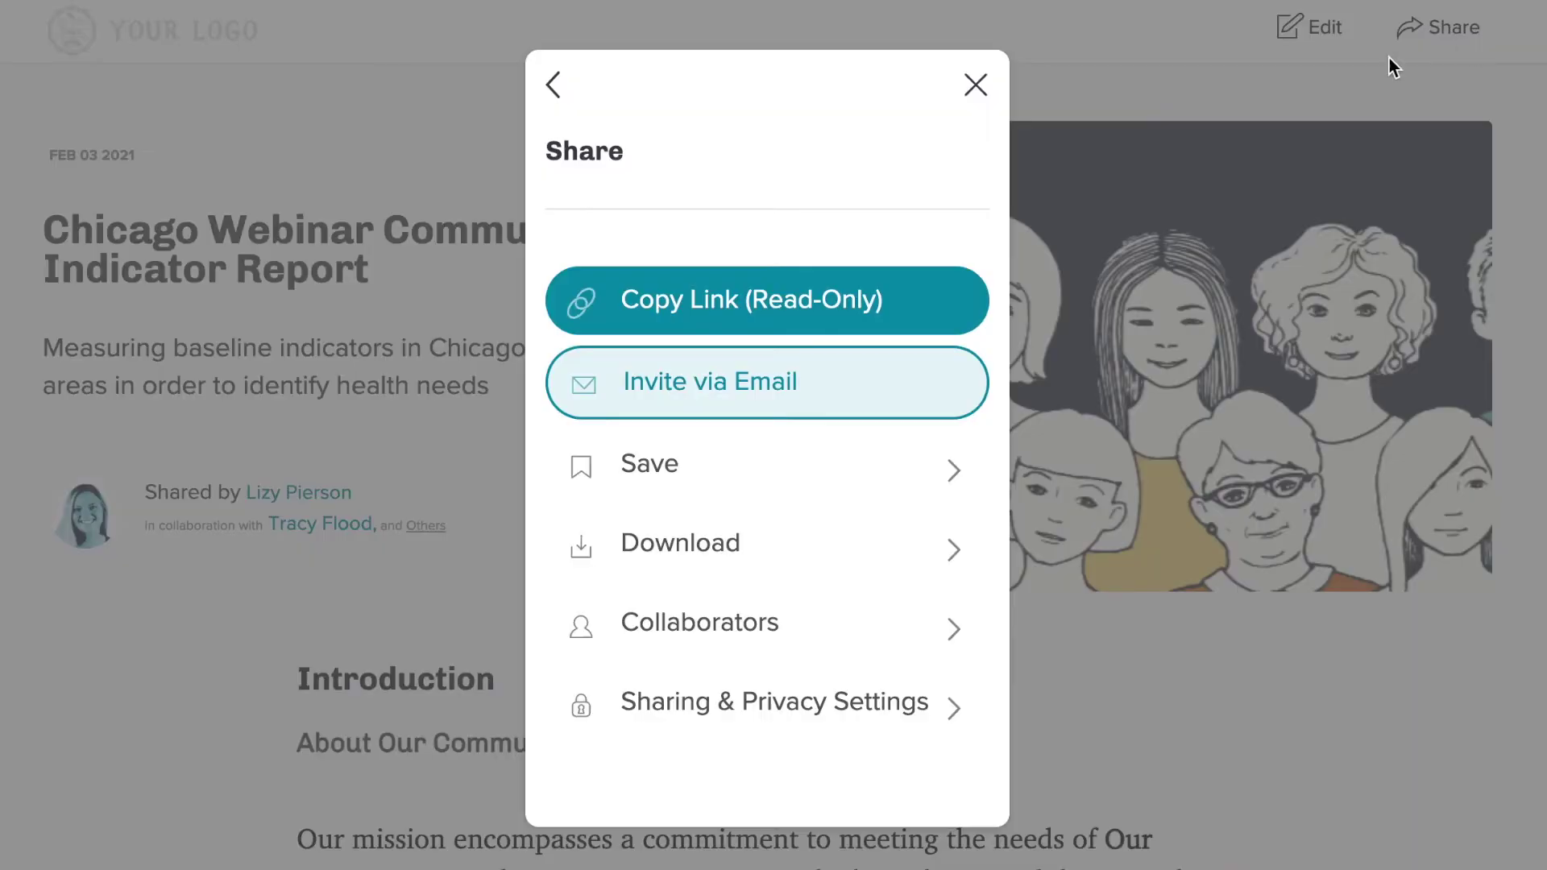
click(840, 300)
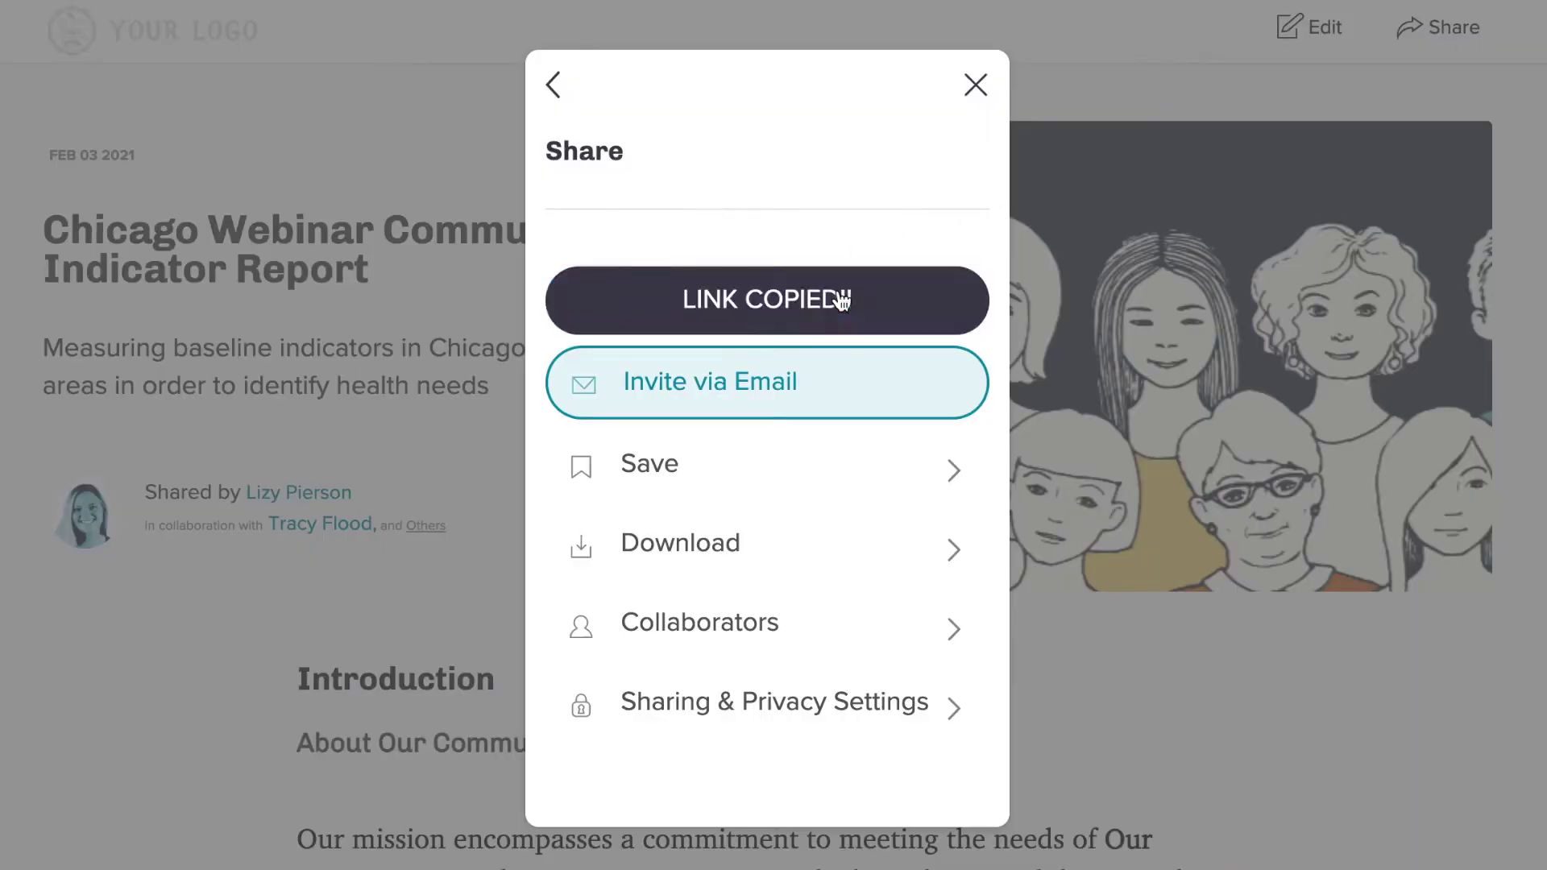
click(974, 85)
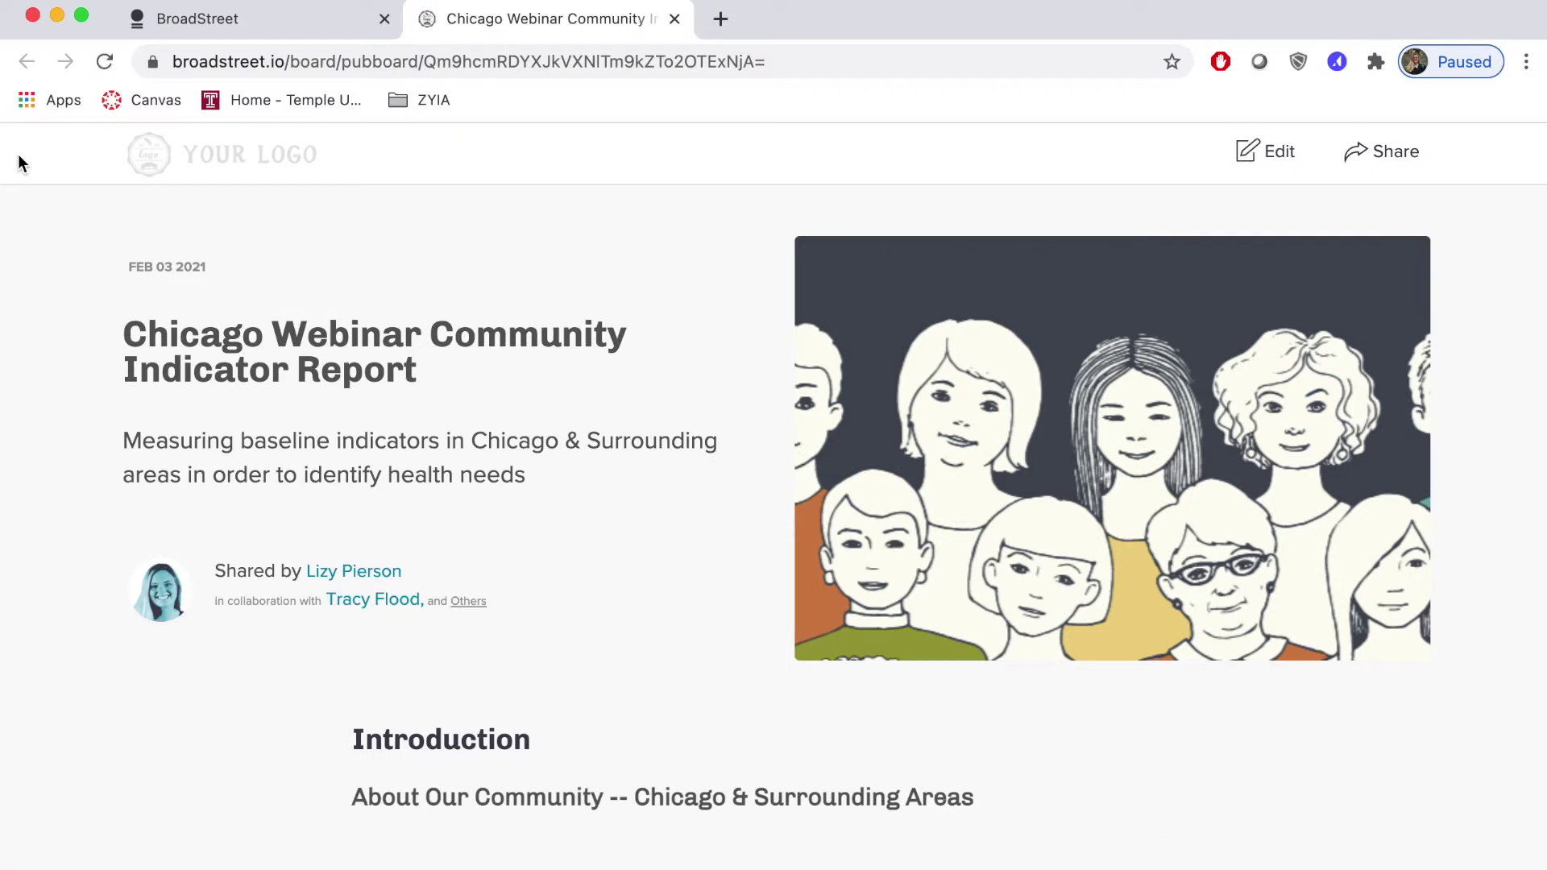
- Save the Chicago Webinar Community Indicator Report page as a PDF document in the Downloads folder
click(157, 0)
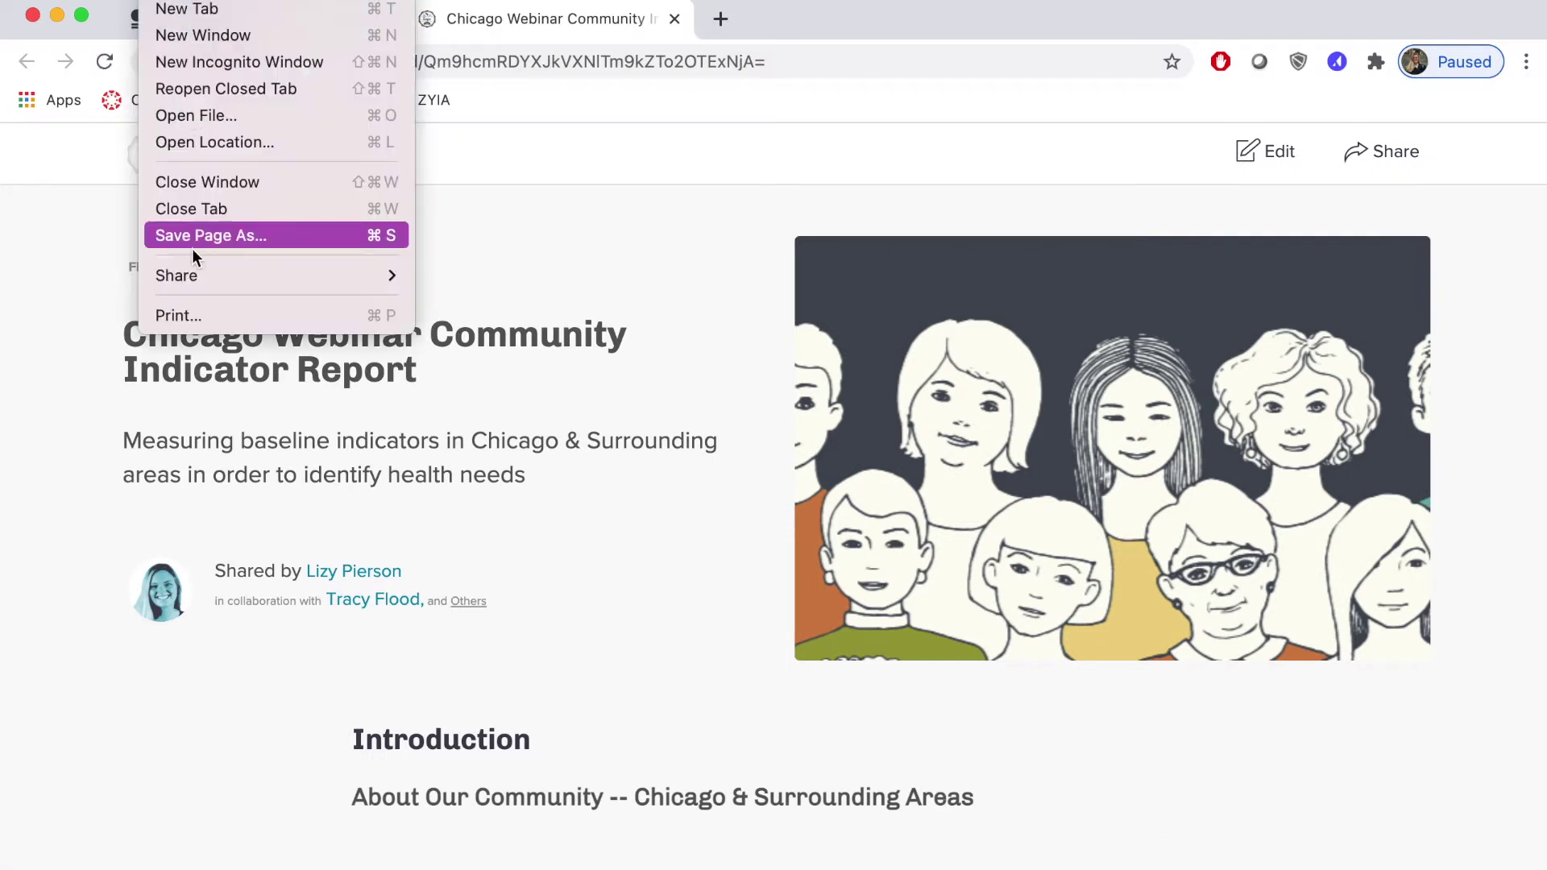
click(188, 308)
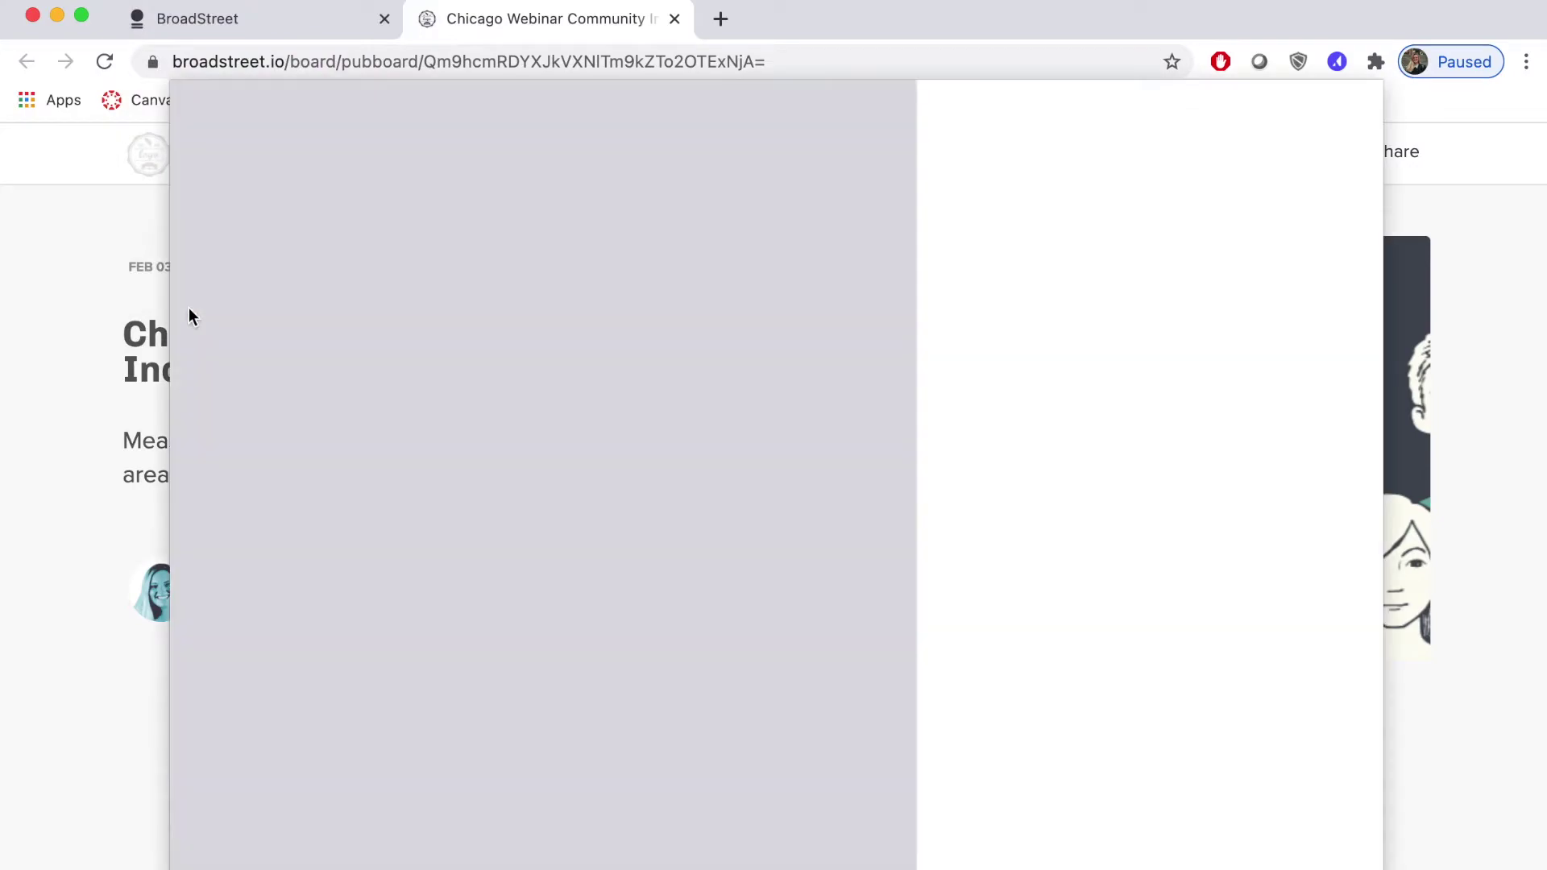
click(1323, 838)
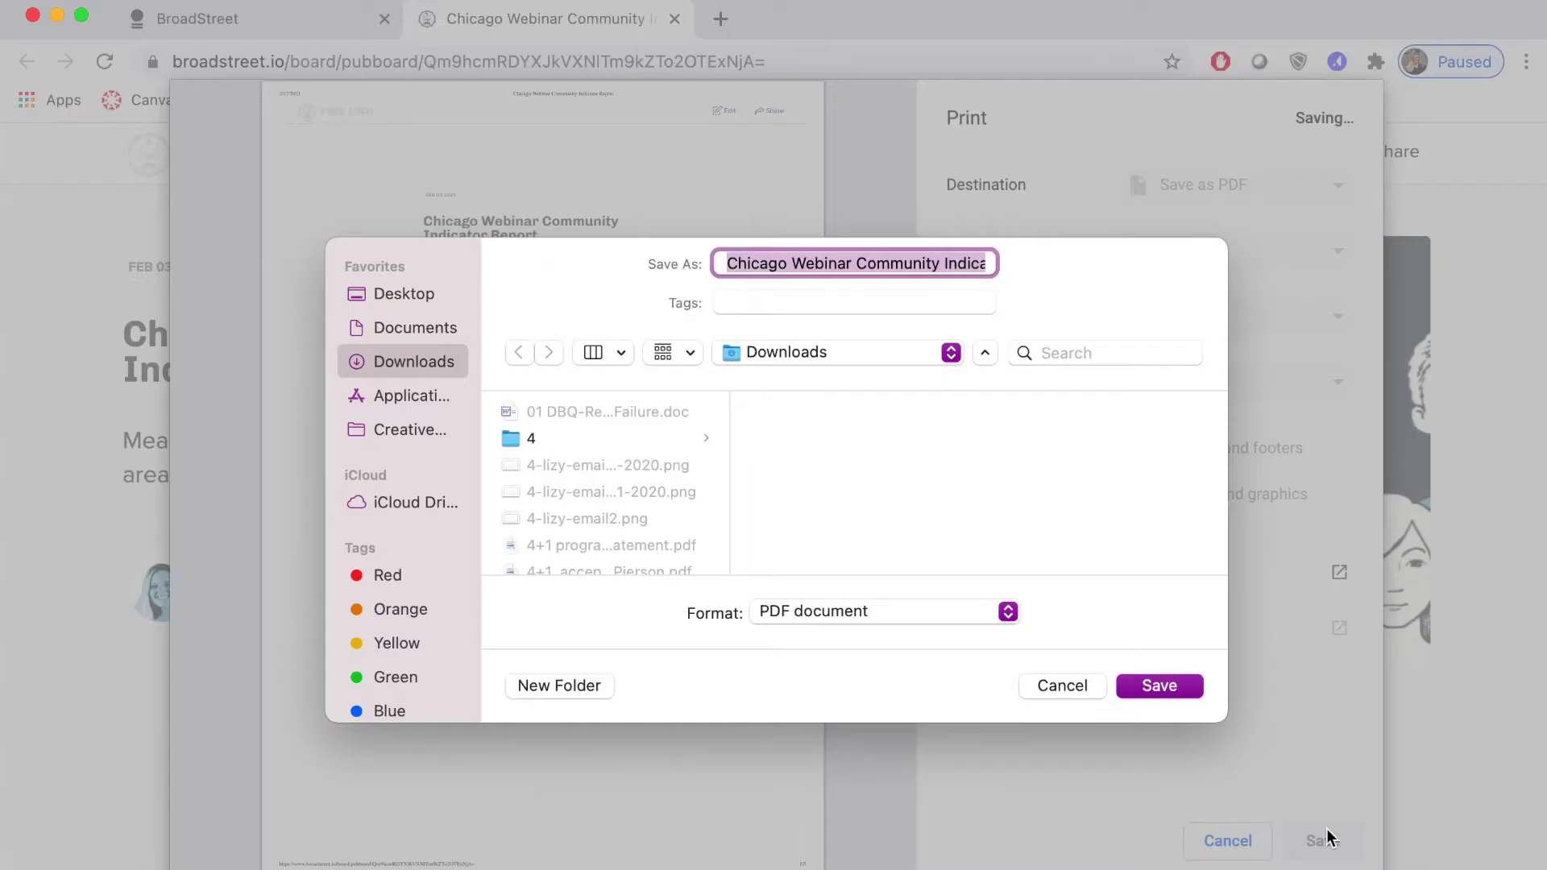
click(1161, 683)
- Open the saved Chicago Webinar Community Indicator Report PDF and look through its pages
click(1193, 855)
click(1198, 790)
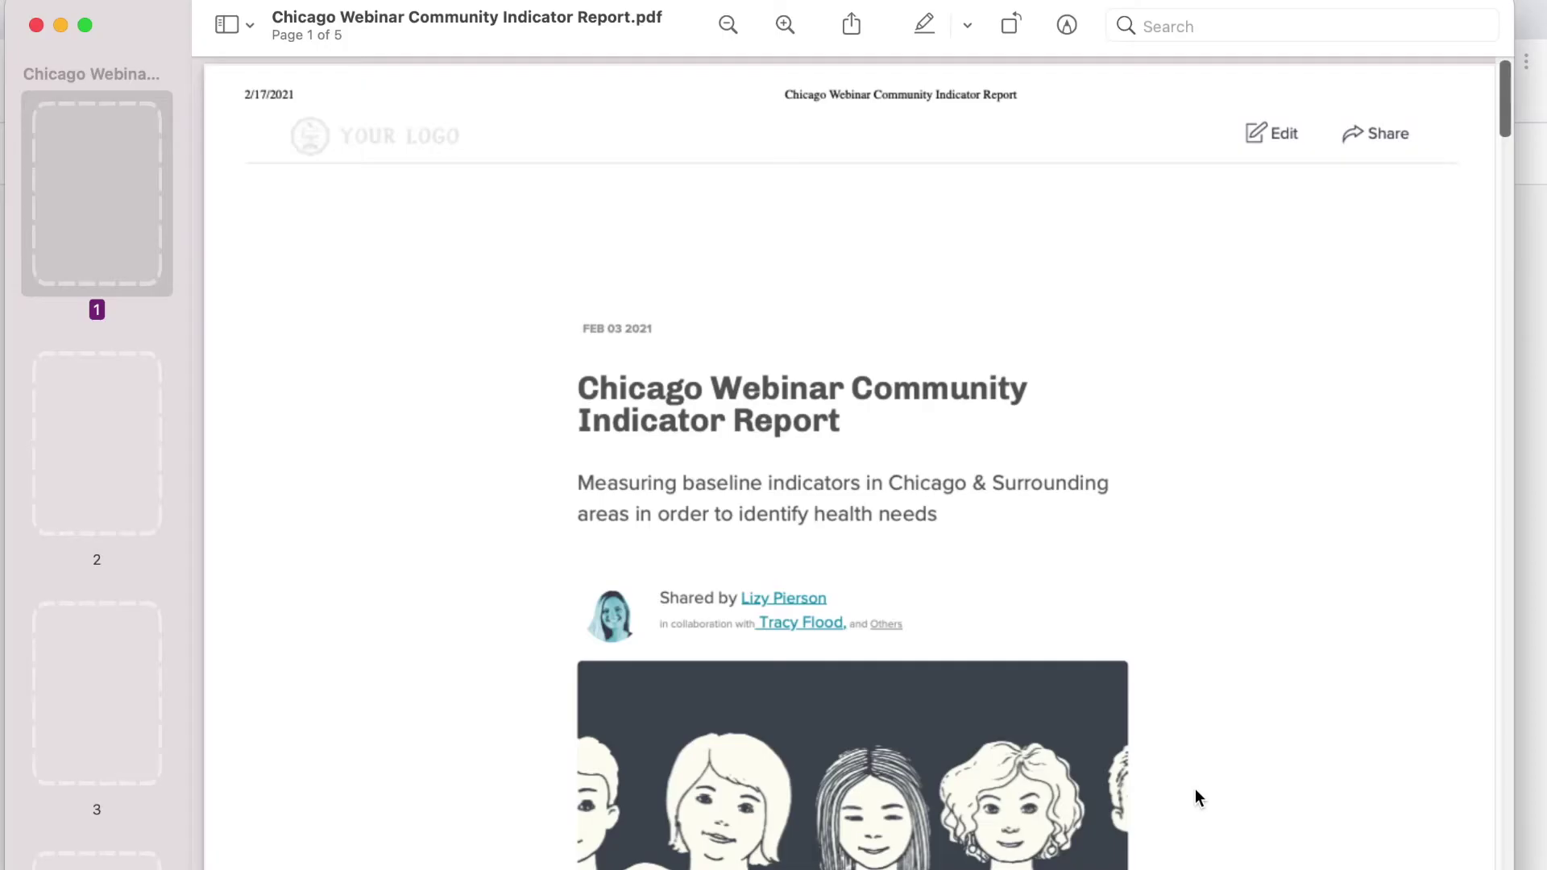
scroll(1306, 656, down, 20)
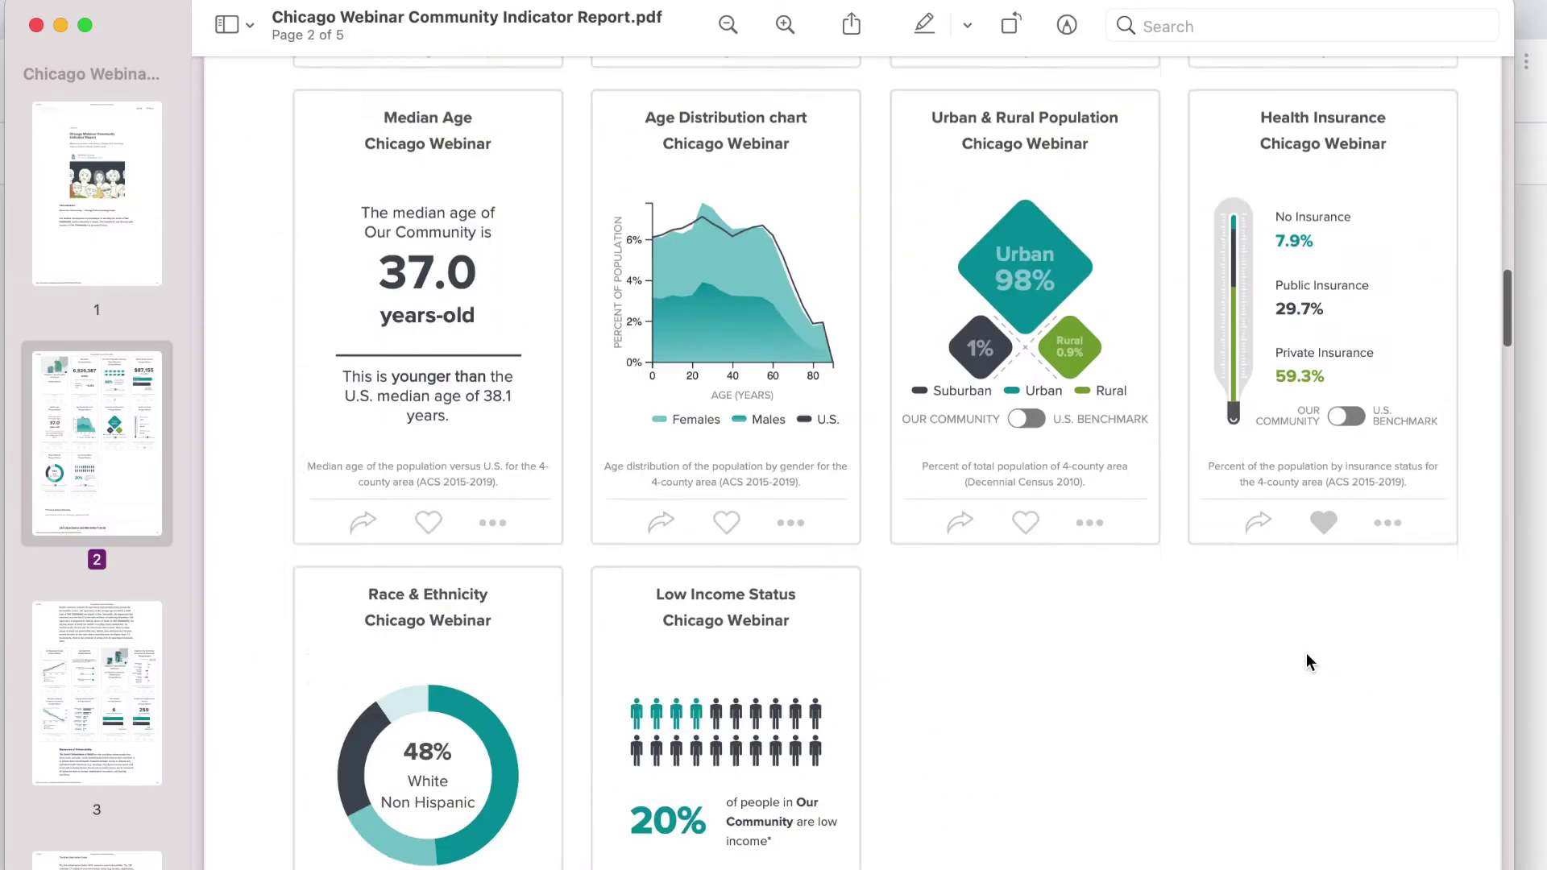
scroll(1307, 661, down, 20)
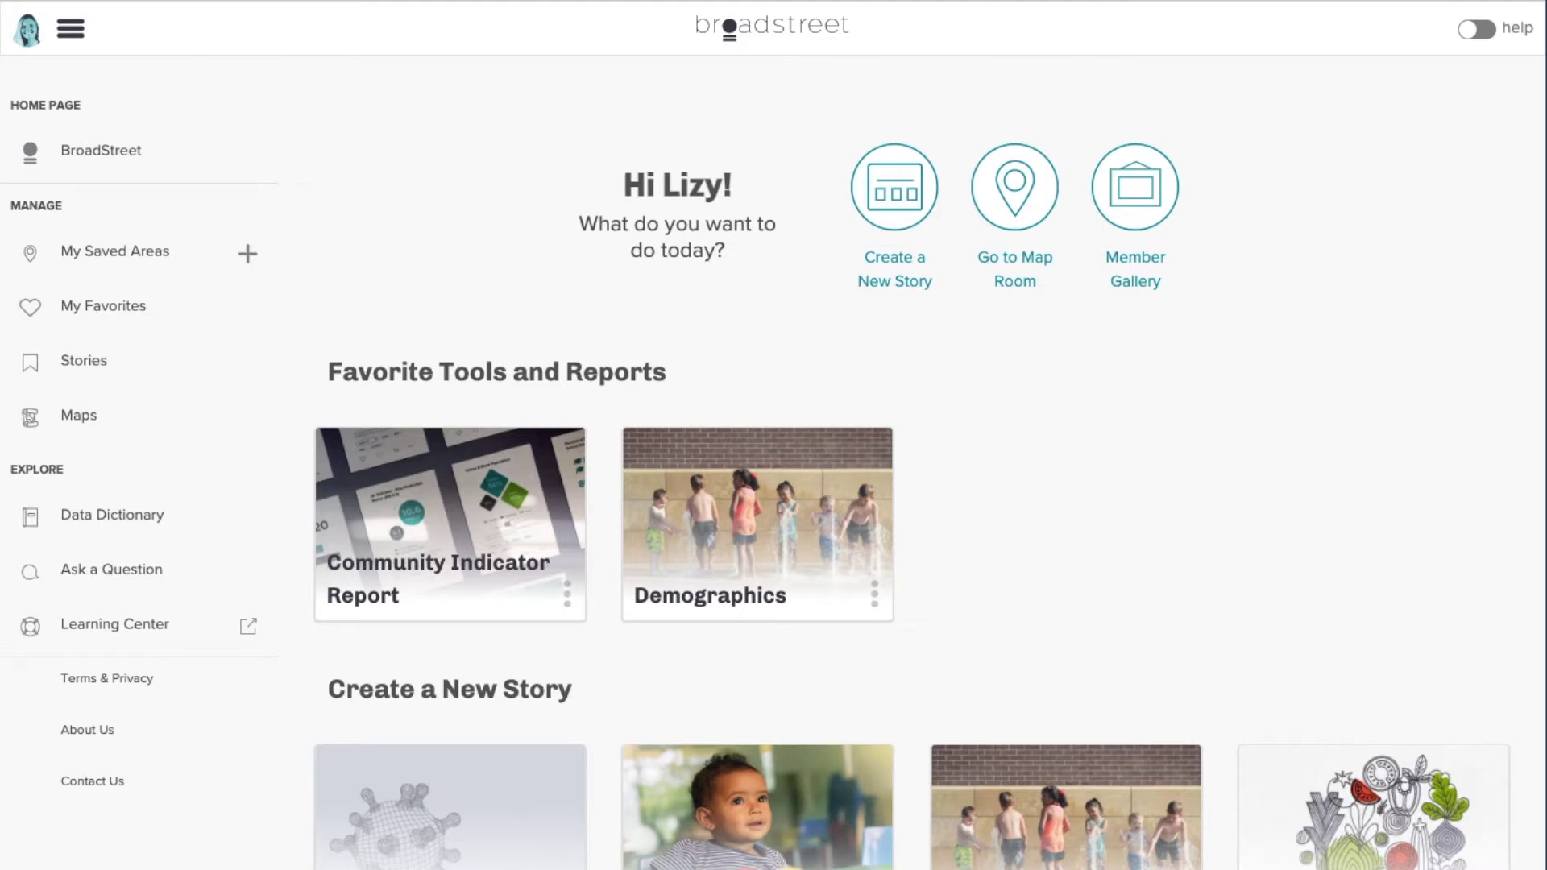
- Start a new Community Indicator Report for a new area, defining the area by County List
click(522, 458)
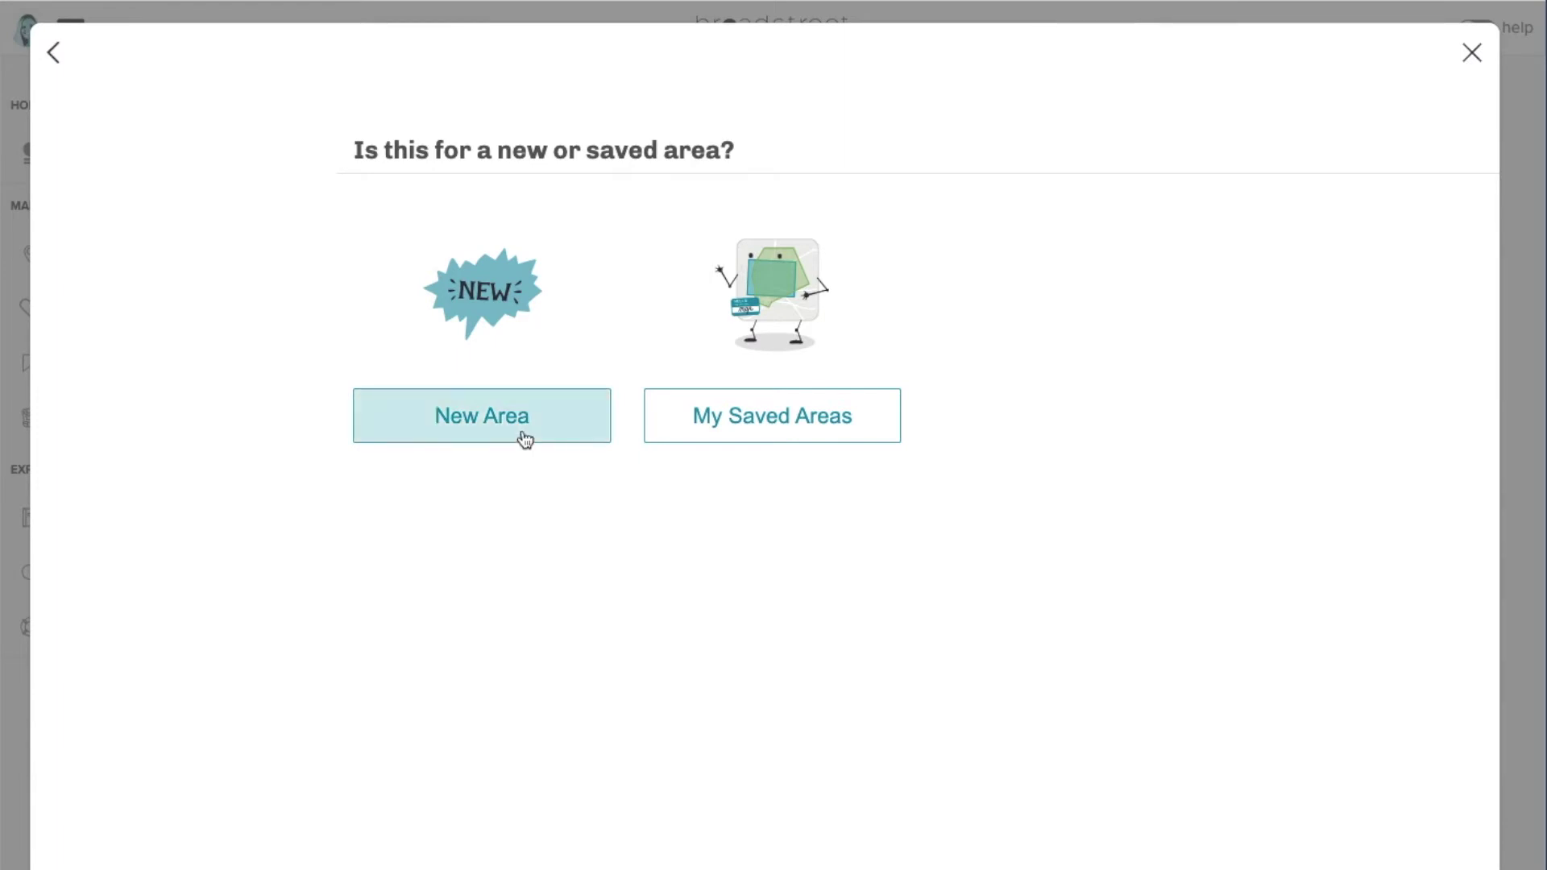
click(520, 428)
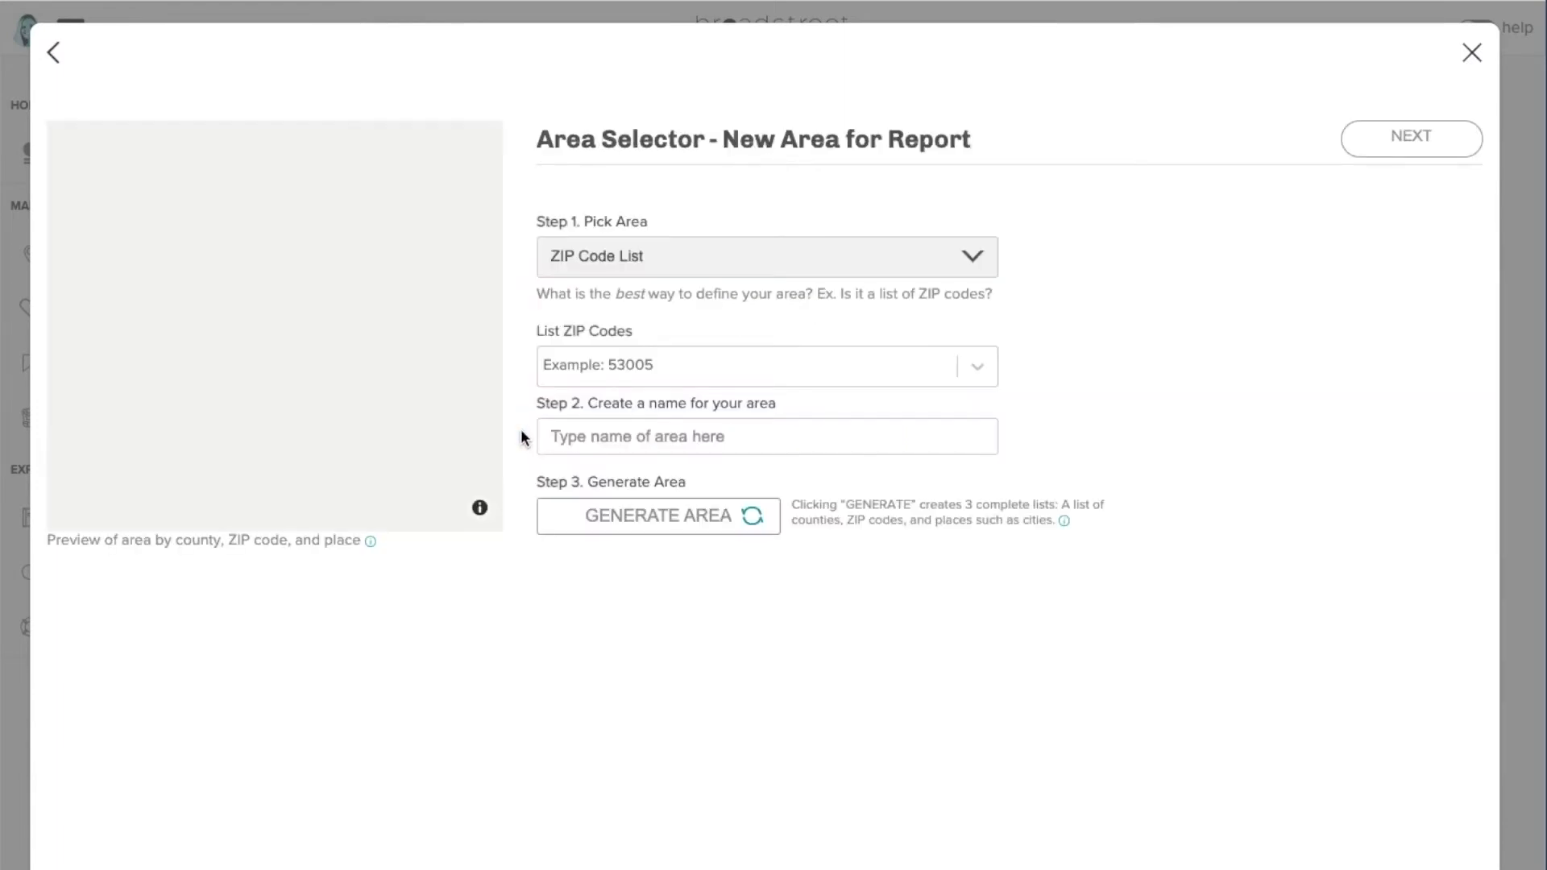
click(572, 257)
click(572, 269)
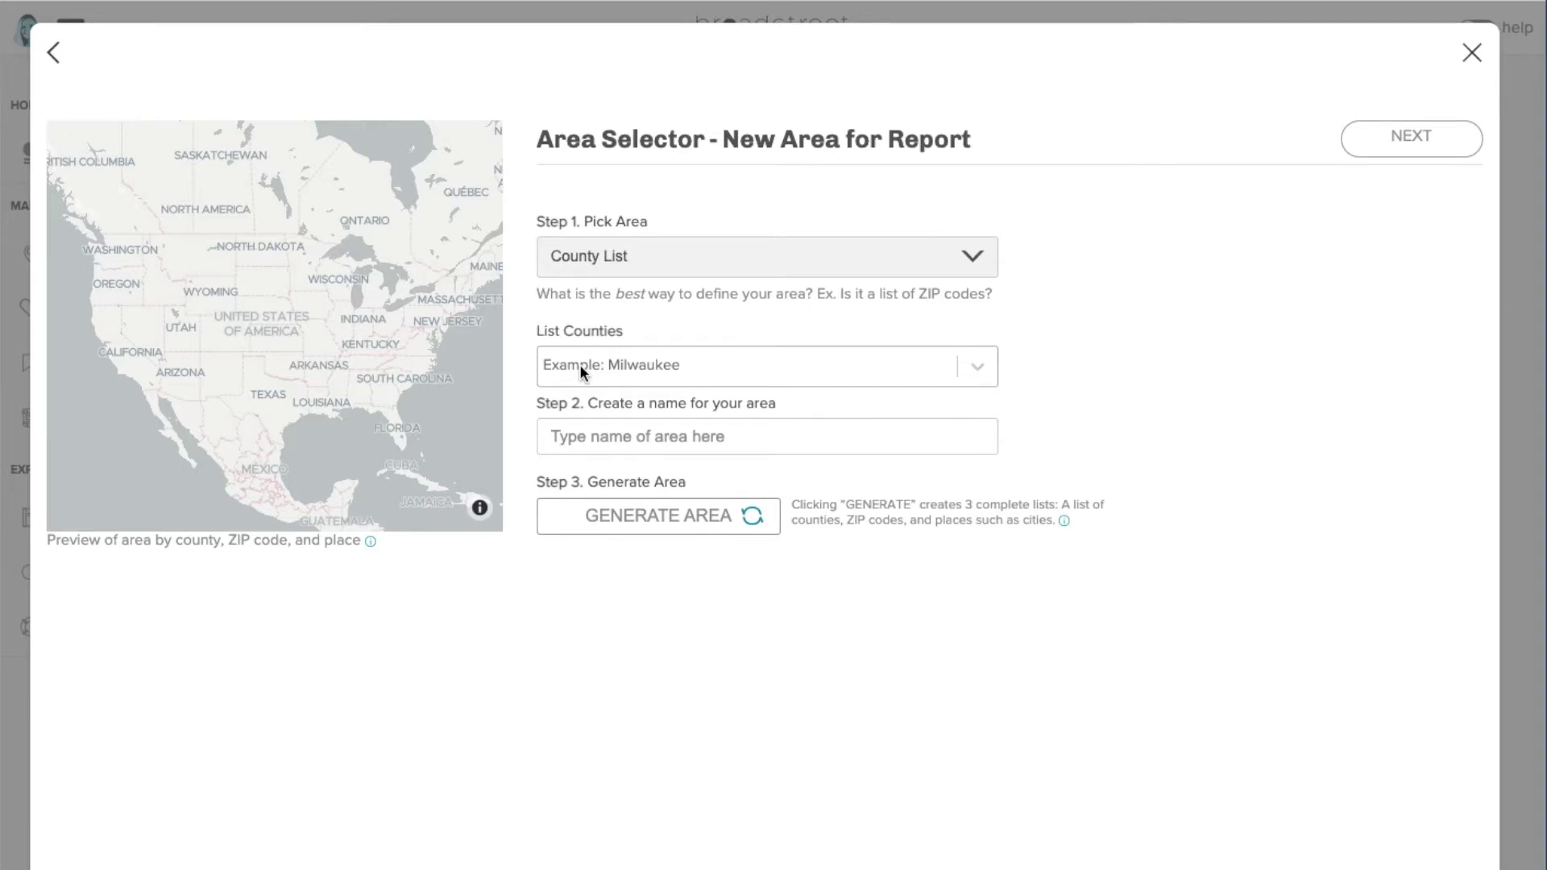
- Add the counties Cook IL, DuPage IL, Will IL and LaSalle IL to the area's county list
click(578, 364)
text(Cook)
click(573, 501)
click(620, 367)
text(DuP)
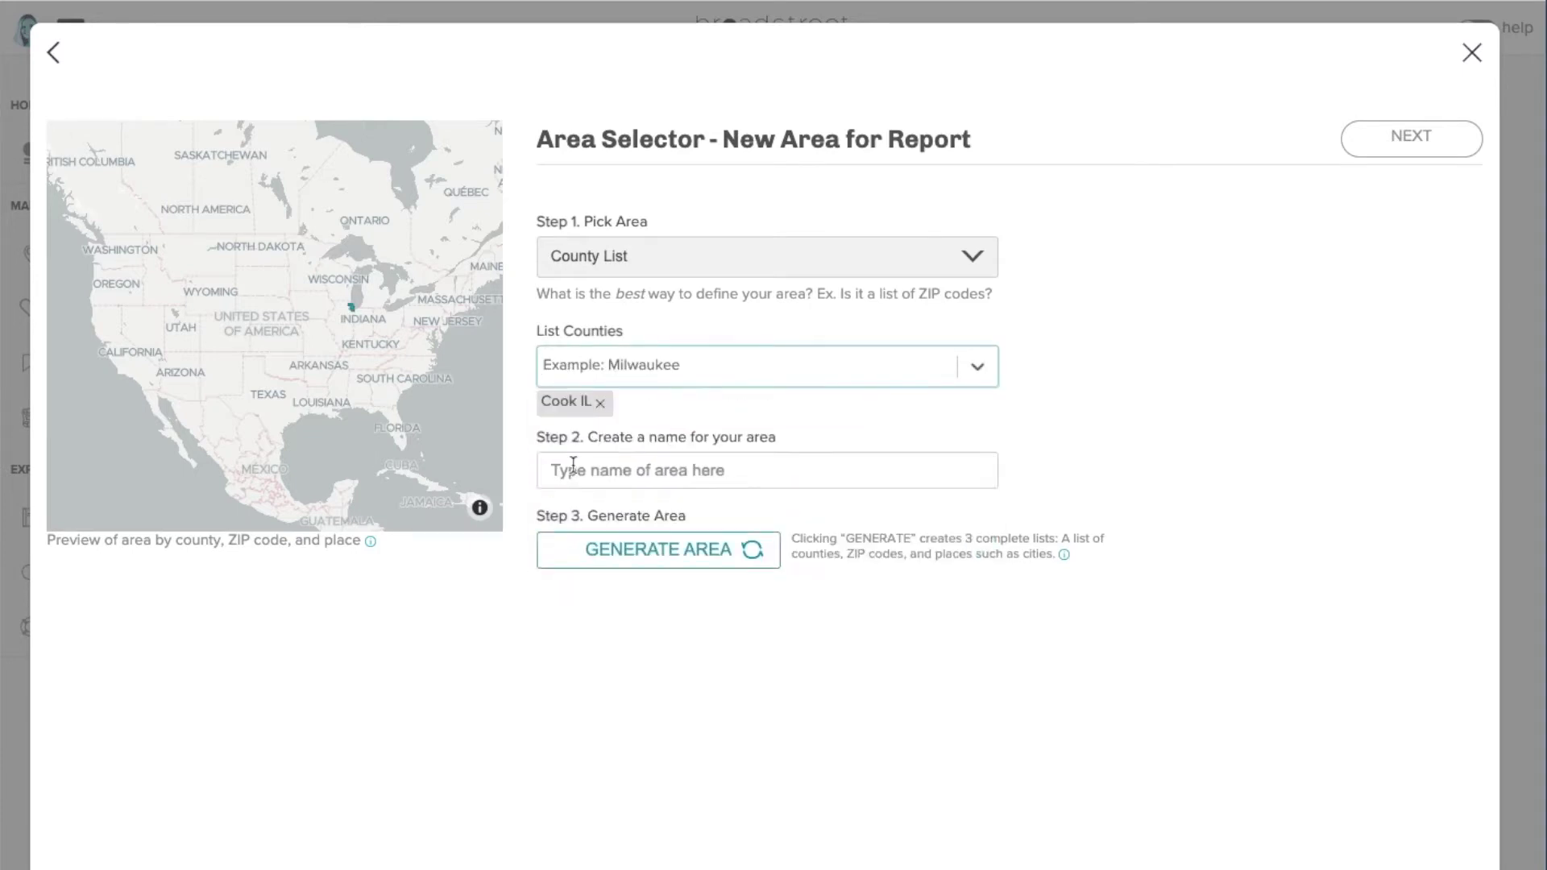
click(625, 411)
text(Will)
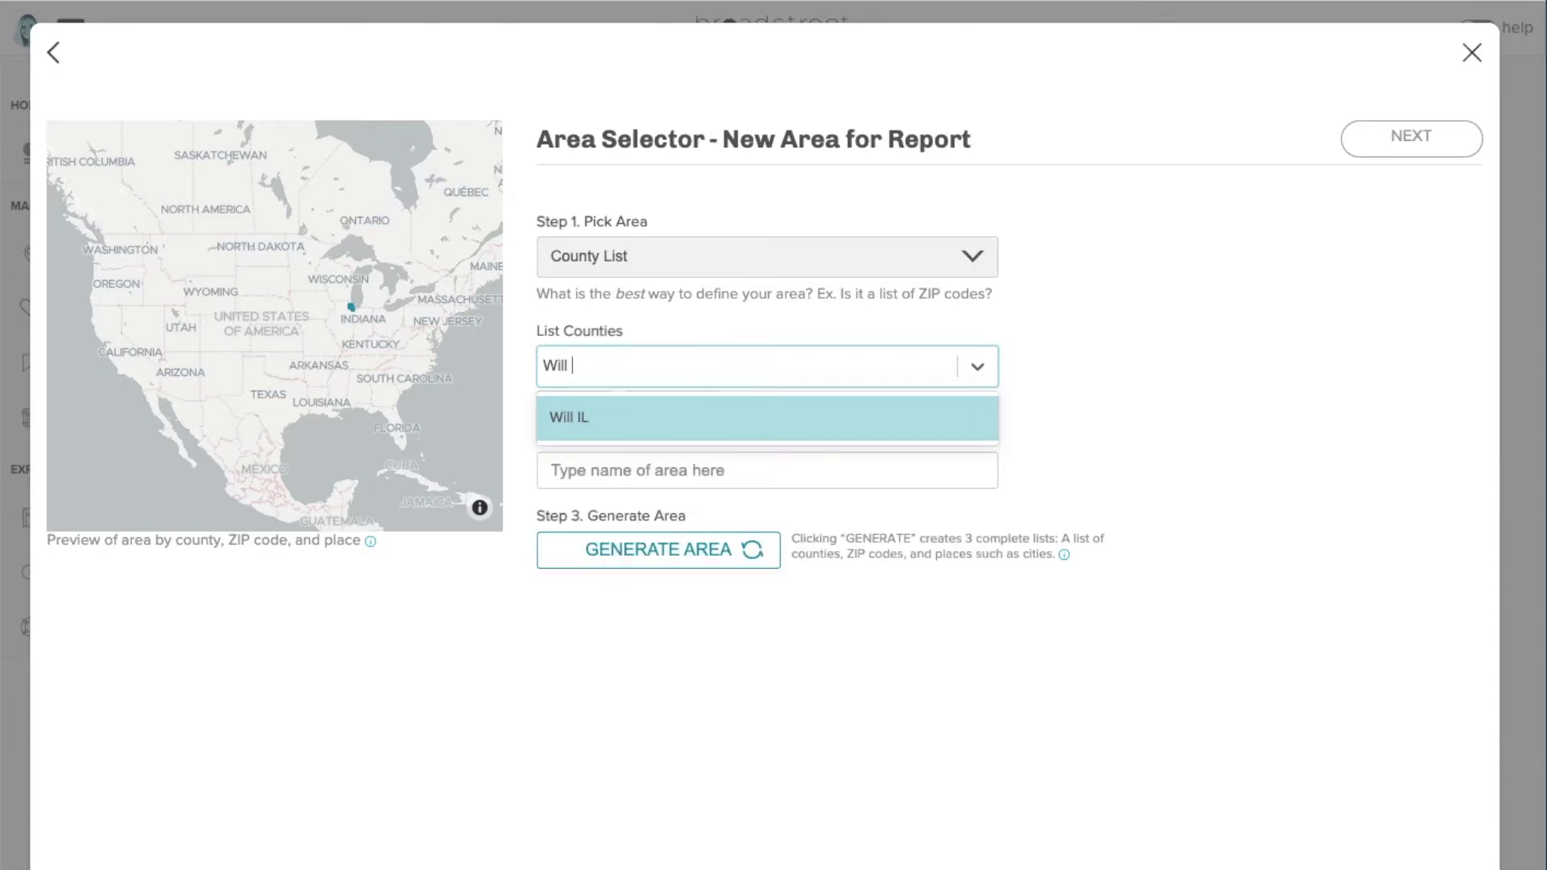
click(646, 417)
text(LaS)
key(Tab)
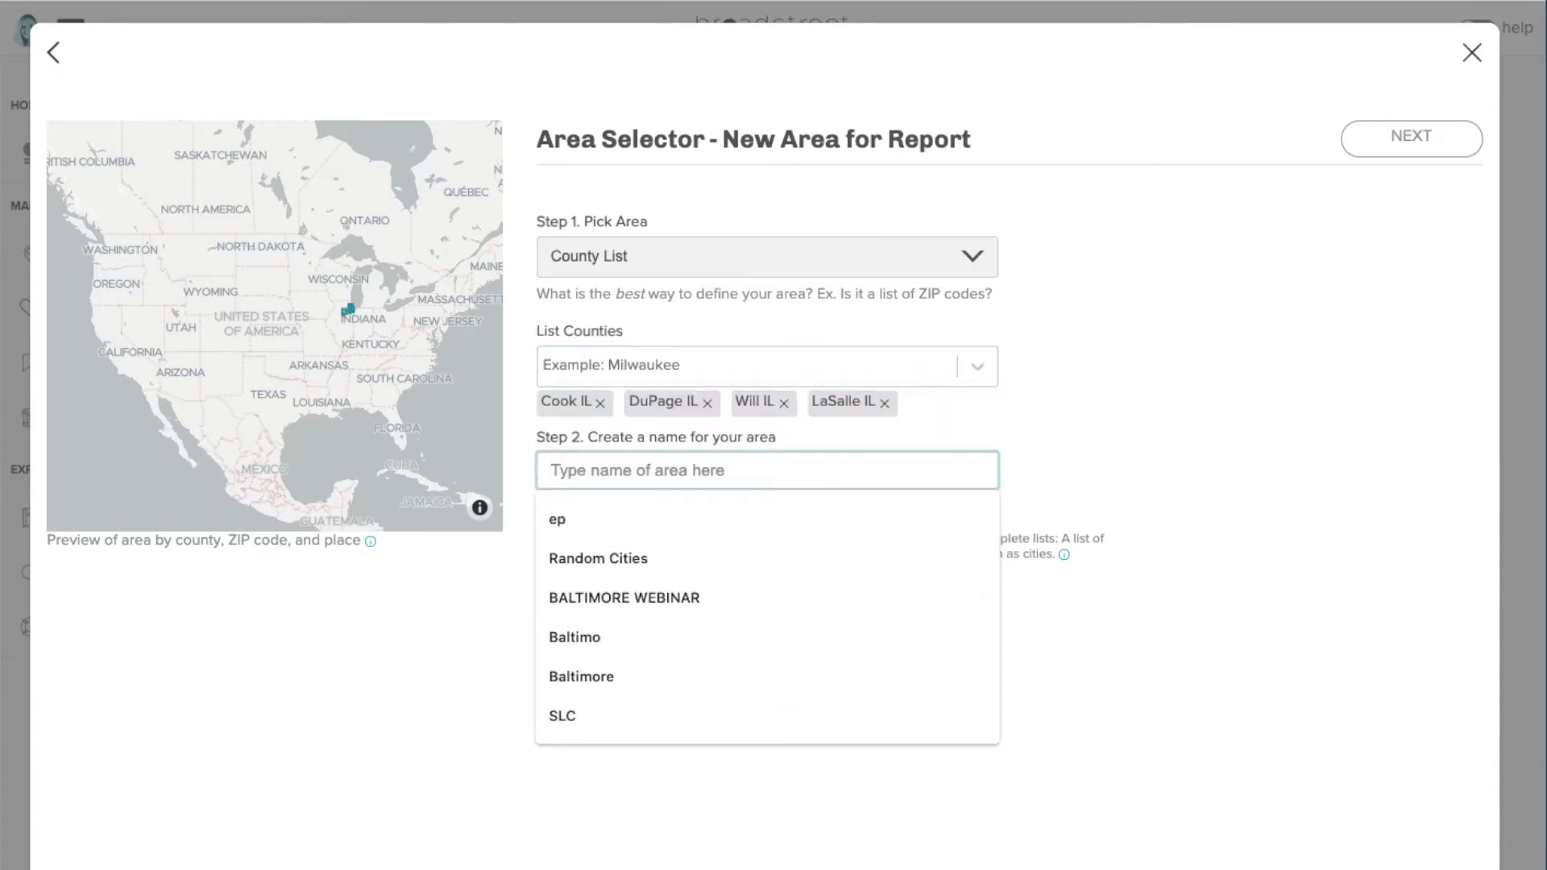
- Name the area "Chicago Webinar" and generate it
text(Chicago Webinar)
click(719, 515)
click(703, 564)
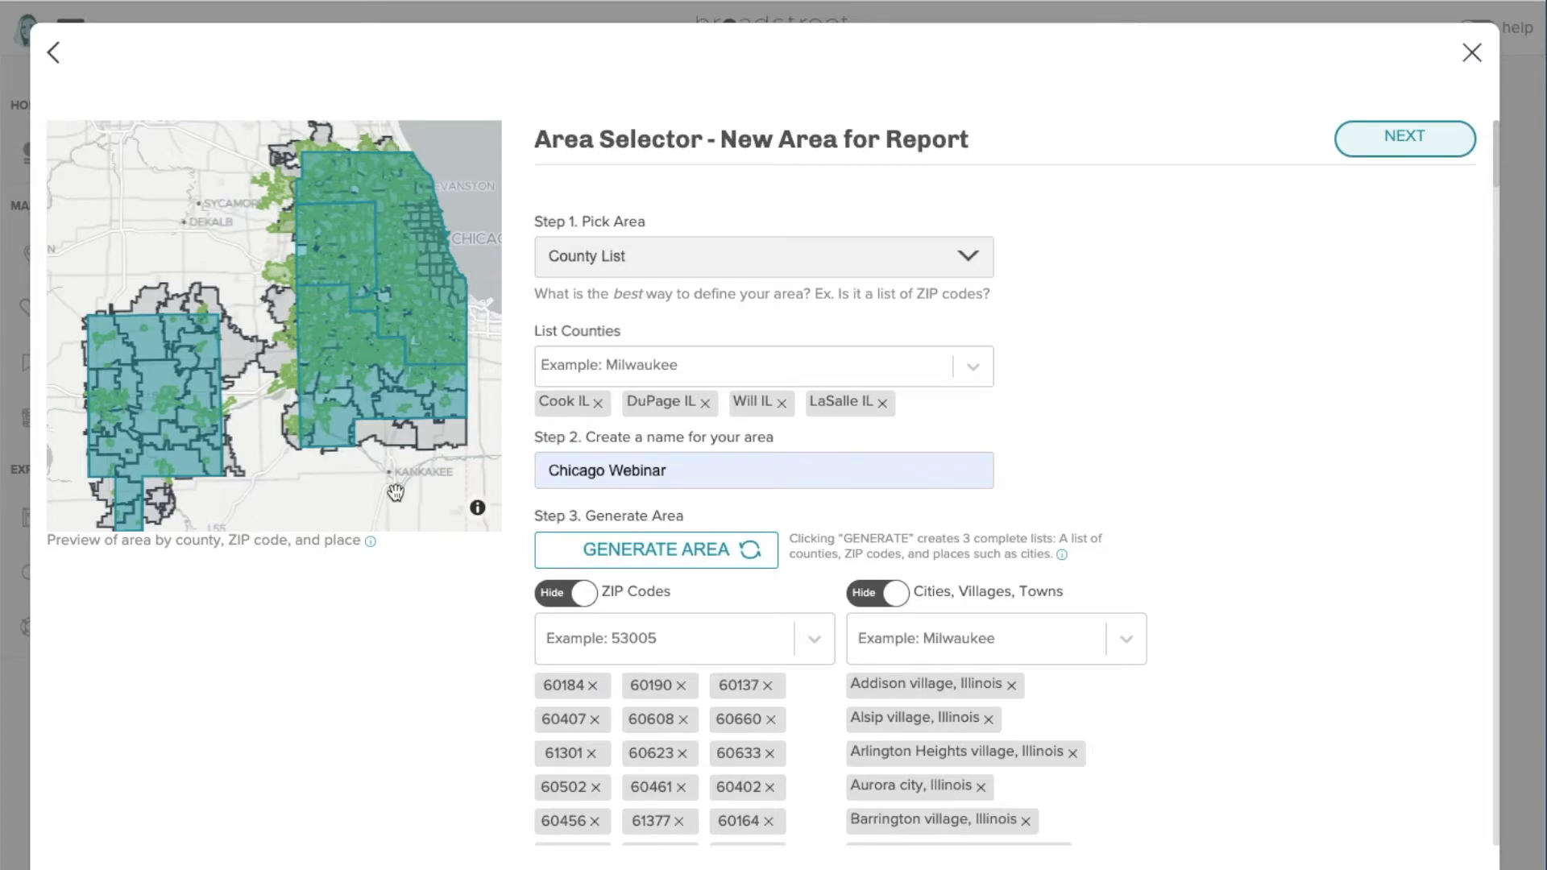
- Review the area's generated lists of ZIP codes and places, and create the report from this area
scroll(1227, 514, down, 7)
scroll(1228, 508, down, 20)
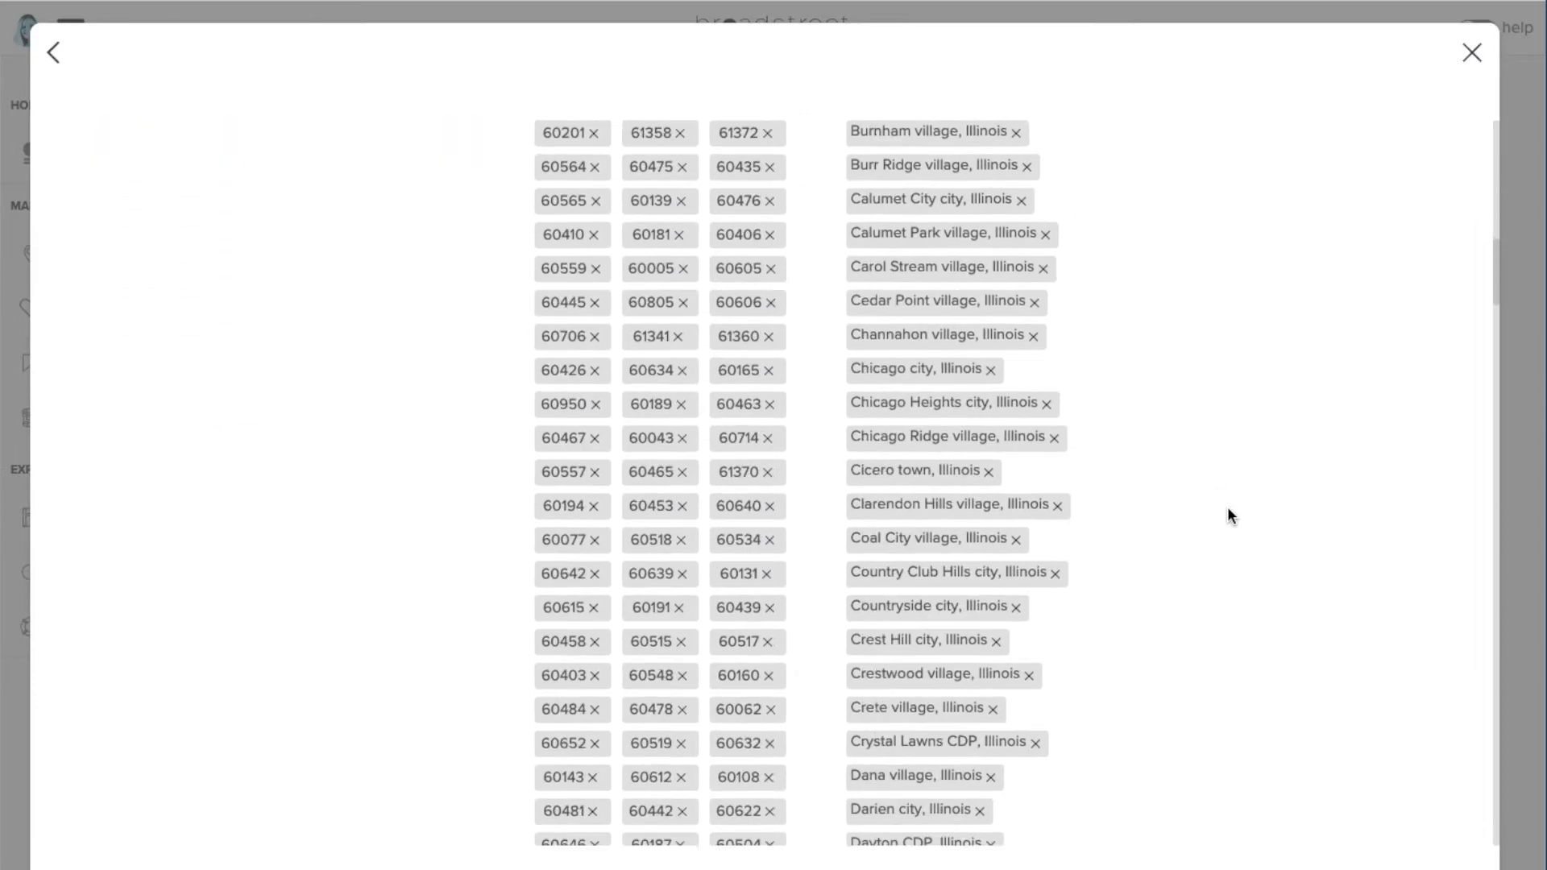
scroll(1227, 516, down, 20)
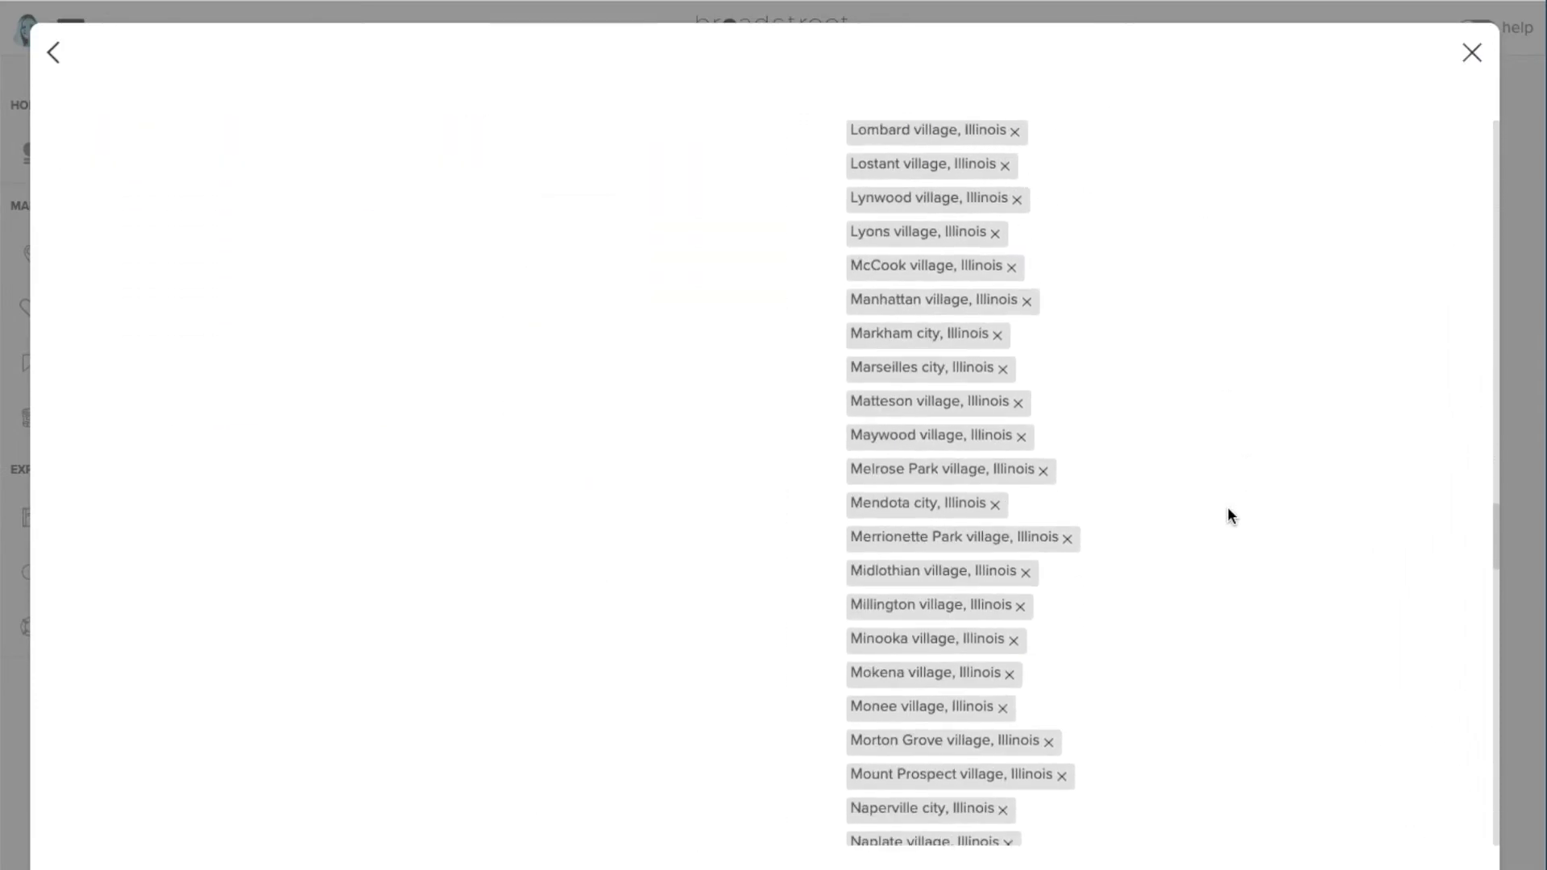
scroll(1228, 516, down, 15)
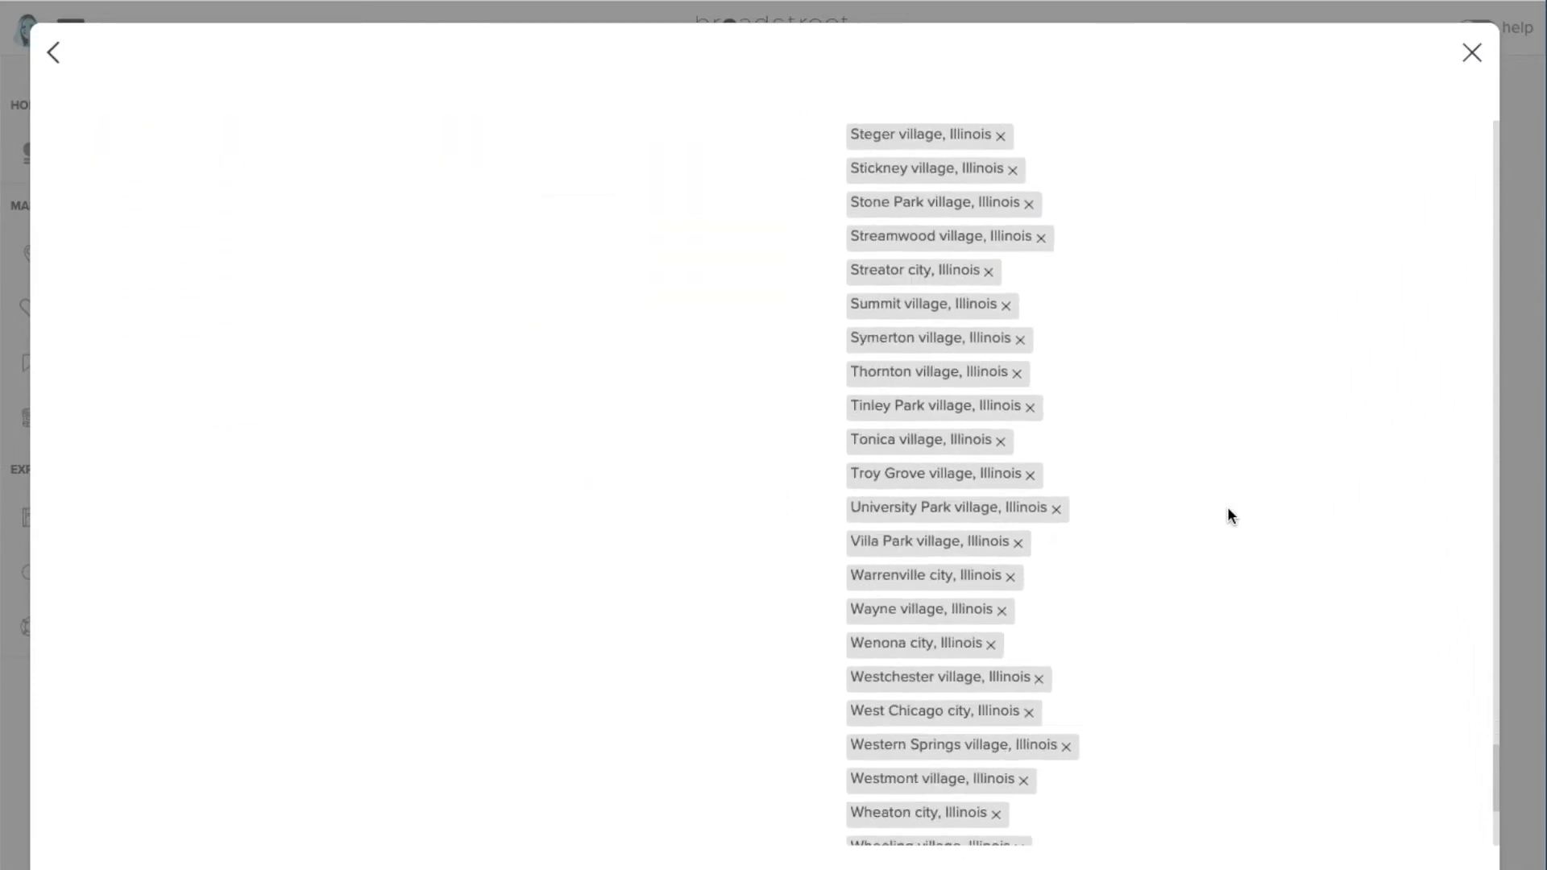
scroll(1227, 515, up, 20)
scroll(1227, 515, up, 4)
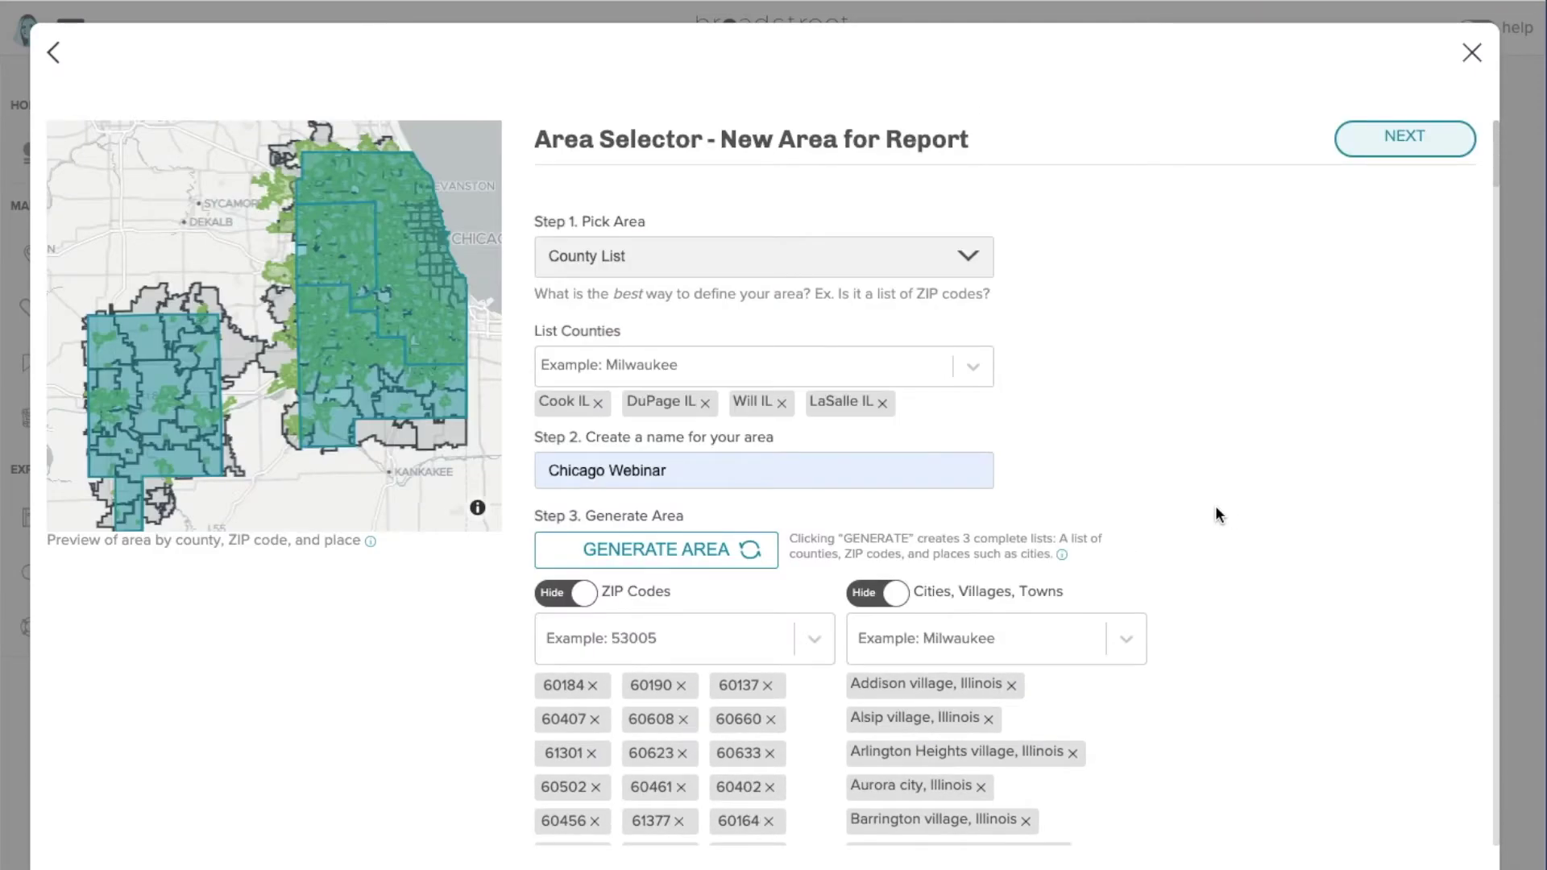
click(1358, 138)
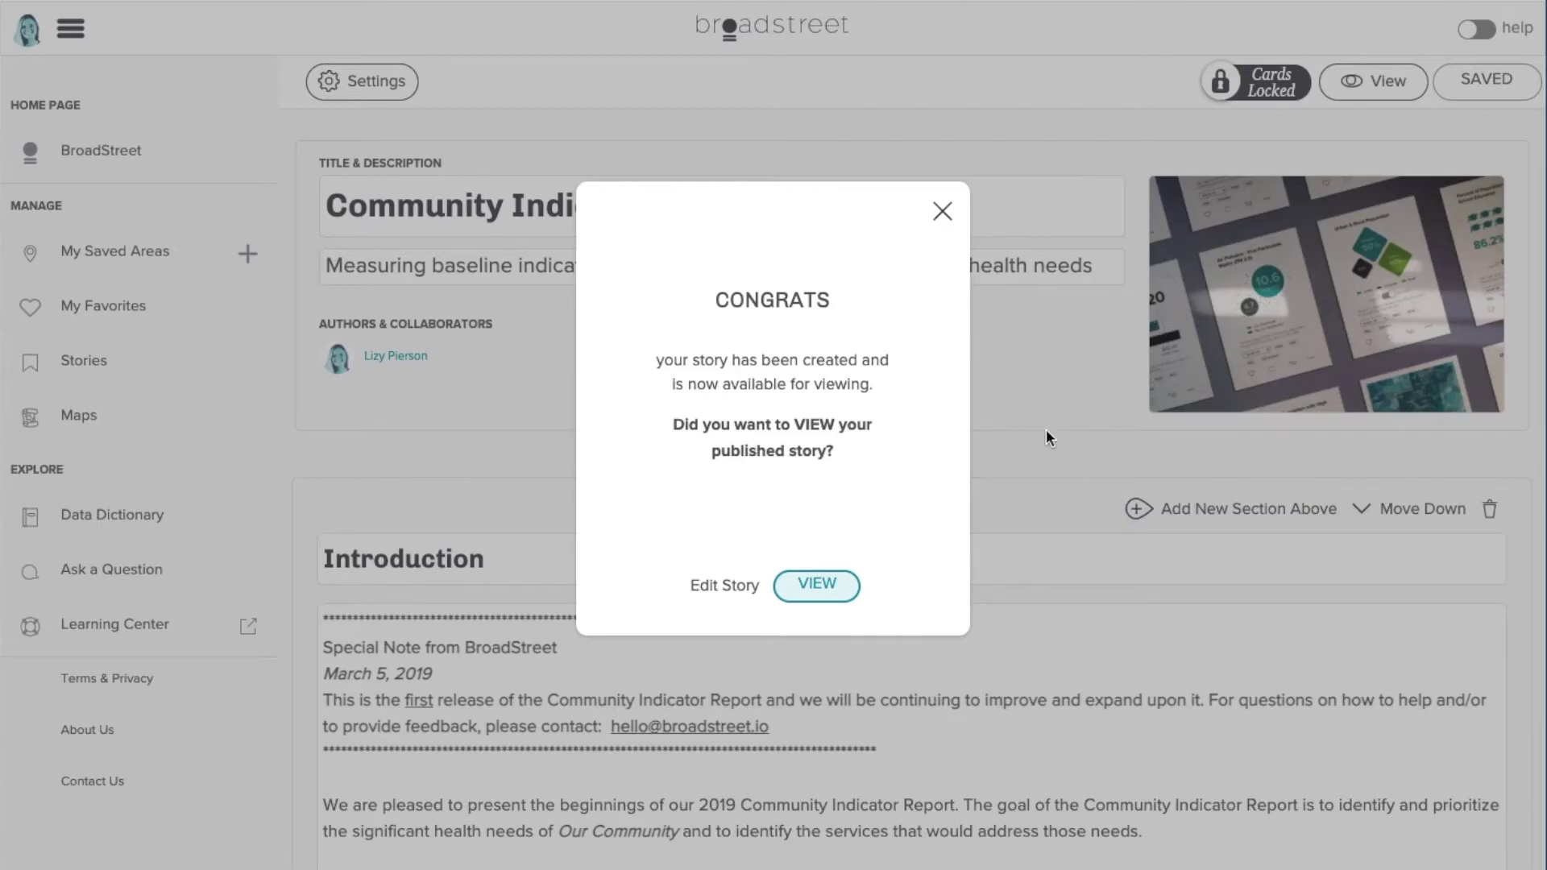
- View the published Community Indicator Report, examining its introduction and the About Our Community indicator cards
click(851, 582)
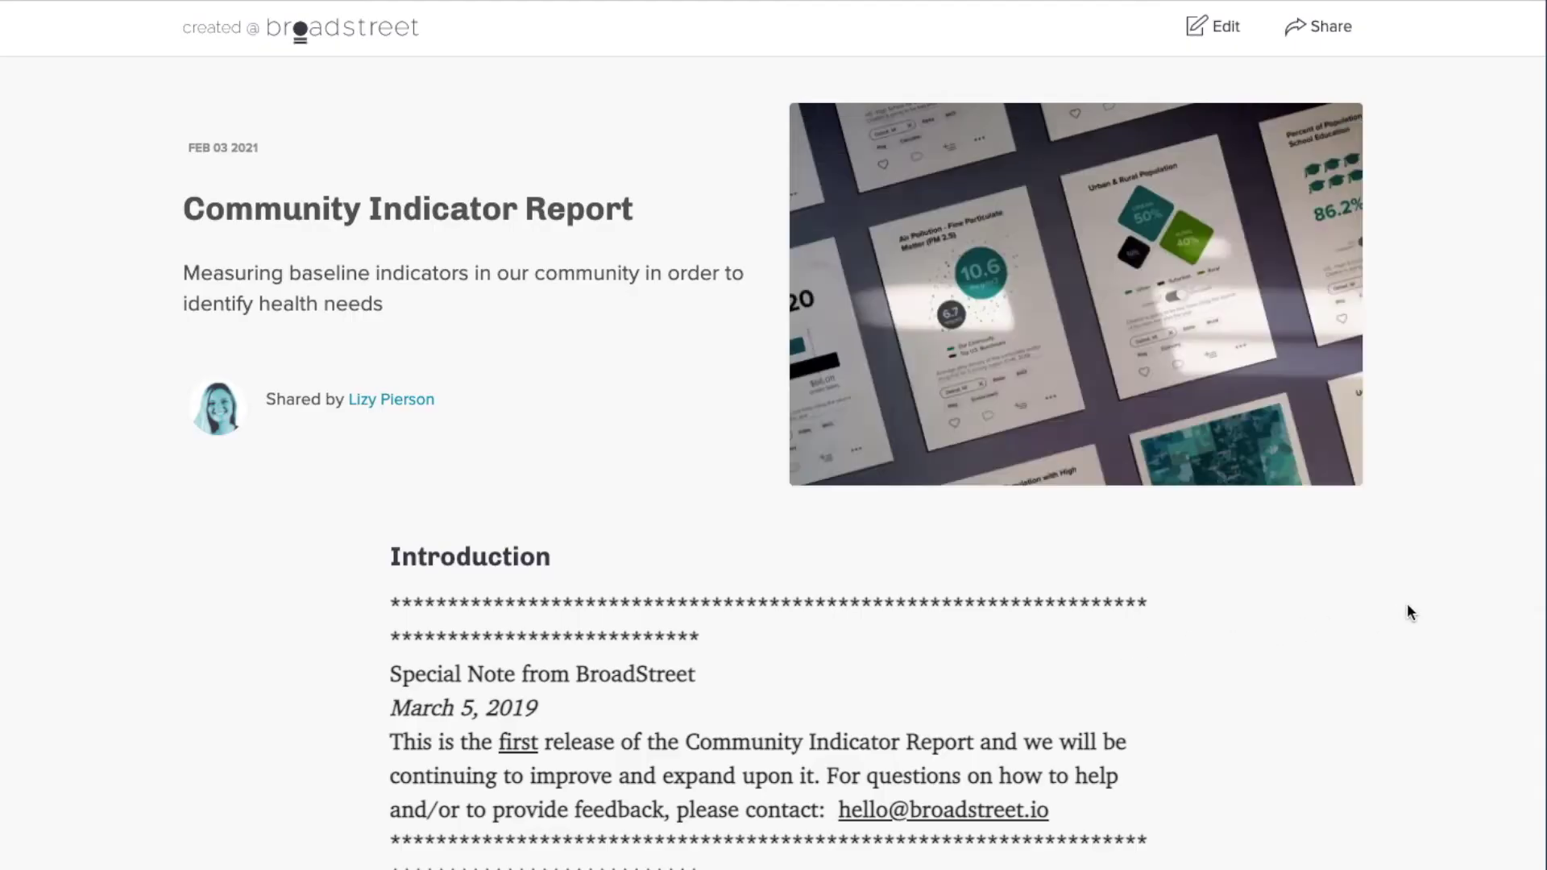
scroll(1407, 606, down, 2)
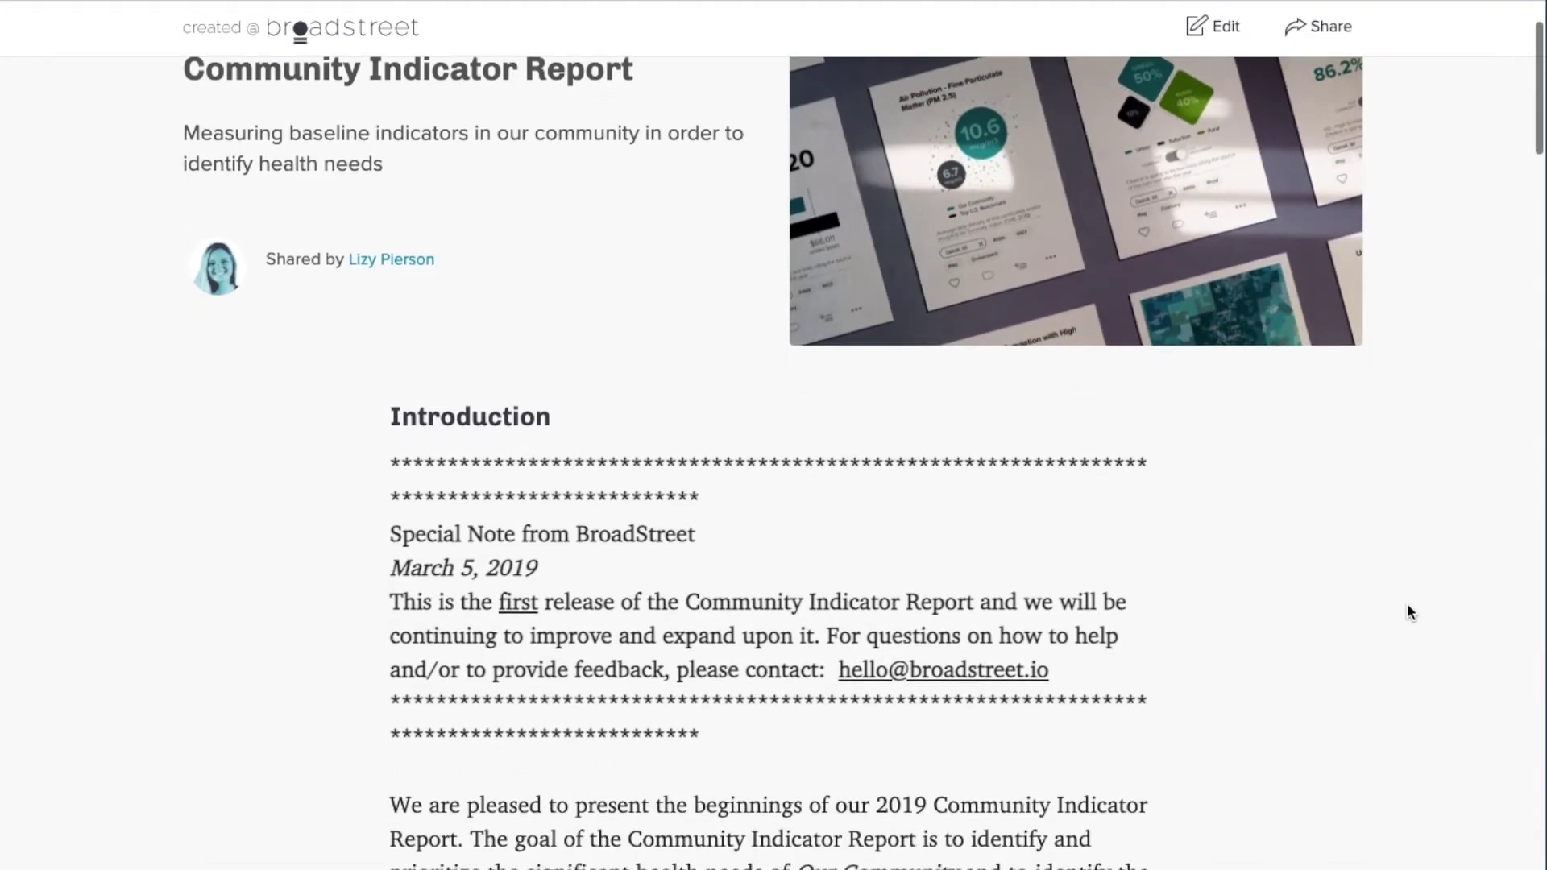
scroll(1407, 612, down, 4)
scroll(1408, 612, down, 4)
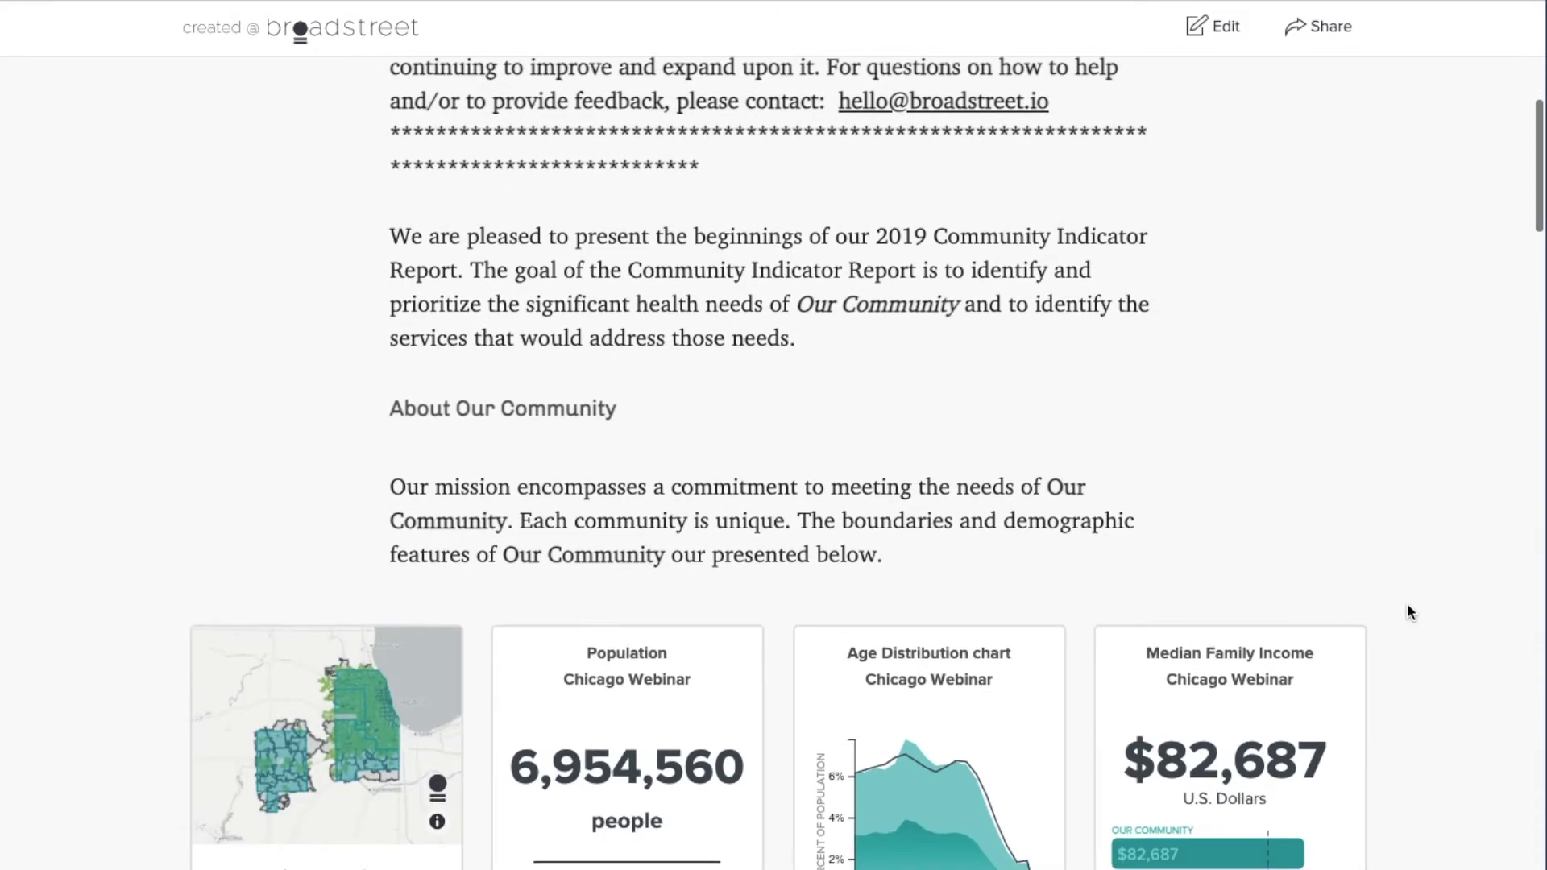
scroll(1408, 612, down, 2)
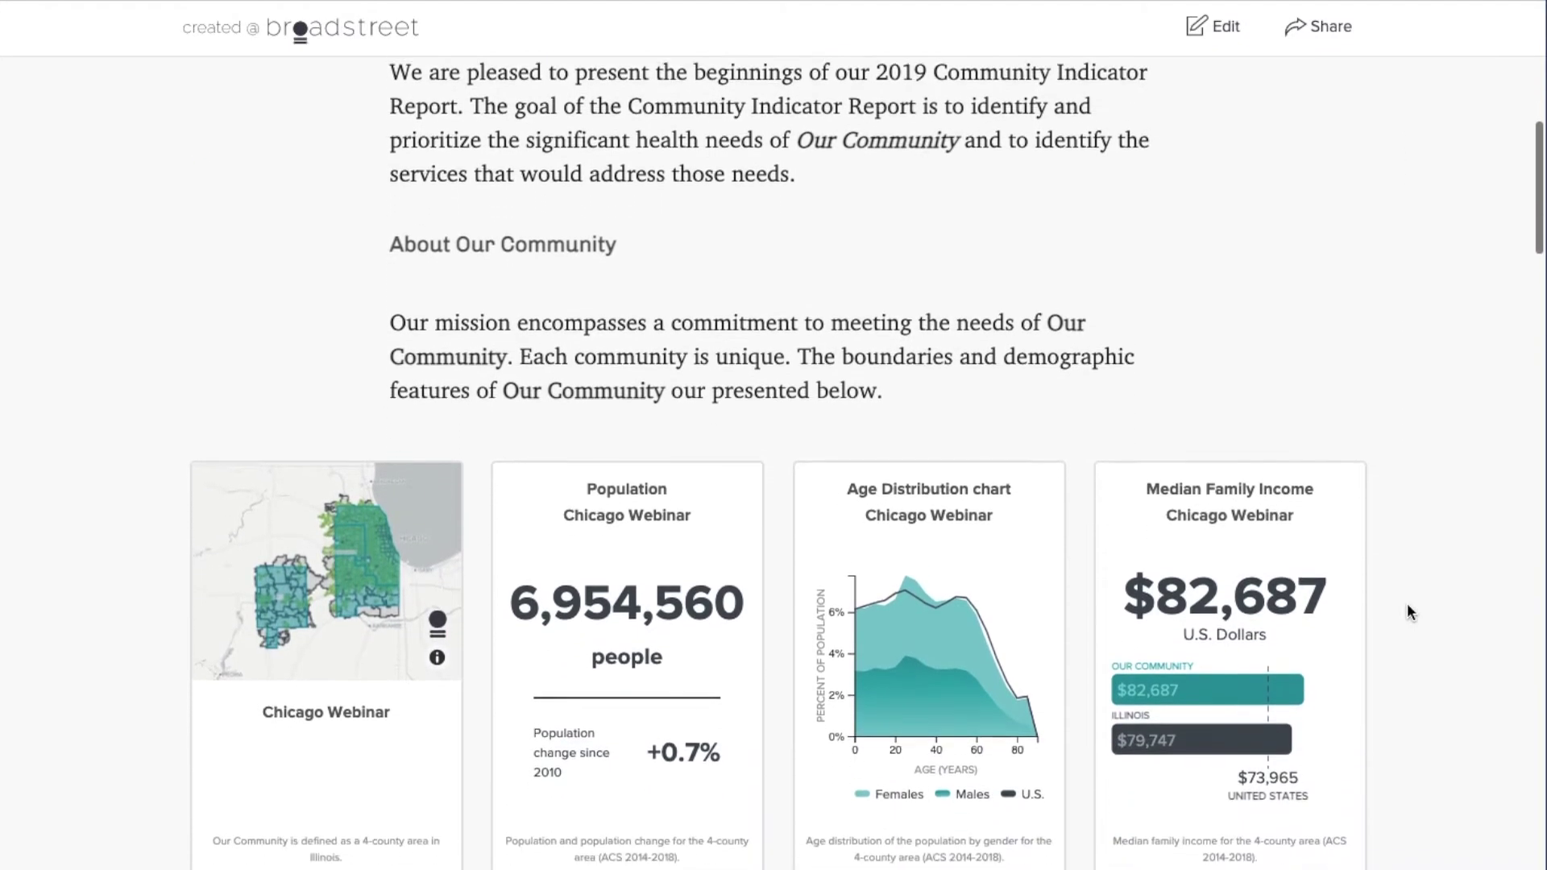
scroll(1408, 612, down, 2)
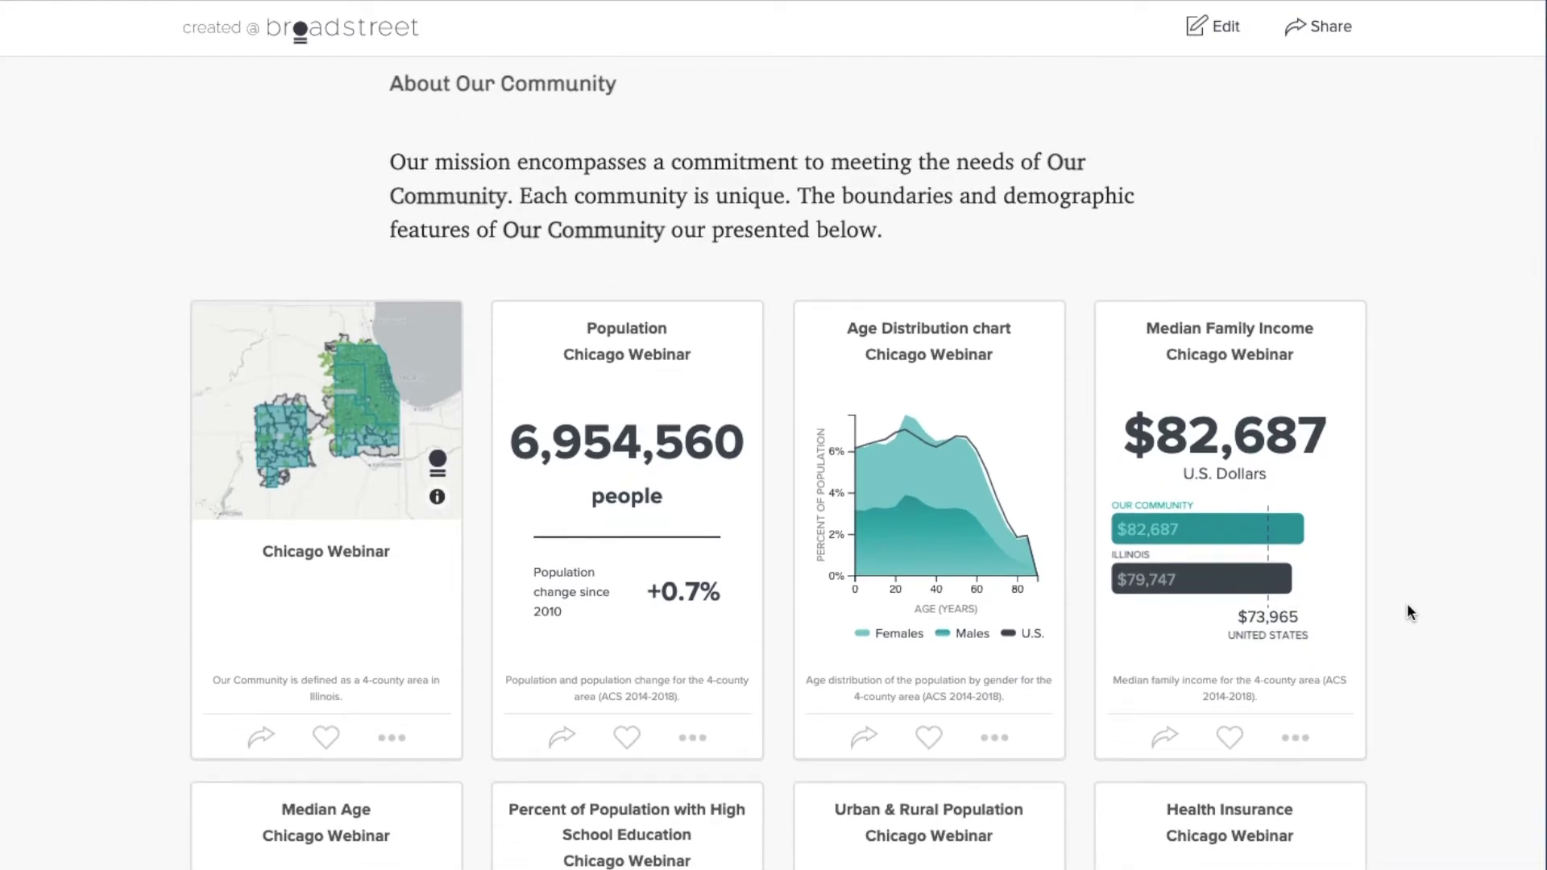
scroll(1410, 612, down, 3)
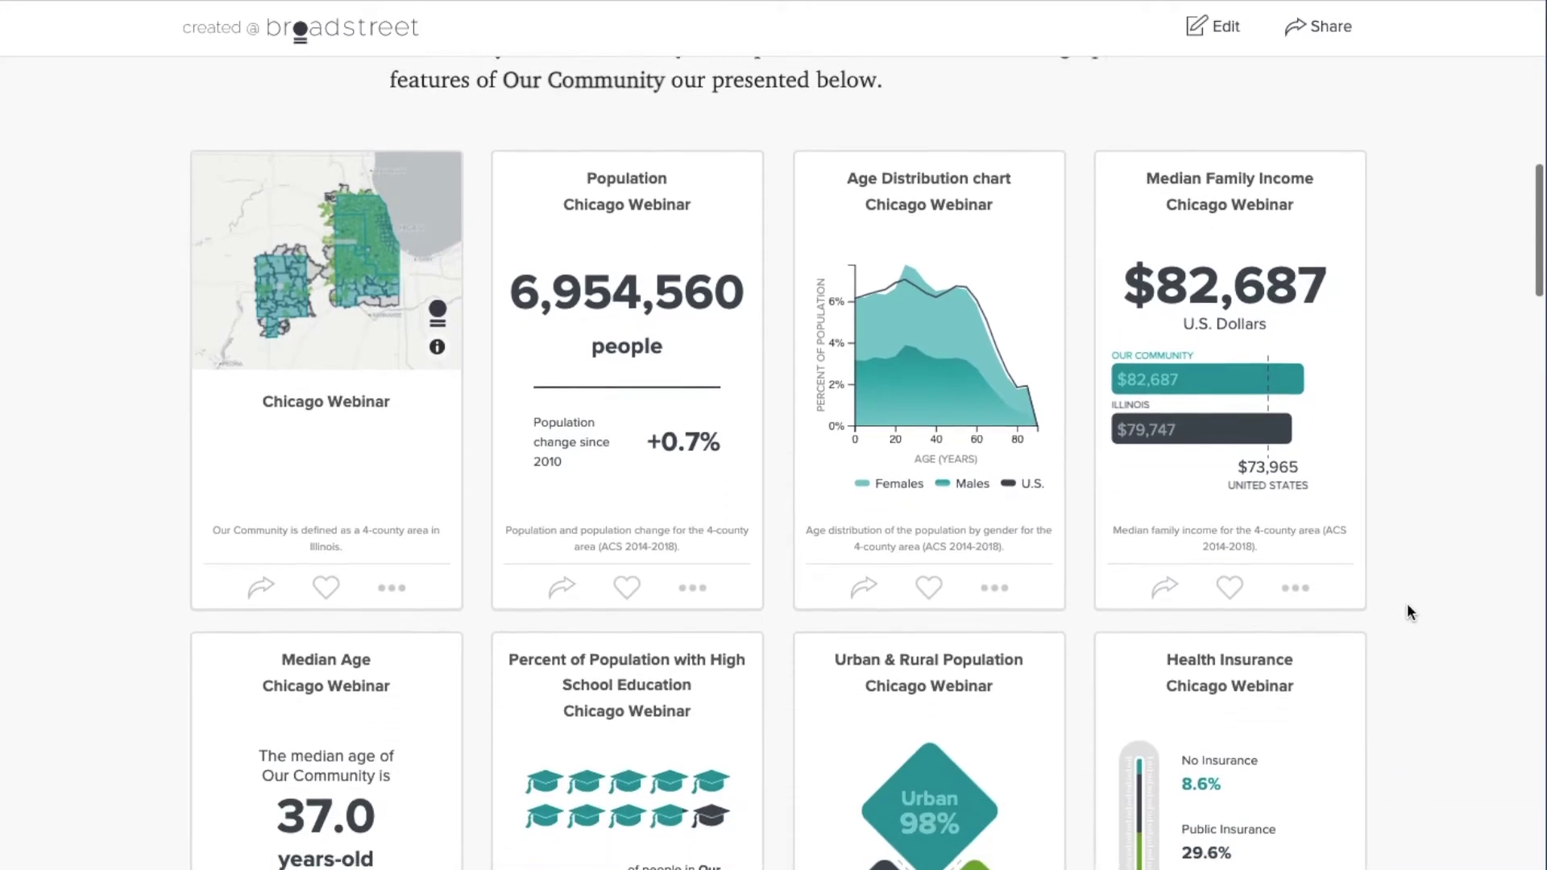
scroll(1406, 612, down, 1)
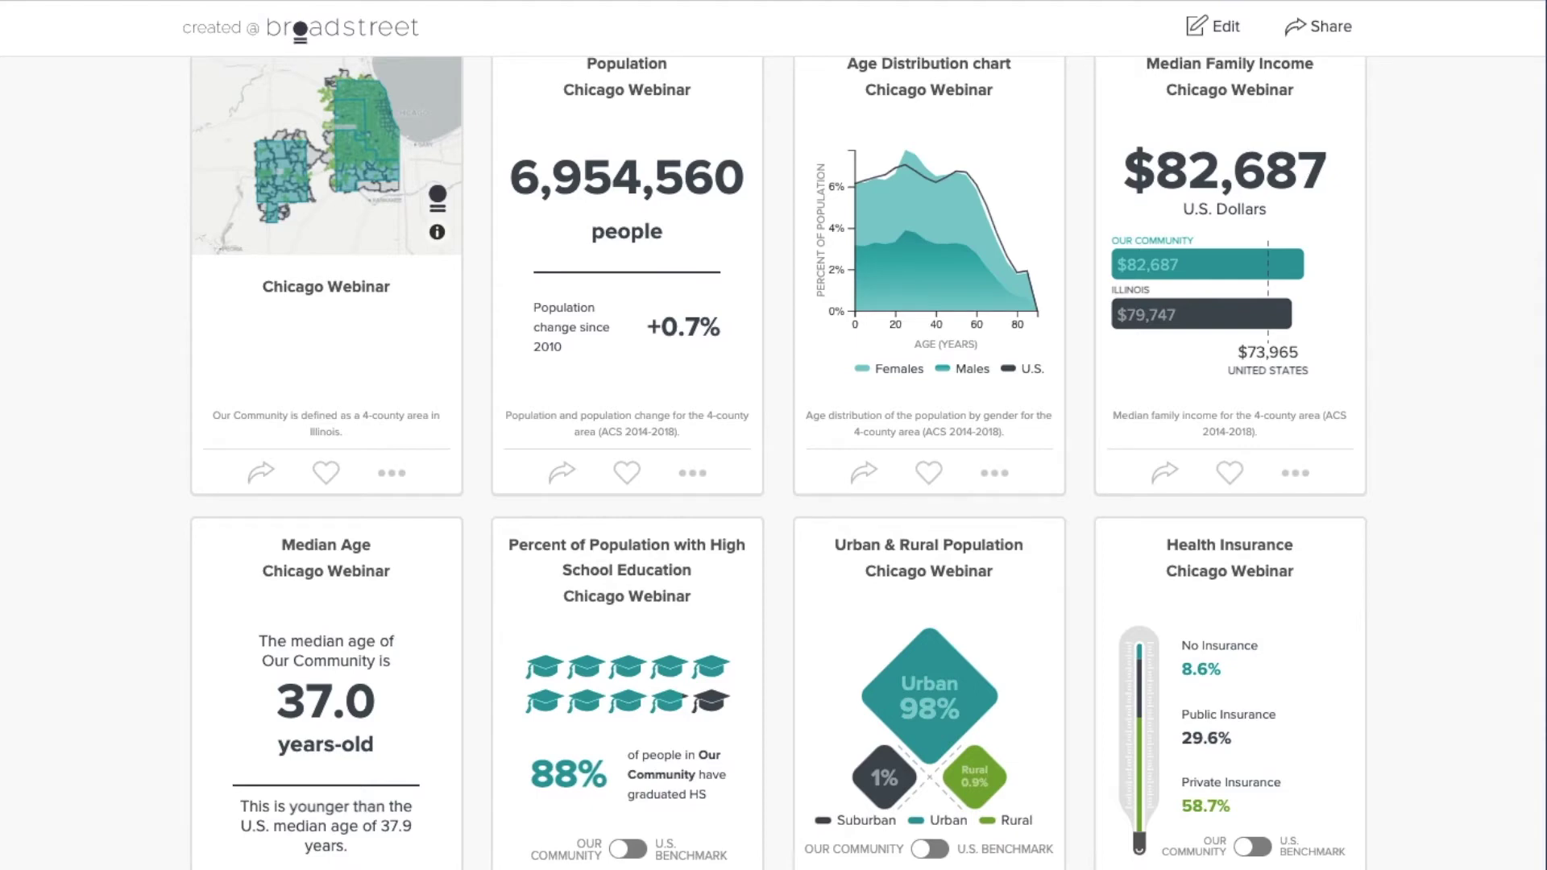
- Open the report for editing, insert "Chicago Webinar" at the start of its title, and save the report
scroll(949, 229, up, 10)
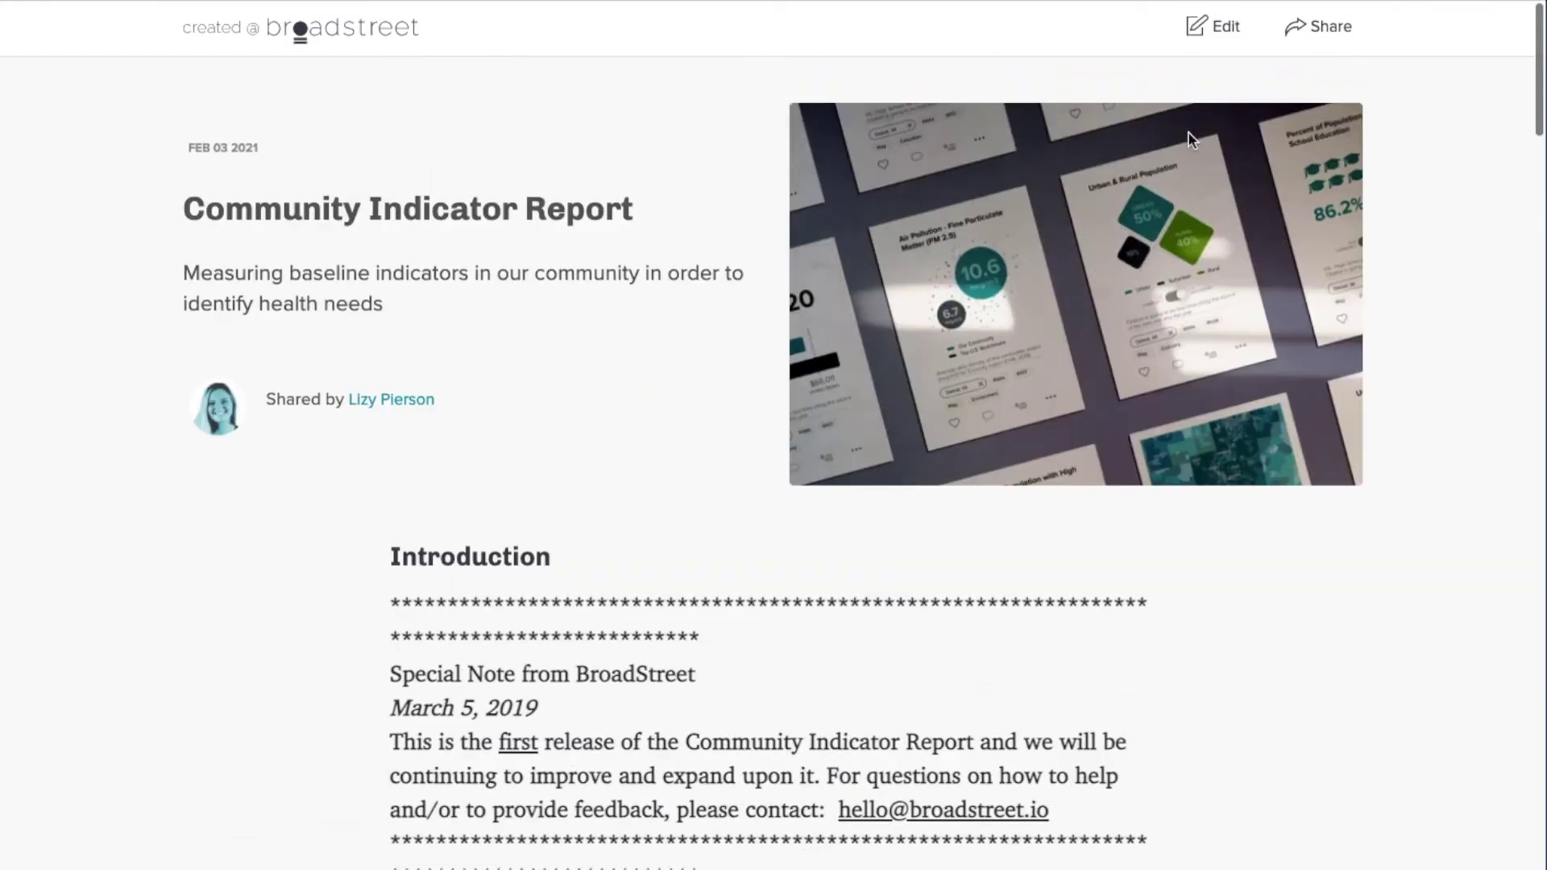
click(1228, 29)
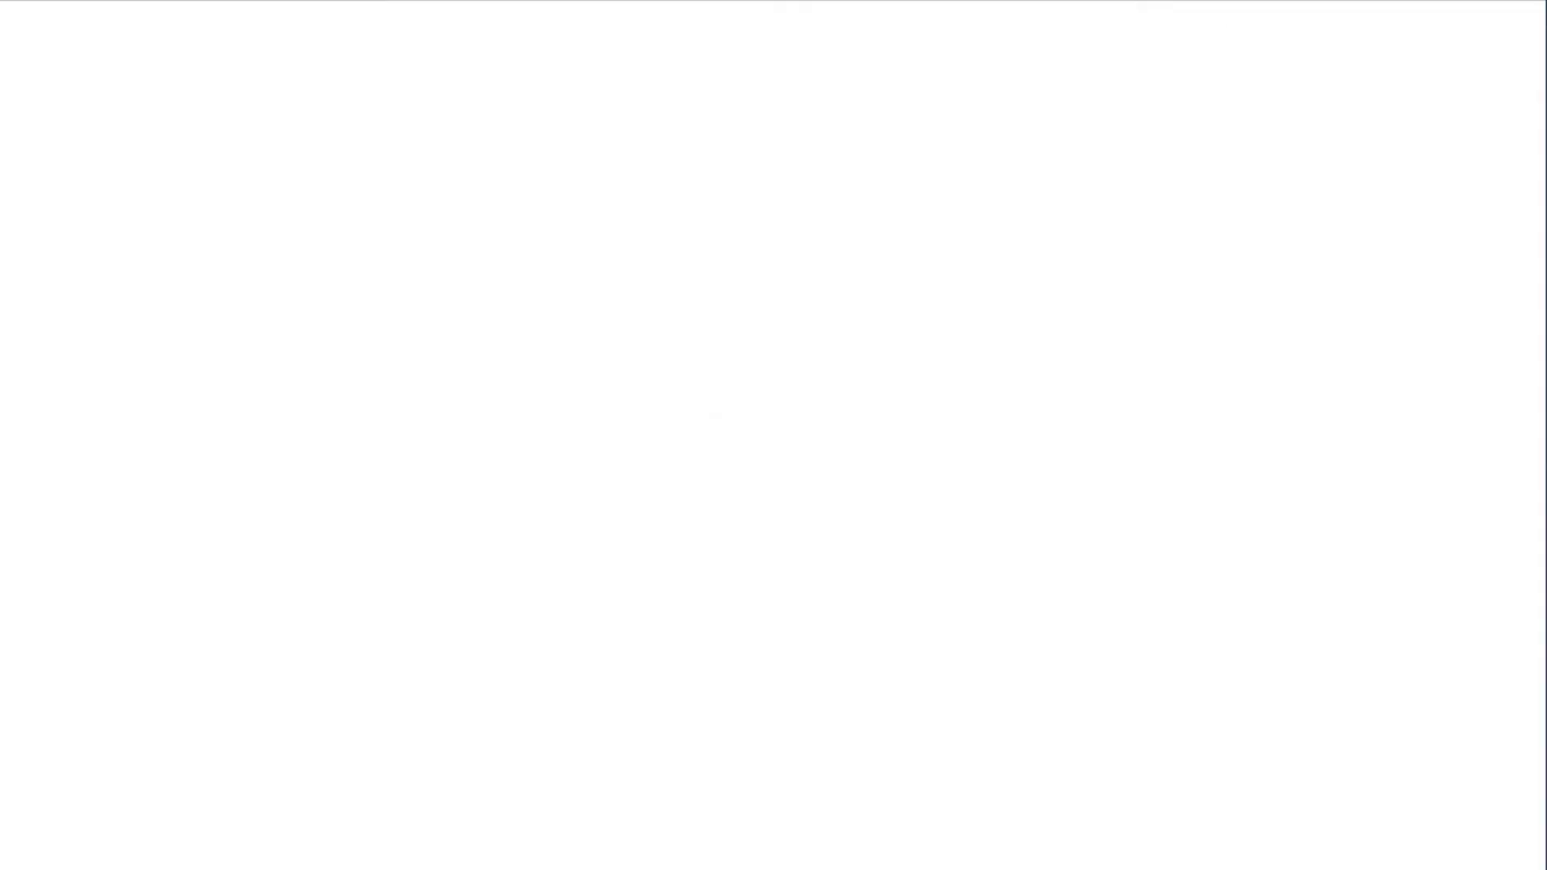
click(330, 207)
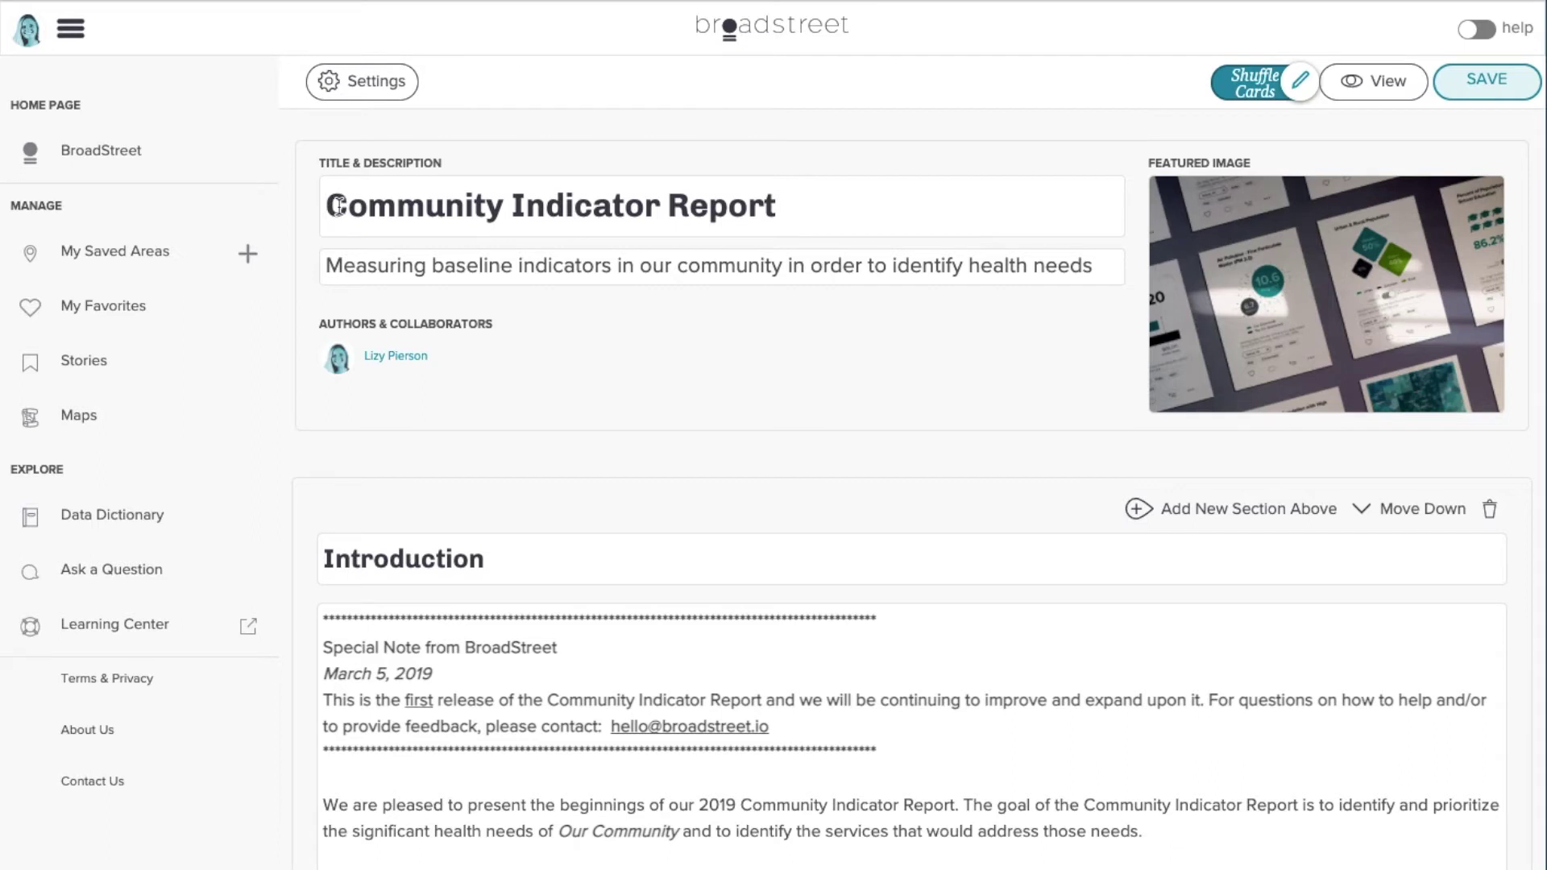
text(Chicago W)
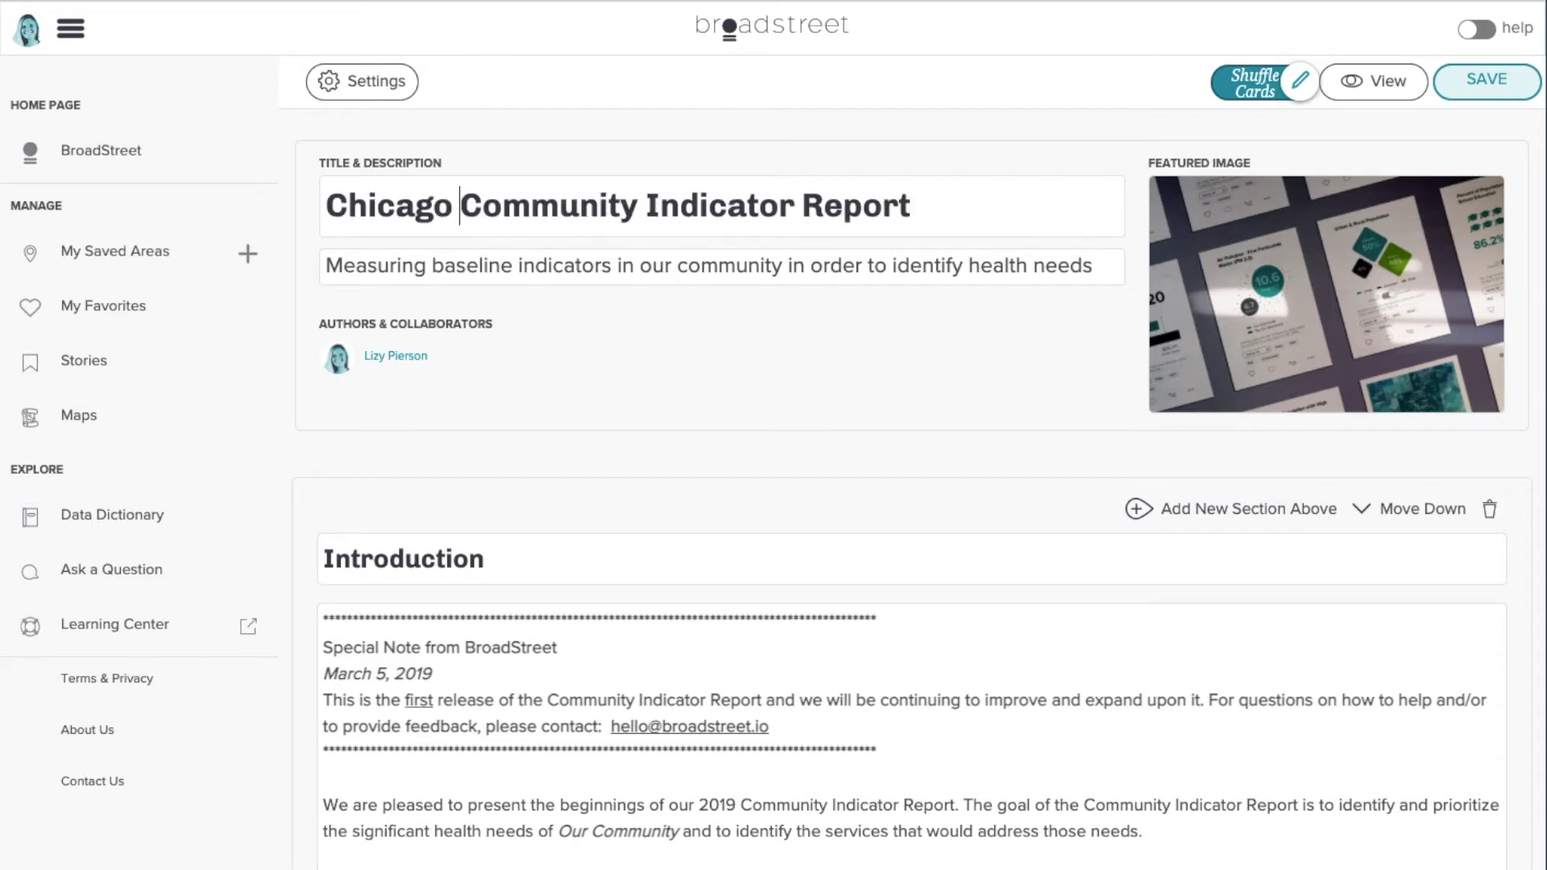
text(eb)
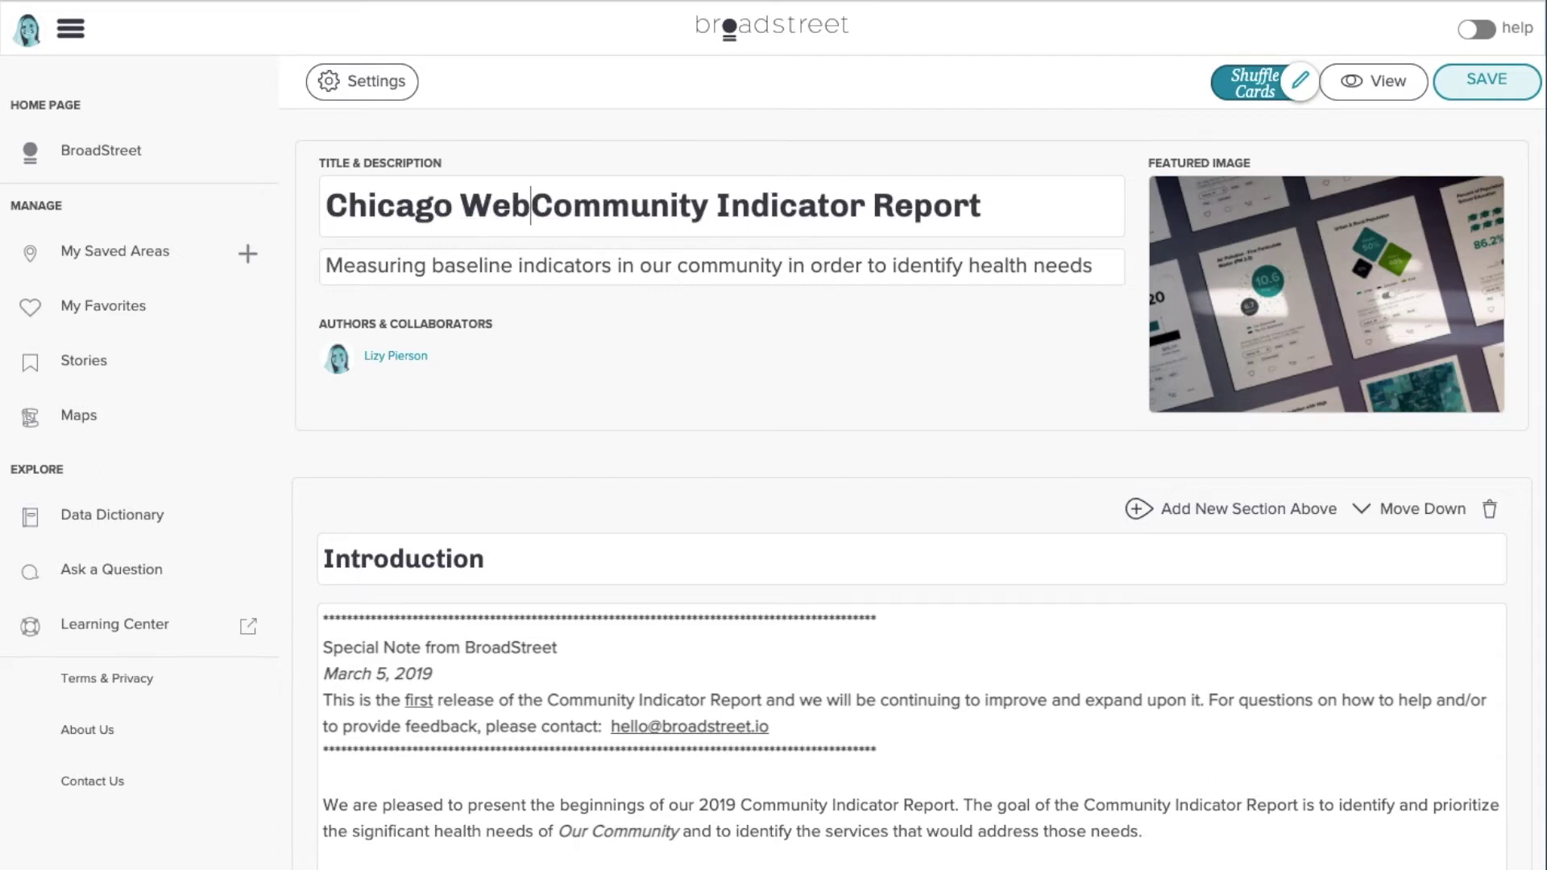
text(inar)
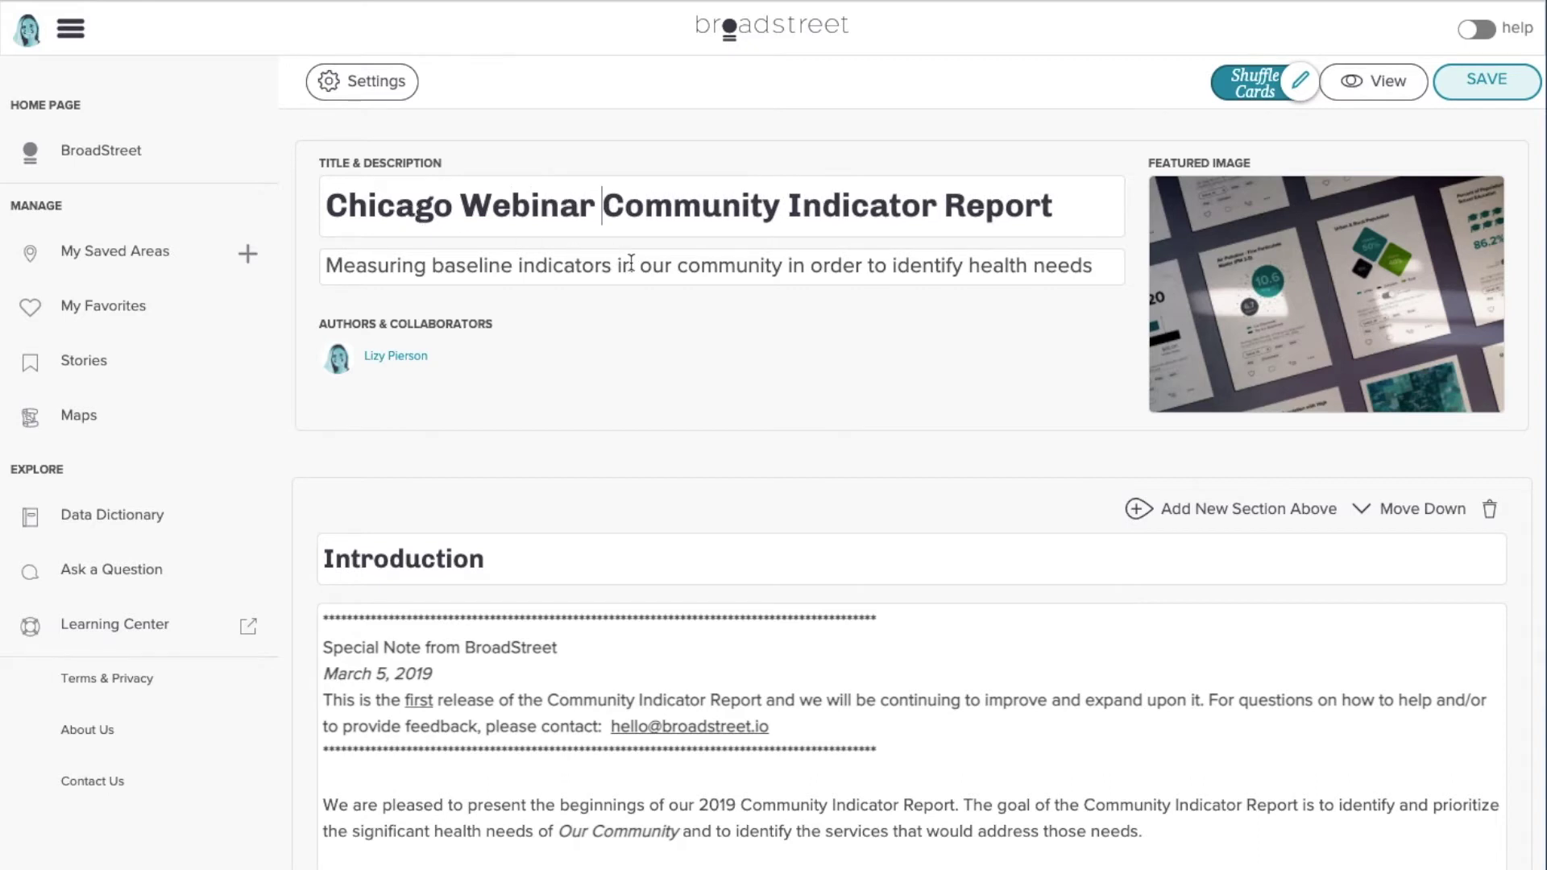
click(1488, 84)
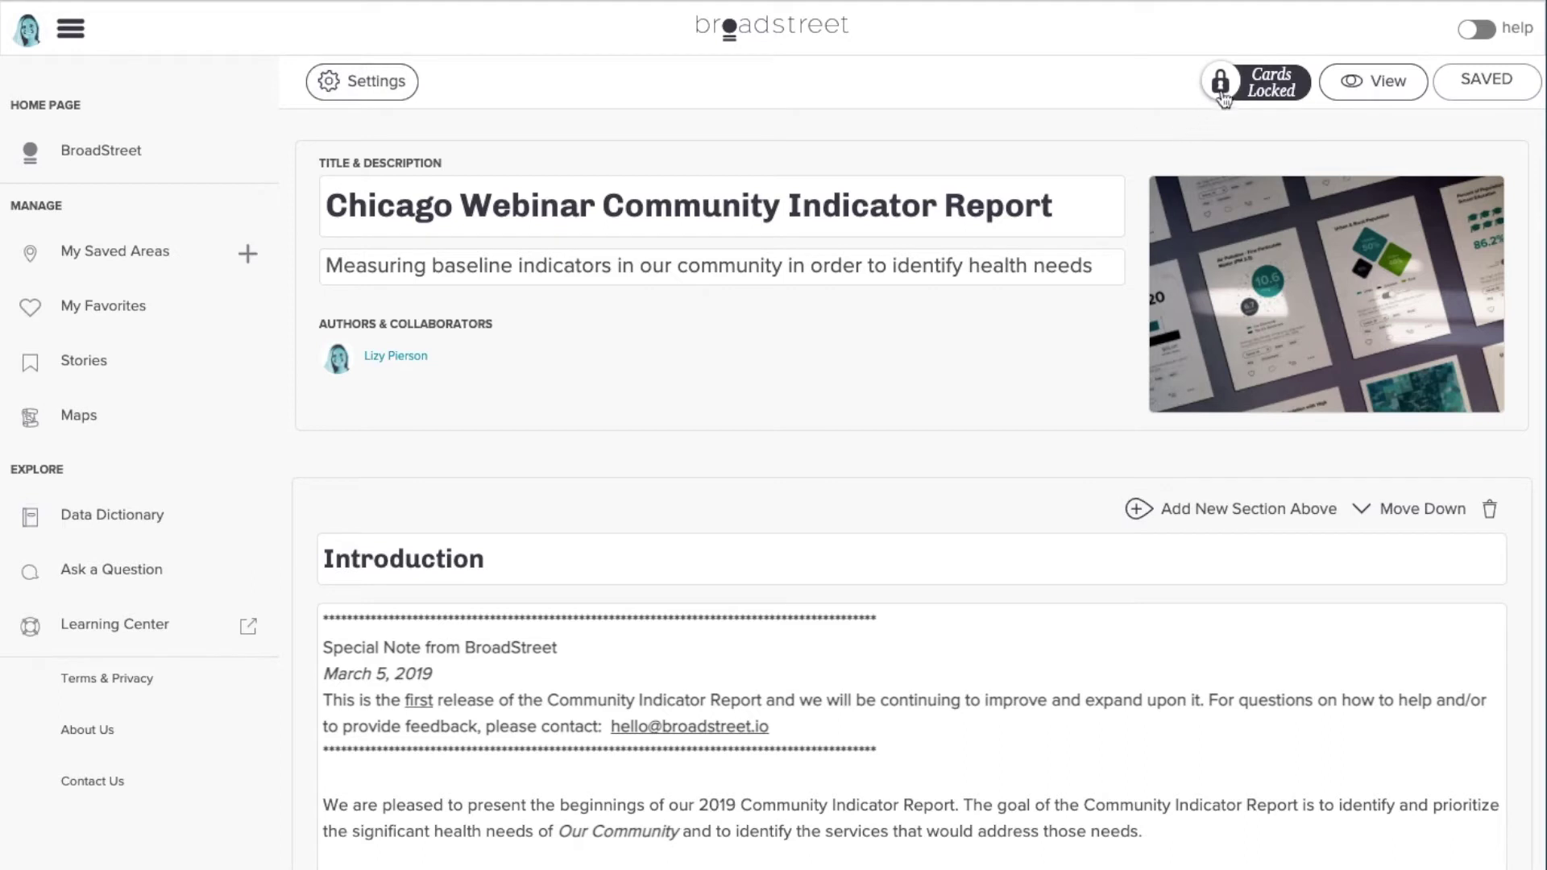
click(1254, 95)
click(1261, 90)
- Replace the story's logo with uni-logo.png in its Colors & Brand settings and save
click(395, 95)
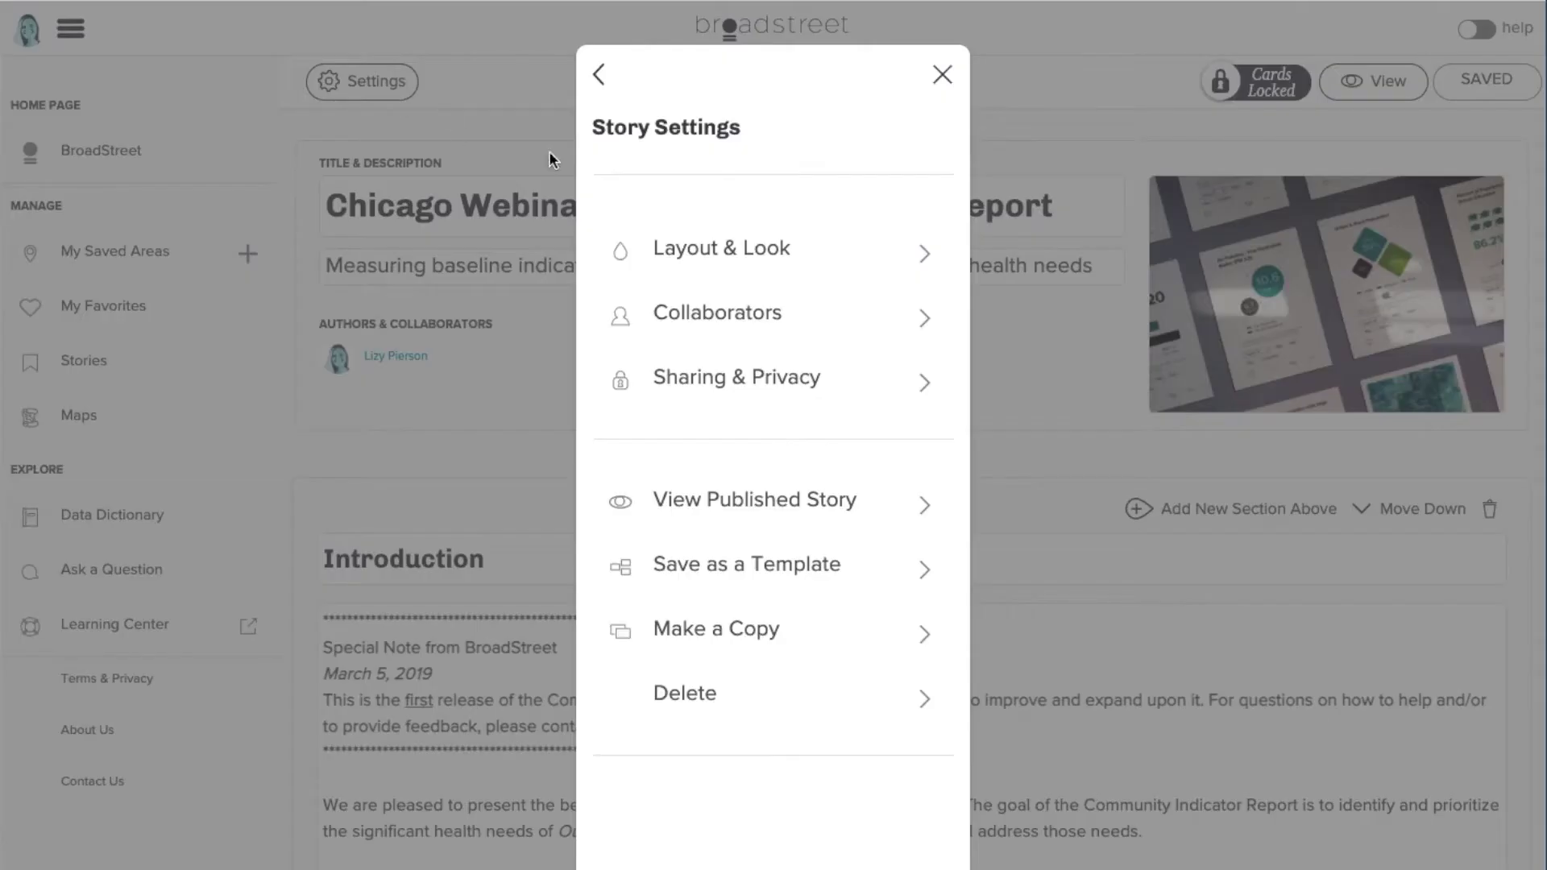
click(784, 268)
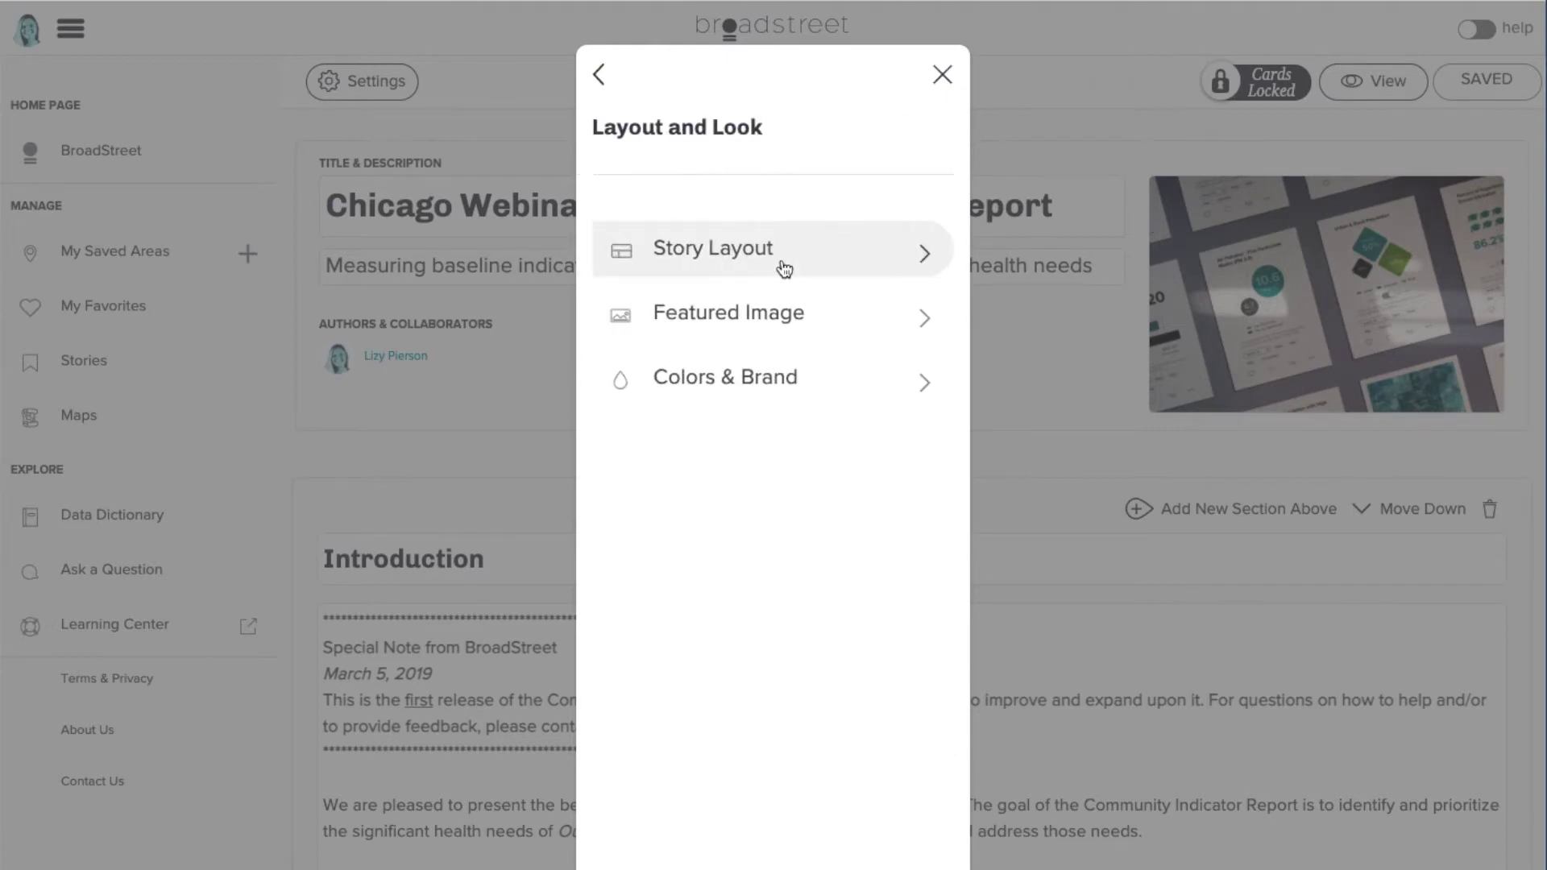
click(781, 377)
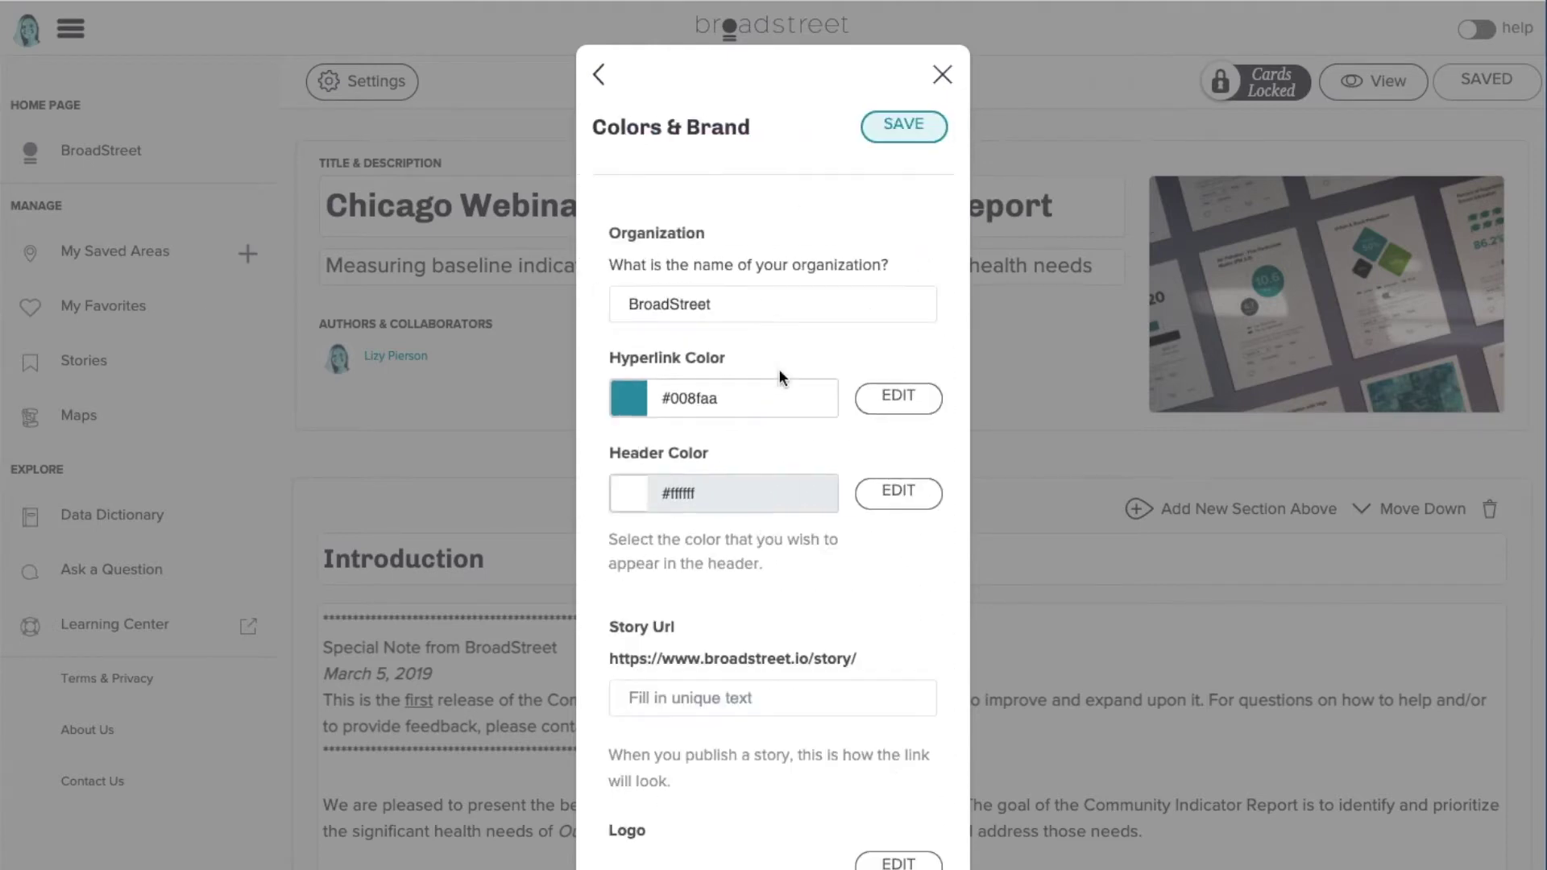
scroll(803, 319, down, 4)
scroll(860, 601, down, 2)
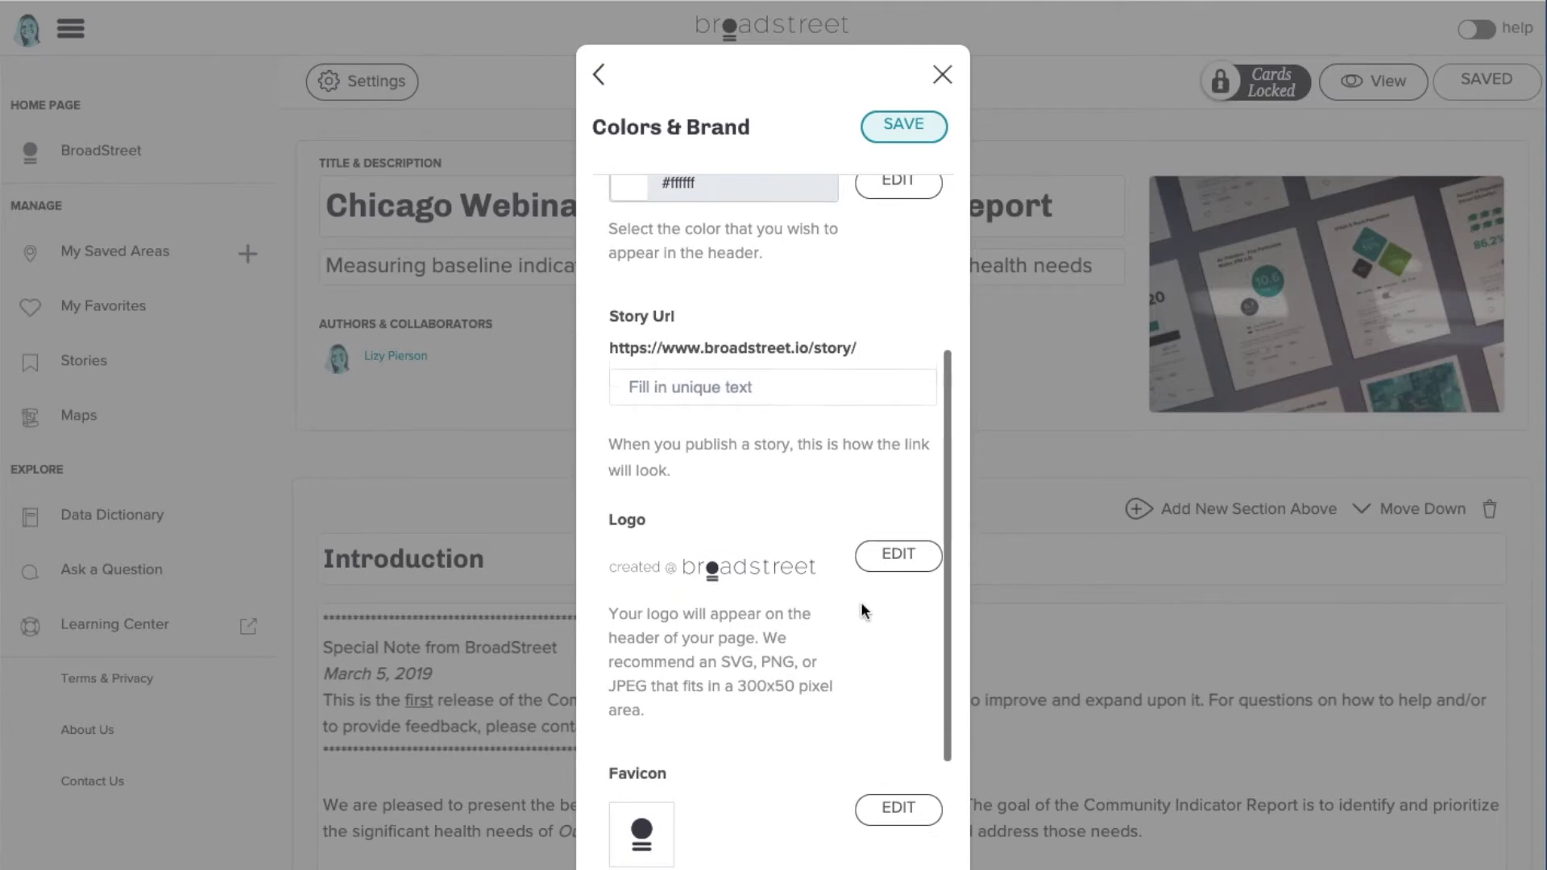
click(899, 516)
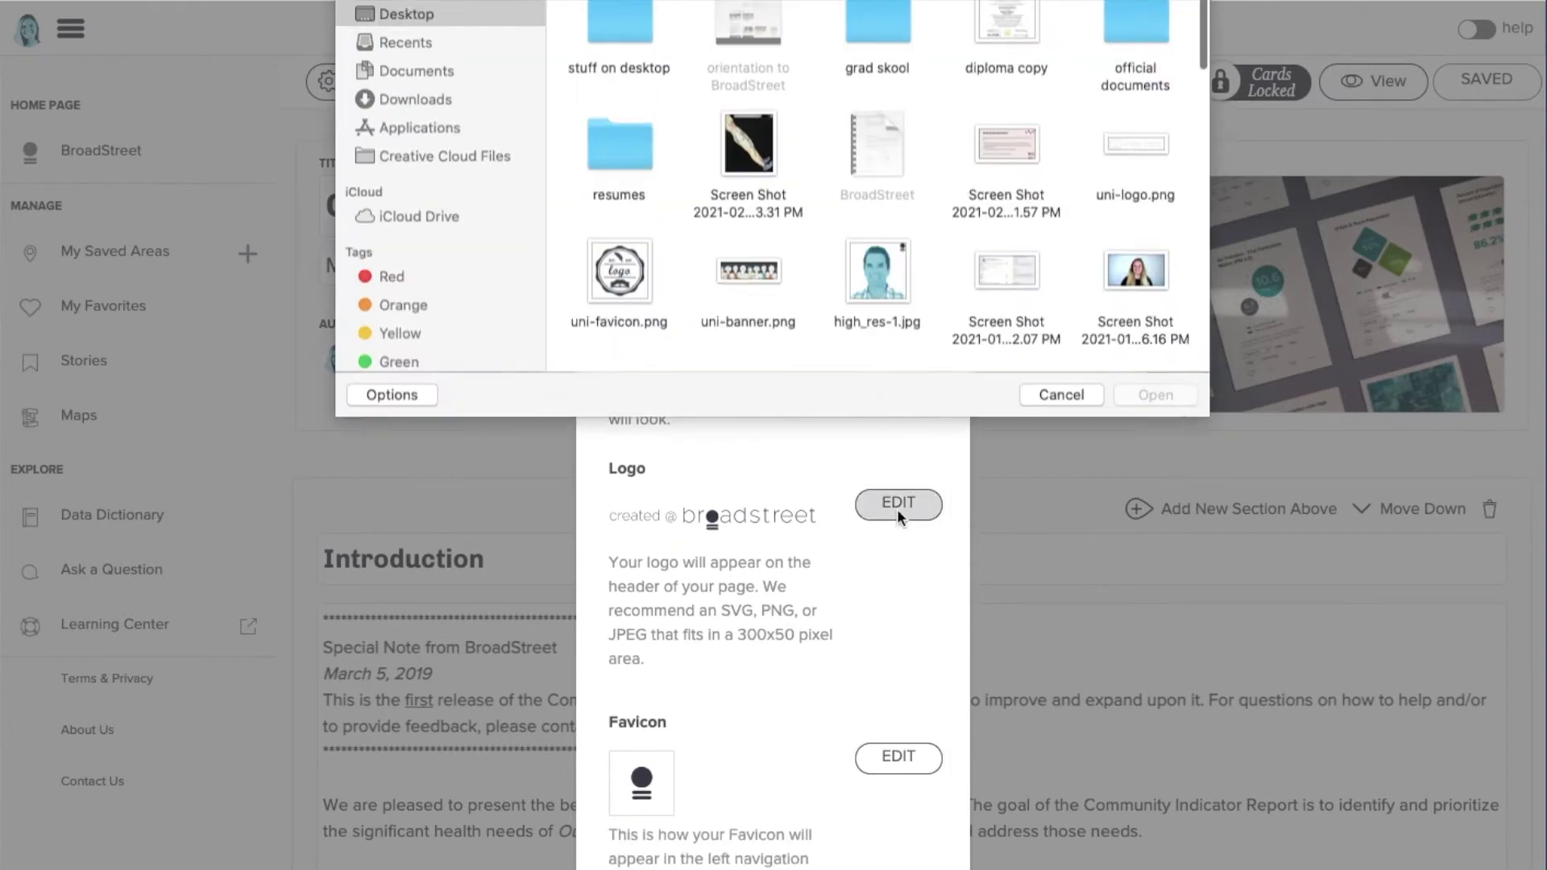
double_click(1133, 175)
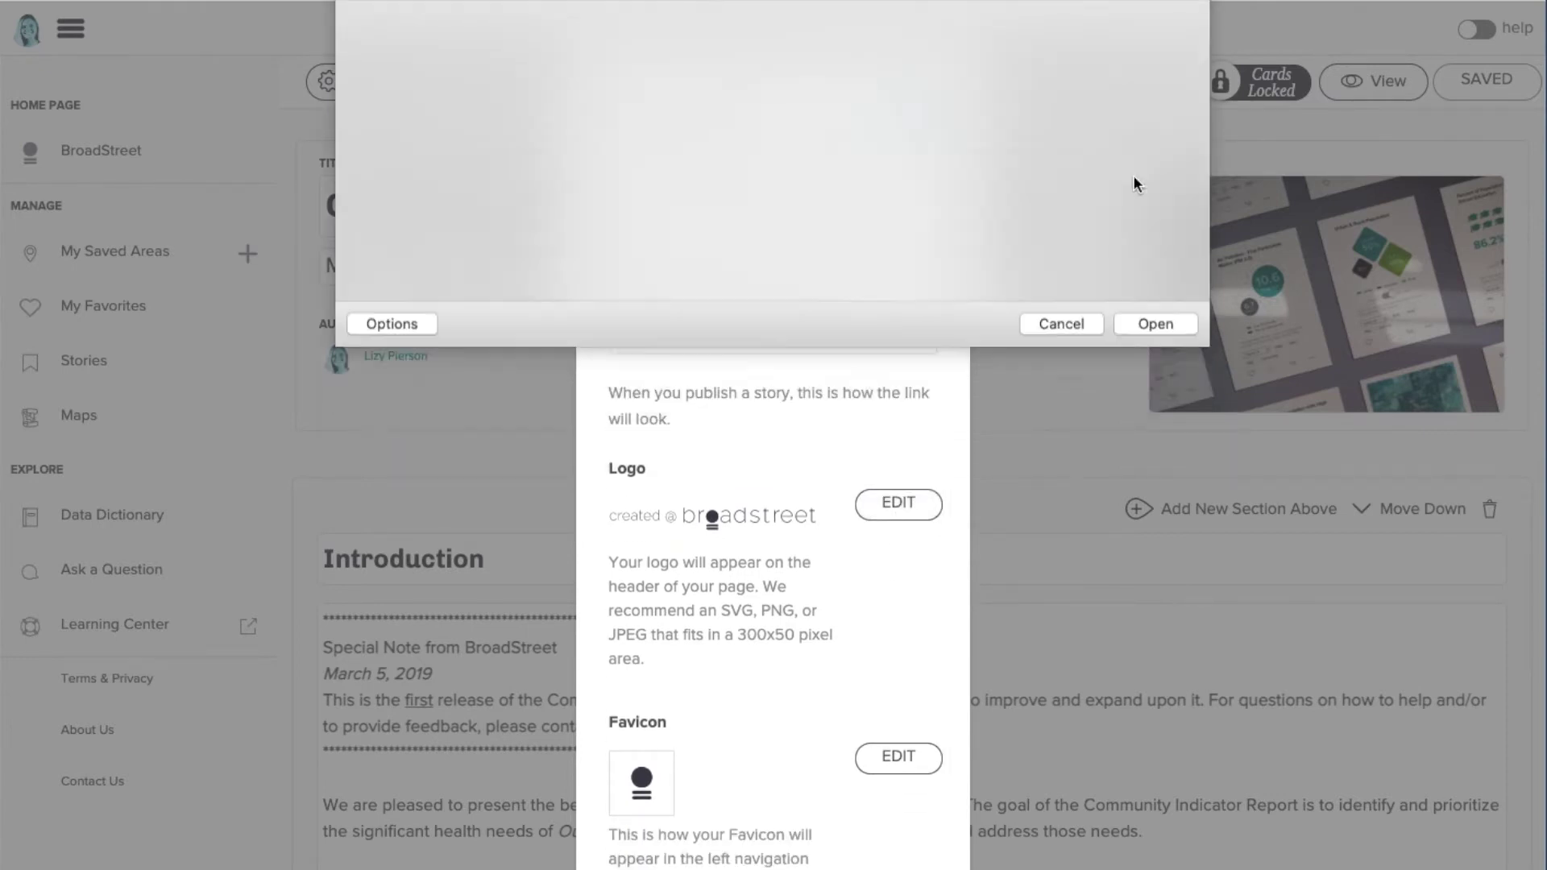
click(925, 128)
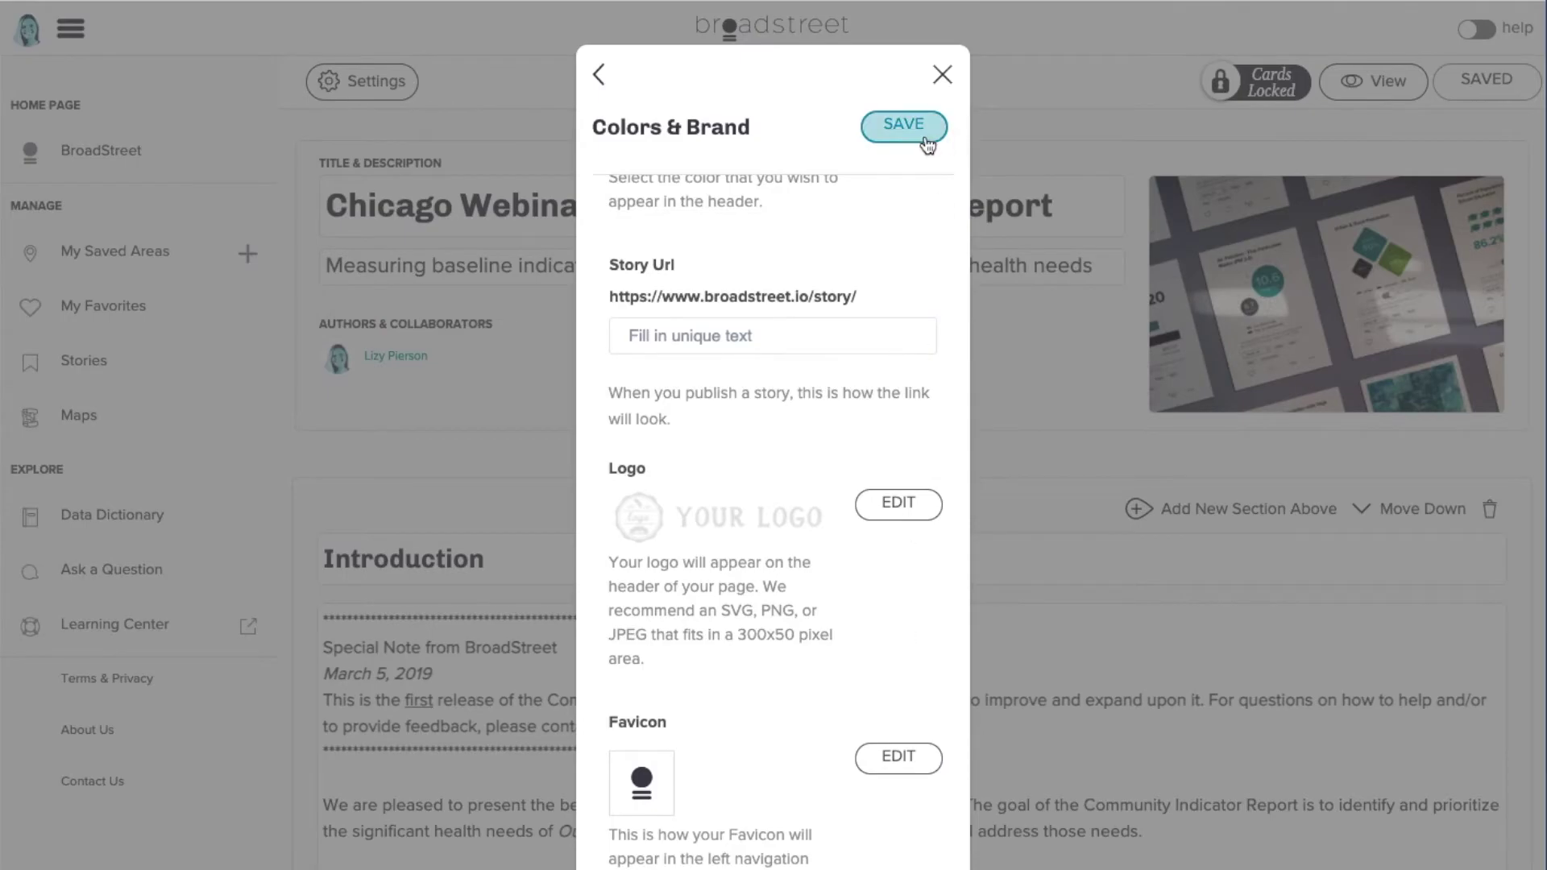
- Reopen the story's Colors & Brand settings and replace the favicon with uni-favicon.png
click(405, 97)
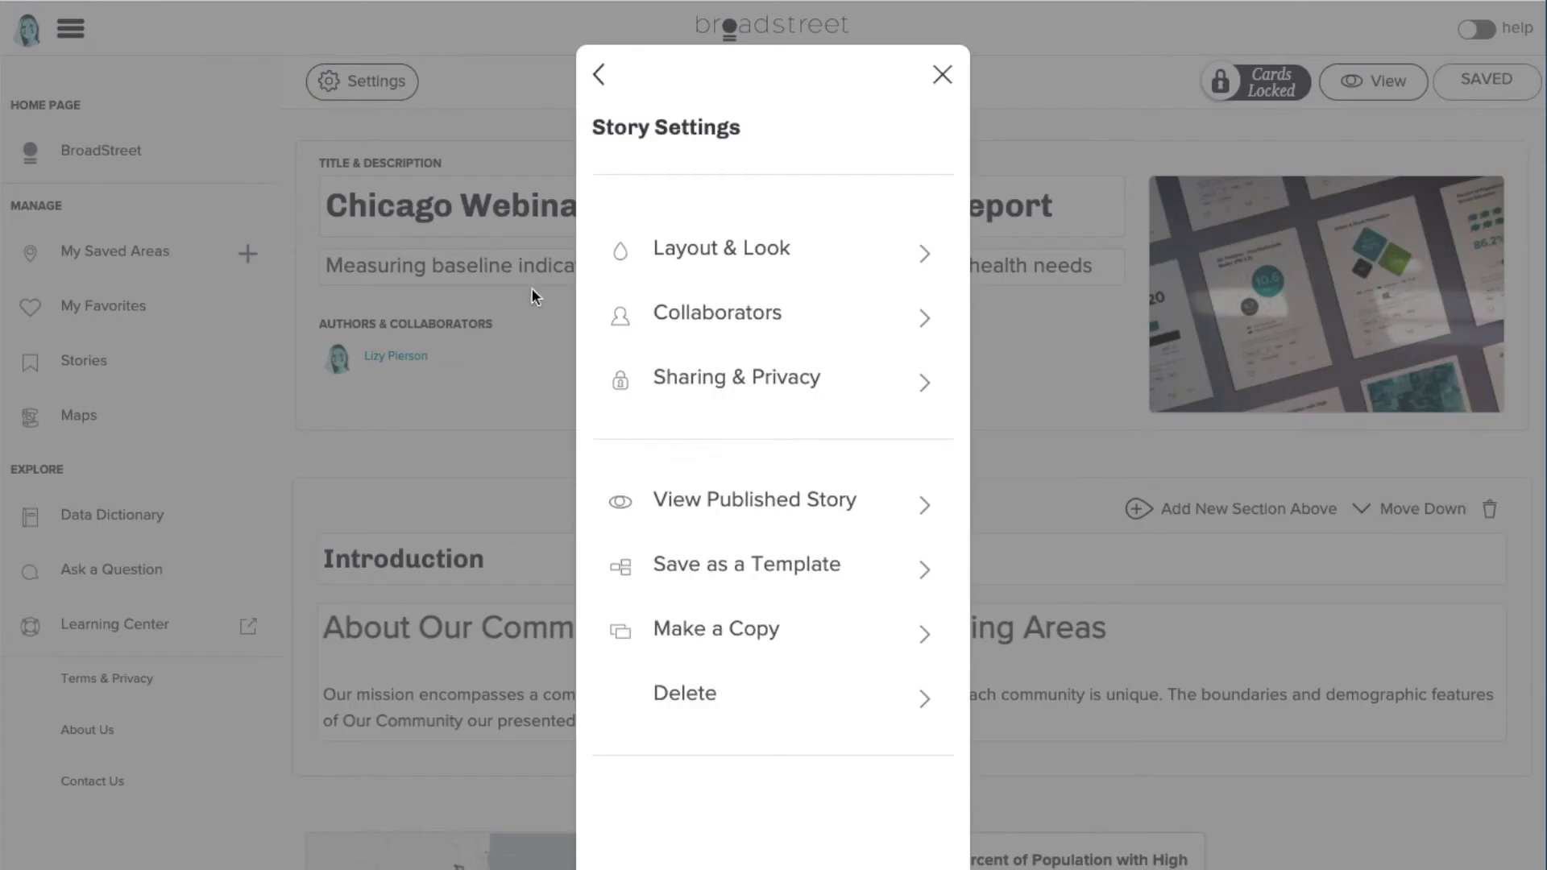
click(766, 250)
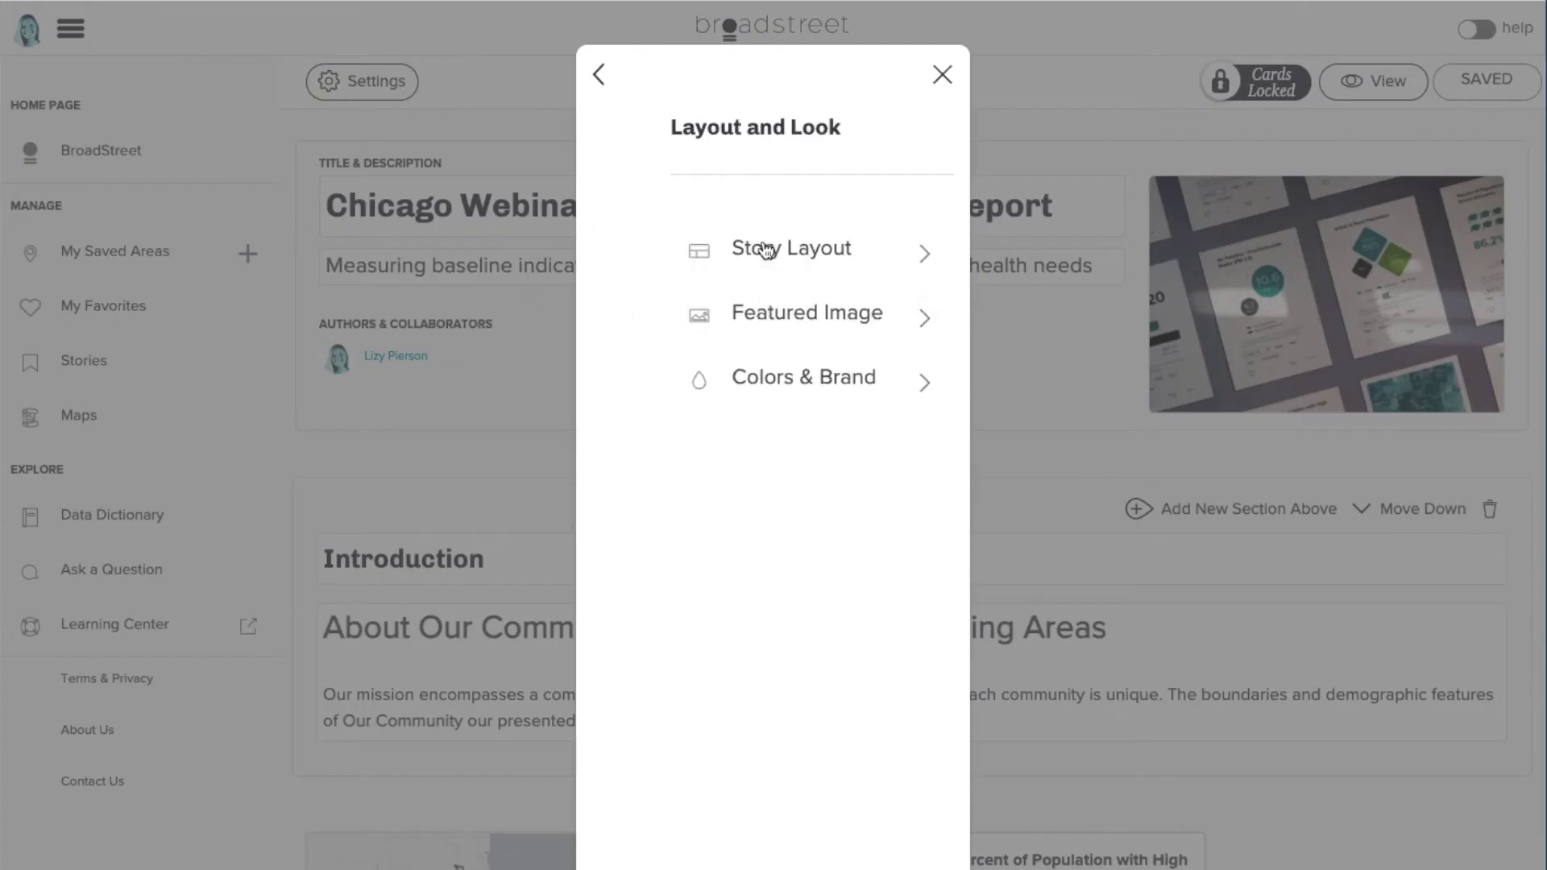
click(777, 391)
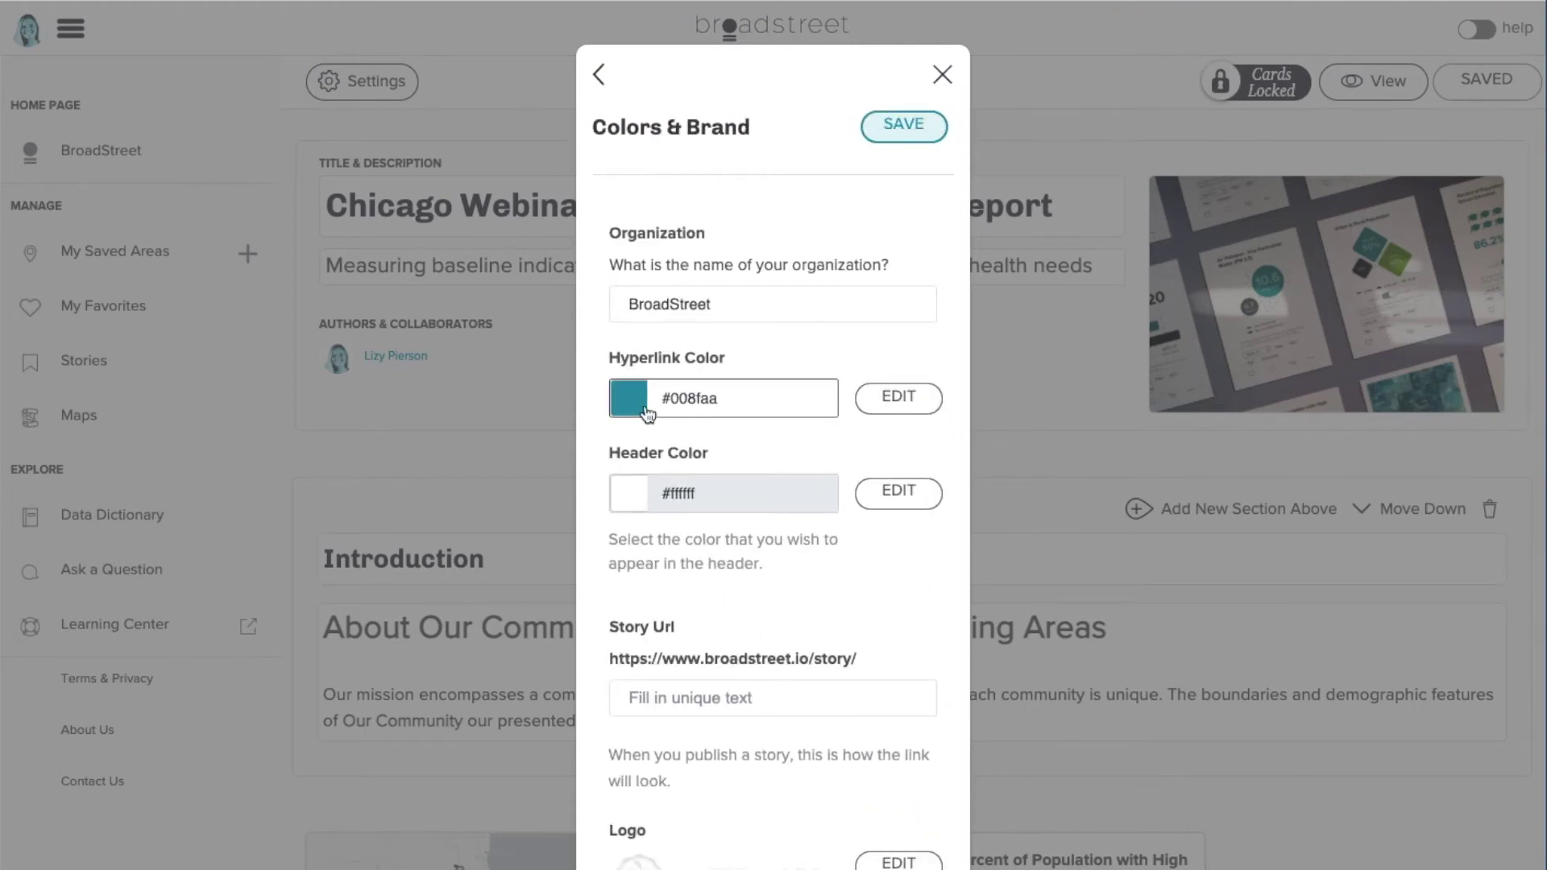
scroll(837, 483, down, 3)
scroll(839, 512, down, 4)
click(894, 535)
double_click(683, 257)
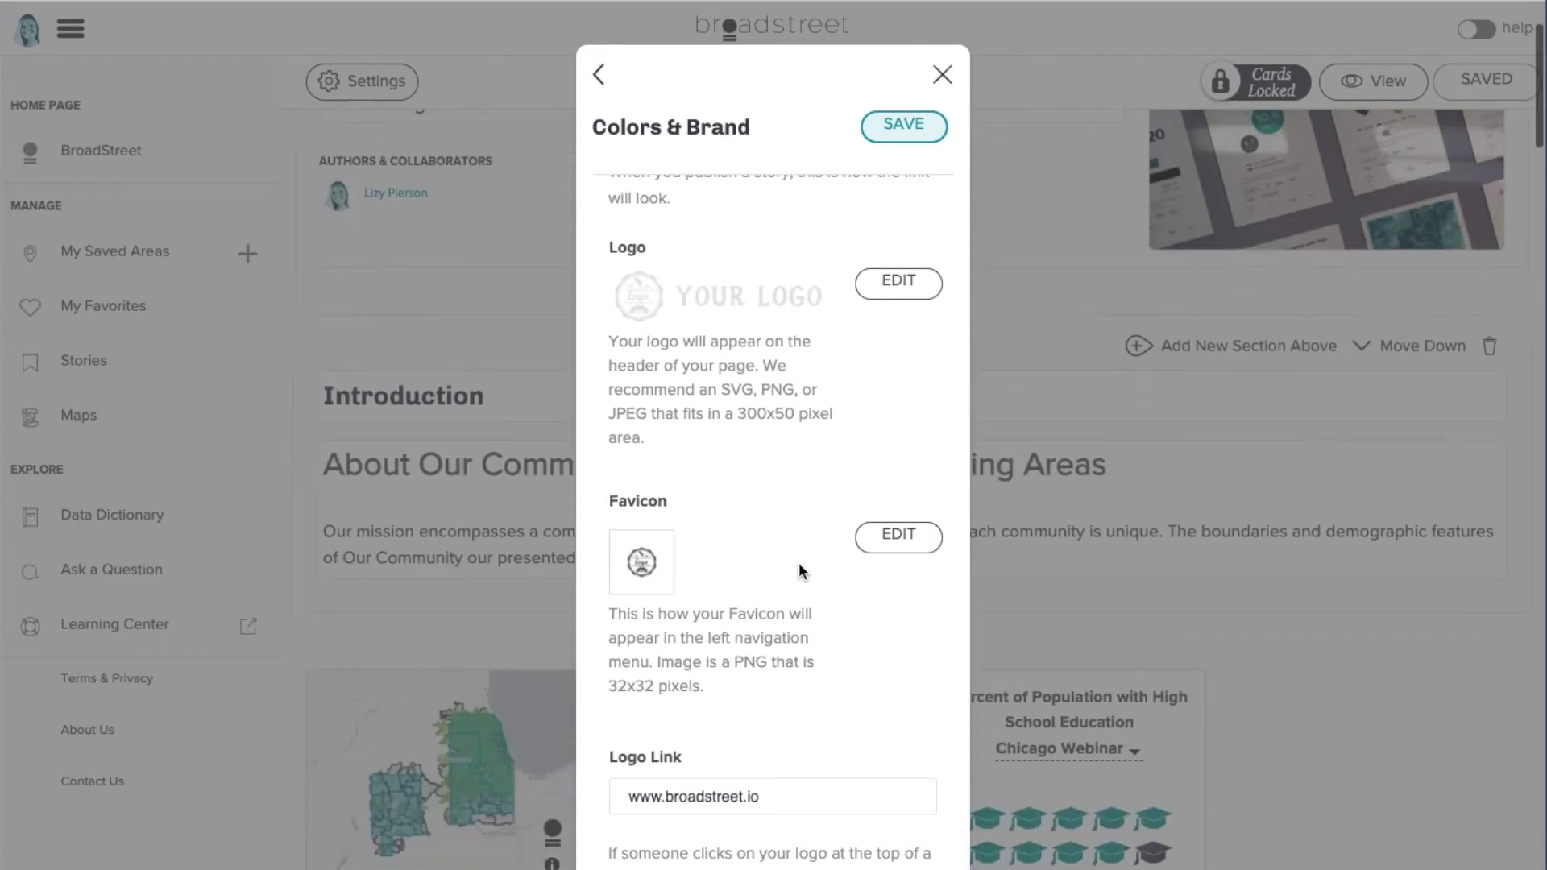
- Change the organization name to "Chicago Health" and save the brand settings
scroll(863, 226, up, 7)
click(741, 314)
drag(742, 314, 535, 303)
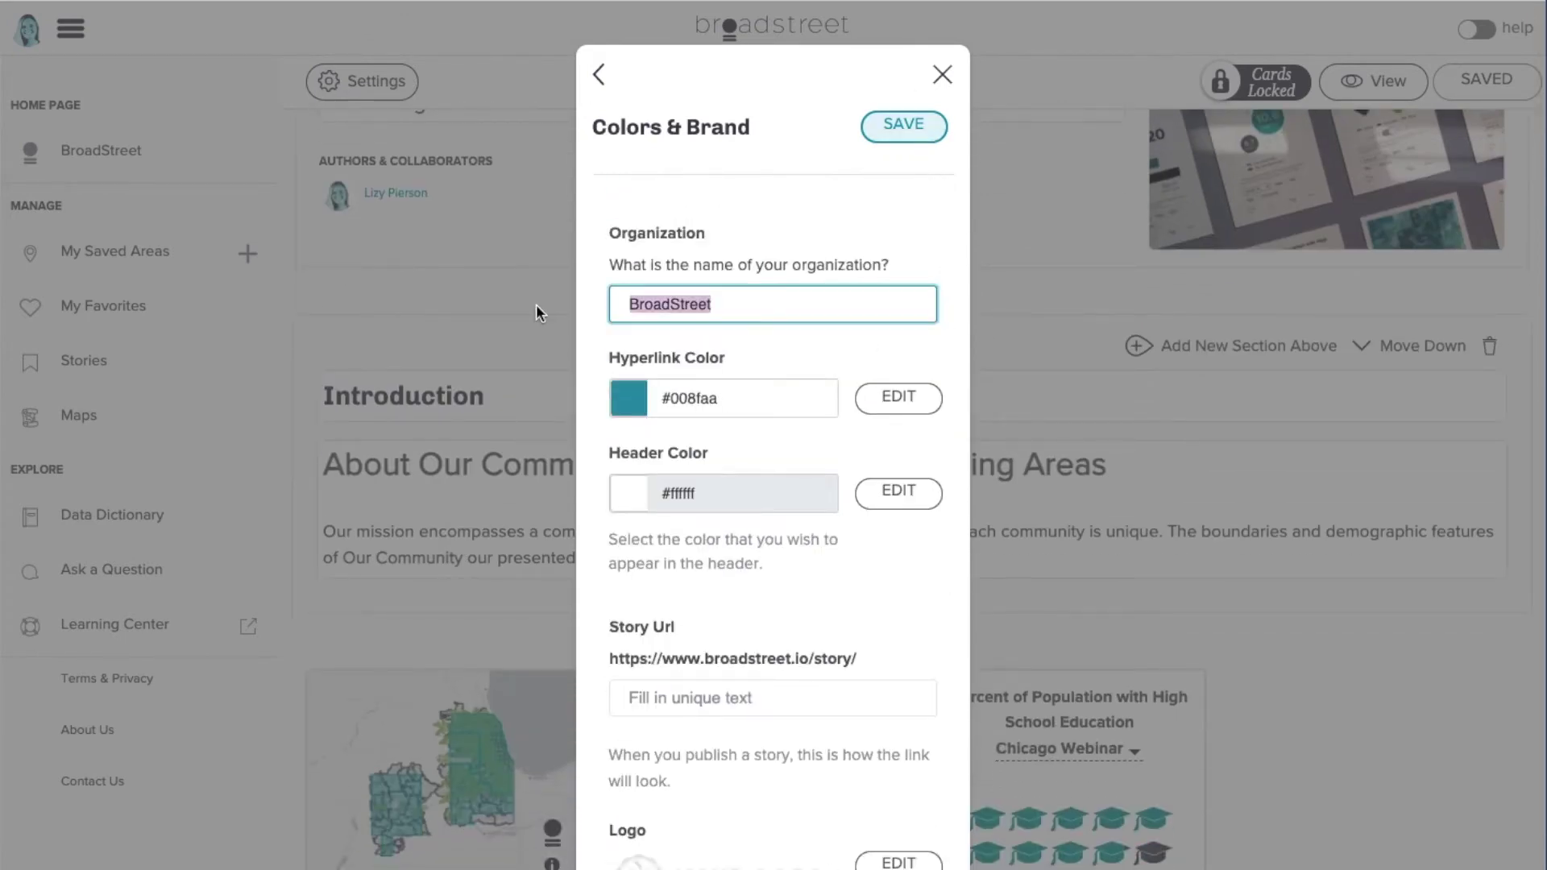
text(Chicago)
click(673, 352)
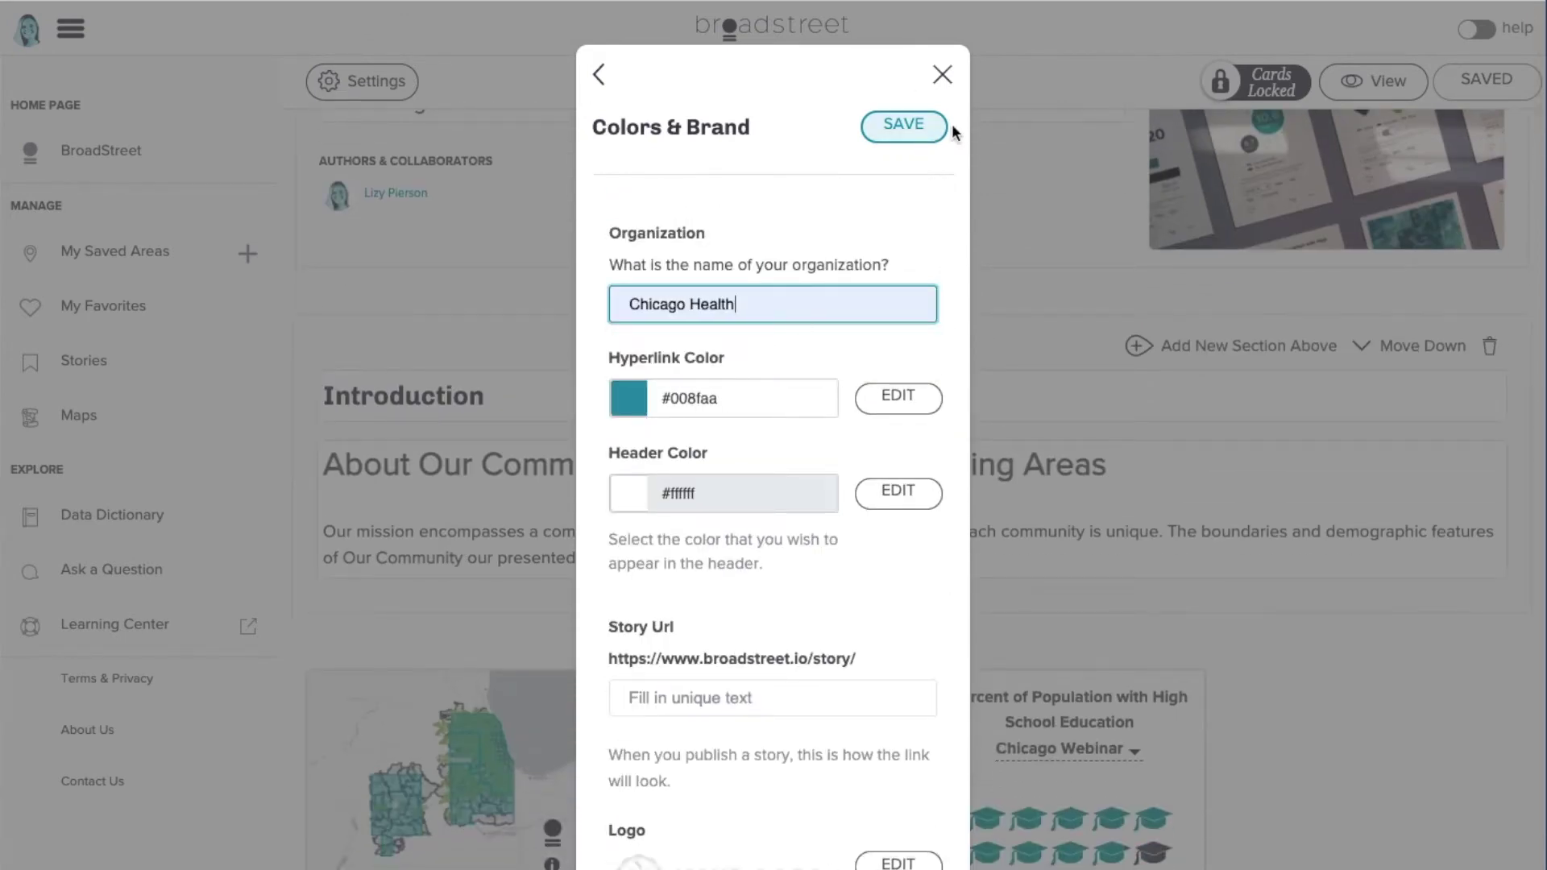
click(926, 126)
- Insert ", Chicago & Surrounding areas" after "community" in the report description and remove the word "our"
click(788, 266)
text(, Chicago)
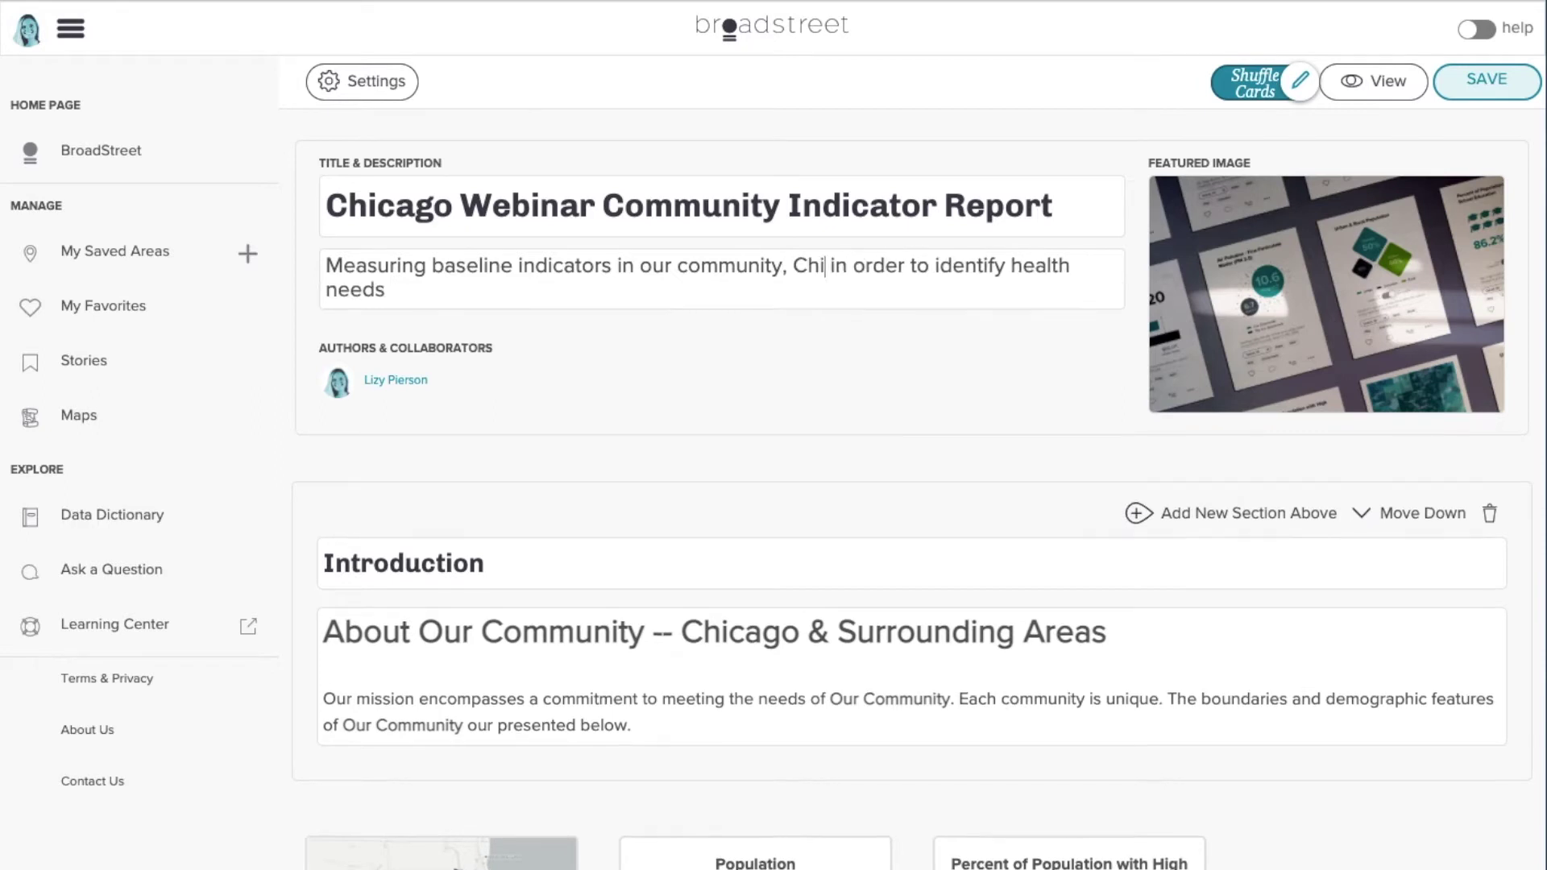
text(Surround)
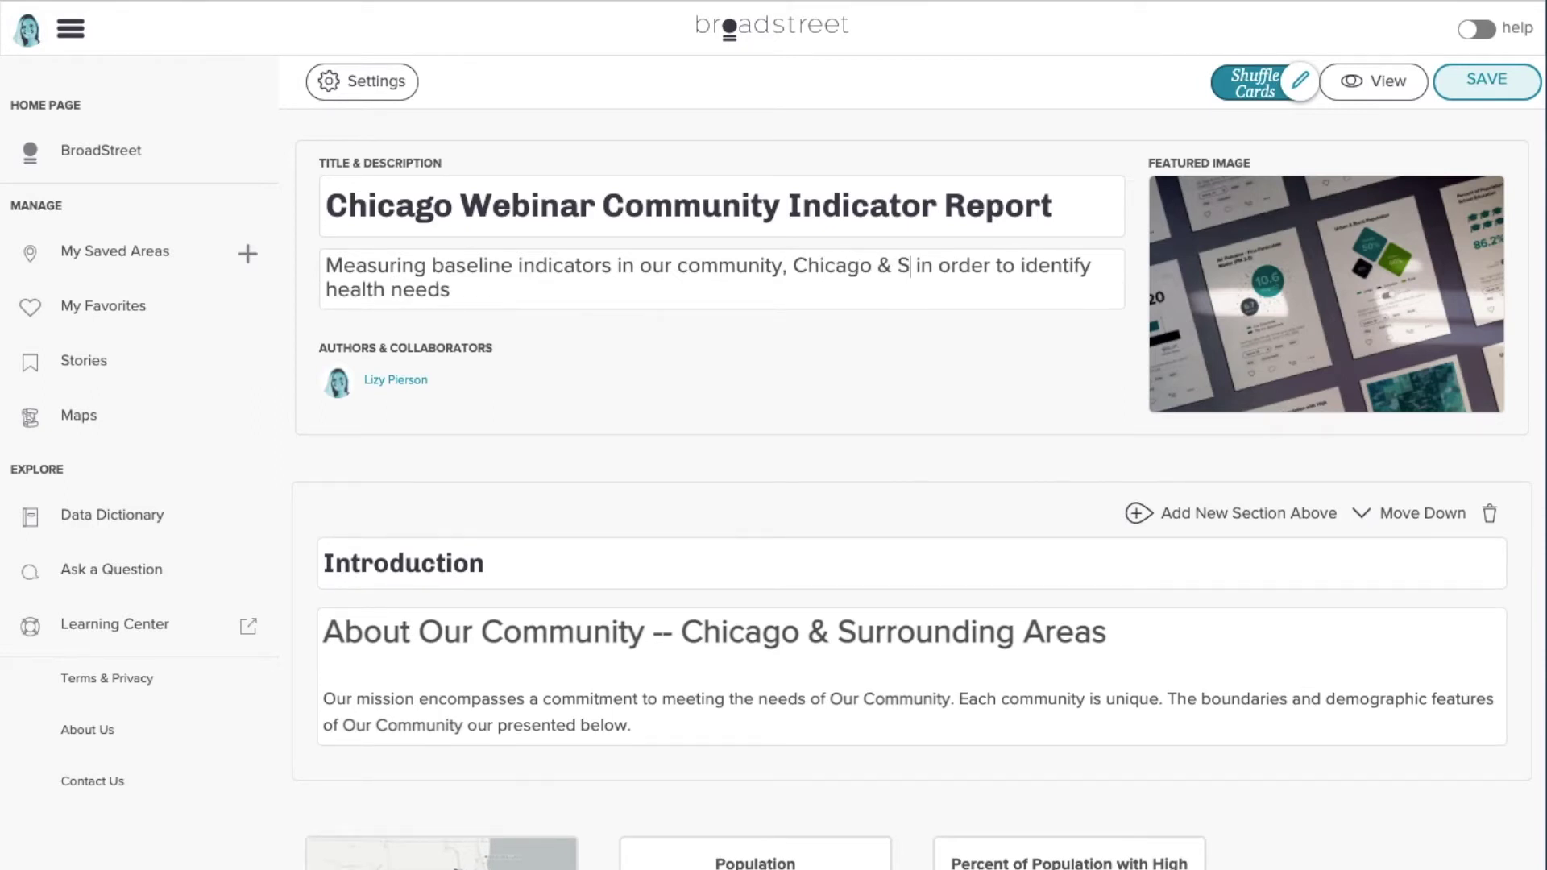
drag(679, 270, 640, 268)
key(BackSpace)
click(830, 268)
text(ing areas)
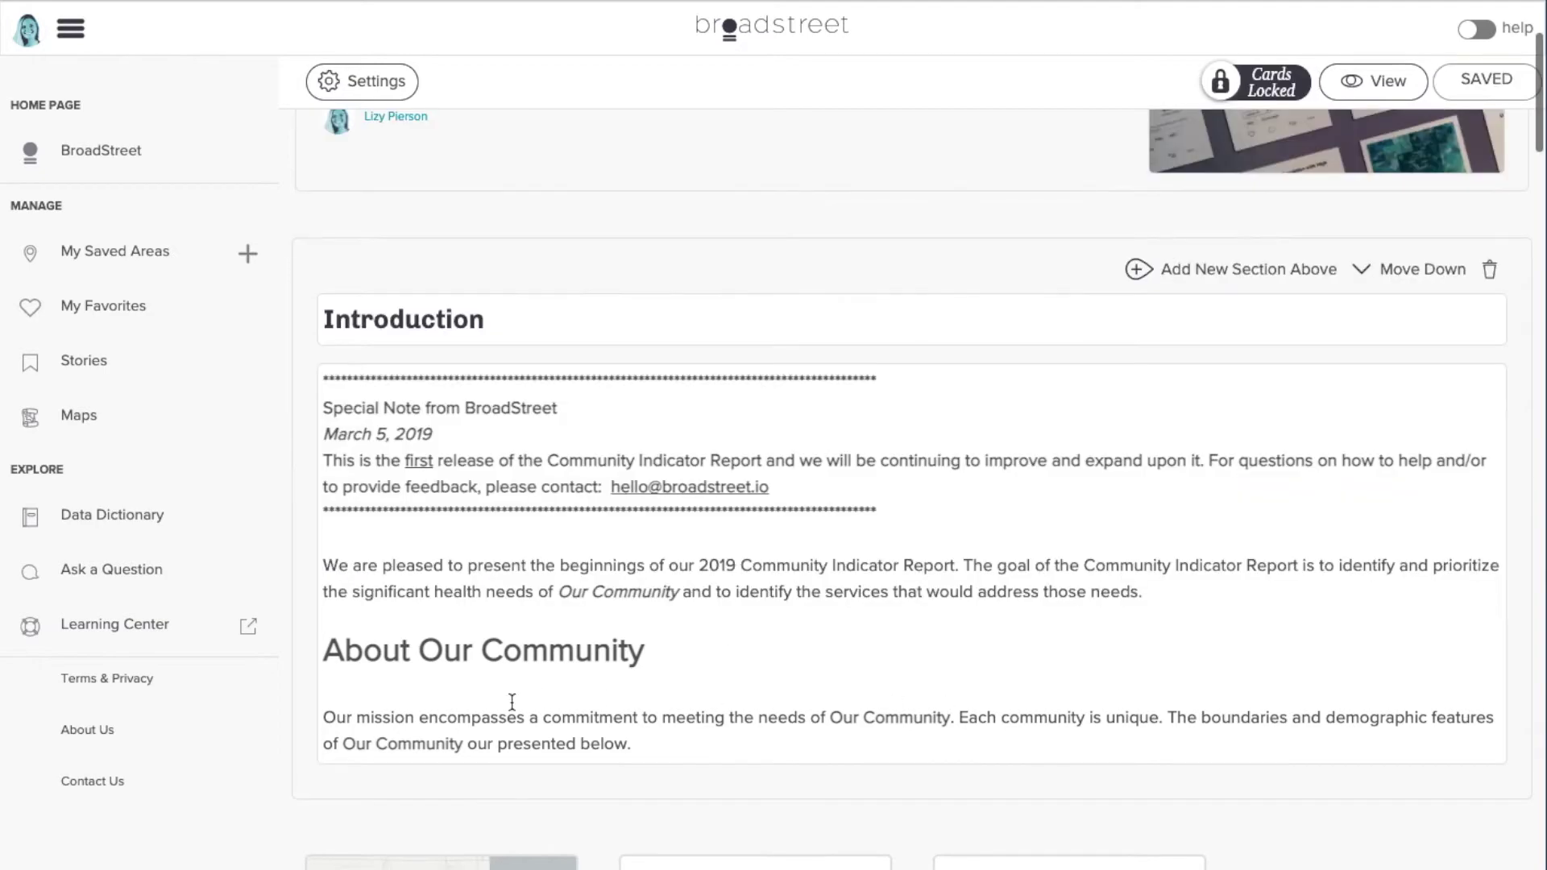
- Append "-- Chicago & Surrounding Areas" to the About Our Community heading and delete all the introduction text above it
click(650, 651)
text(--)
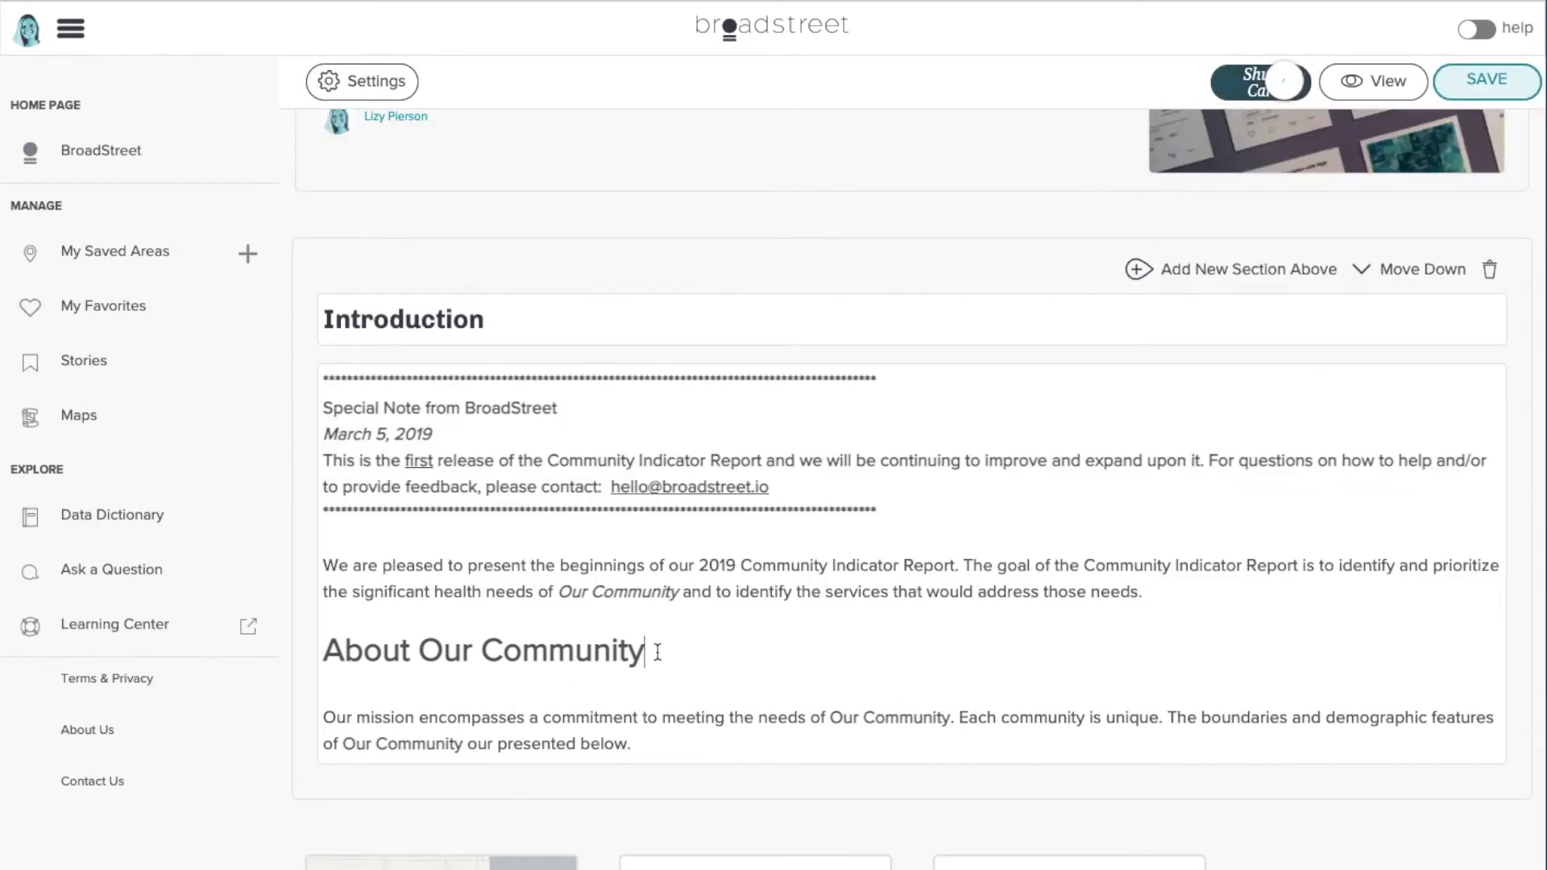
text( Chicag)
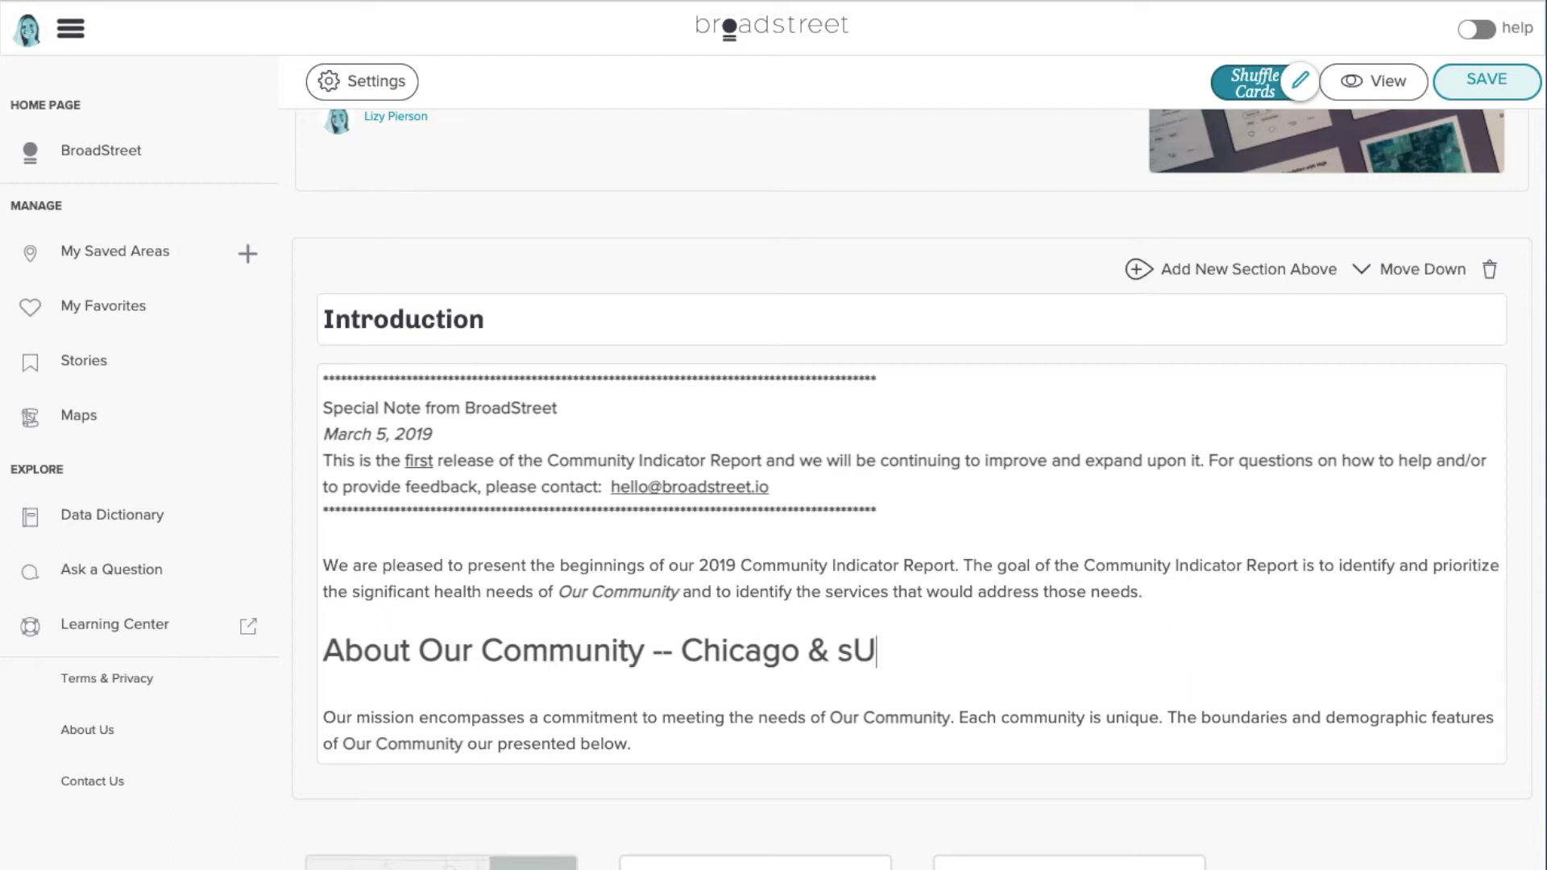
text(o & Surrounding Areas)
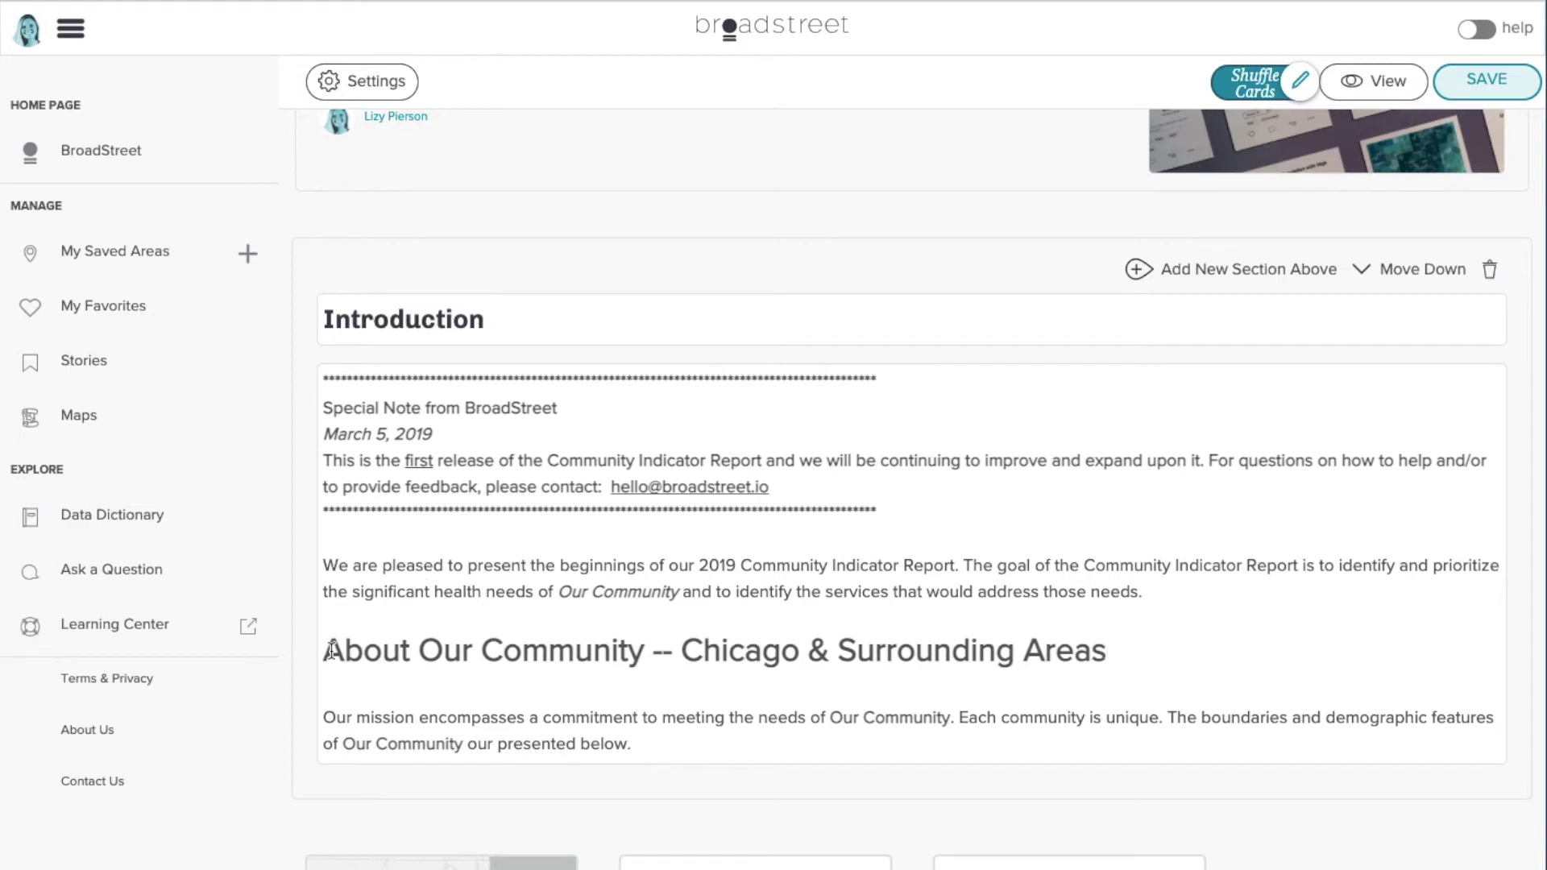
drag(330, 648, 346, 356)
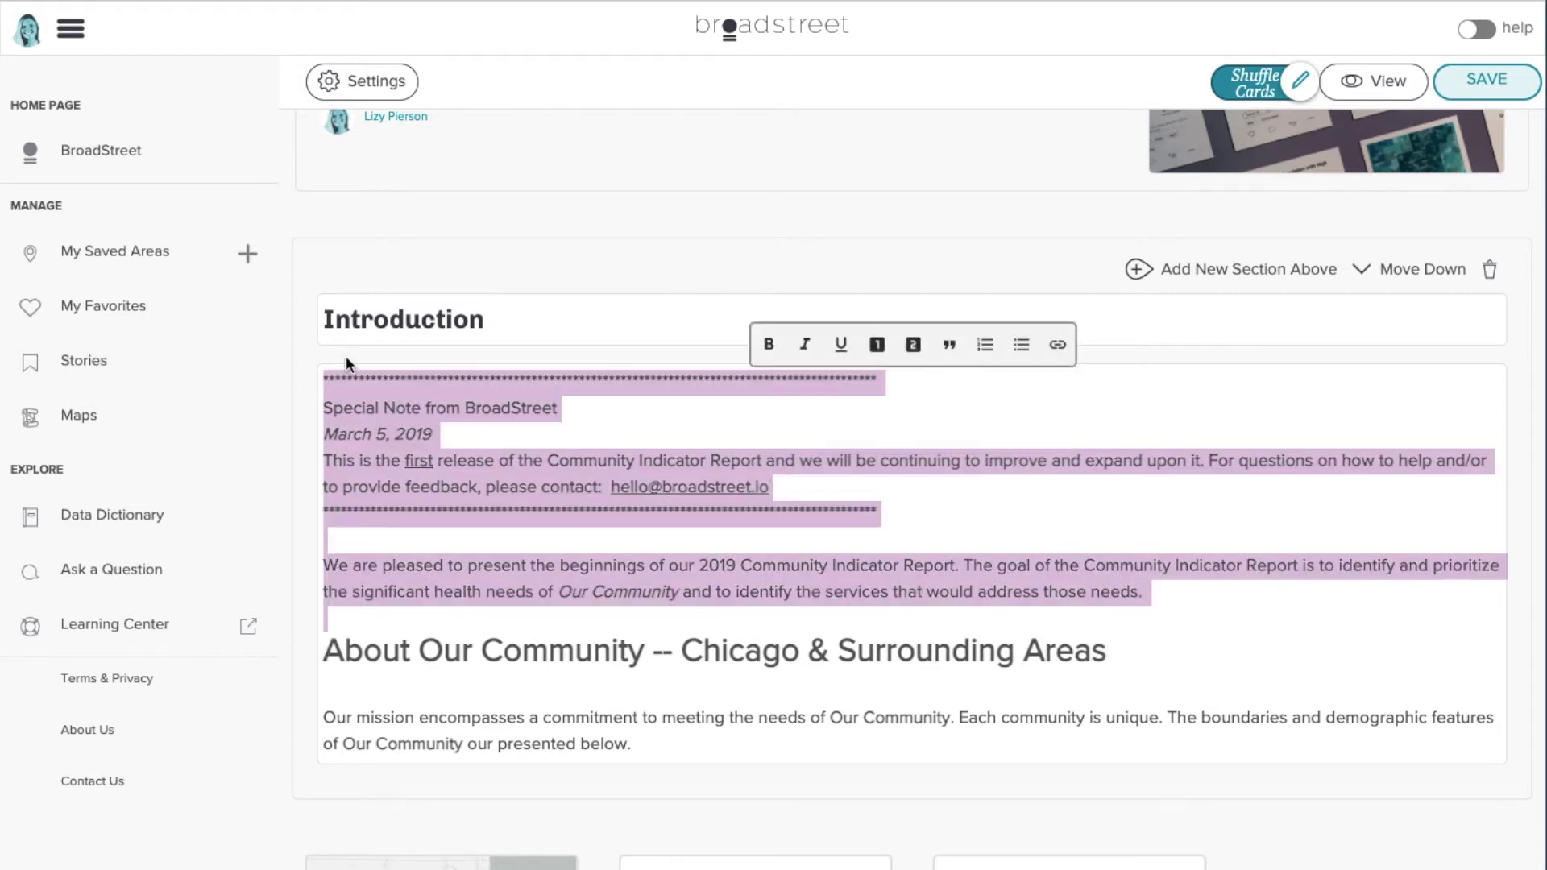
key(BackSpace)
- Swap the High School Education card with the Age Distribution chart, then lock the cards and add the education card to favorites
scroll(463, 561, down, 6)
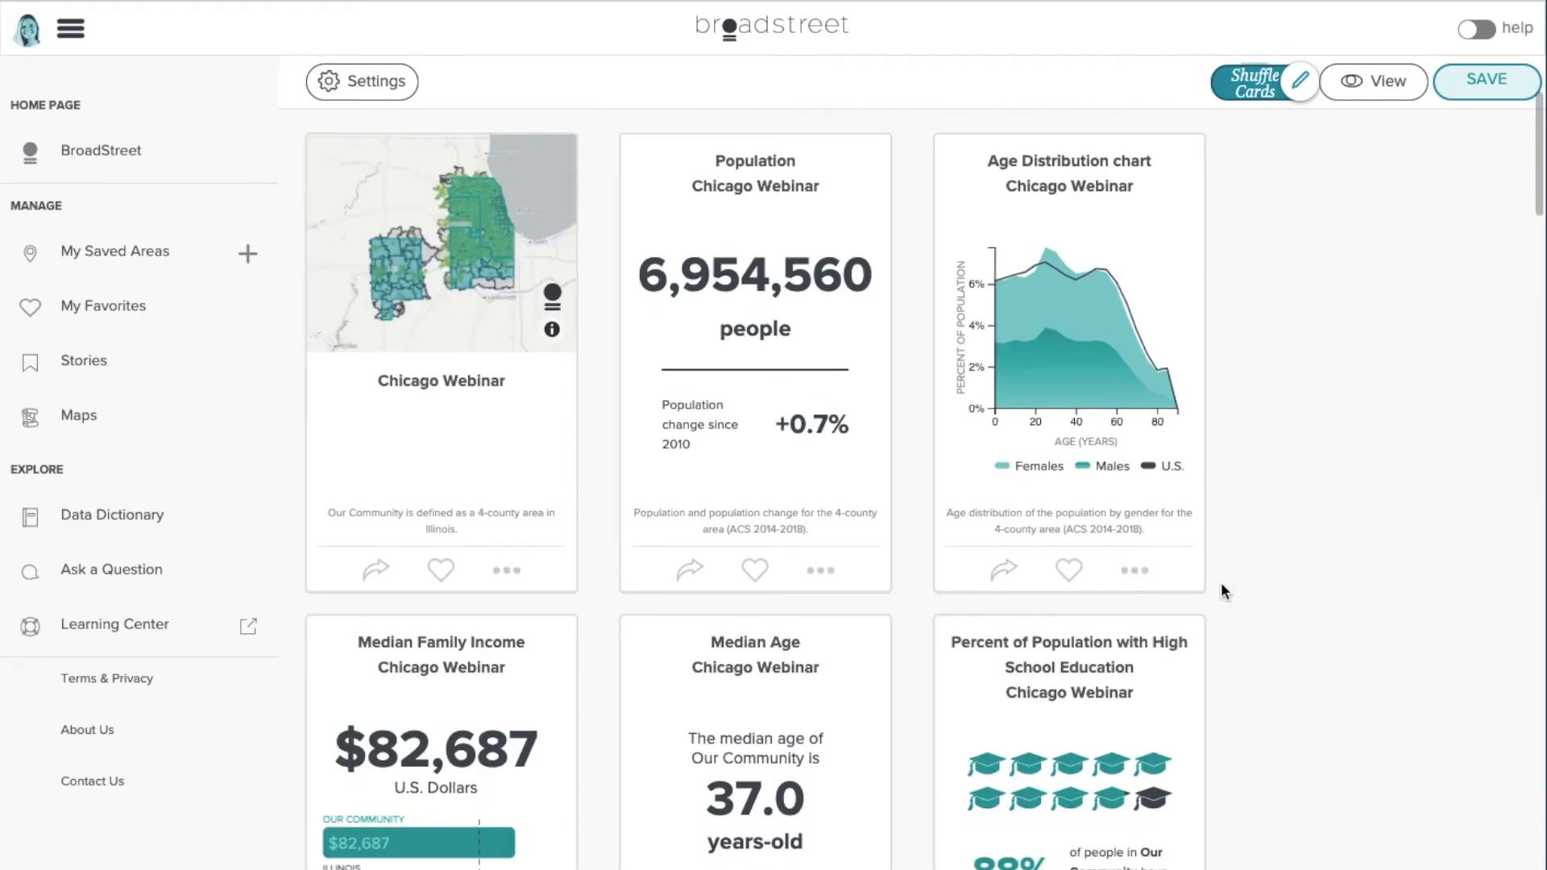
drag(1049, 632, 1006, 197)
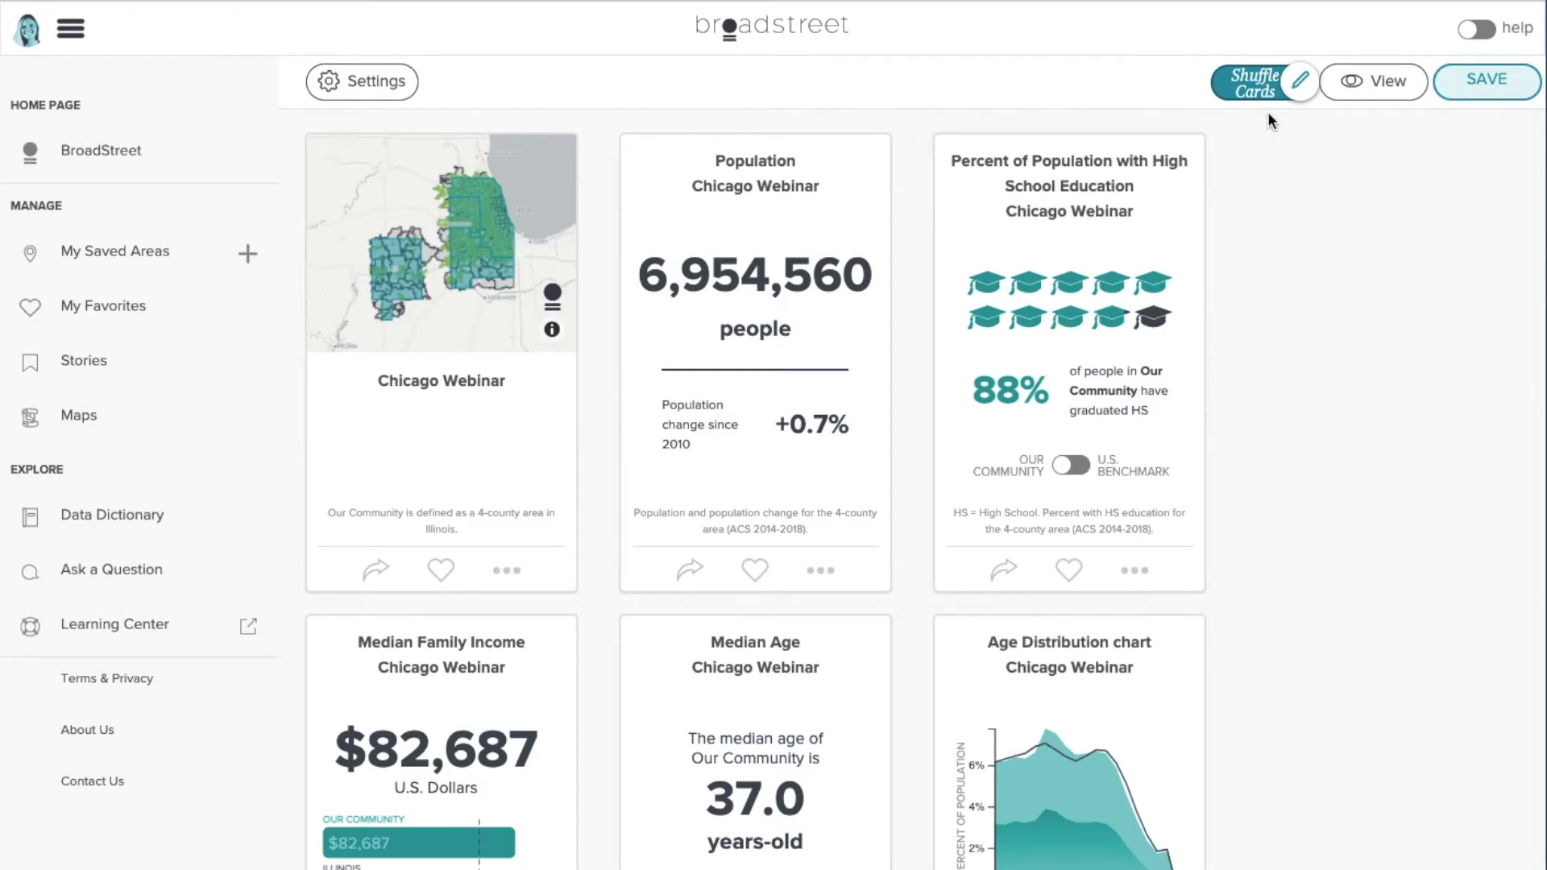
click(1292, 87)
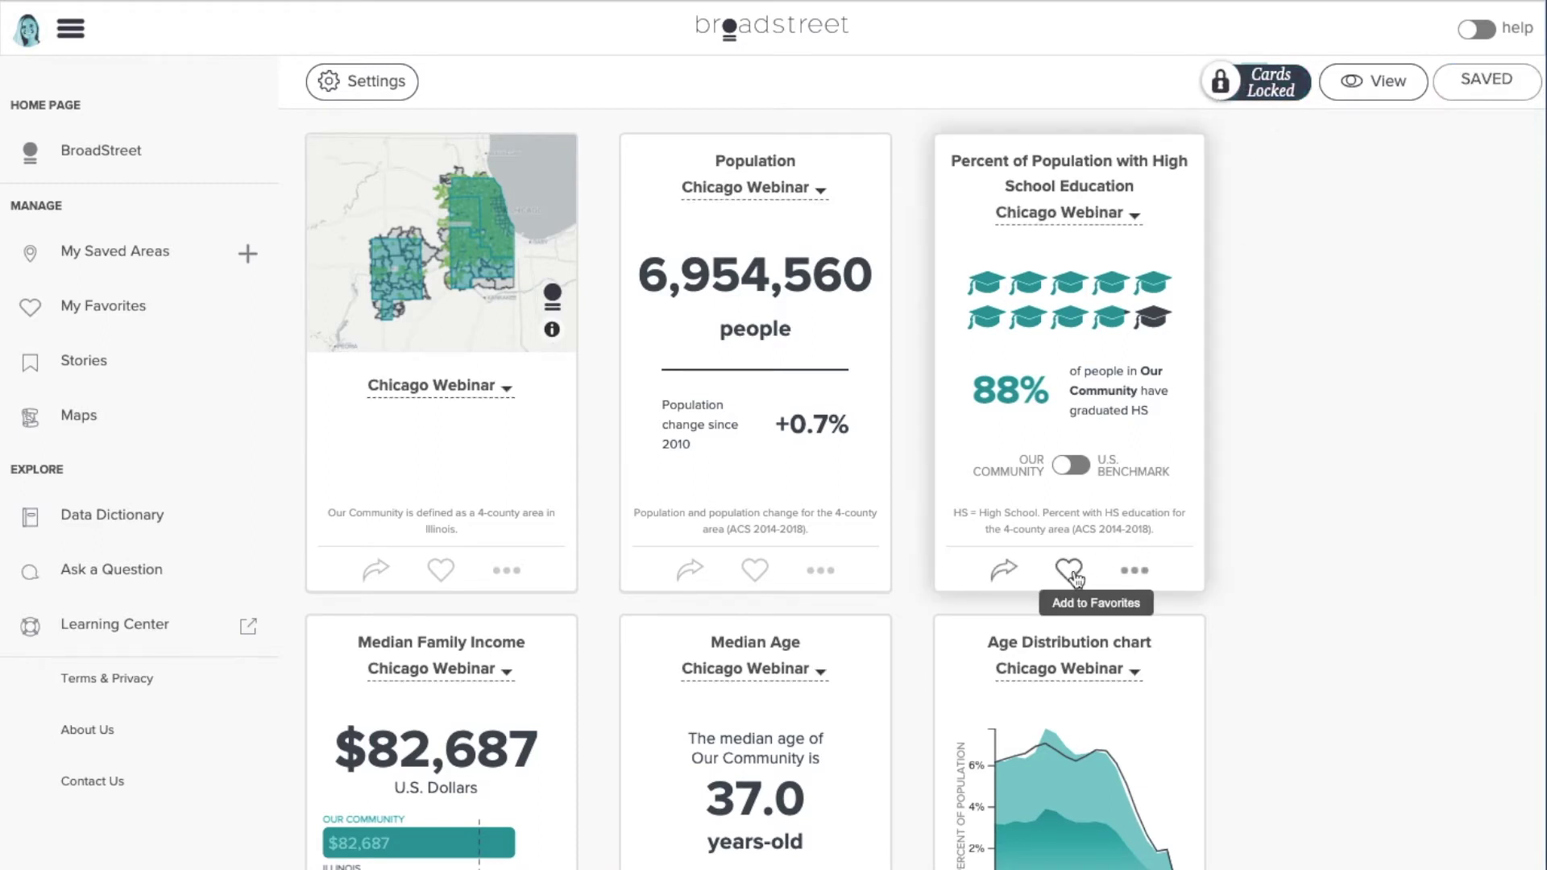
click(1089, 570)
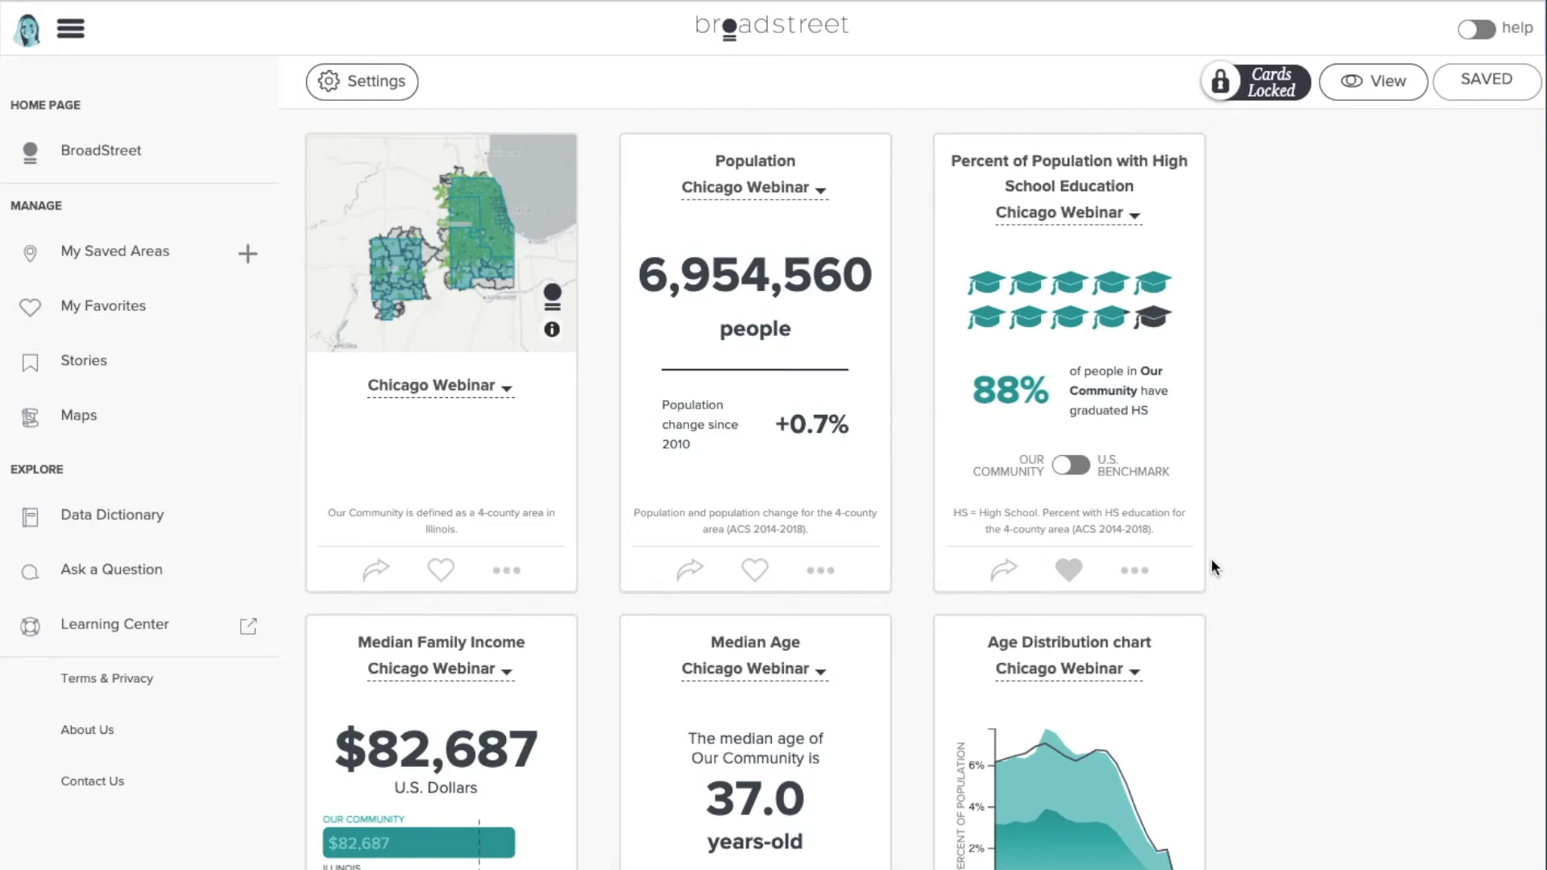
- Permanently remove the Air Pollution - Fine Particulate Matter (PM 2.5) card from the report
scroll(1213, 566, down, 9)
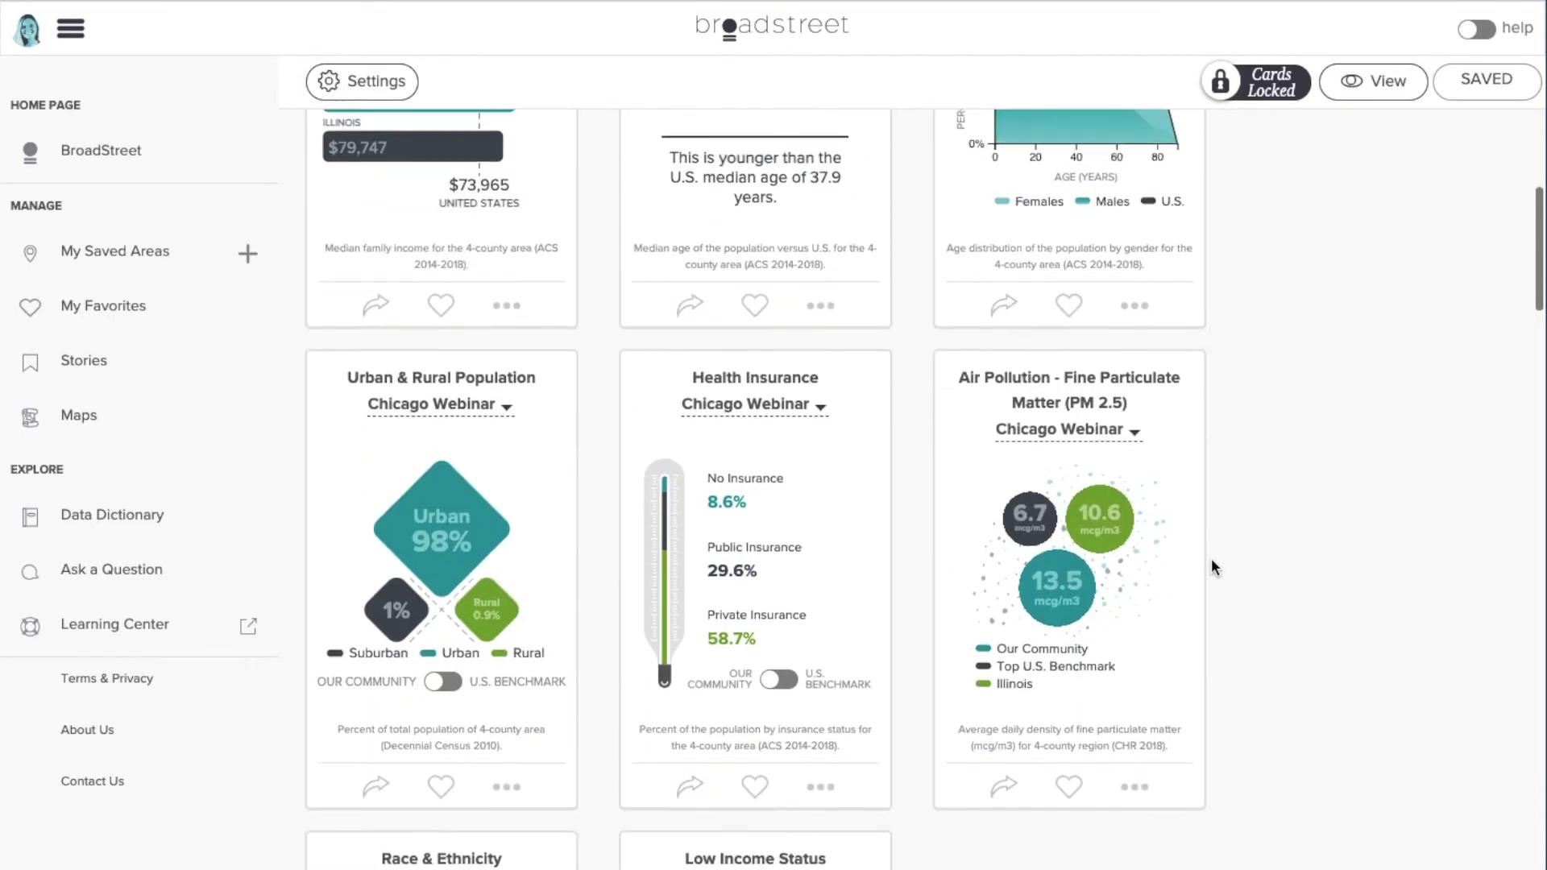
scroll(1211, 568, down, 3)
click(1134, 586)
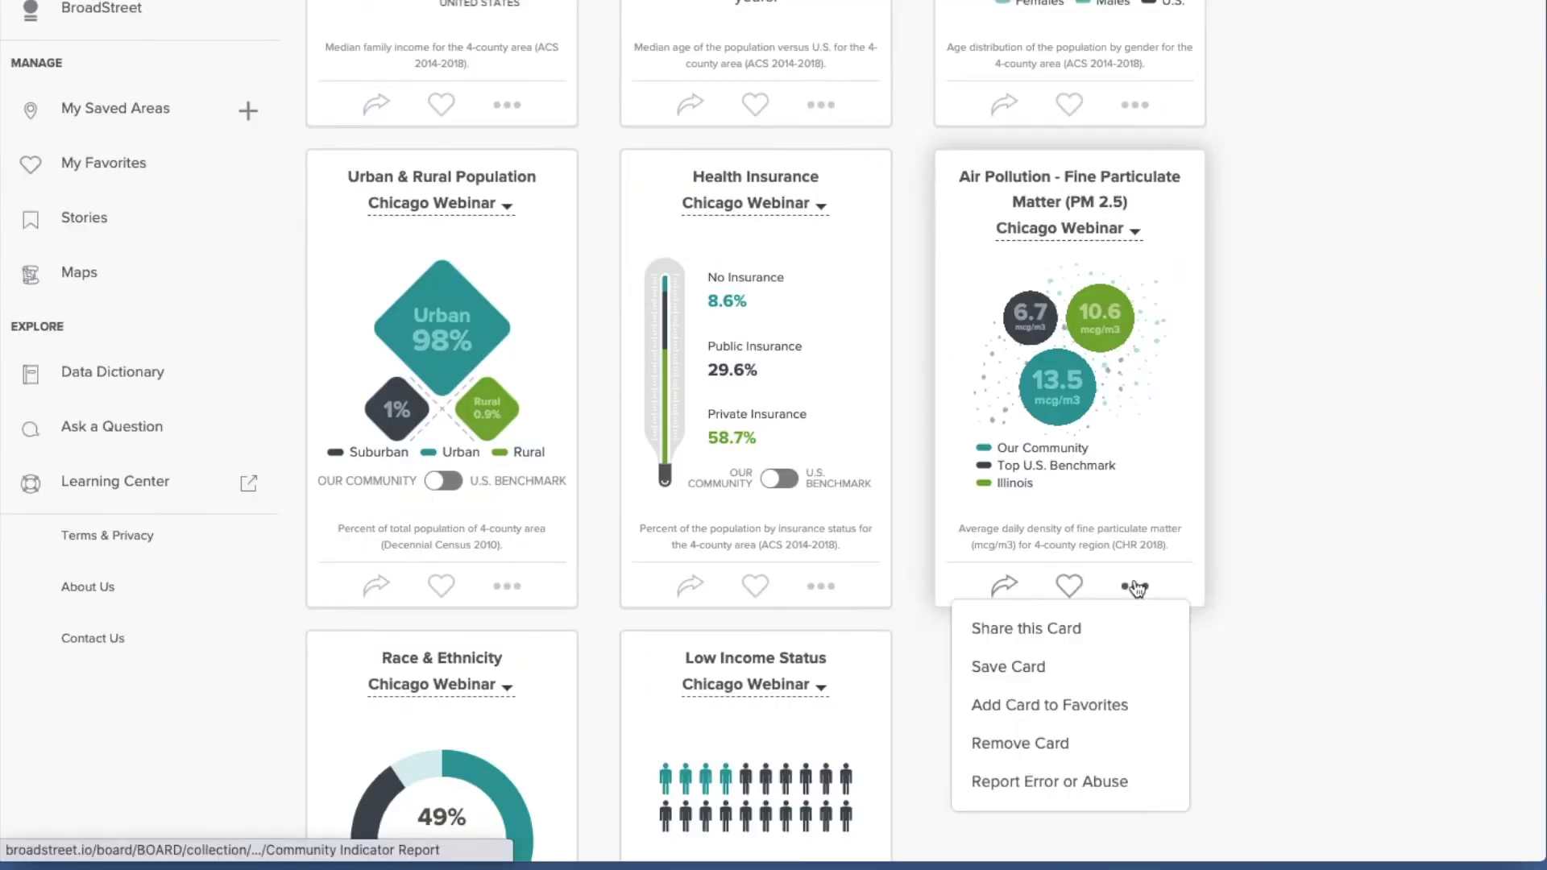
click(1080, 754)
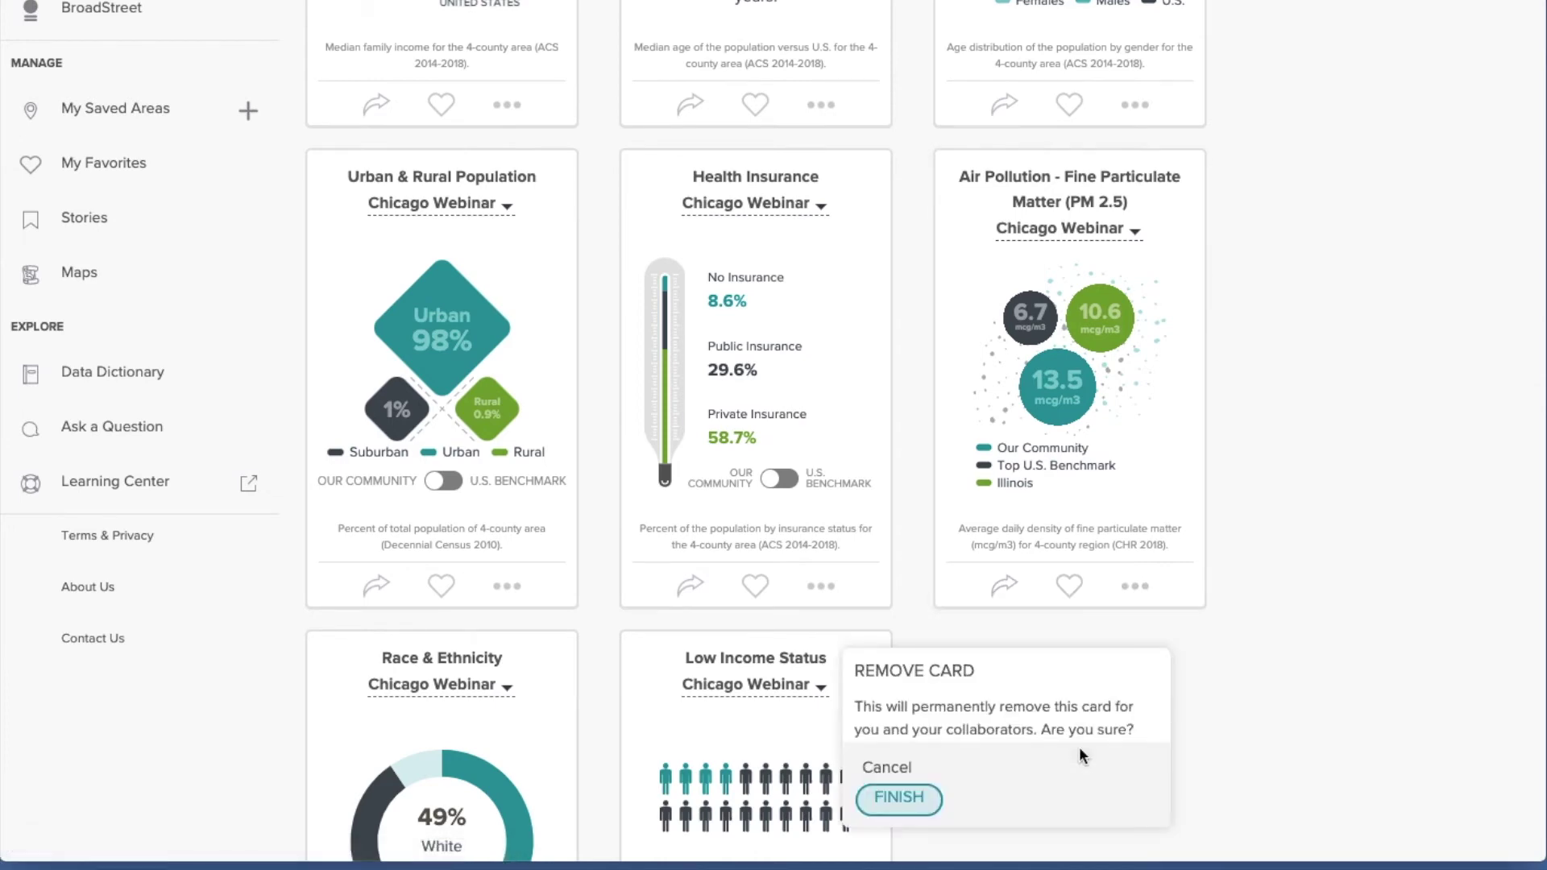
click(899, 797)
scroll(629, 633, down, 8)
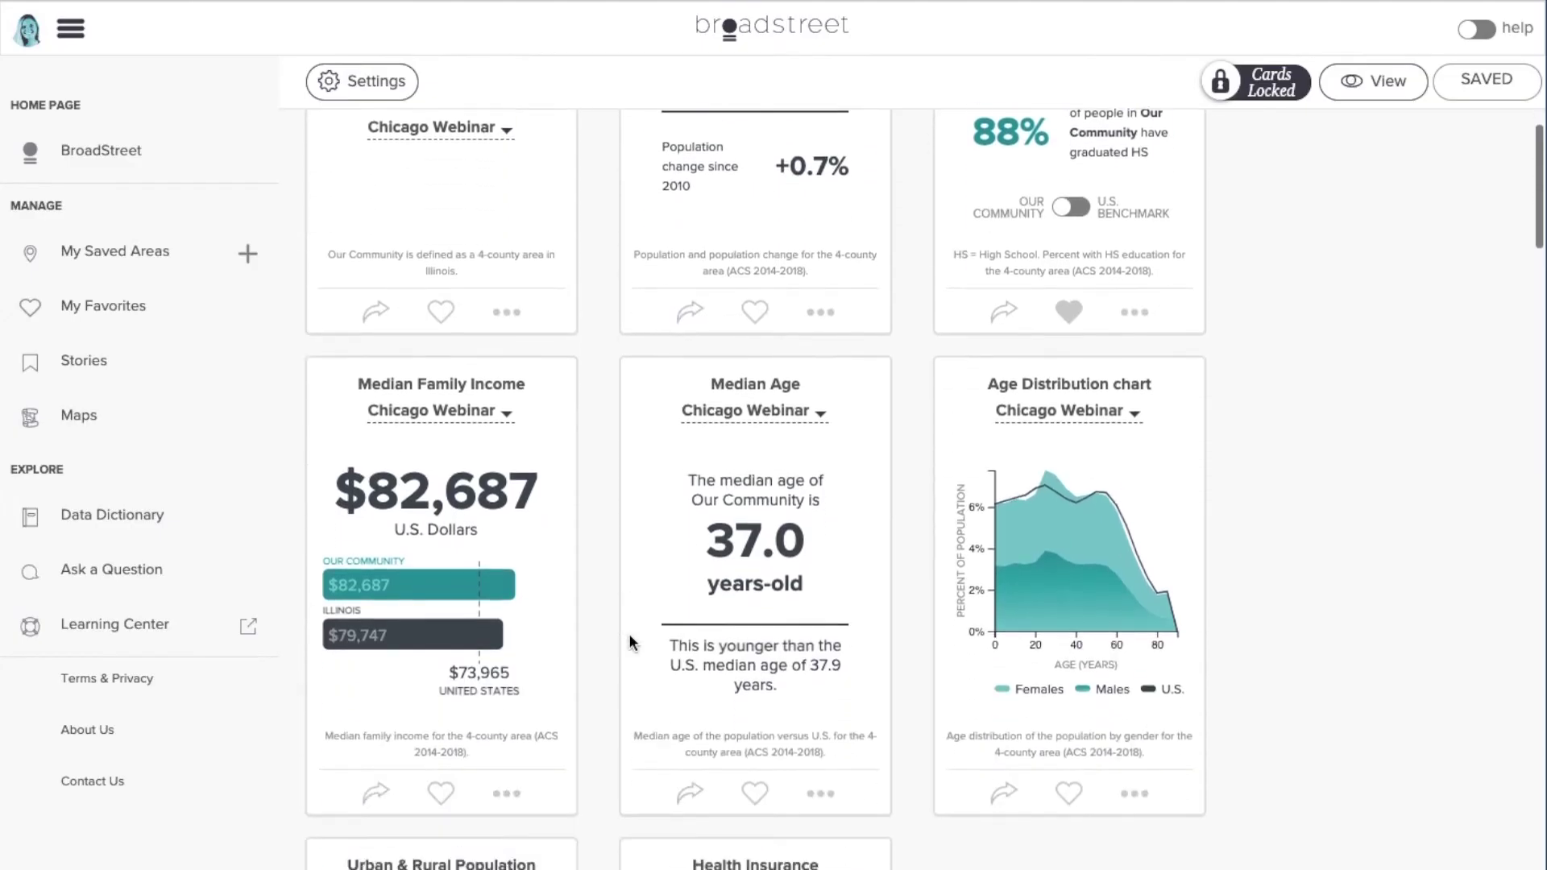
- Add the Health Insurance card for Chicago Webinar to favorites
scroll(627, 645, down, 2)
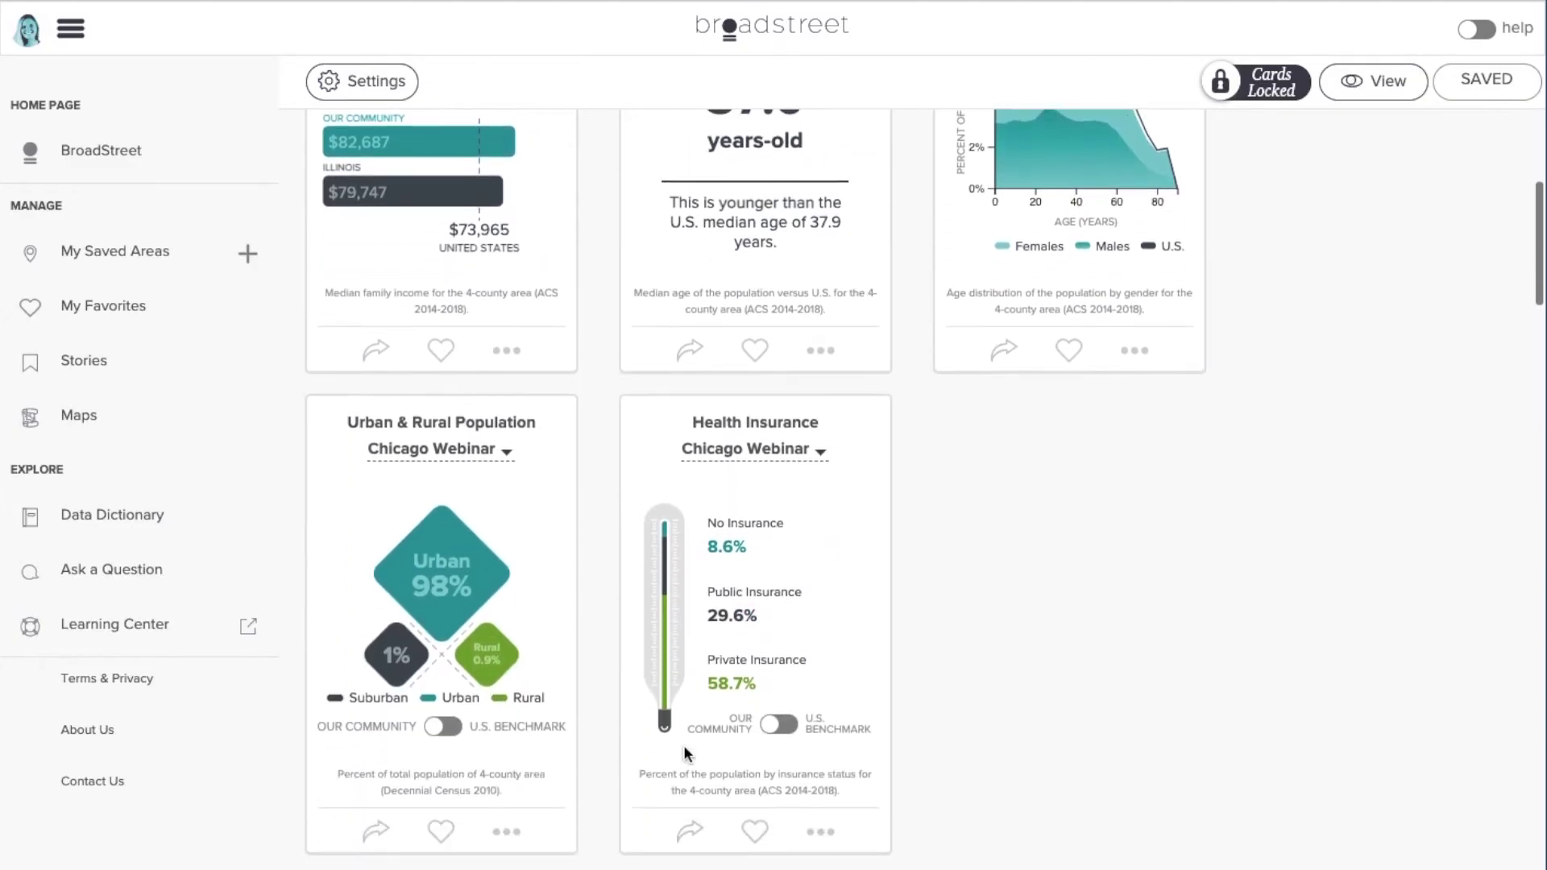
click(755, 834)
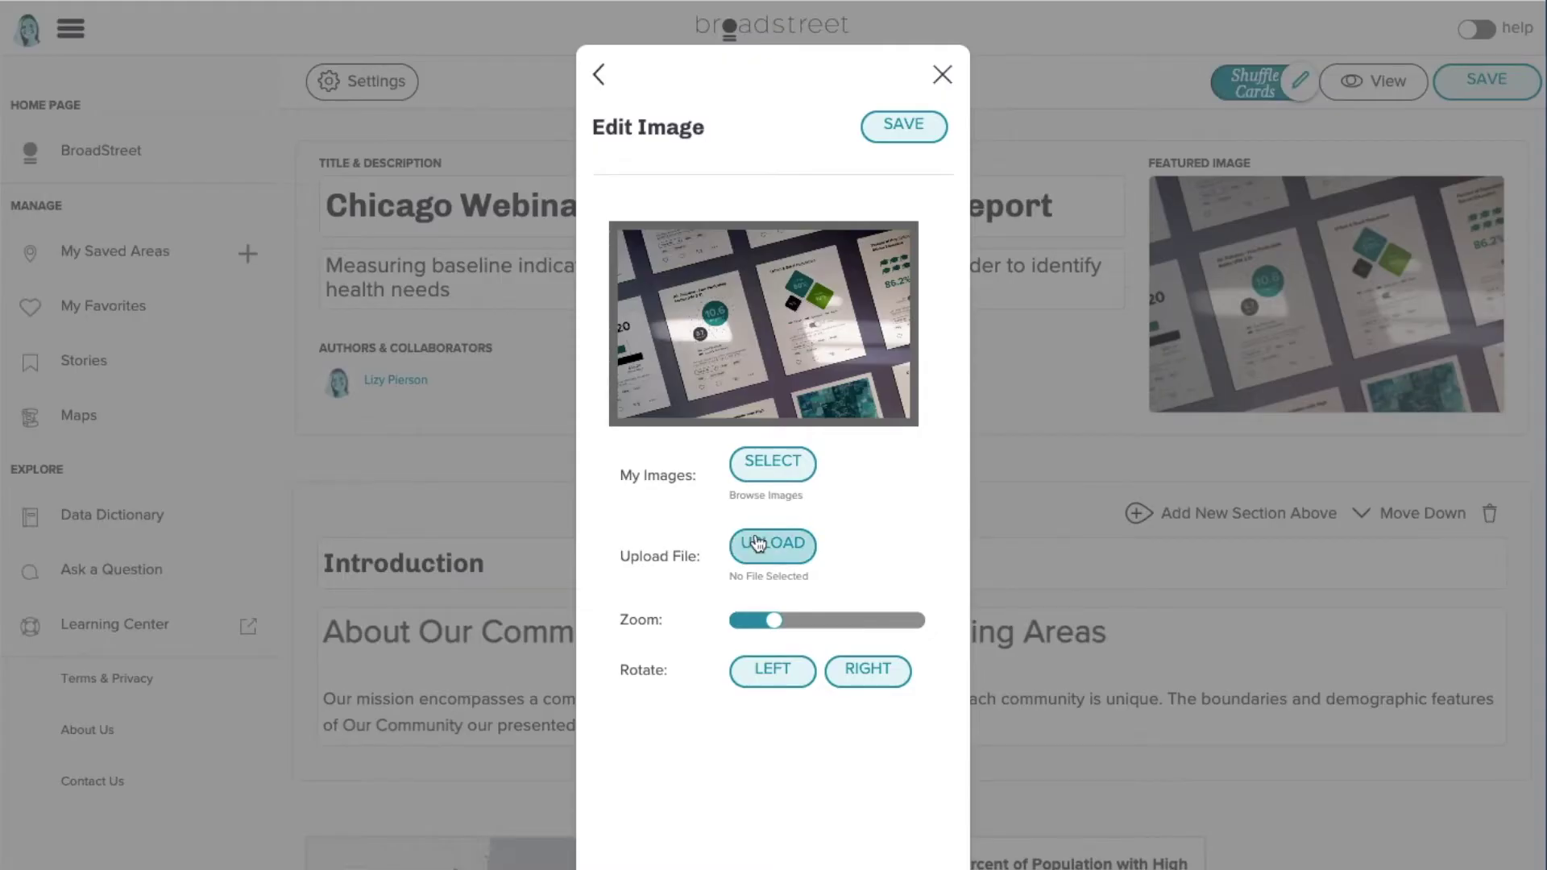
- Replace the report's featured image with the uploaded file uni-banner.png and save the image
click(757, 545)
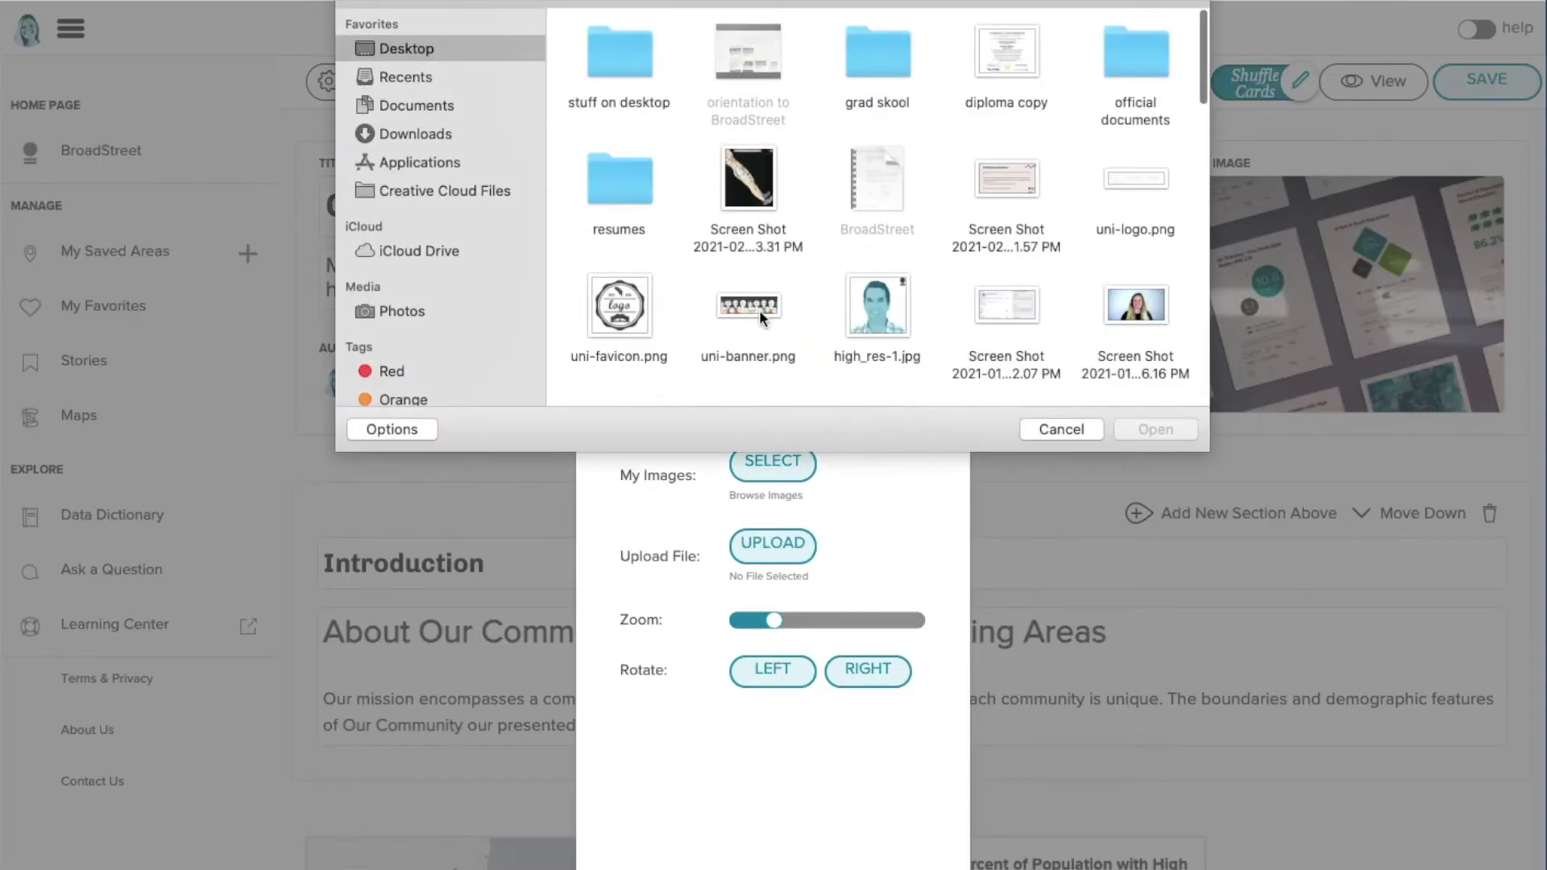
scroll(741, 258, down, 2)
double_click(743, 257)
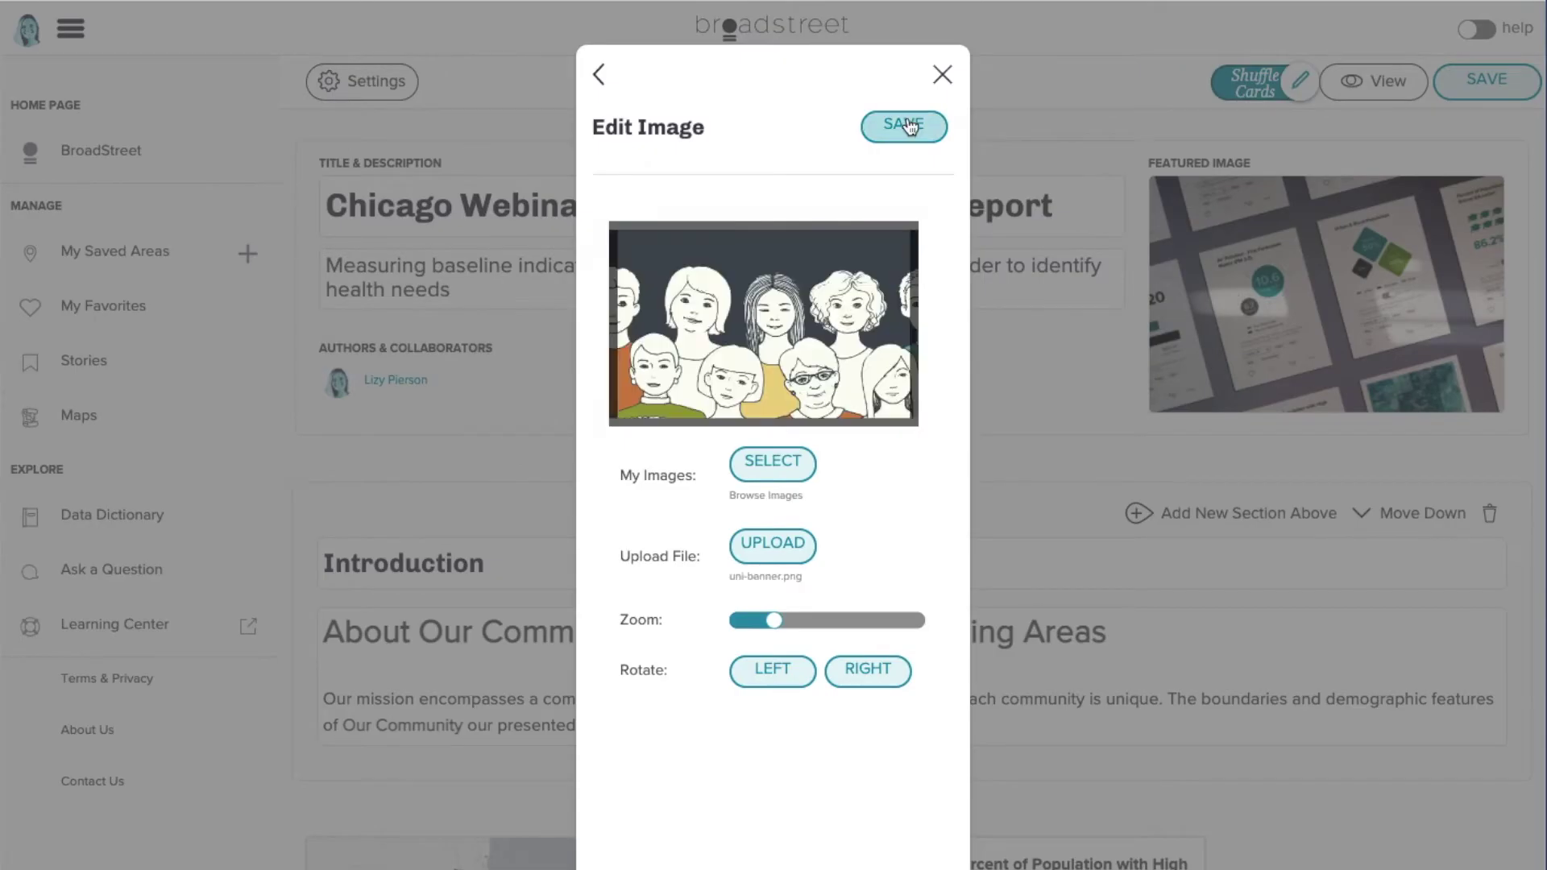
click(906, 125)
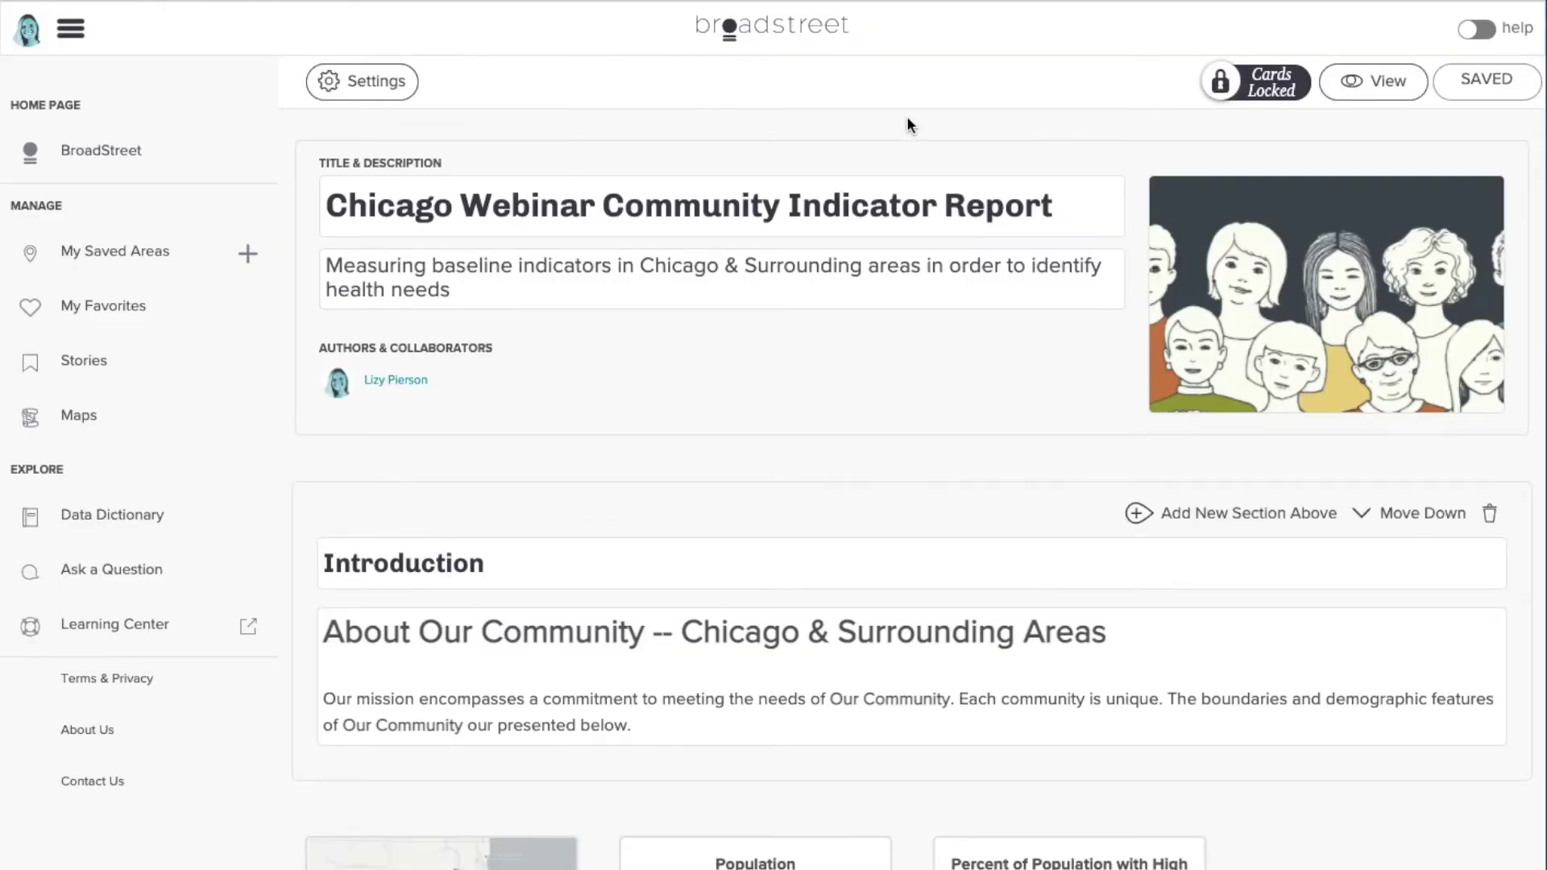
- Add a new section in the "Header and text" style above the Life Expectancy and Mortality Trends section
scroll(1226, 451, down, 20)
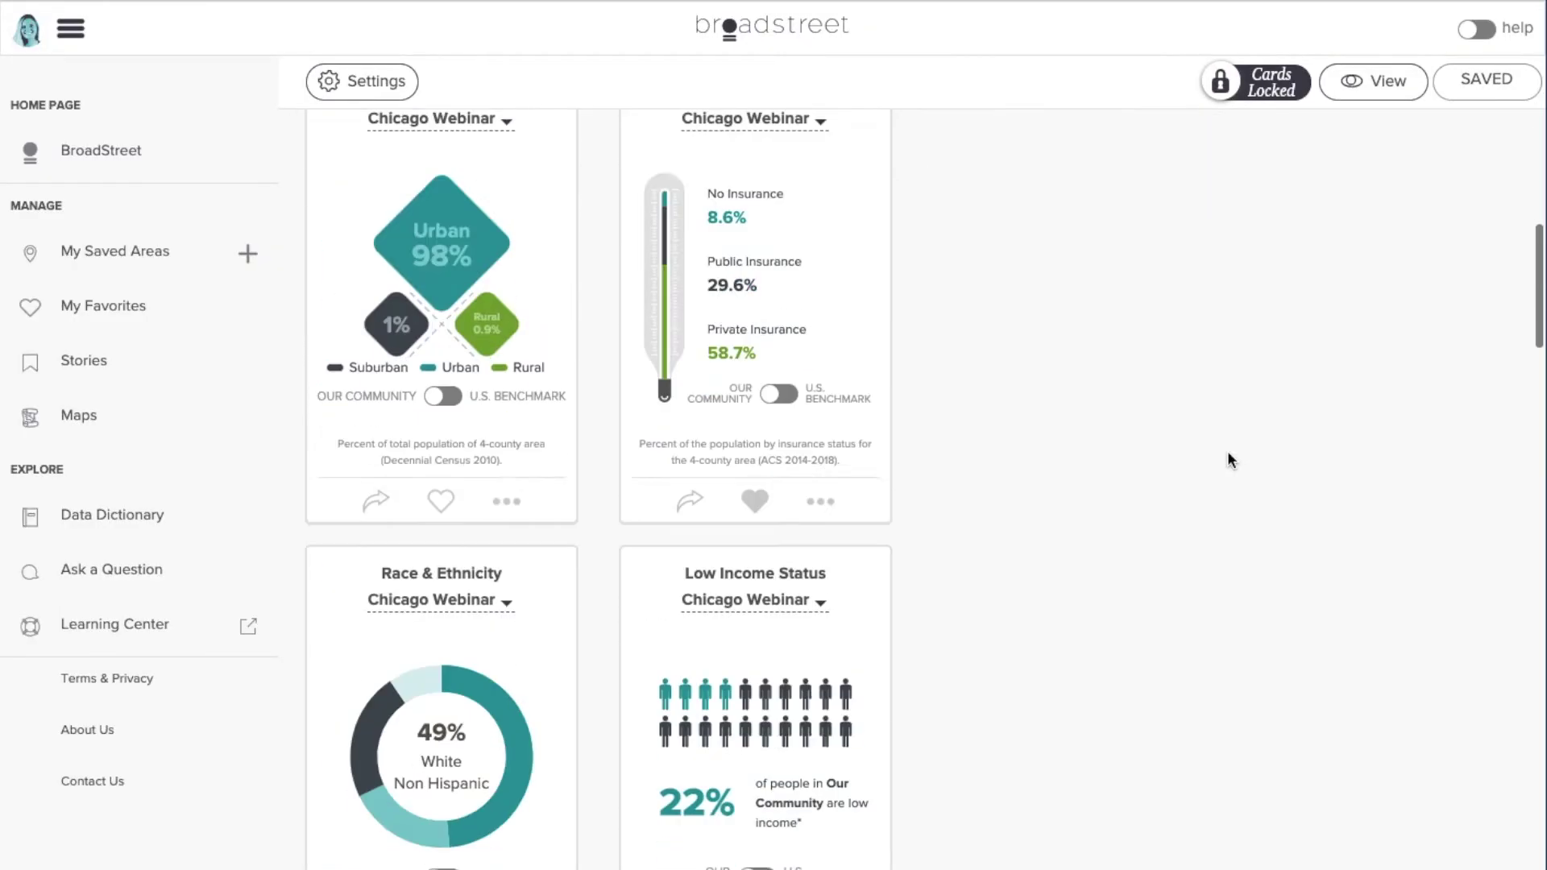
click(1120, 216)
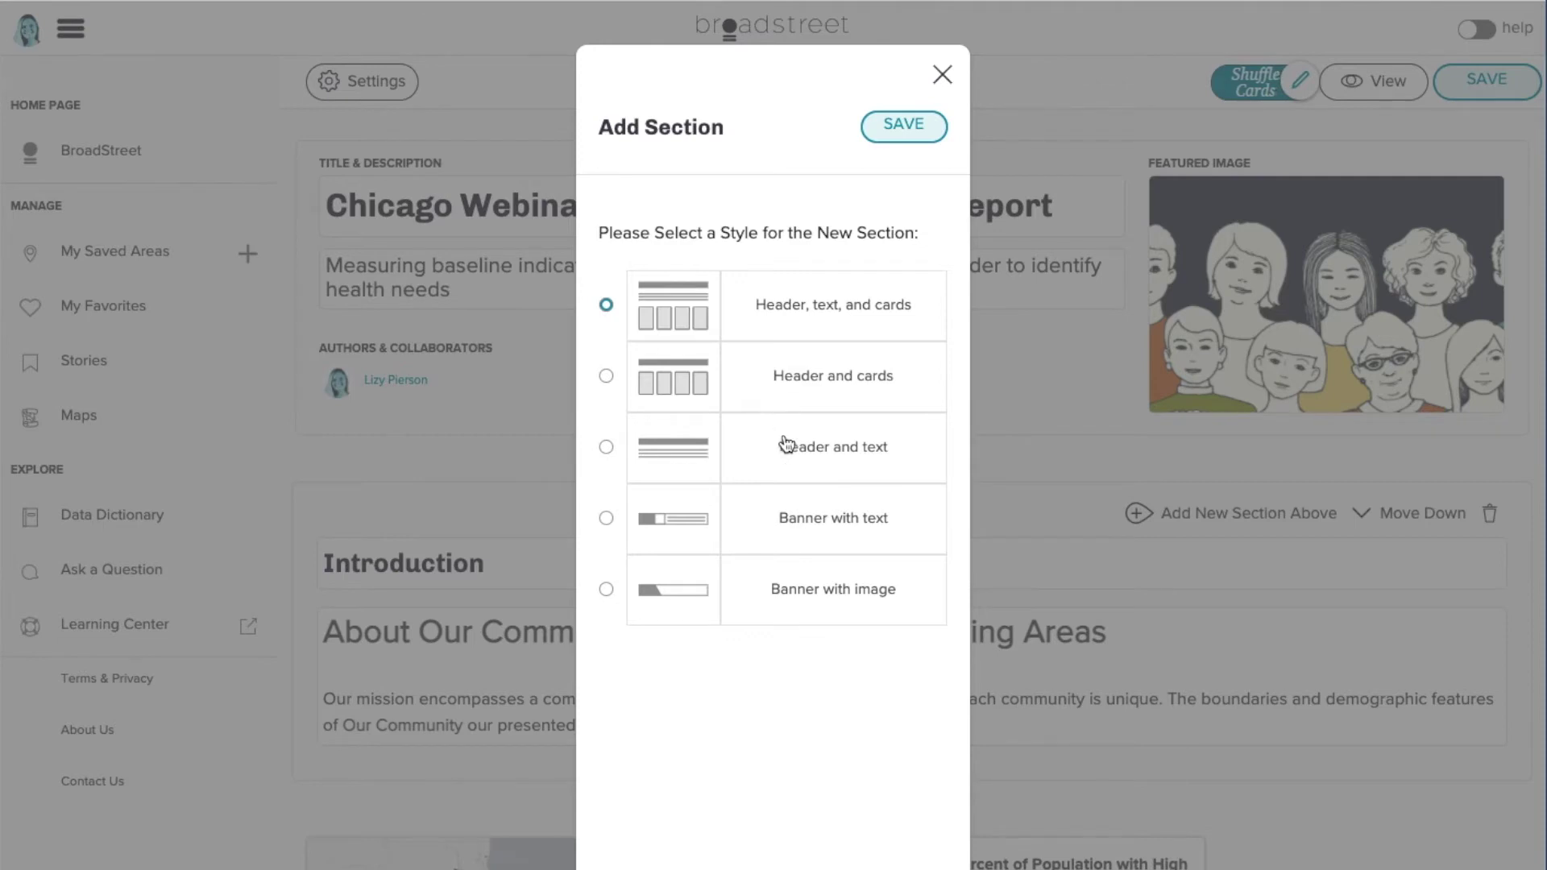
click(610, 449)
click(906, 129)
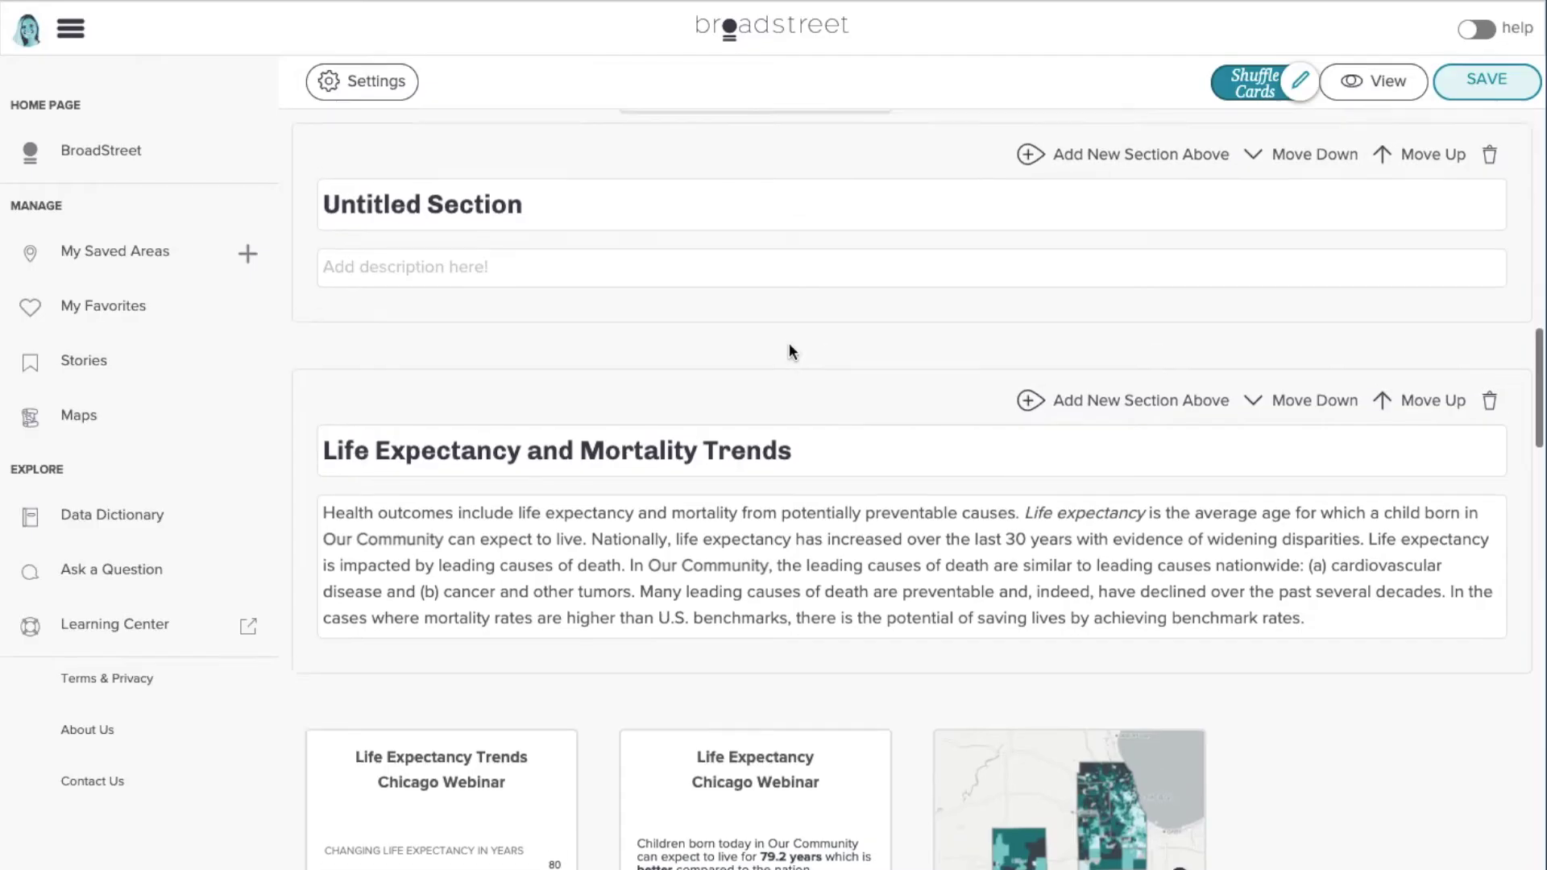
- Title the new section "Primary Data Collection", describe it as "Add information from your community stakeholders here!" and save the report
triple_click(535, 210)
text(Primary Data )
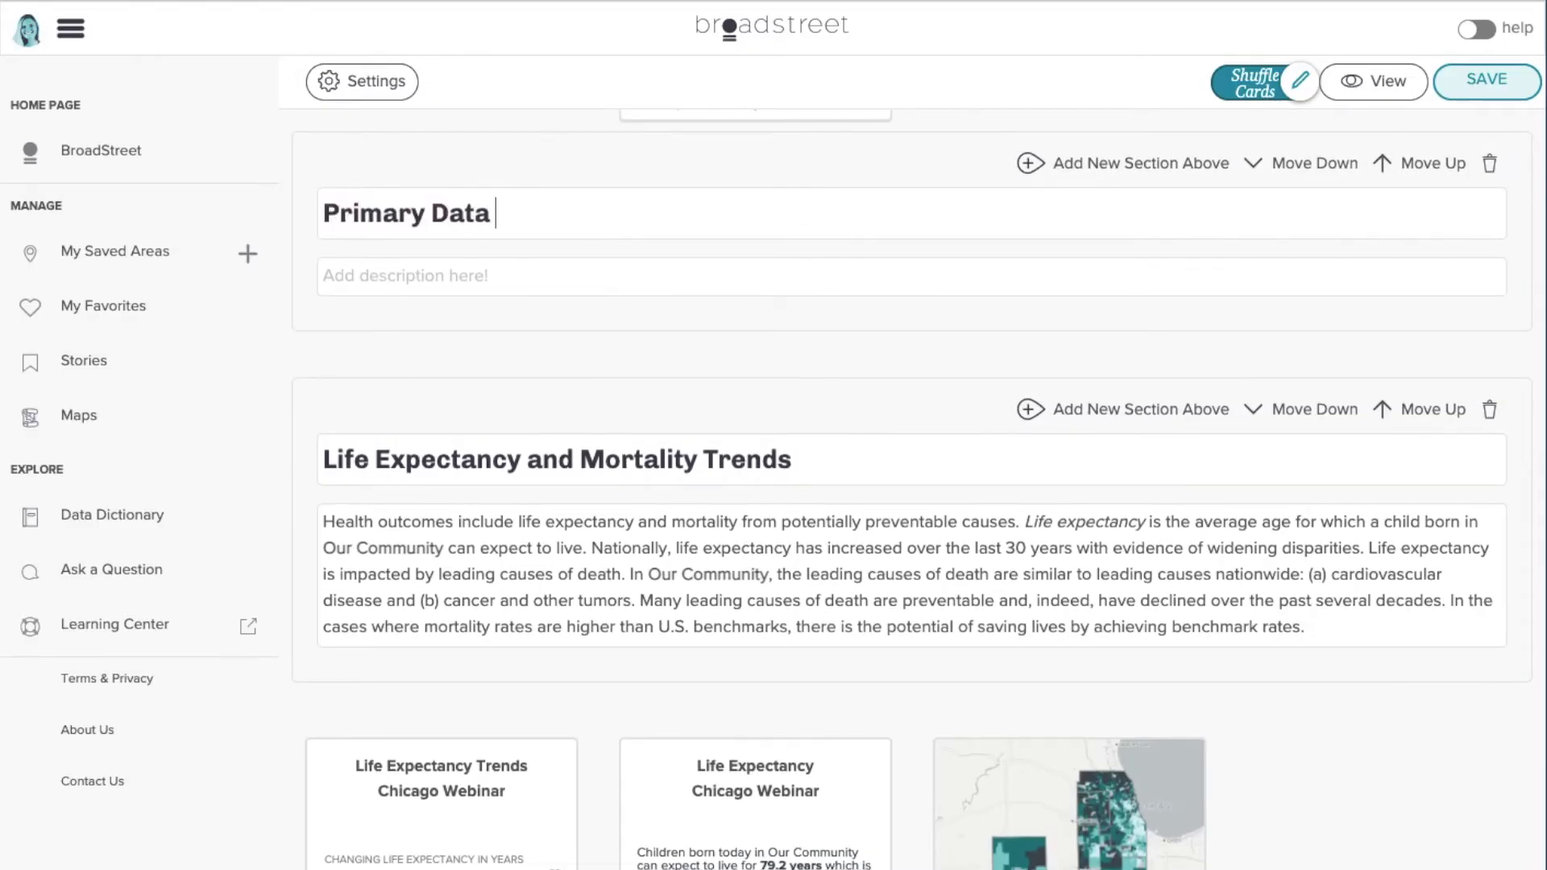
text(Collection)
click(534, 277)
text(Add information from your community stakeholders here!)
click(1486, 79)
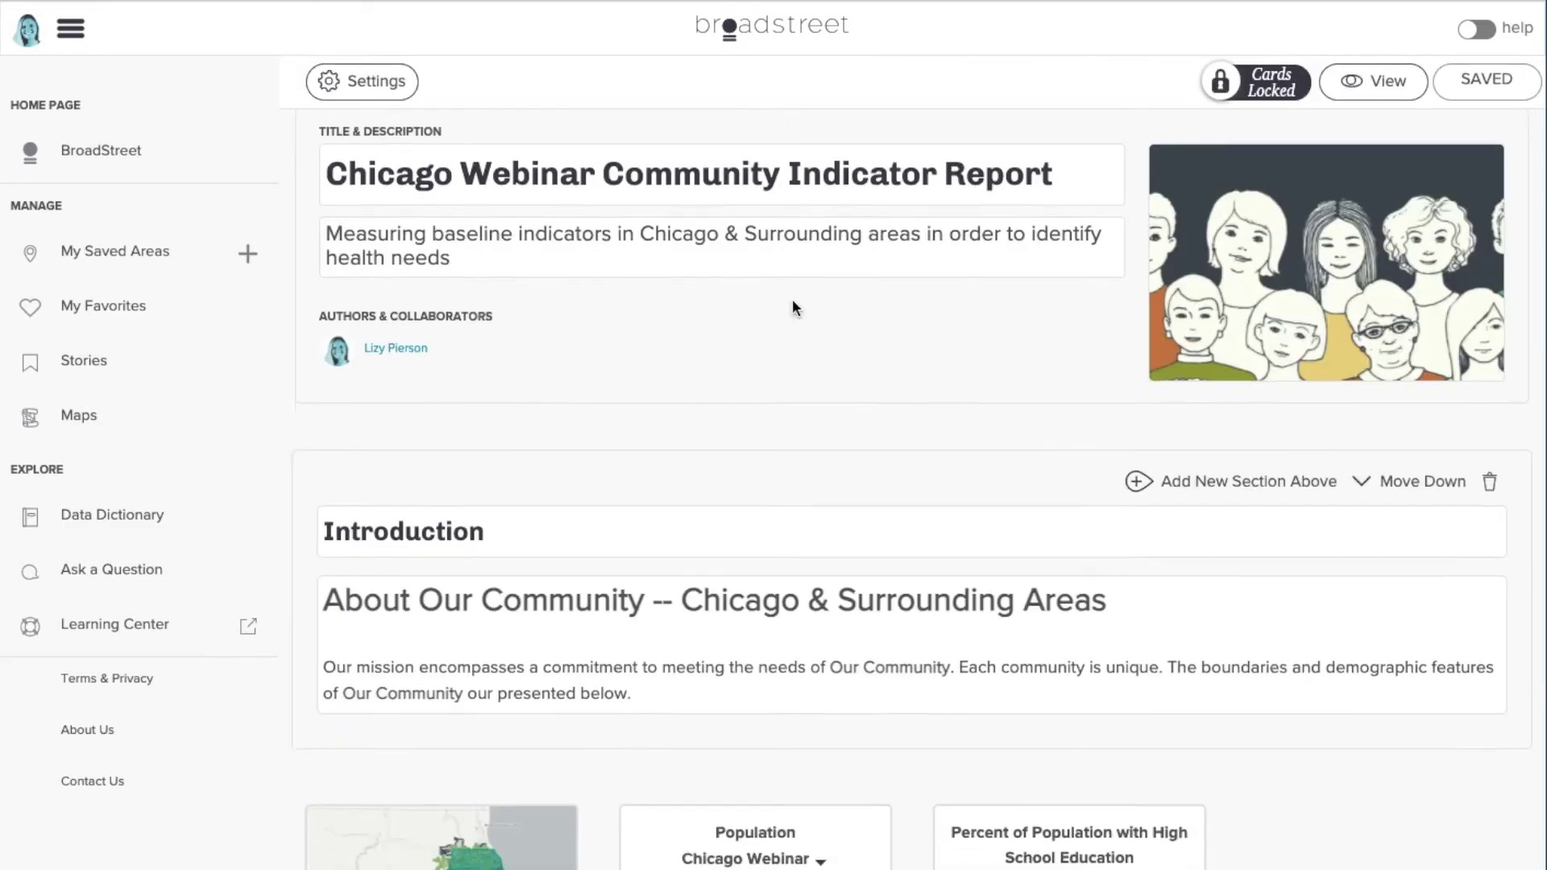
- View the finished report and look through its introduction, indicator cards, Primary Data Collection section and life expectancy content
scroll(791, 298, down, 3)
click(1376, 90)
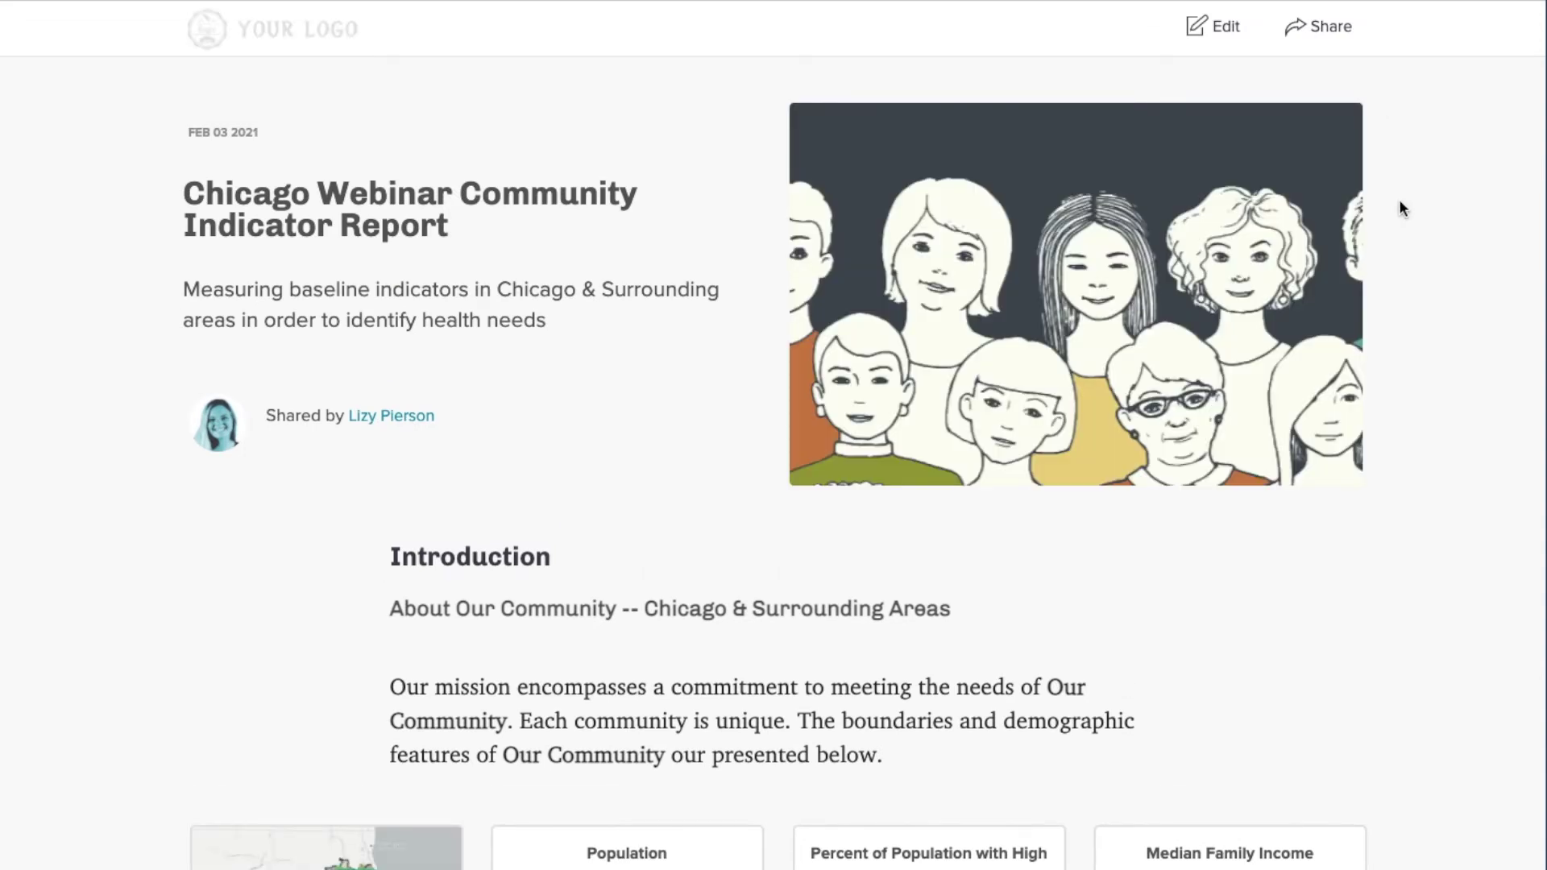
scroll(1398, 208, down, 5)
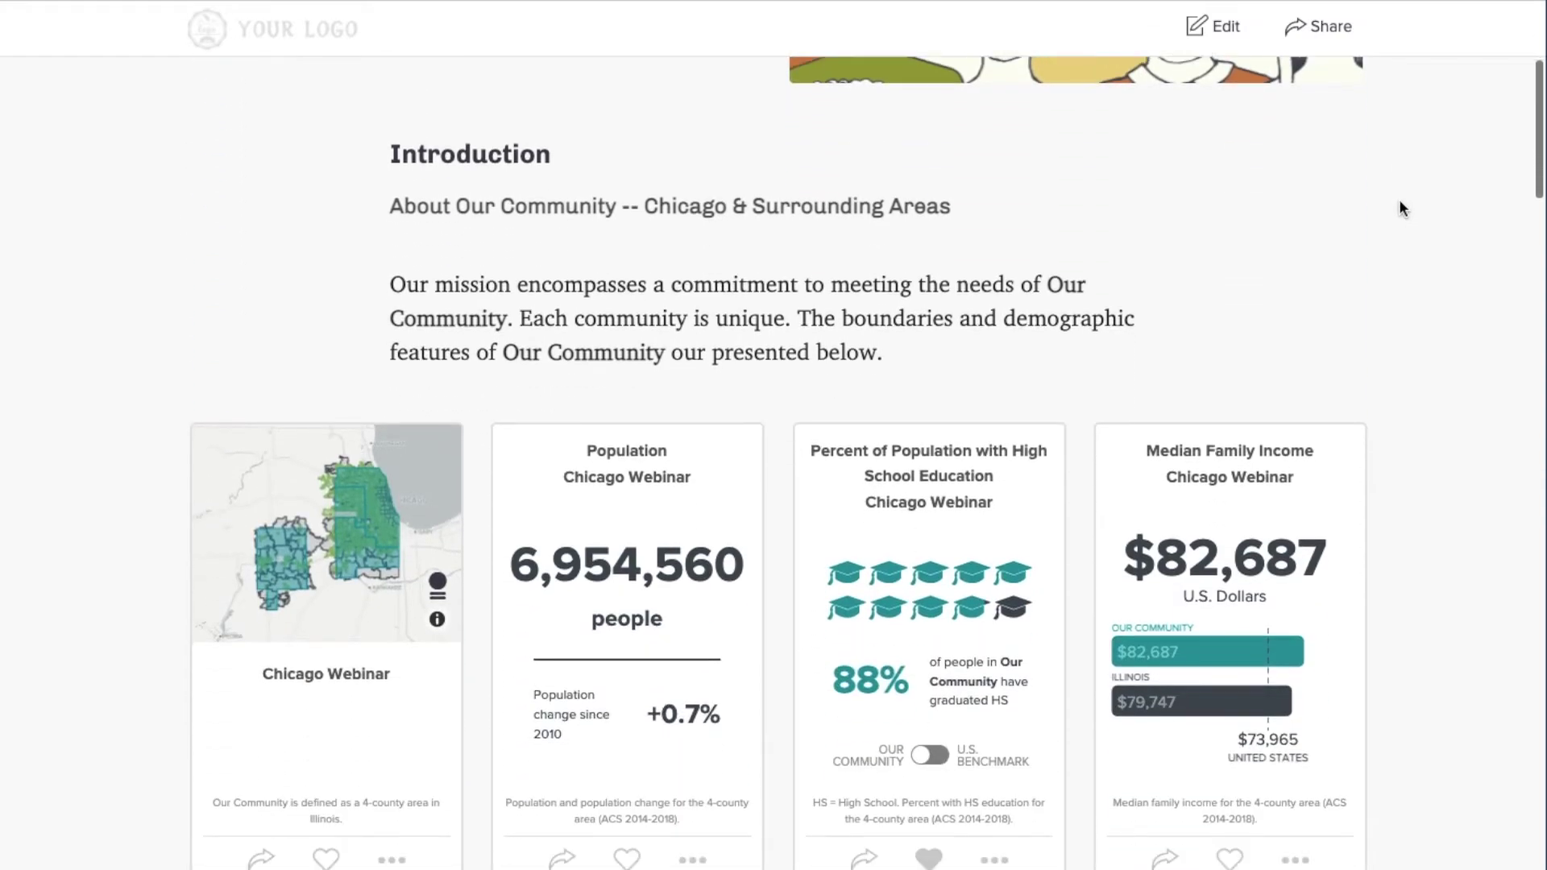
scroll(1399, 203, down, 6)
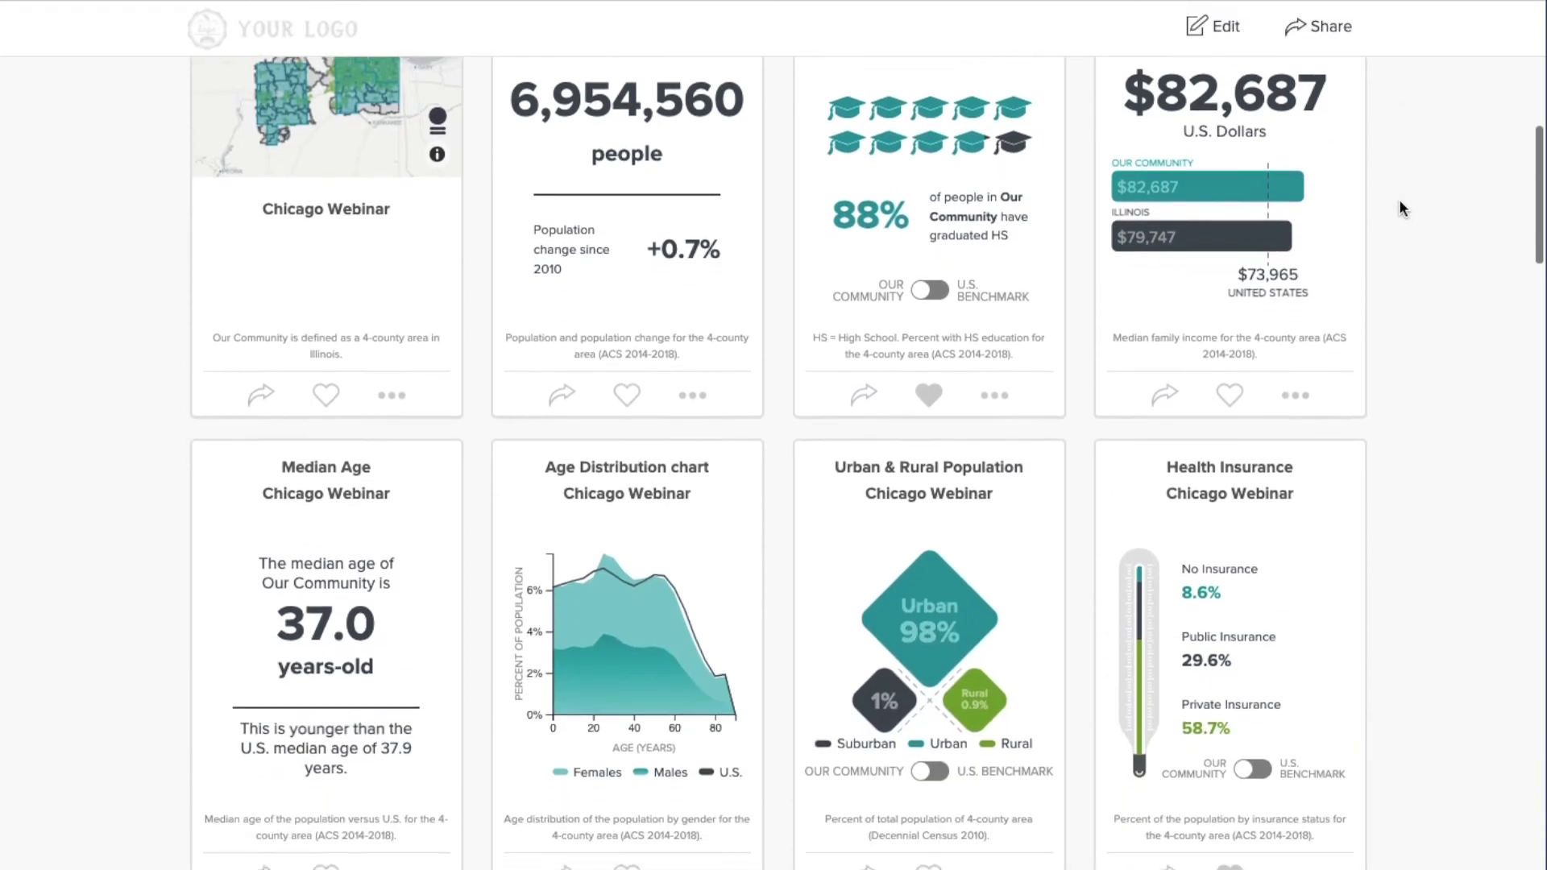
scroll(1399, 202, down, 7)
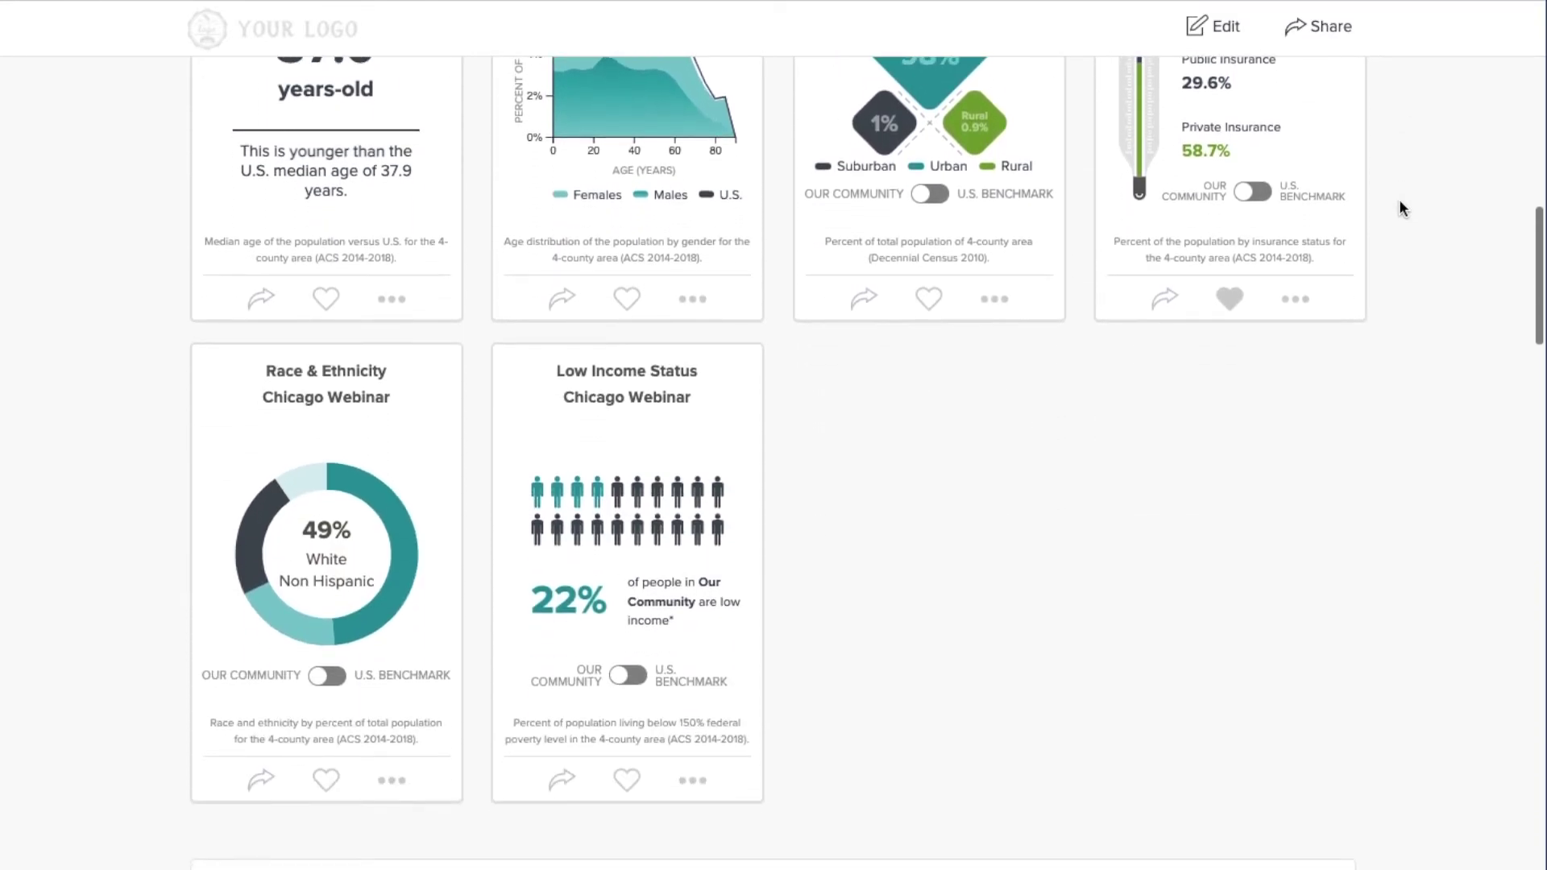
scroll(1400, 208, down, 4)
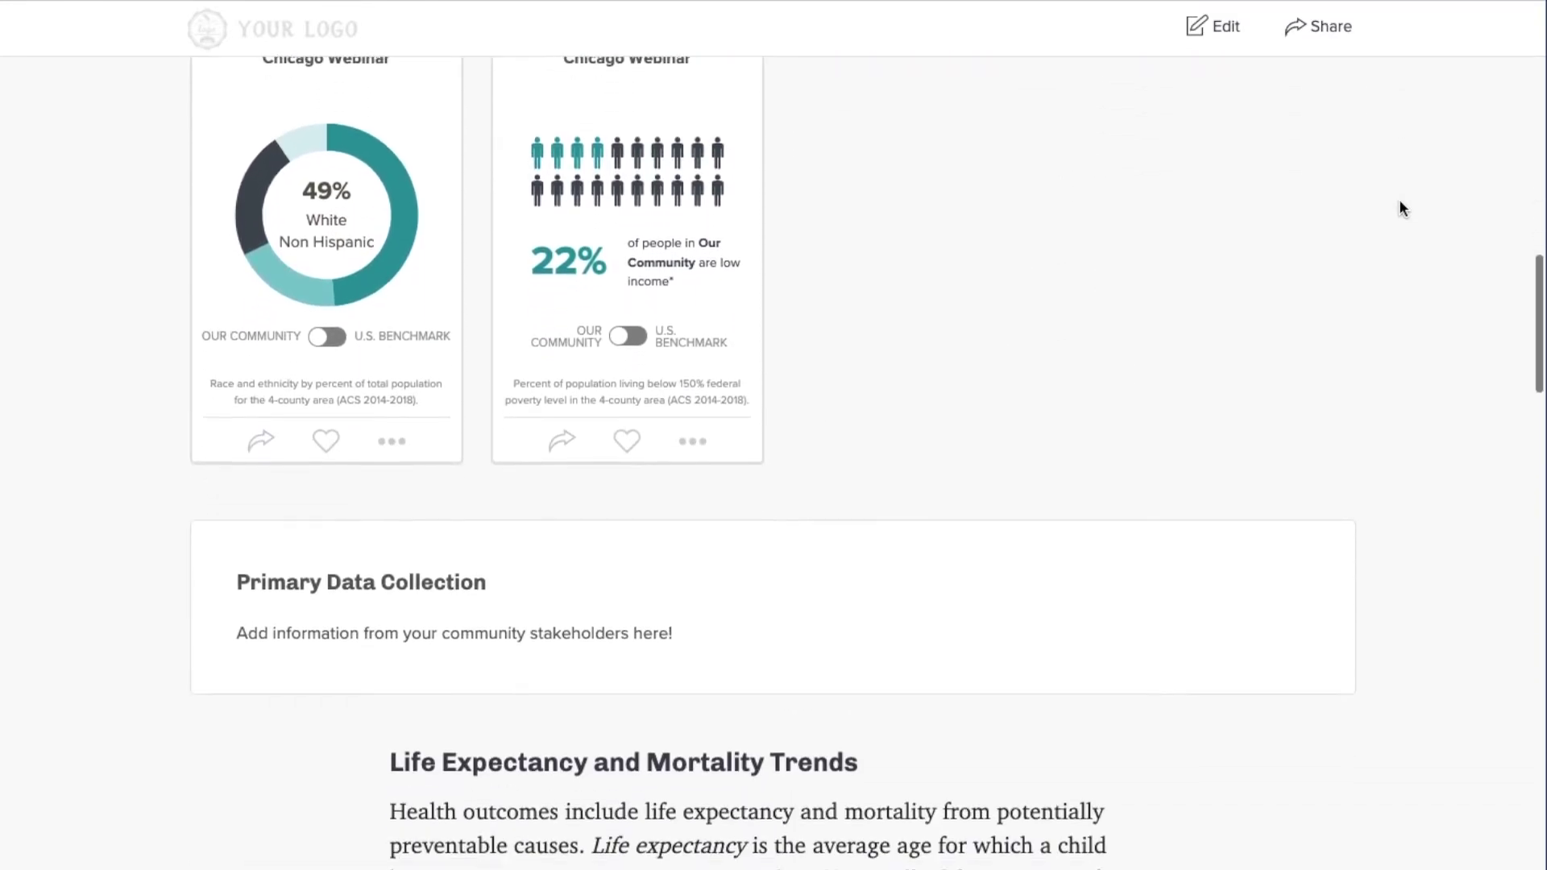
scroll(1399, 207, down, 3)
scroll(1399, 208, down, 6)
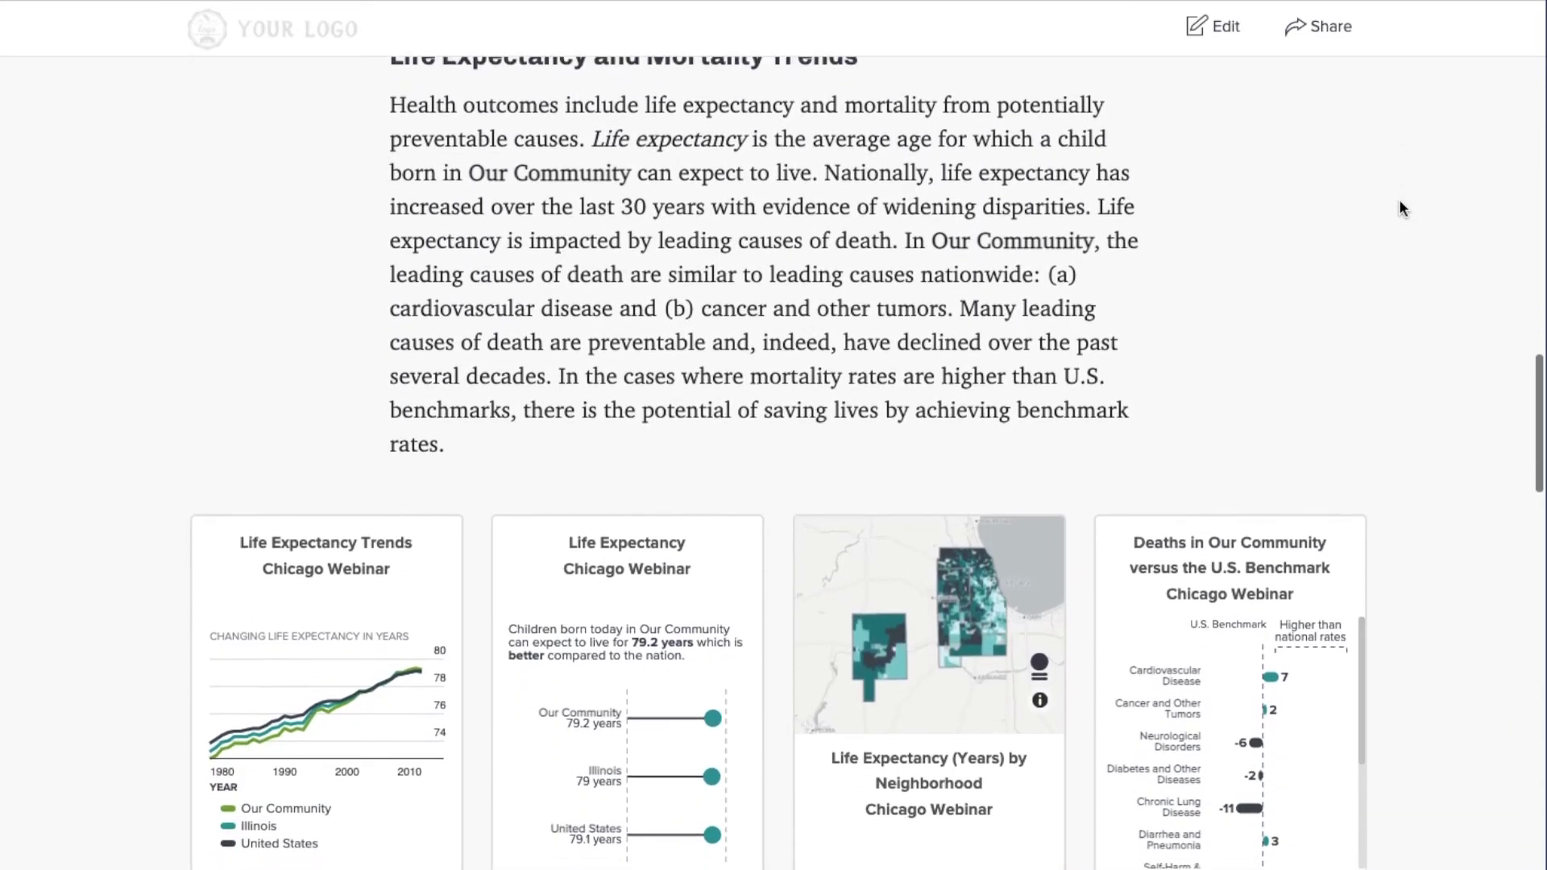
scroll(1399, 208, down, 8)
scroll(1400, 208, down, 15)
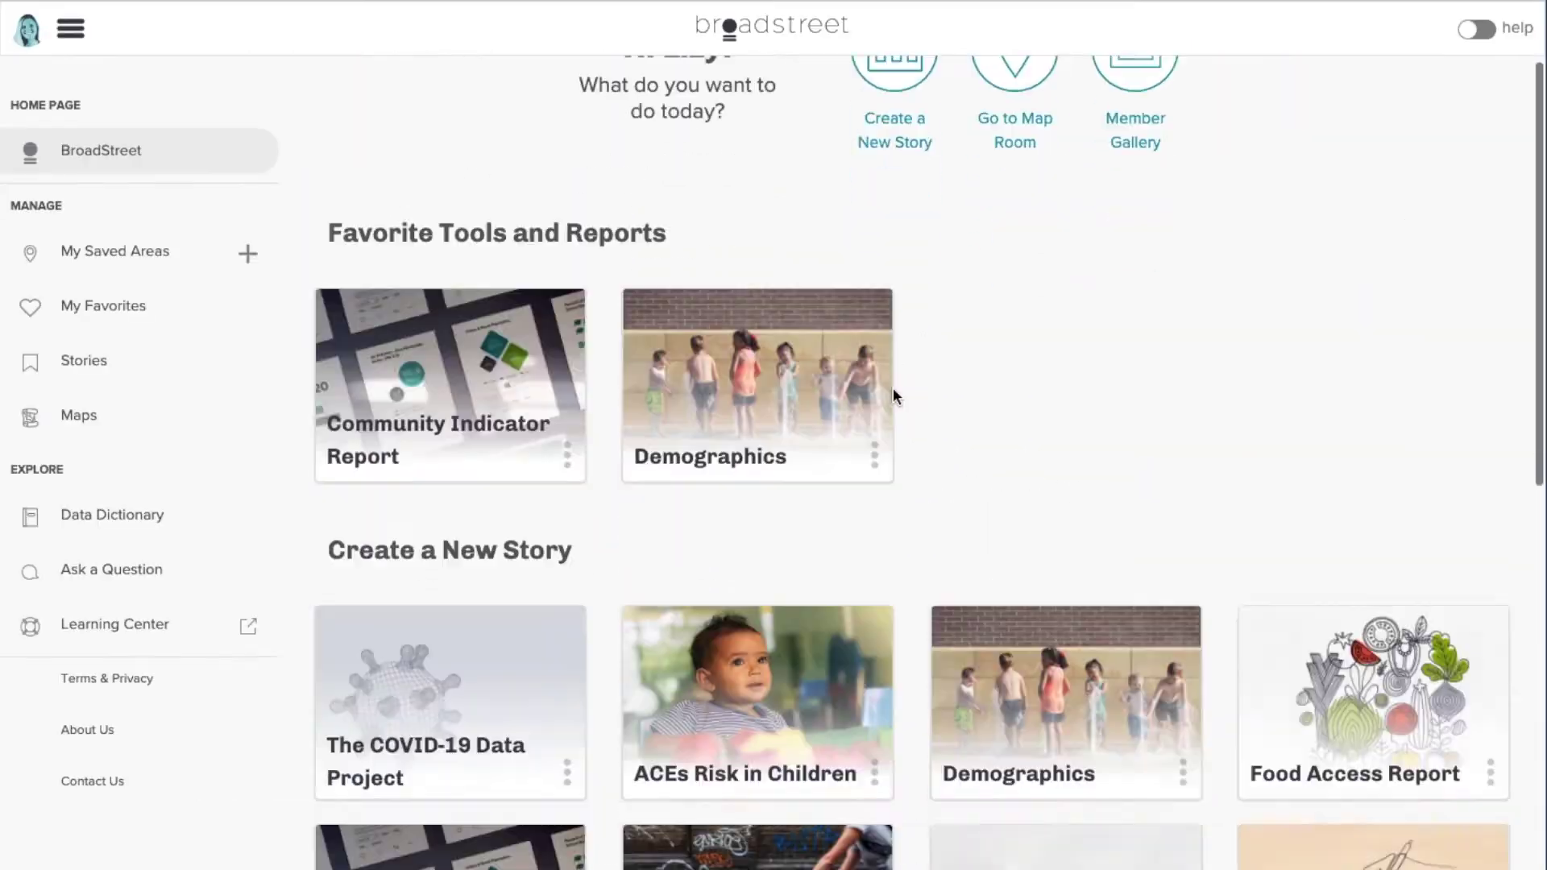
- Create a new write-your-own story titled "Chicago Health Stakeholder Meeting" from the home page
scroll(1308, 655, down, 4)
click(1405, 651)
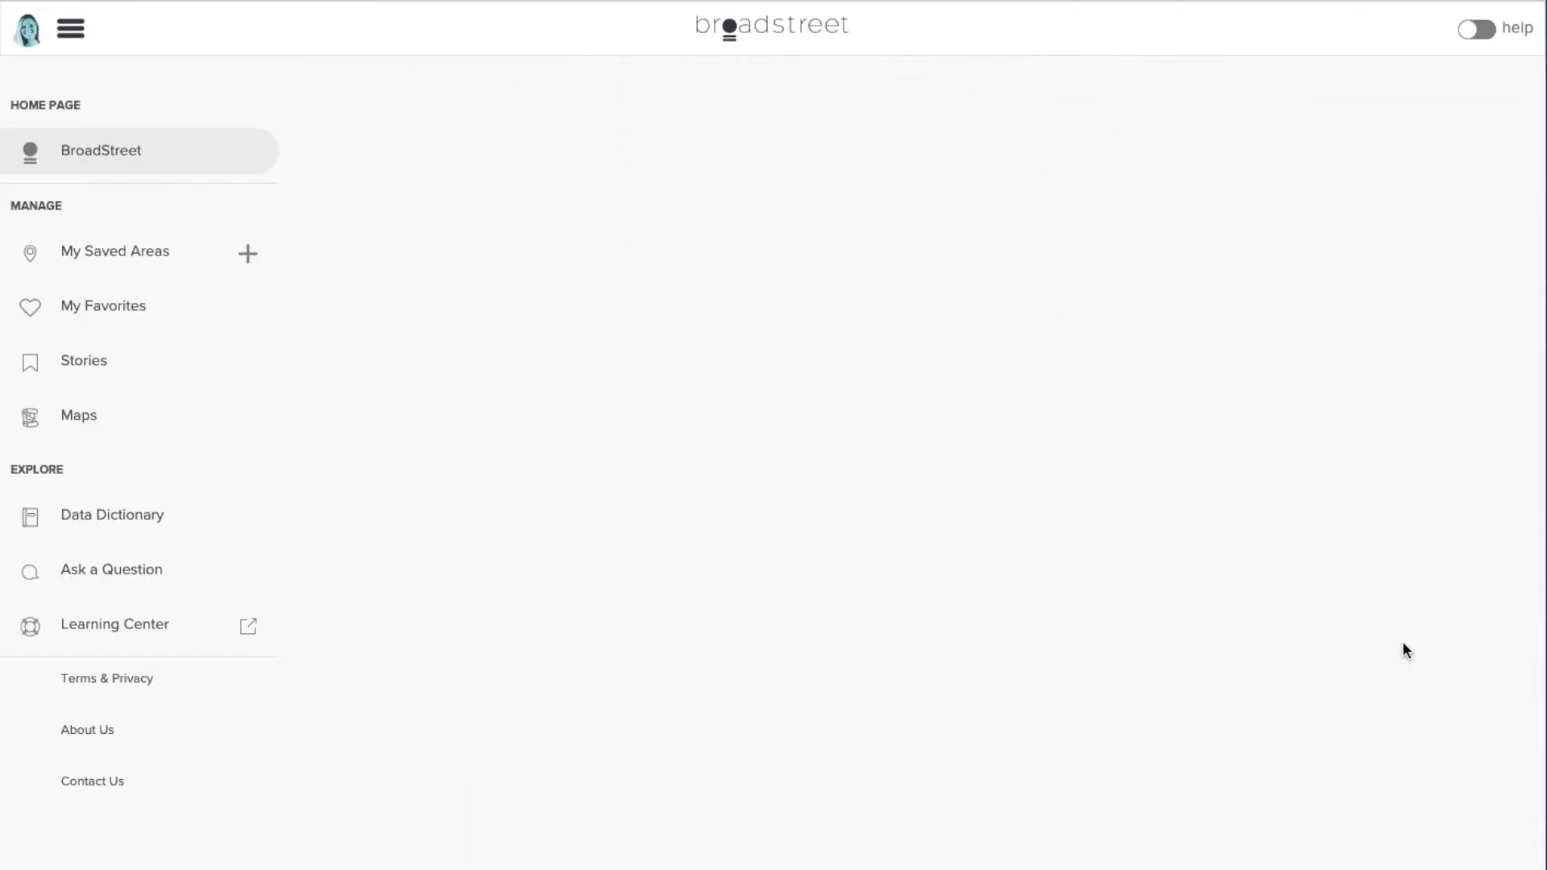
click(942, 214)
triple_click(584, 208)
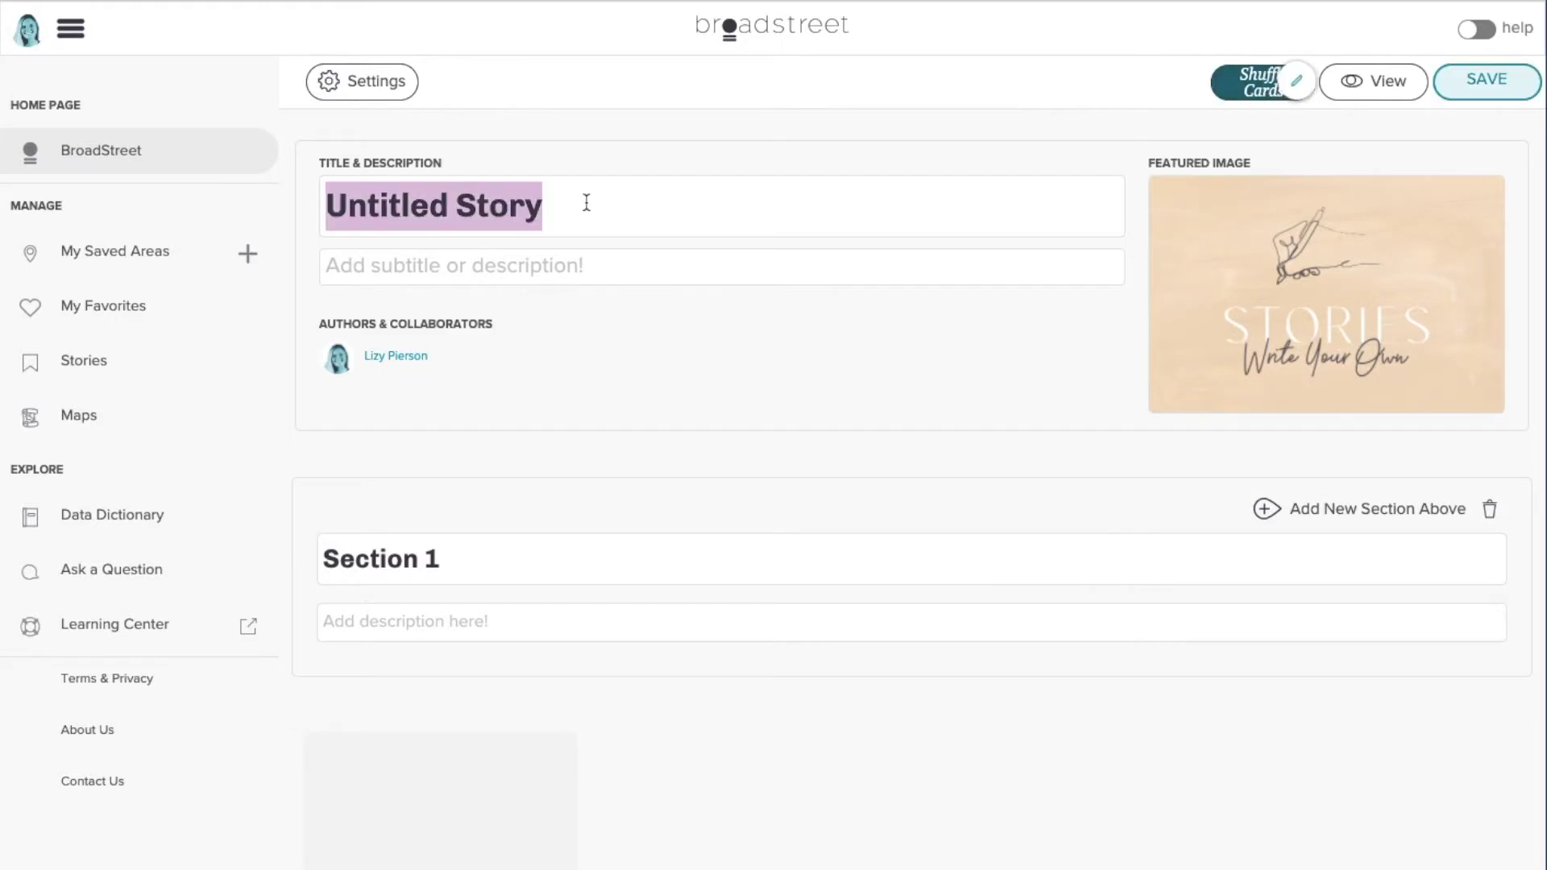
text(Chicago Health)
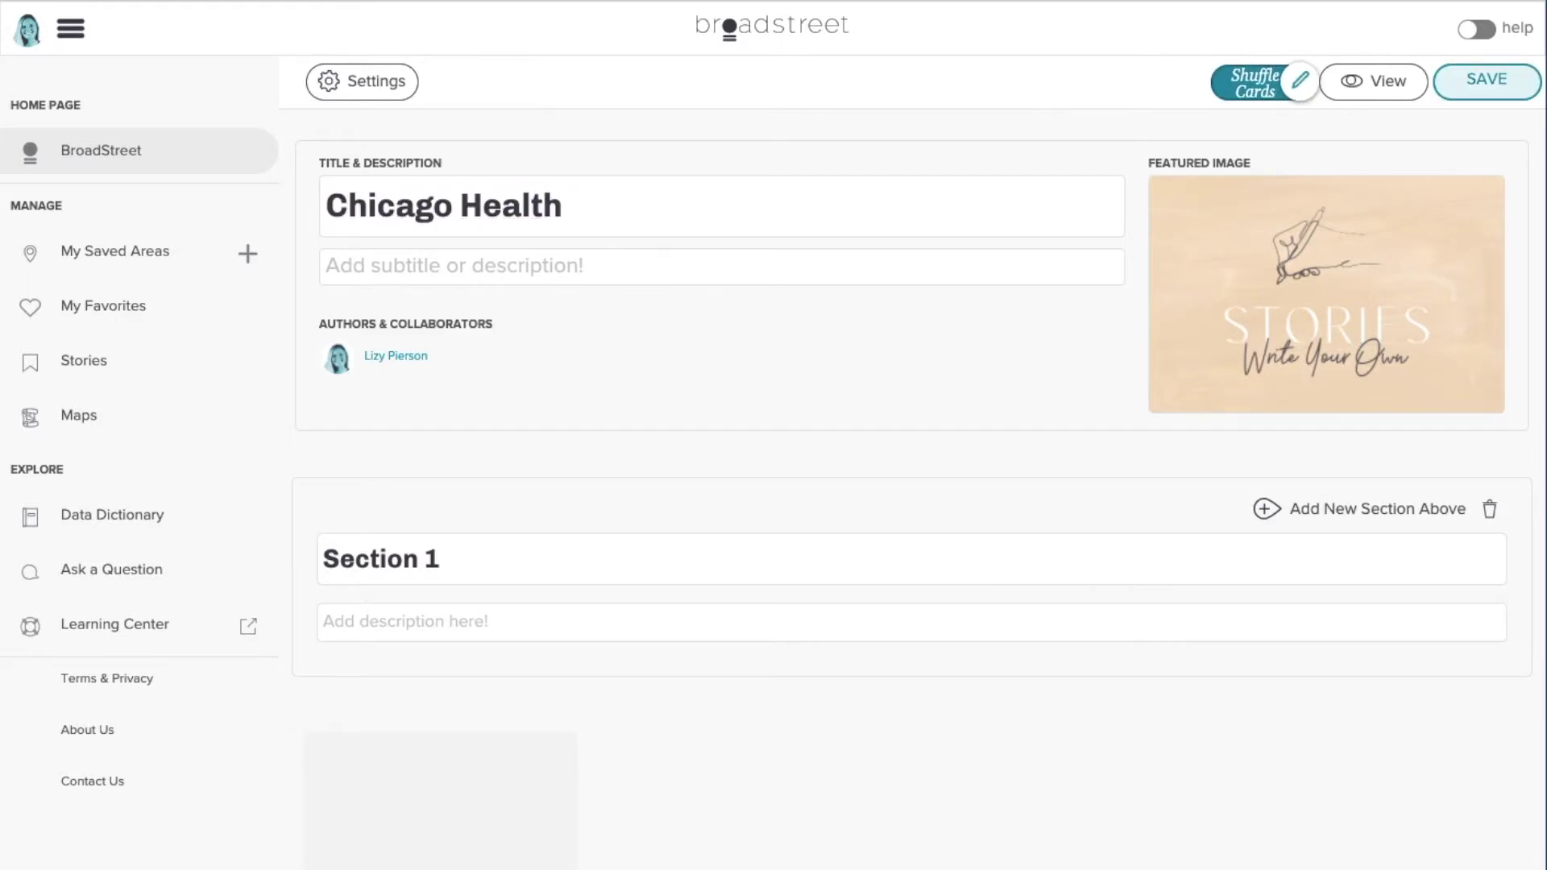
text( Stakeholder Meeting)
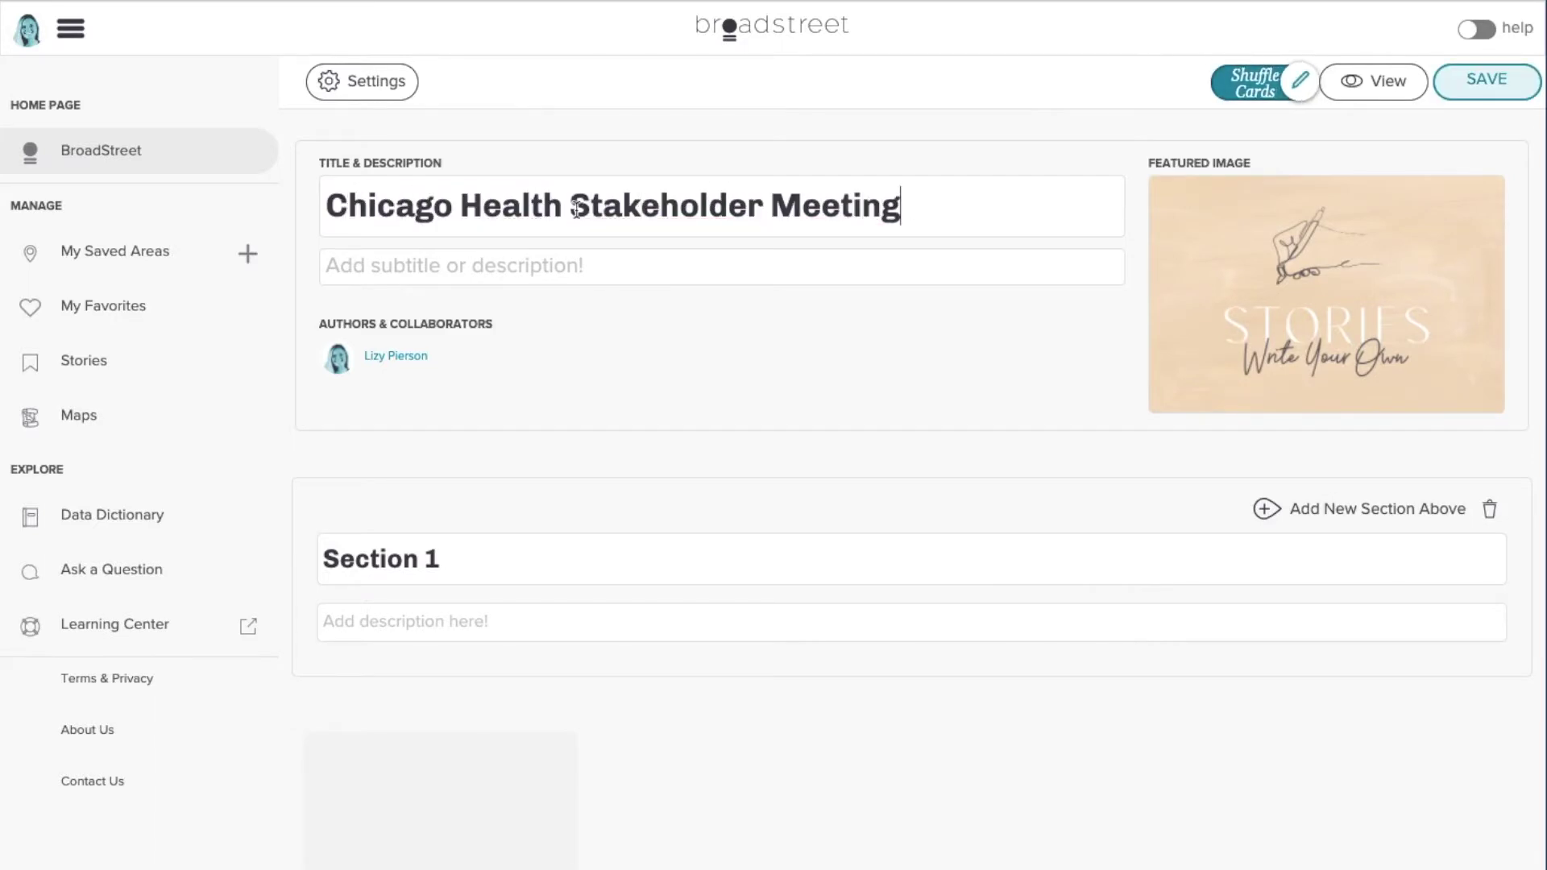
click(1482, 89)
- Title the story's first section "Comparing Data" and its second section "COVID Data", and save the story
triple_click(380, 558)
text(Comparing Data)
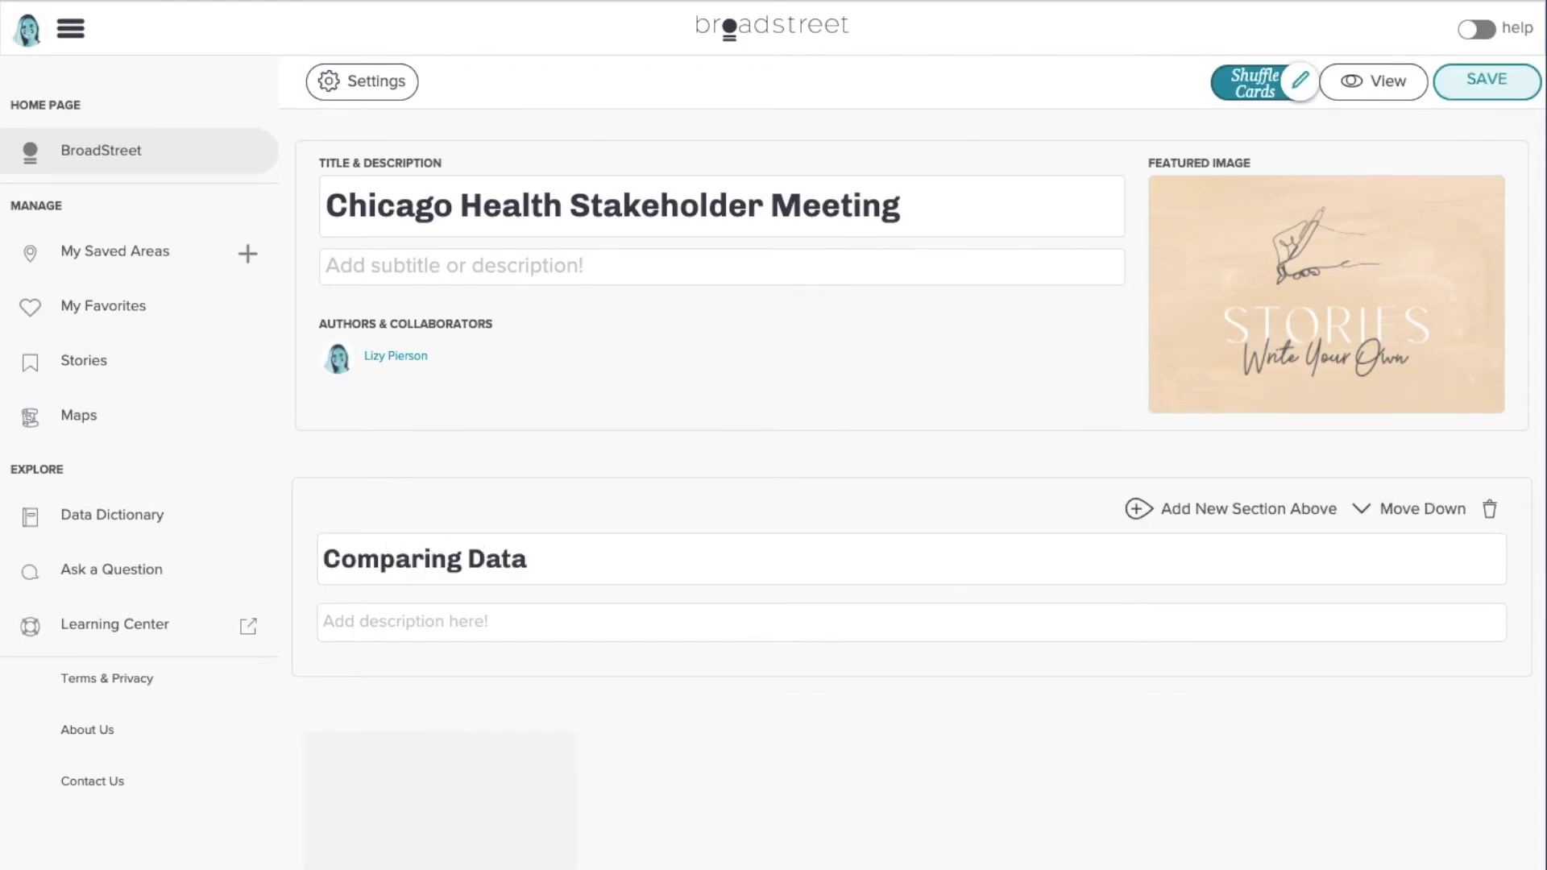
scroll(1372, 692, down, 8)
triple_click(622, 678)
text(cov)
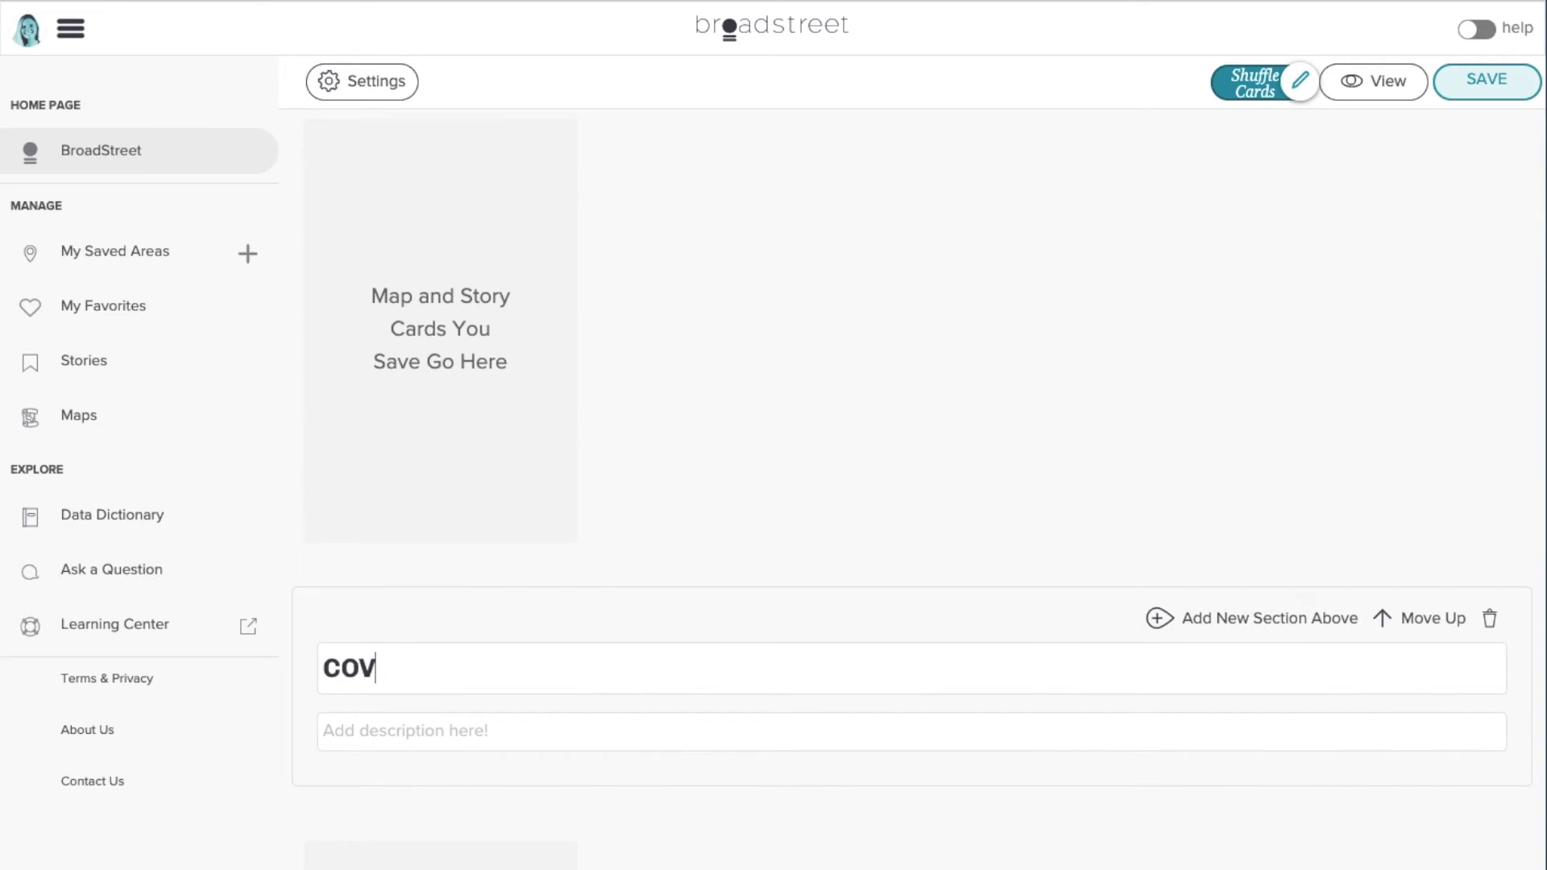
text(ID Data)
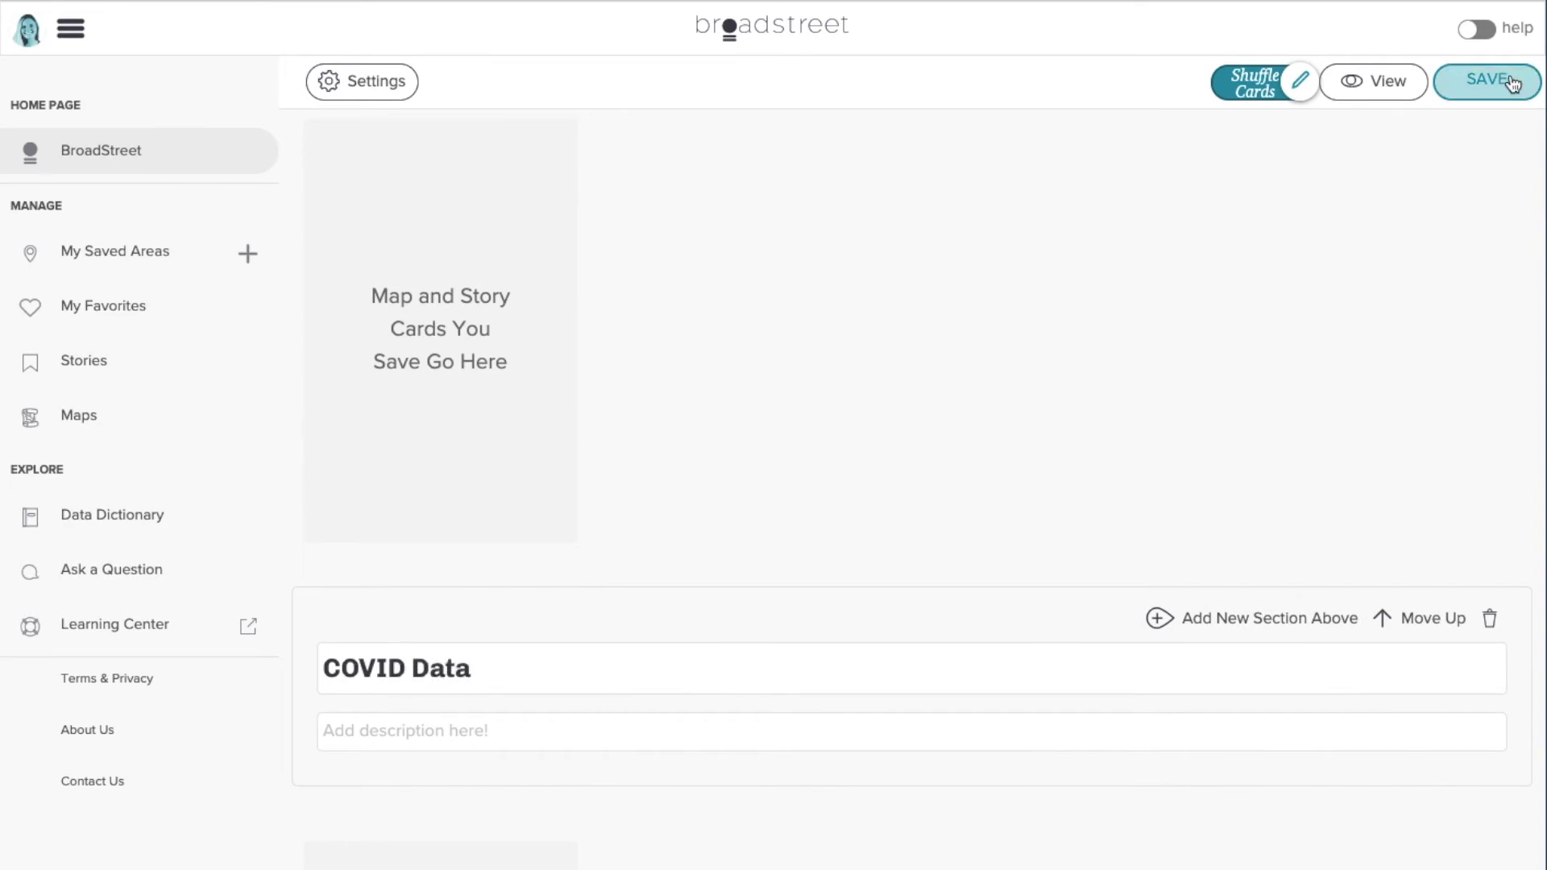
click(1509, 80)
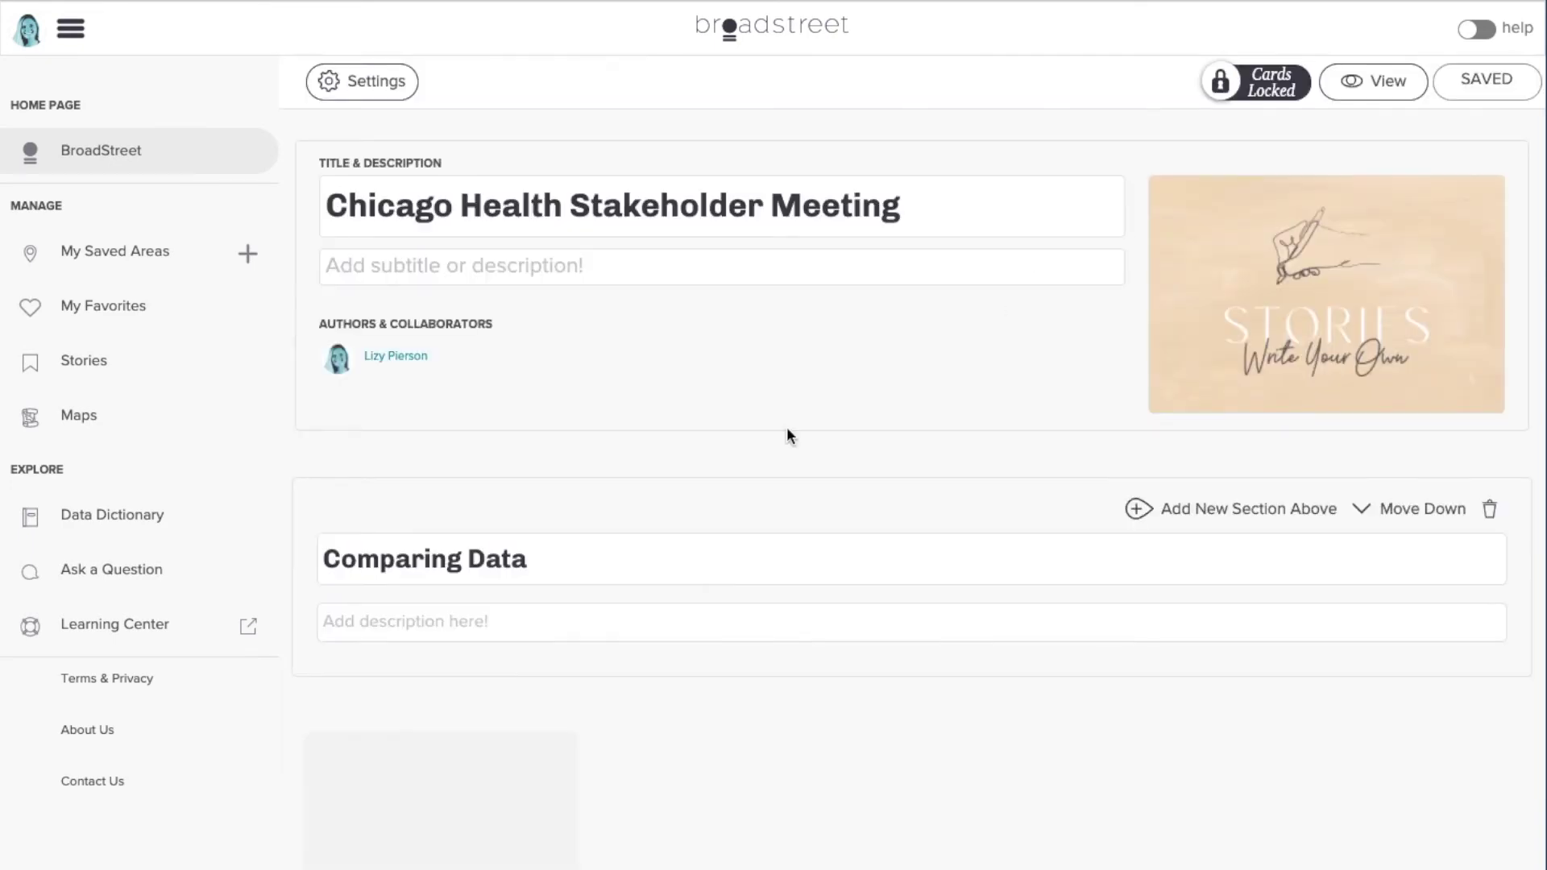
- Save the favorite Chicago Webinar Health Insurance card to the Comparing Data section of the Chicago Health Stakeholder Meeting story
scroll(787, 435, down, 1)
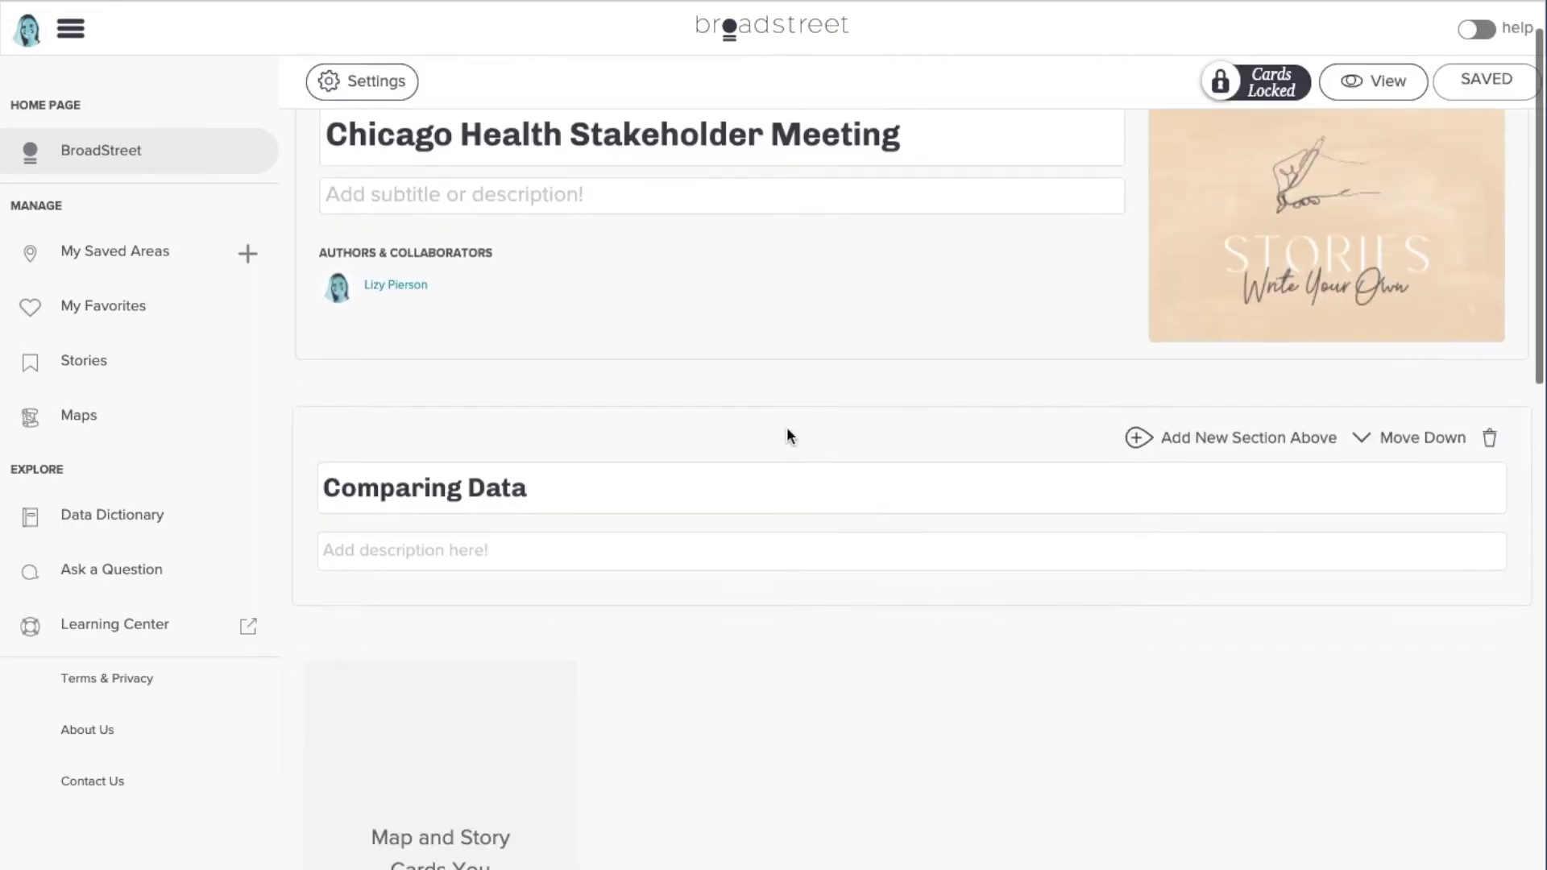
click(198, 329)
click(382, 582)
scroll(363, 649, down, 3)
click(332, 644)
click(288, 662)
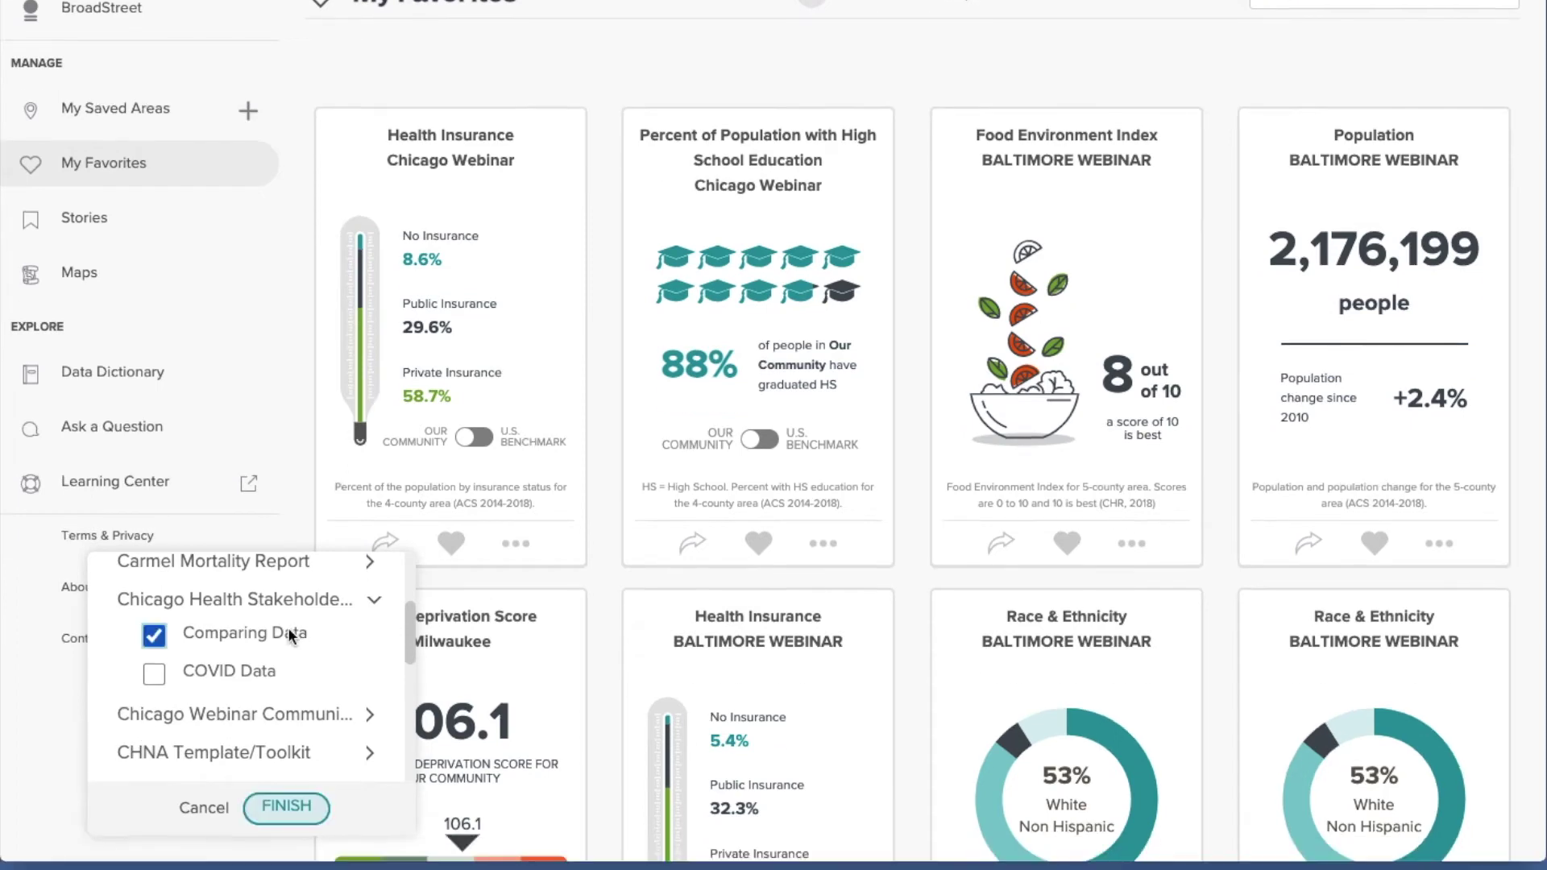
click(287, 805)
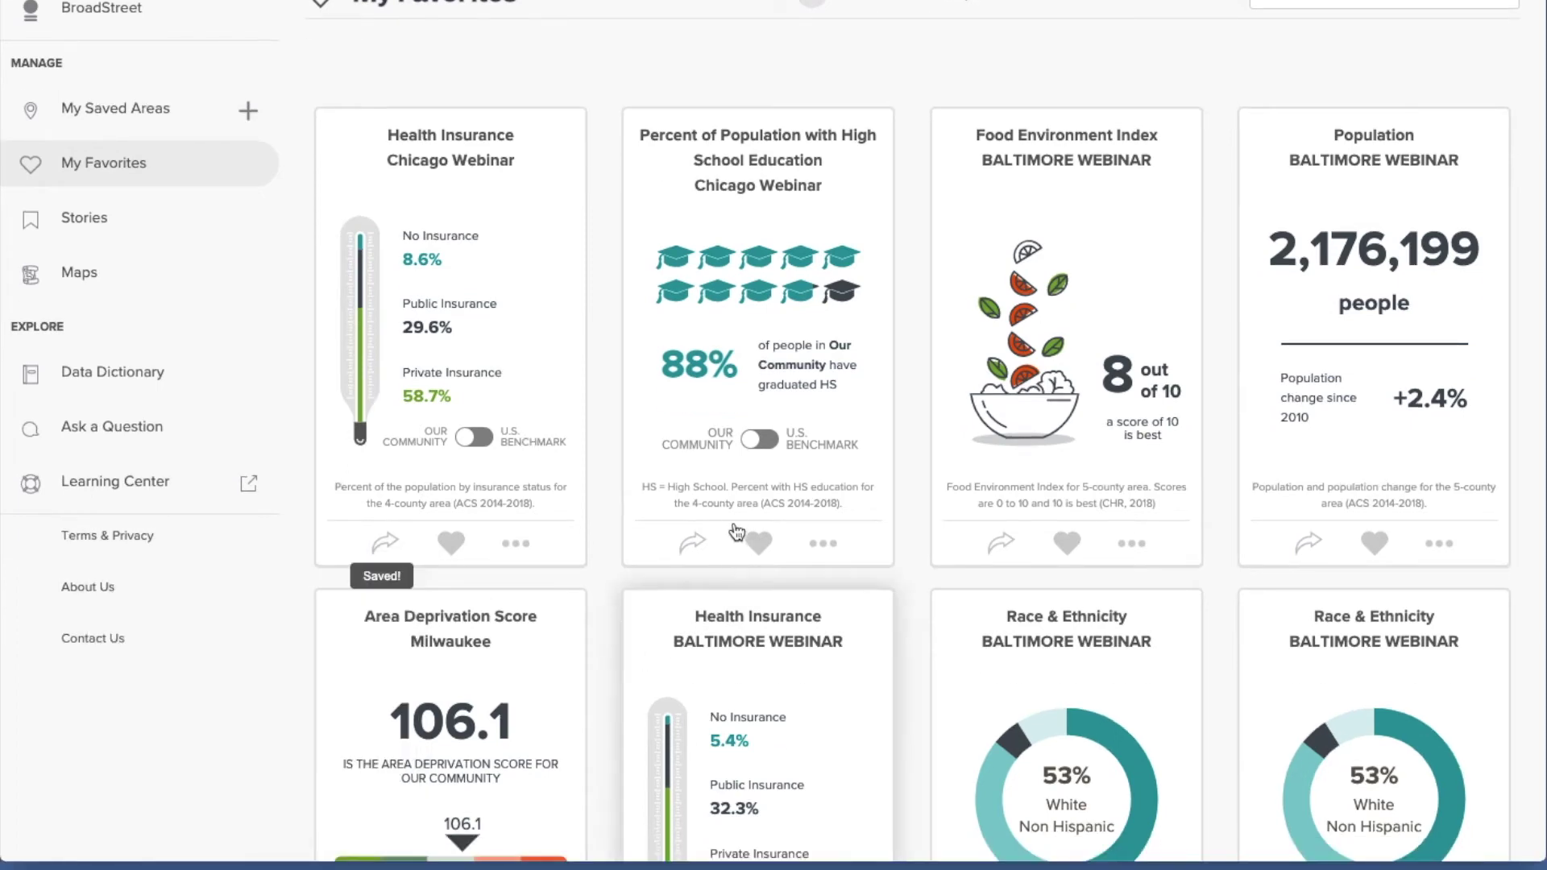
- Save the favorite Chicago Webinar High School Education card to the Comparing Data section of the Chicago Health Stakeholder Meeting story
click(694, 544)
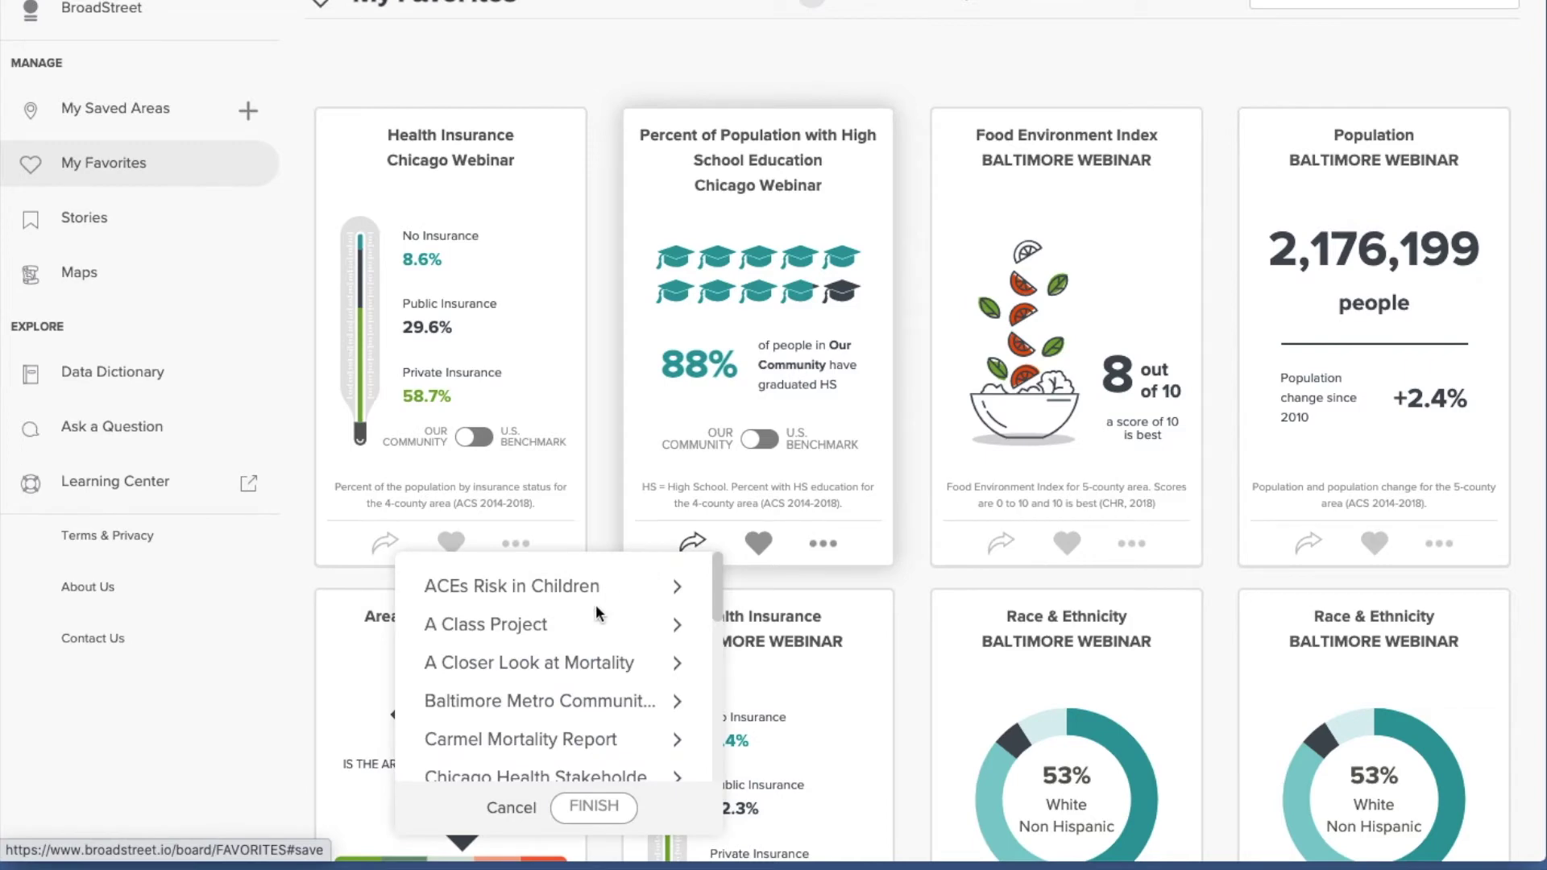
scroll(576, 666, down, 2)
click(592, 684)
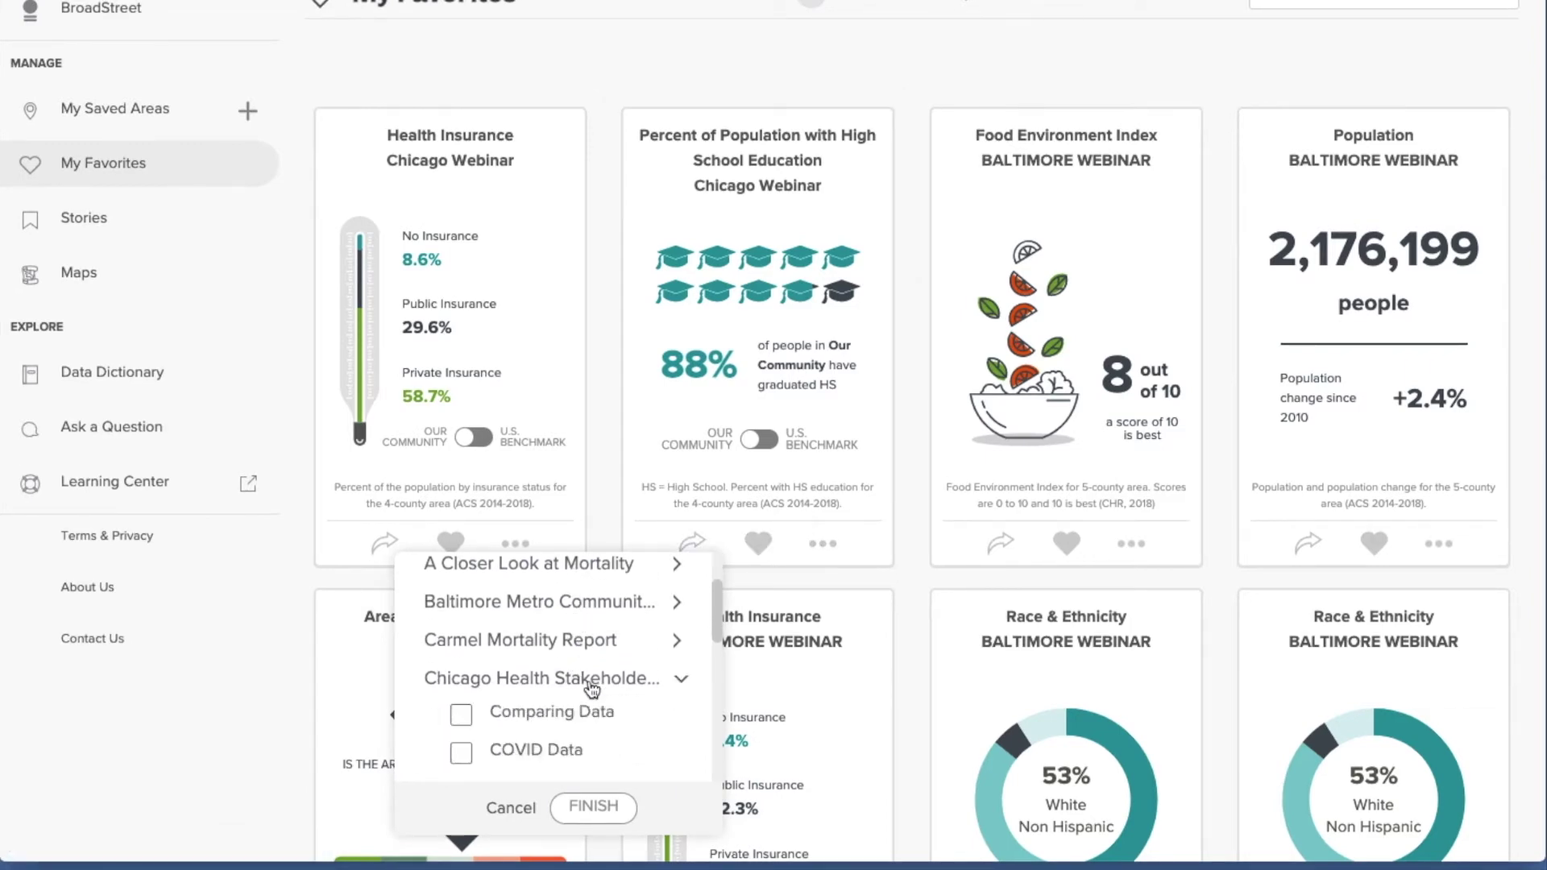
click(571, 707)
click(595, 807)
- View the Chicago Health Stakeholder Meeting story from My Stories, check its Comparing Data cards and open it for editing
scroll(472, 462, up, 2)
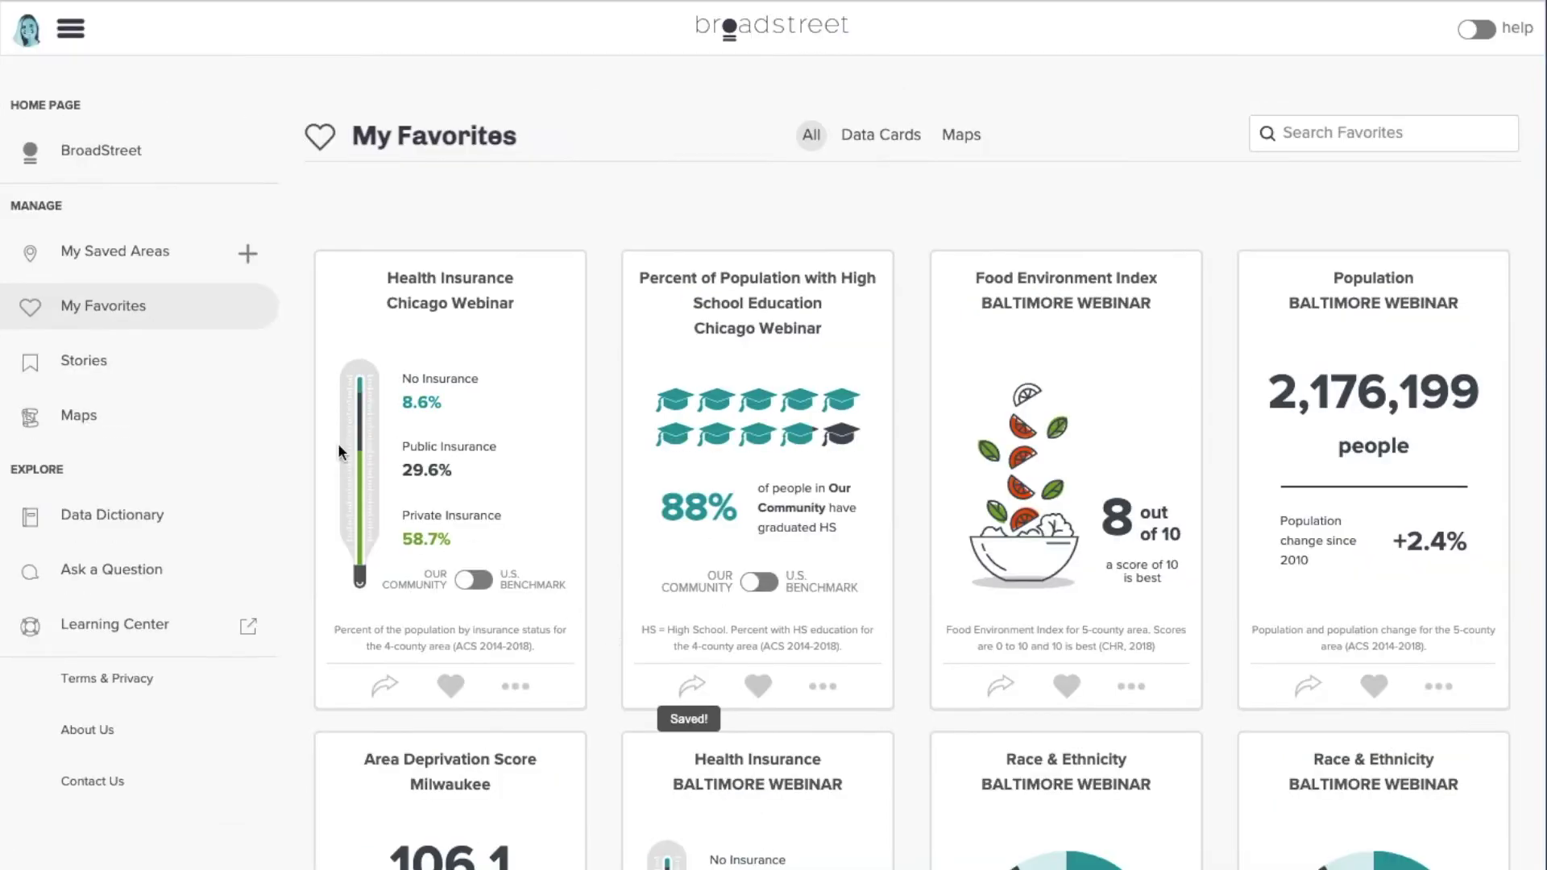
click(204, 367)
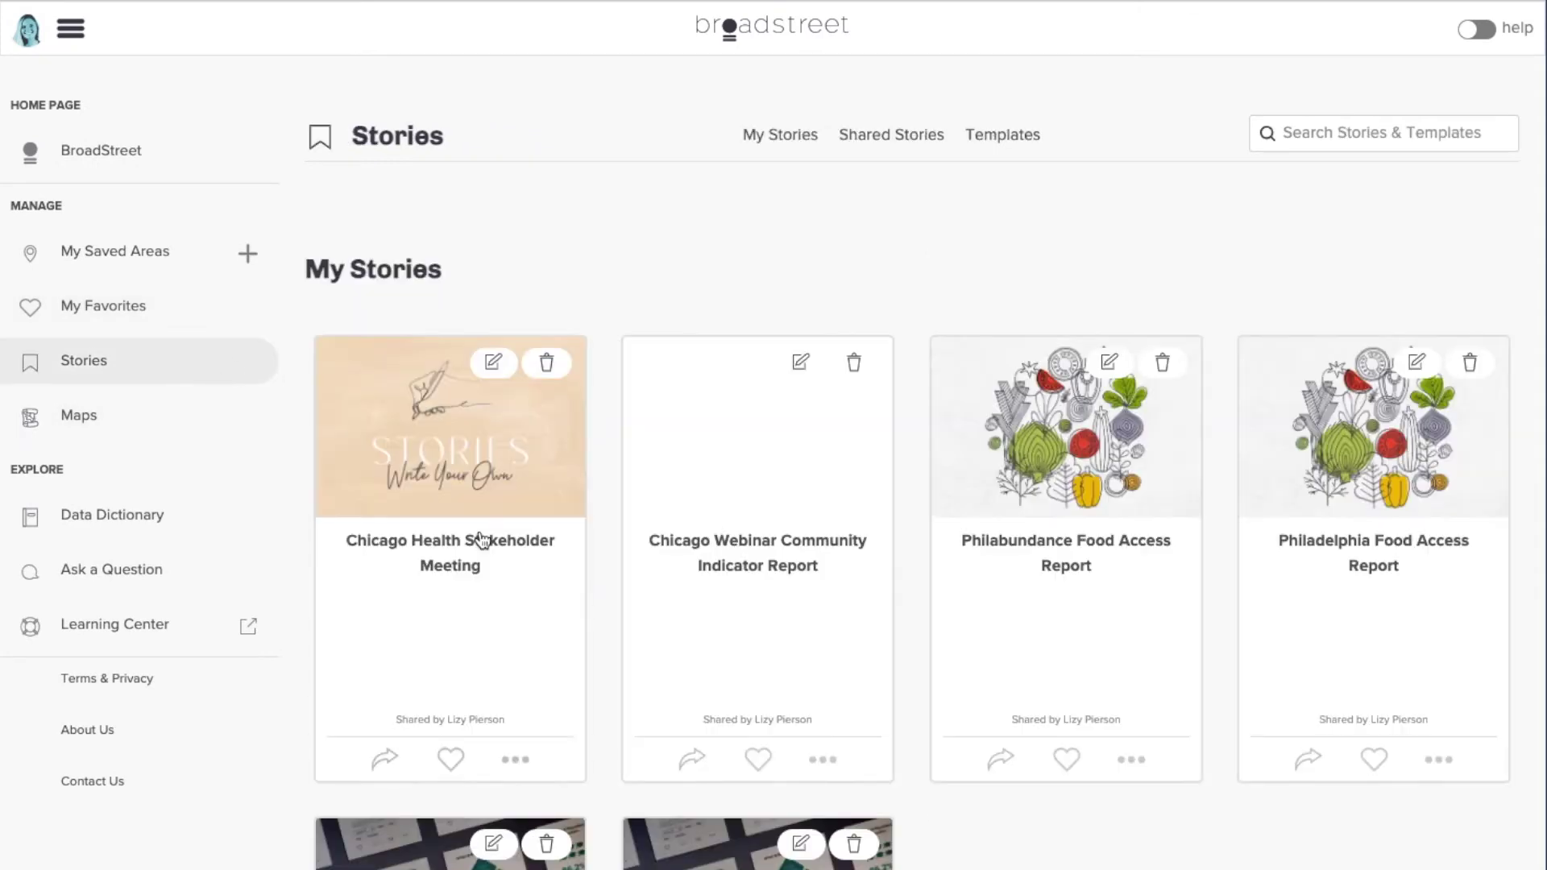
click(479, 532)
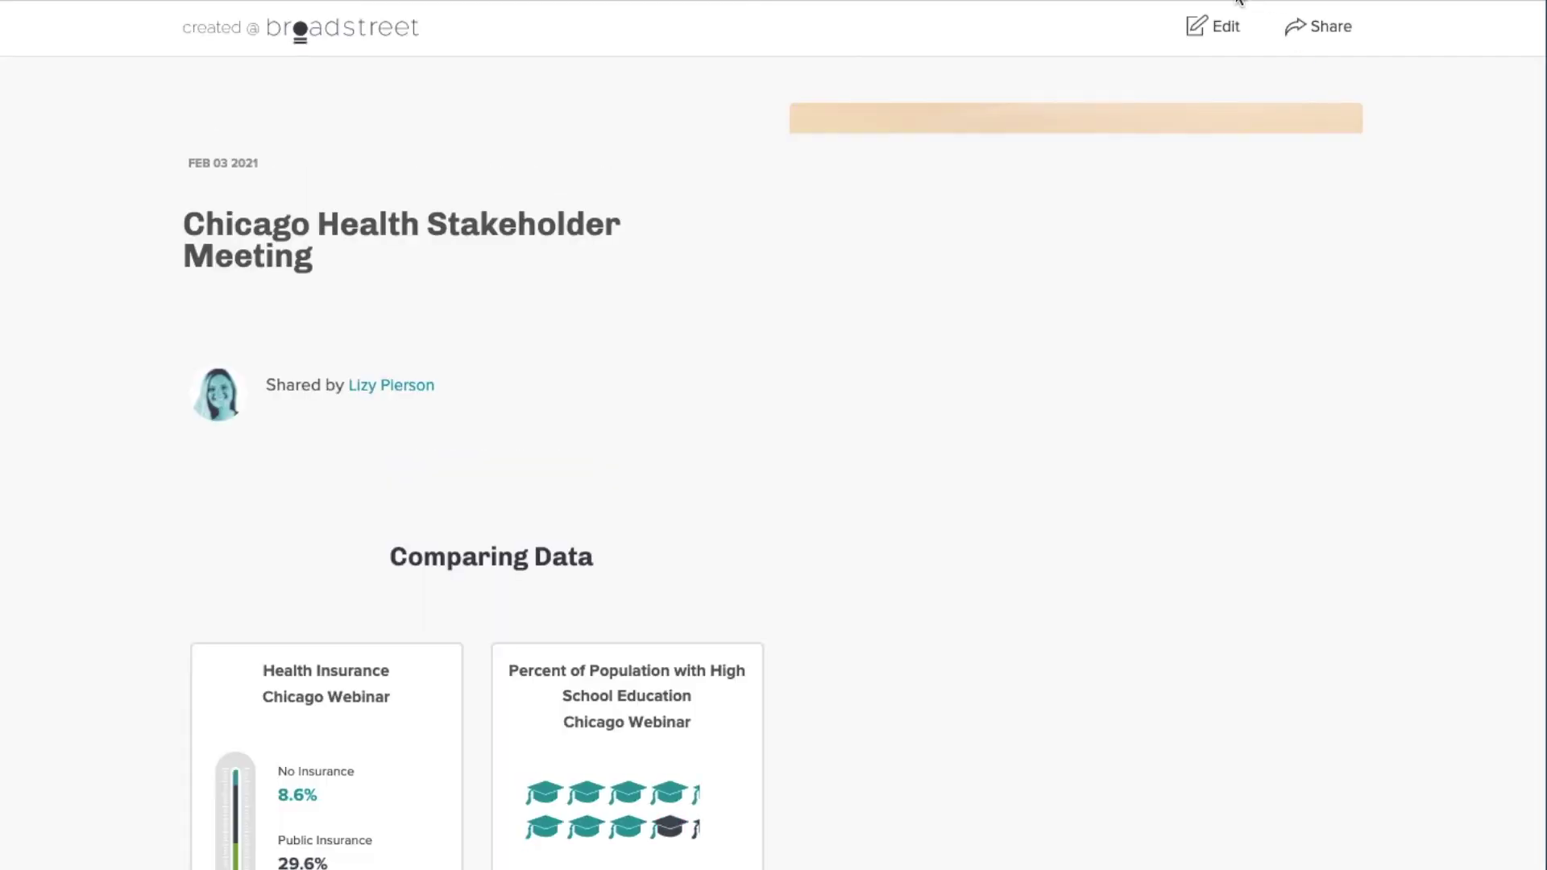
scroll(1312, 107, down, 2)
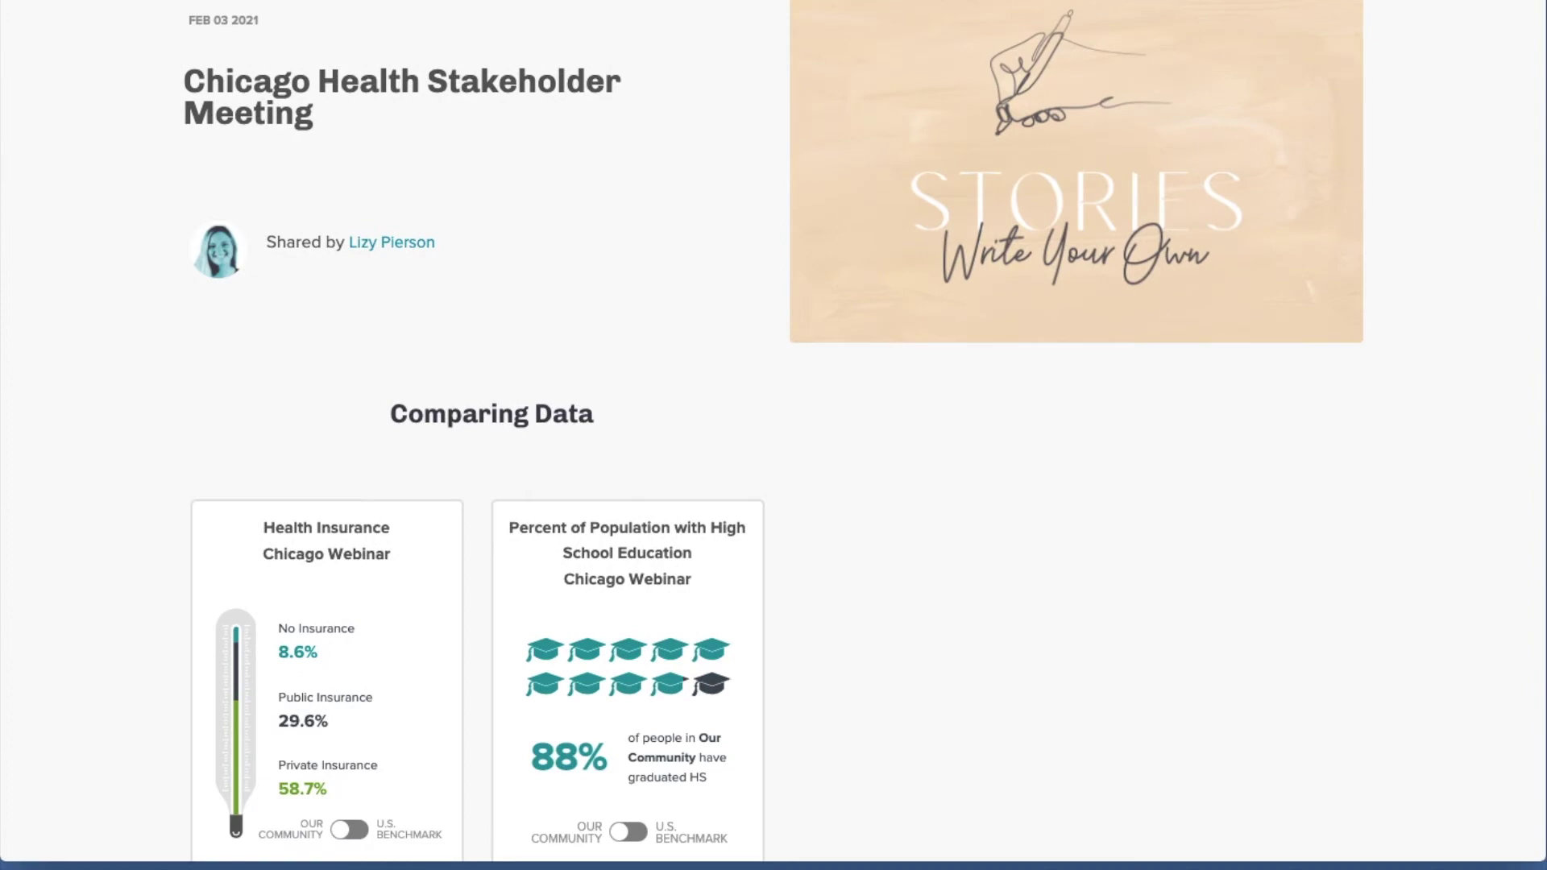
scroll(1212, 34, up, 2)
click(1211, 34)
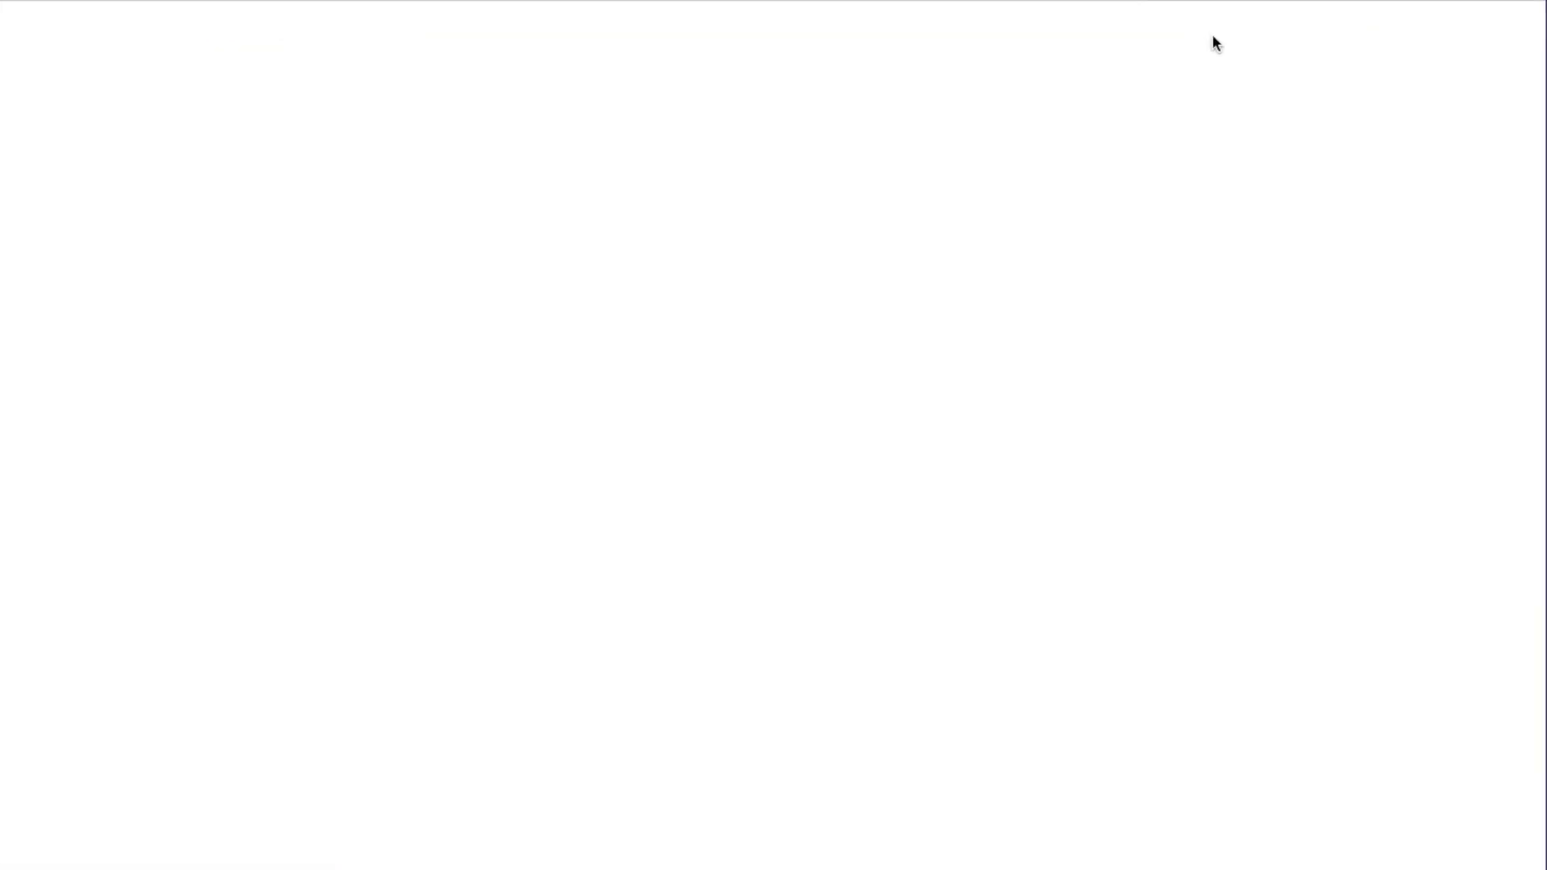
- Save another copy of the Health Insurance card to the Comparing Data section of the Chicago Health Stakeholder Meeting story
scroll(531, 490, down, 5)
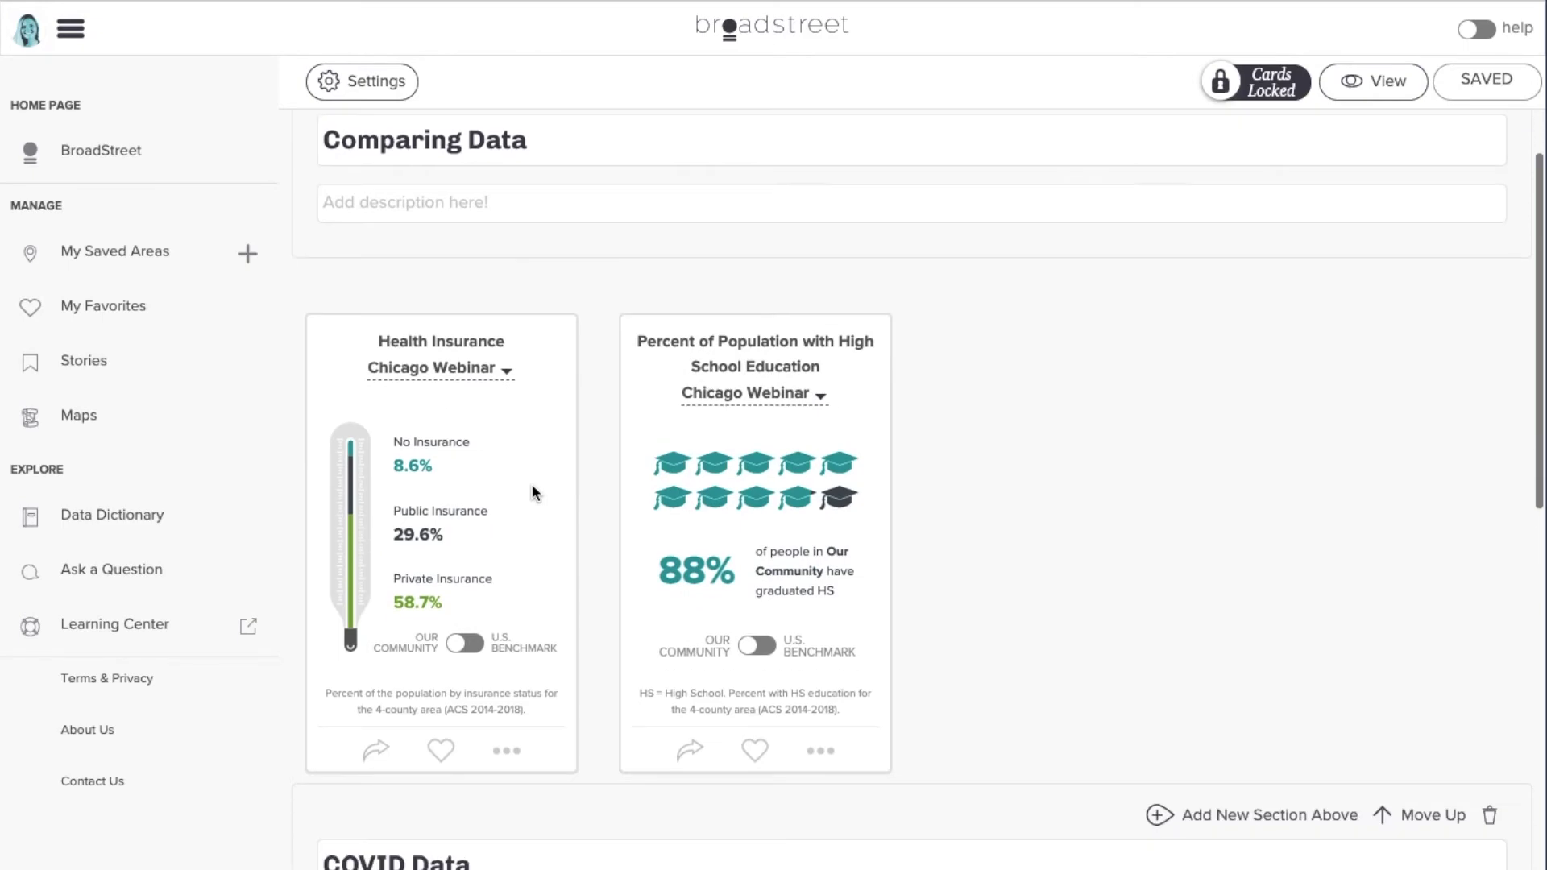
click(377, 752)
scroll(293, 728, down, 3)
click(294, 719)
click(269, 752)
scroll(269, 753, down, 2)
scroll(699, 486, down, 3)
- Save another copy of the High School Education card to the Comparing Data section of the Chicago Health Stakeholder Meeting story
click(690, 587)
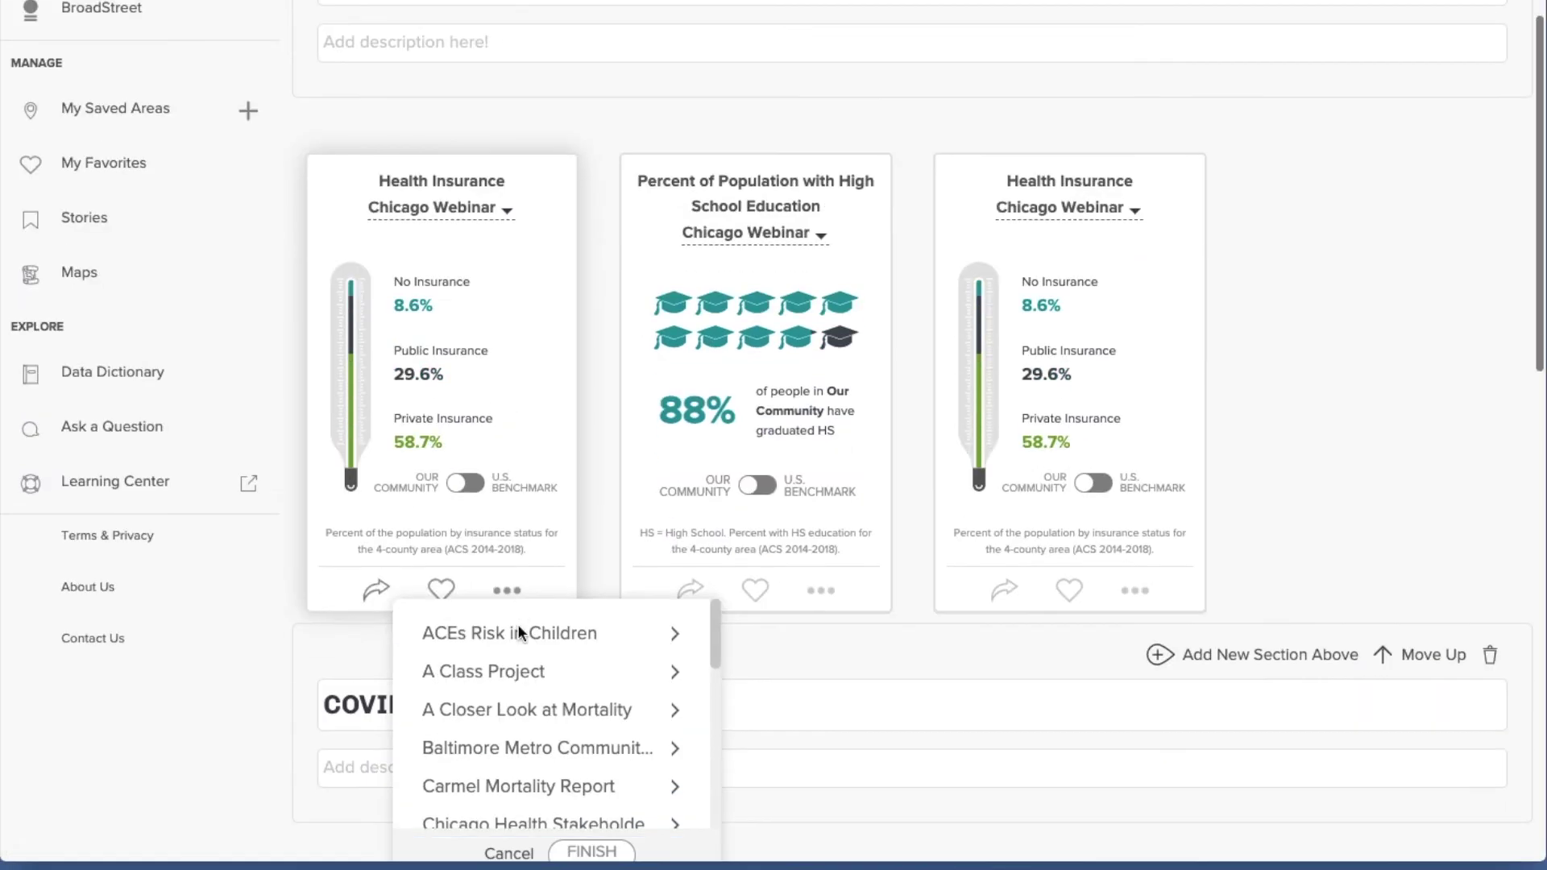
scroll(577, 725, down, 2)
click(577, 741)
click(459, 778)
click(594, 847)
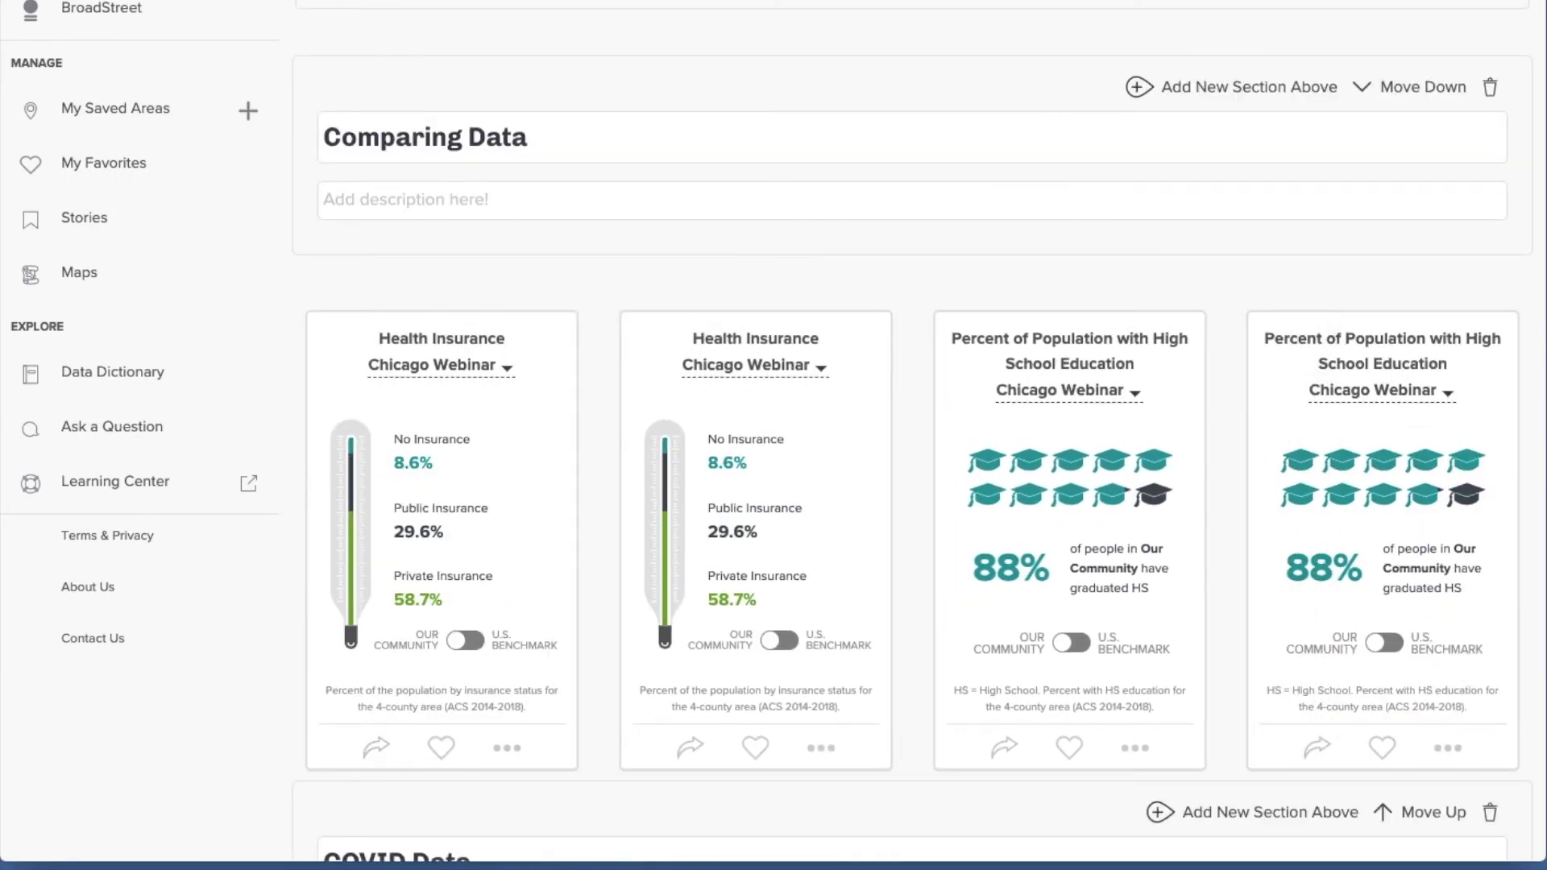
- Start a new saved area defined by County List and add Cook IL as its county
scroll(194, 265, up, 3)
click(193, 259)
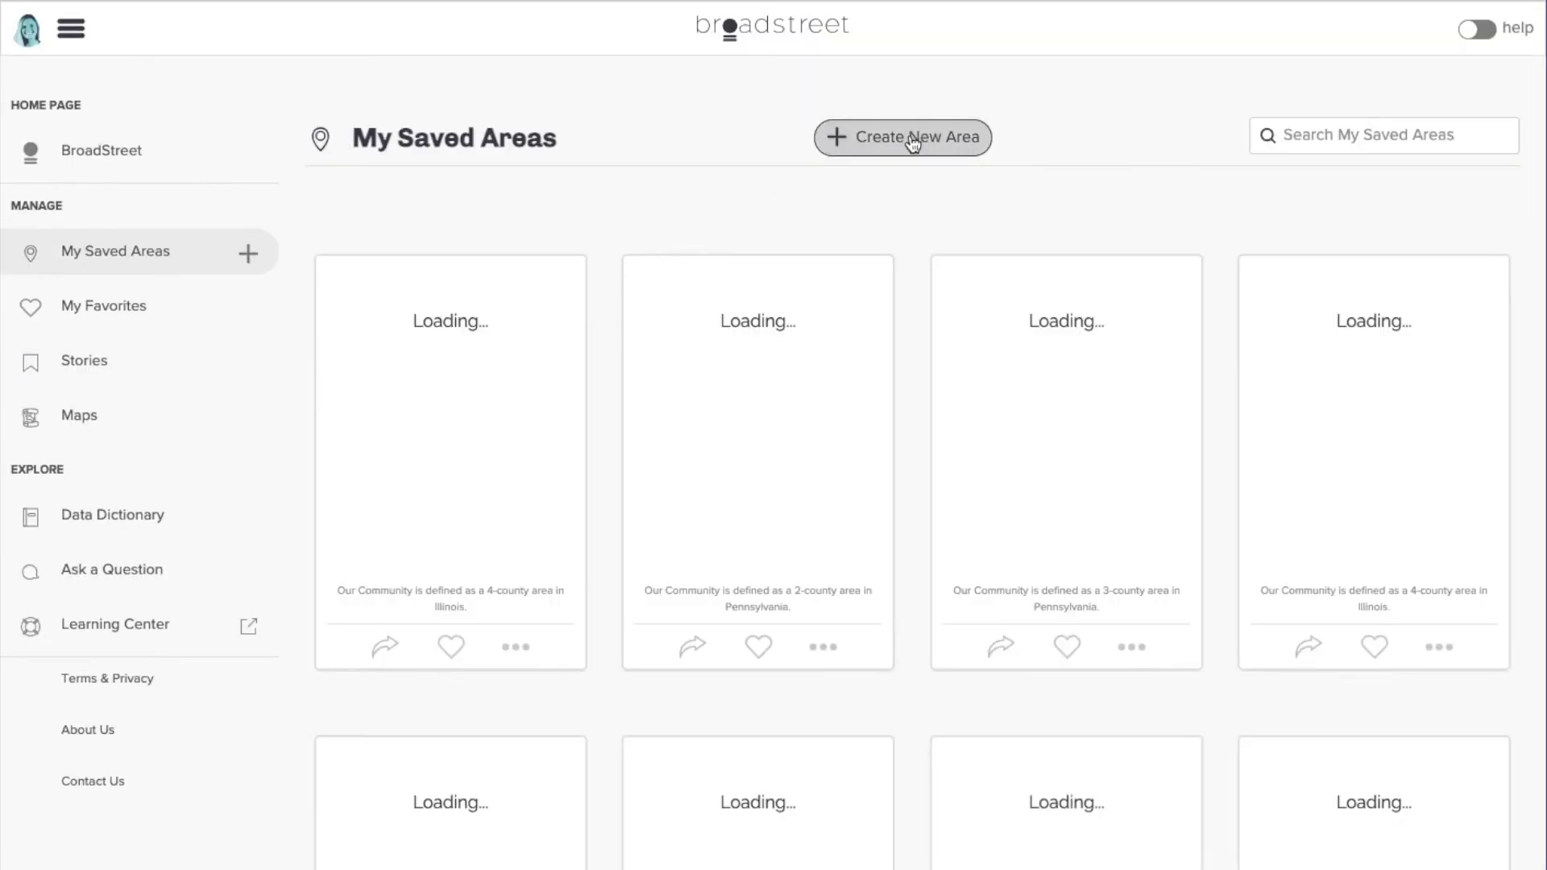
click(911, 139)
click(641, 269)
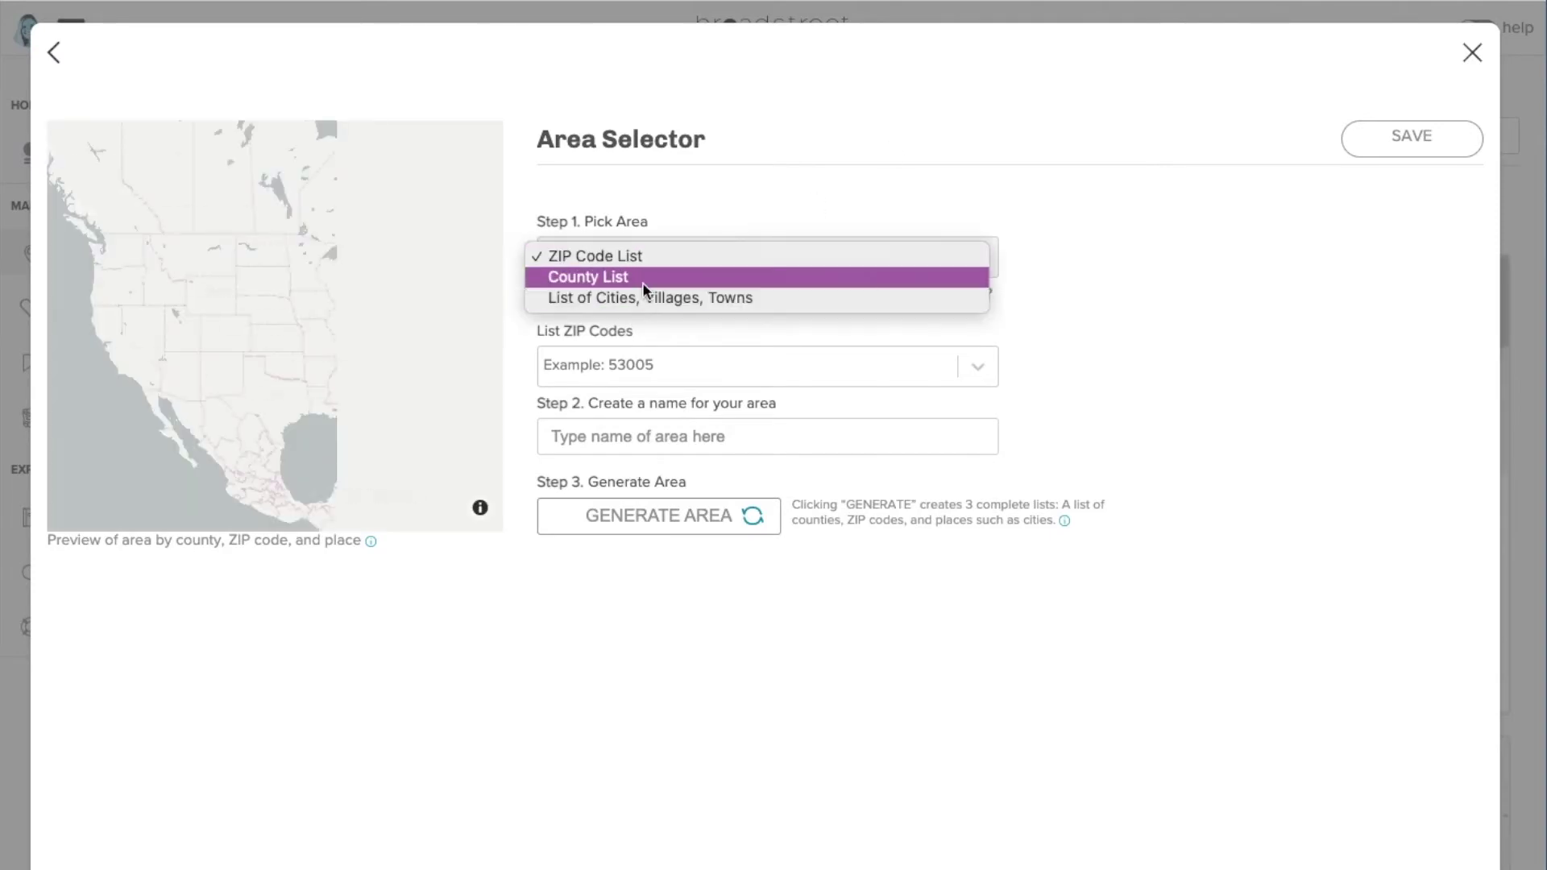
click(641, 278)
click(626, 361)
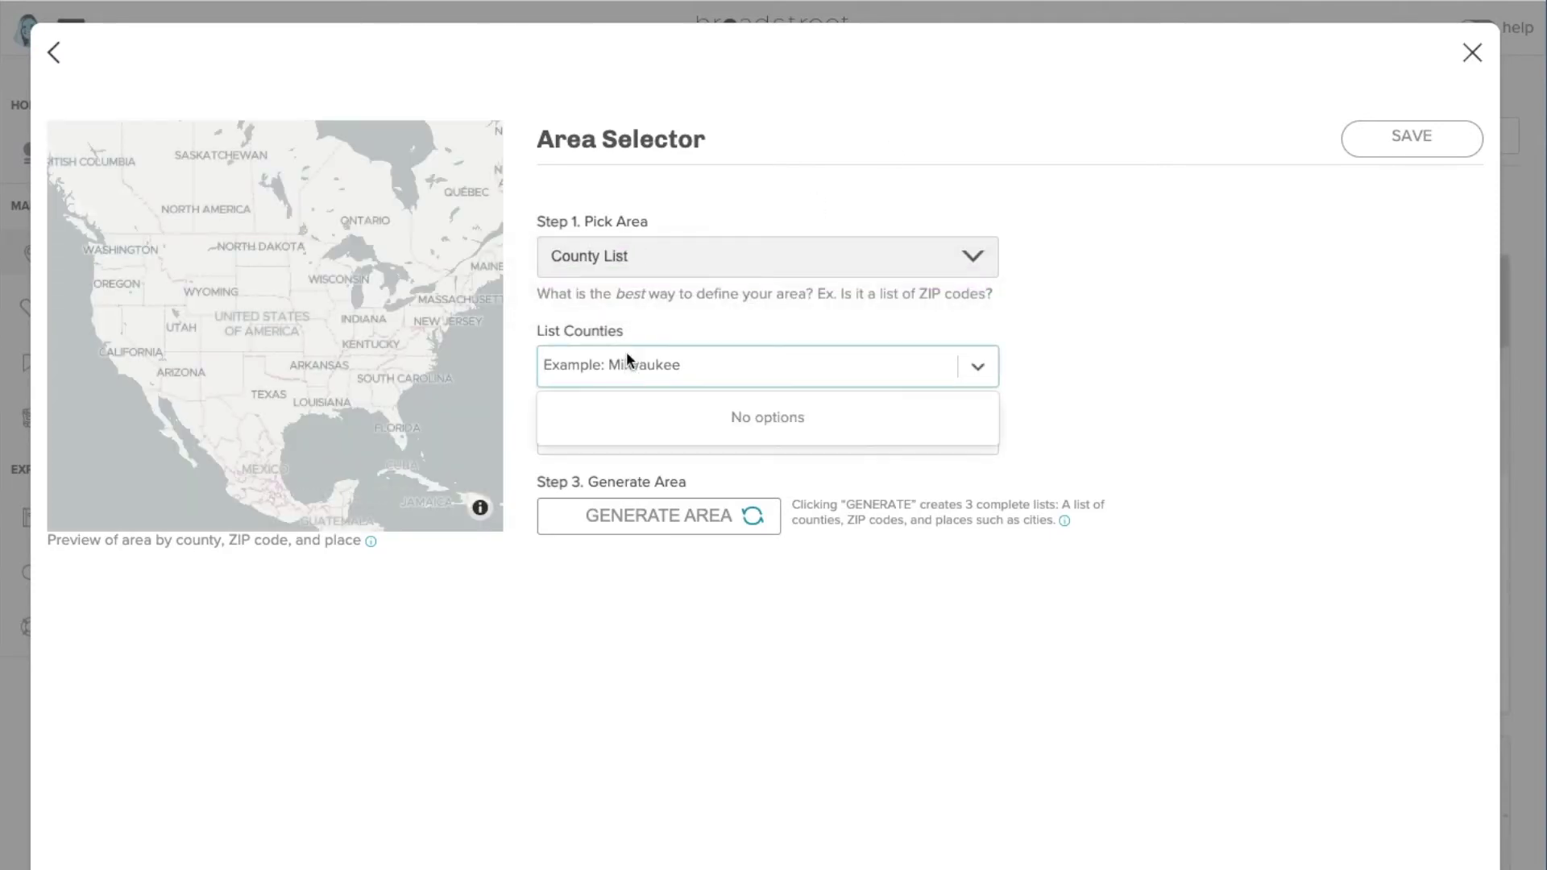
text(Cook)
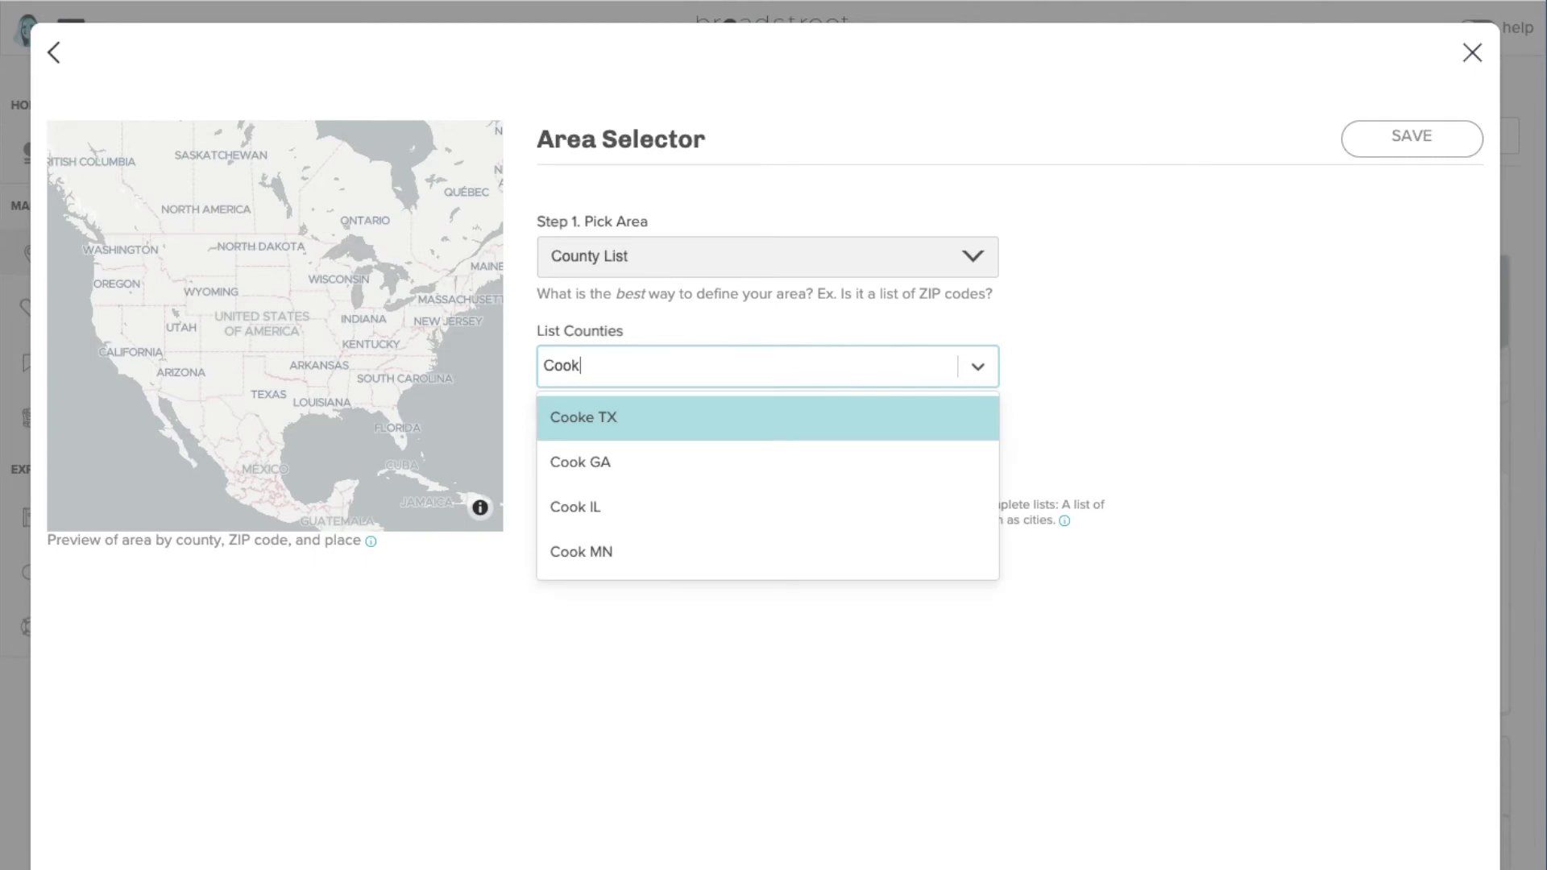
click(607, 507)
- Name the new area Chicago, generate its area lists, save it and return to the story
click(672, 471)
text(Chicago)
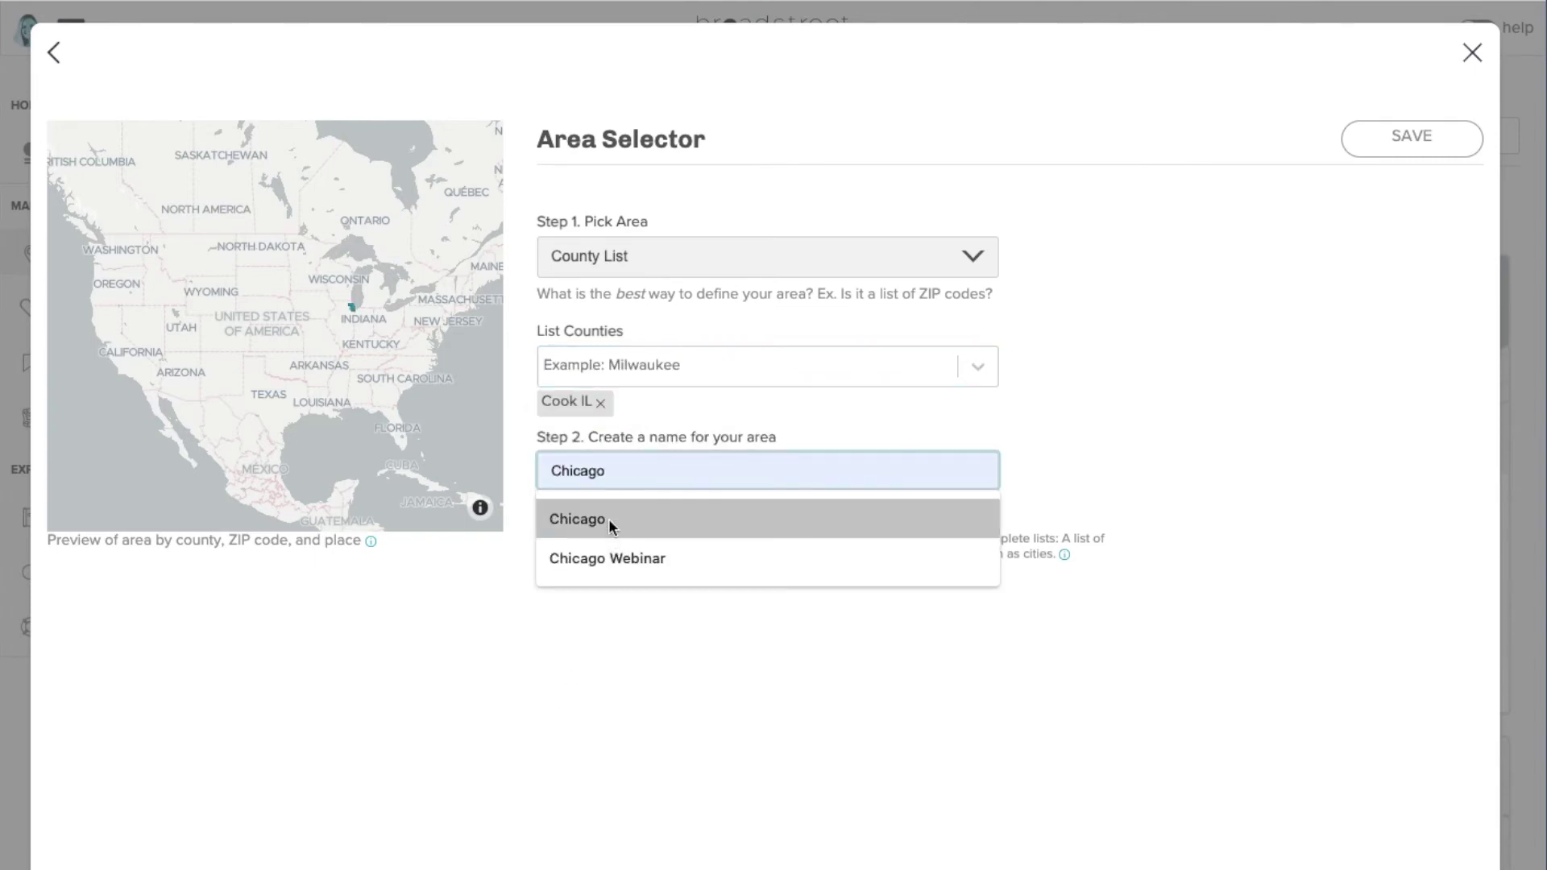
click(607, 519)
click(624, 546)
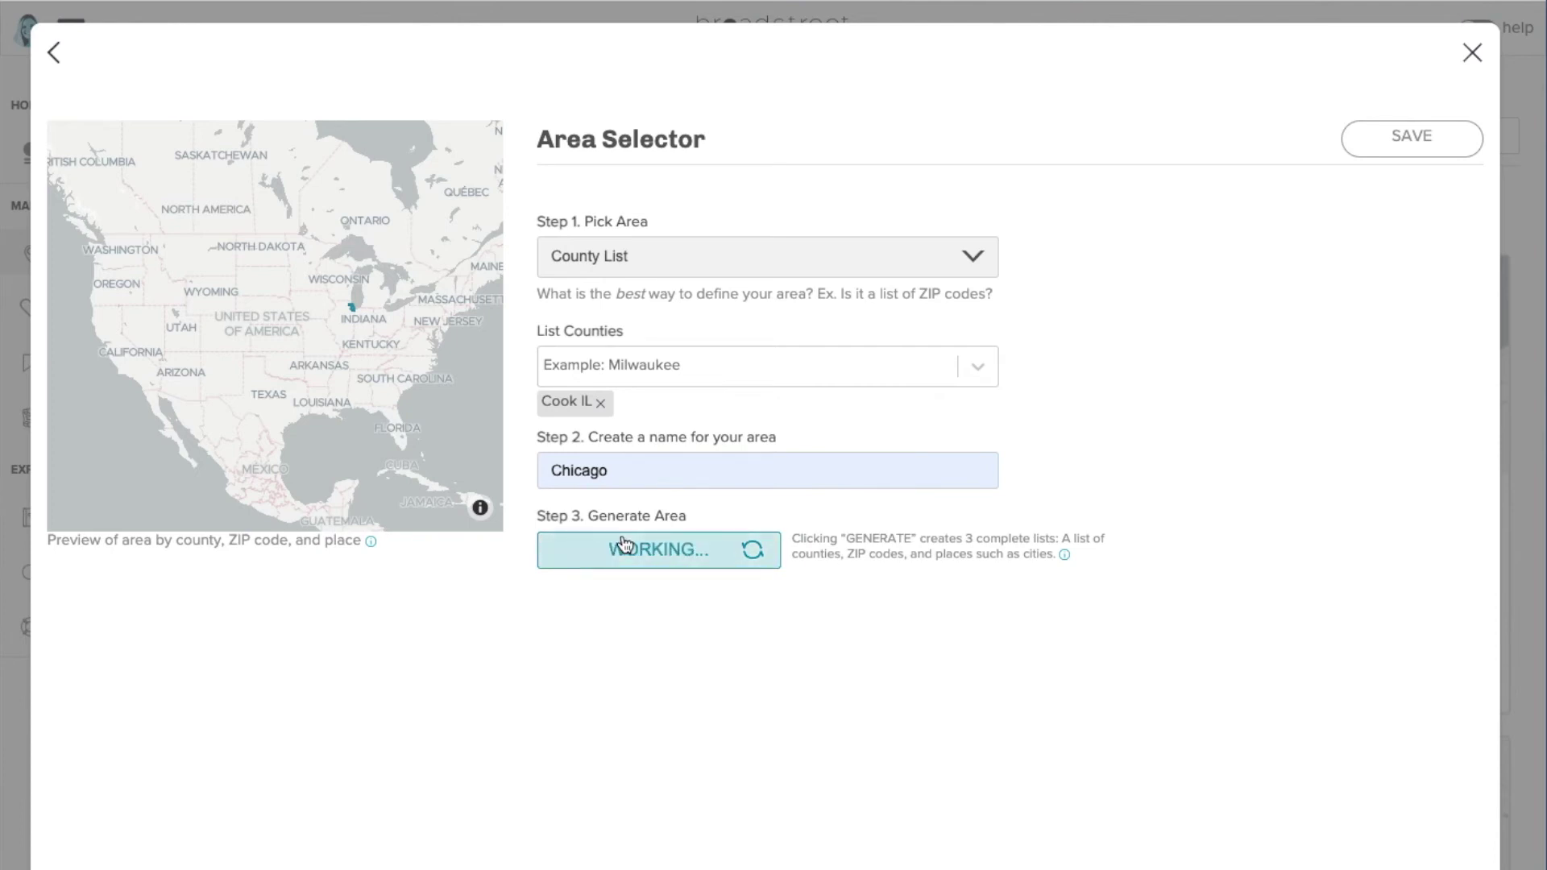
click(1367, 147)
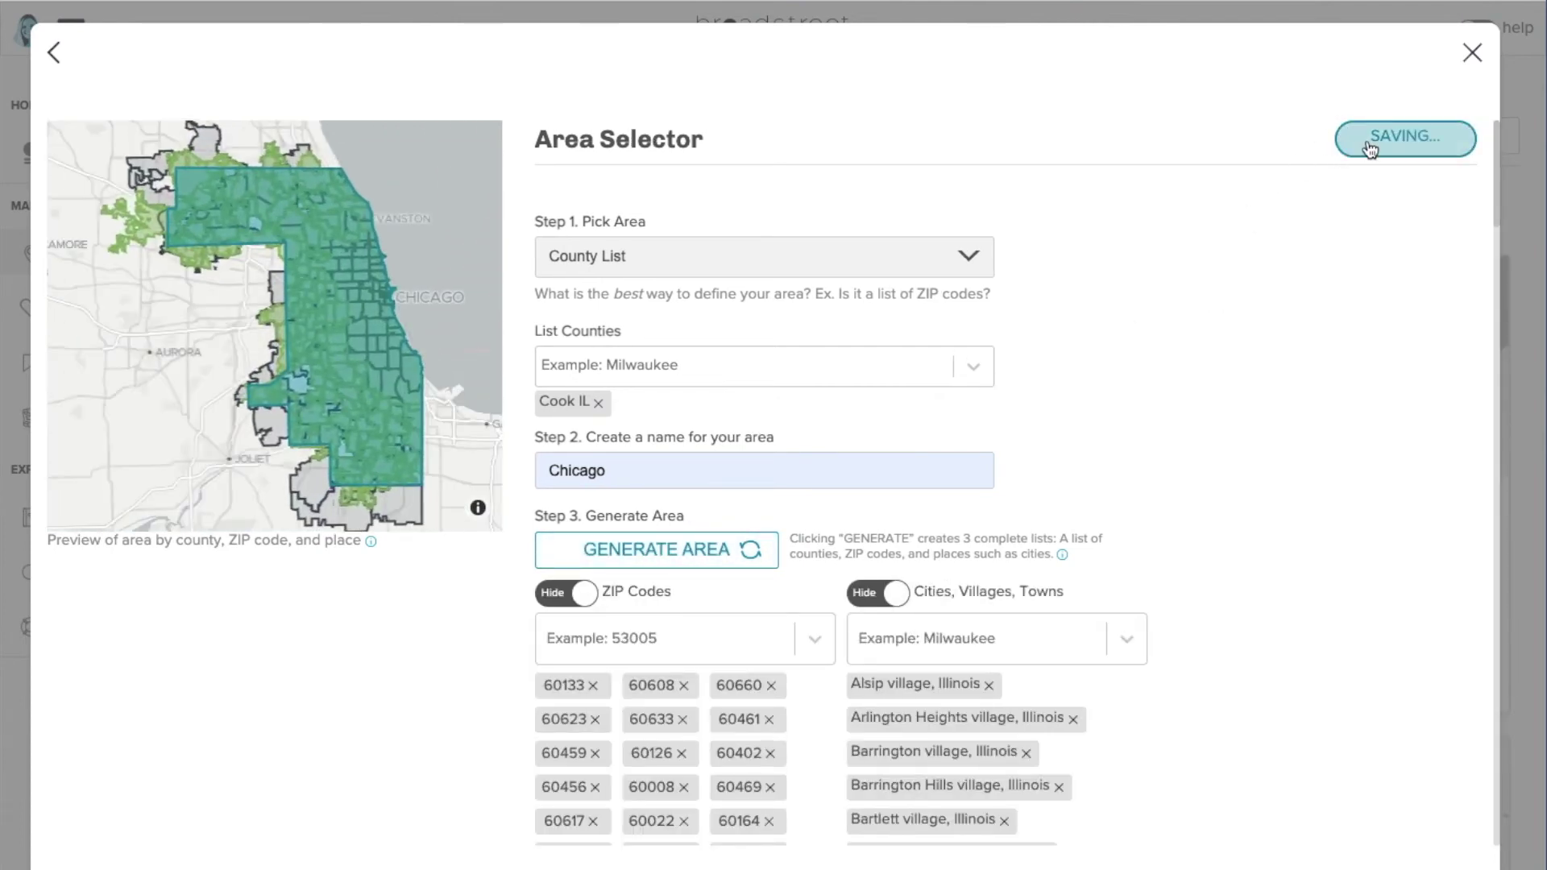
click(1472, 53)
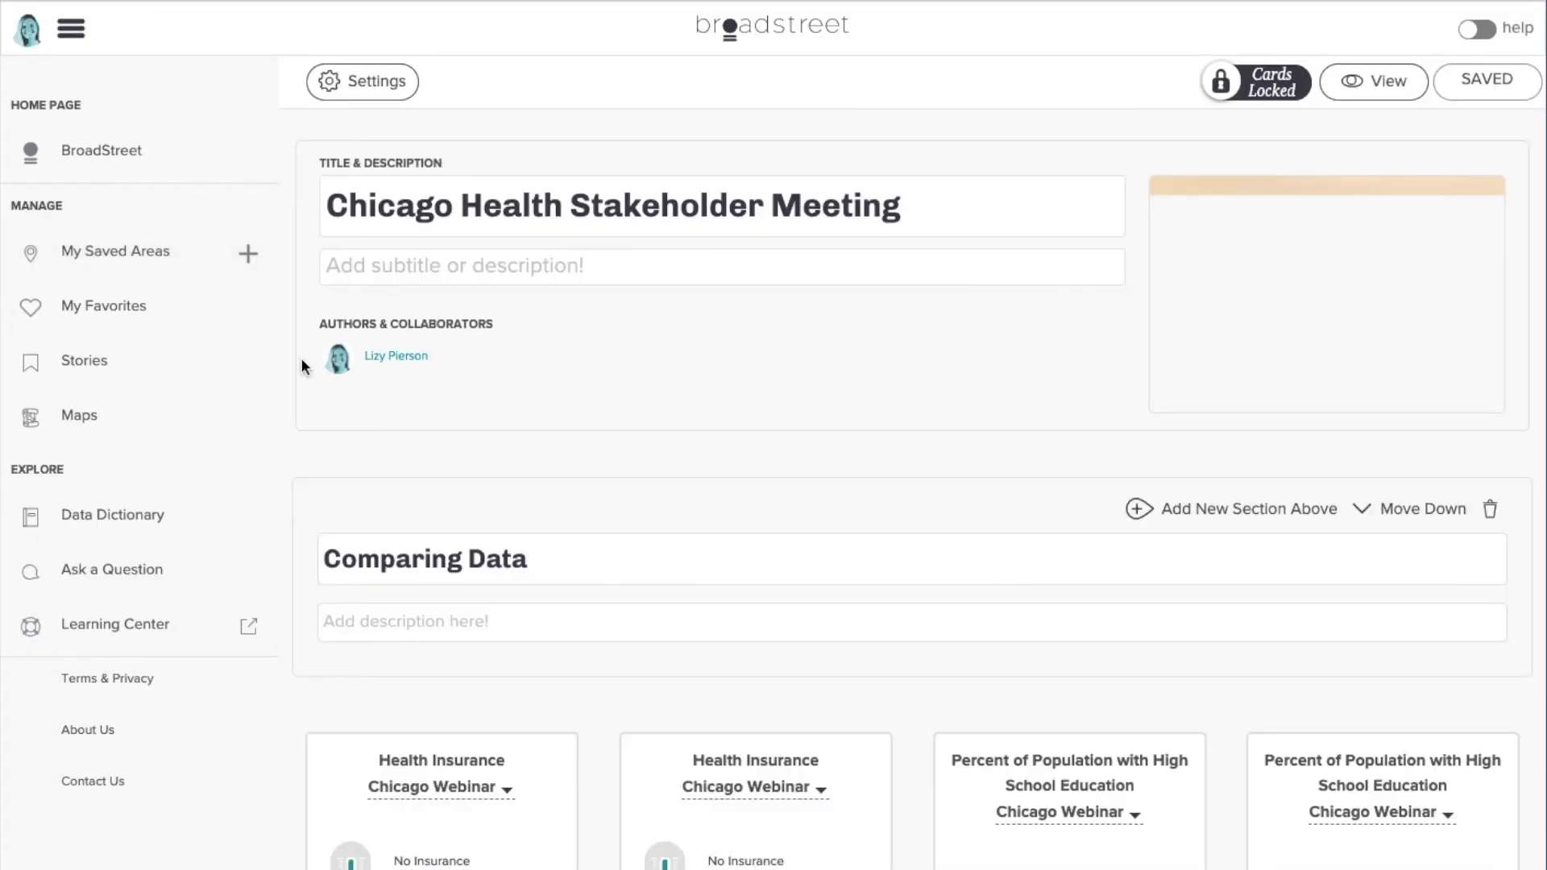
- Switch the second Health Insurance card and the second High School Education card in Comparing Data to the Chicago area
scroll(1035, 549, down, 5)
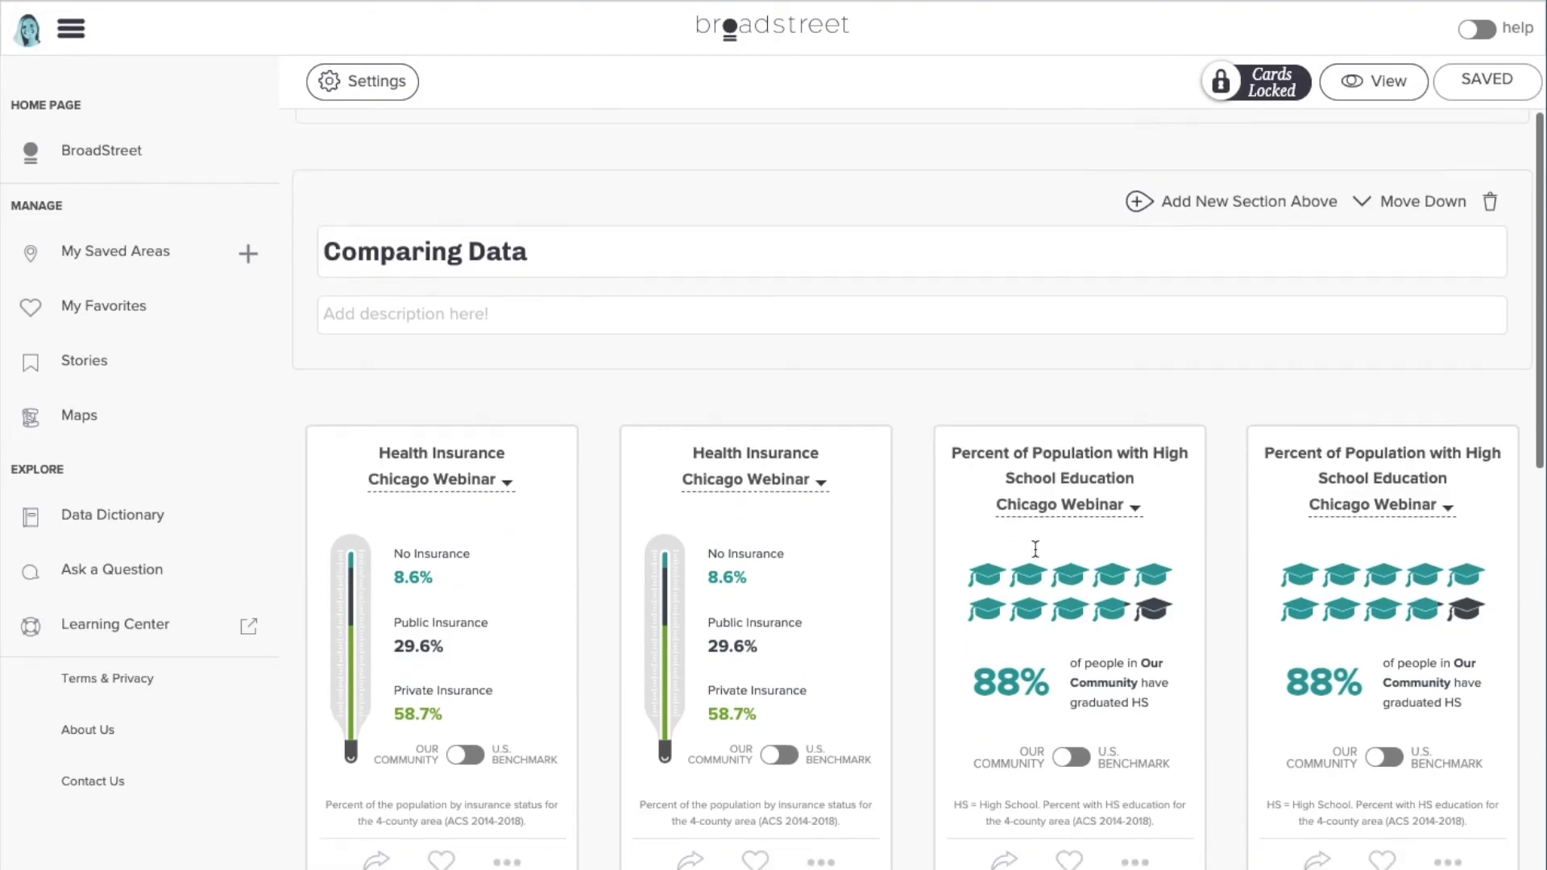
click(818, 420)
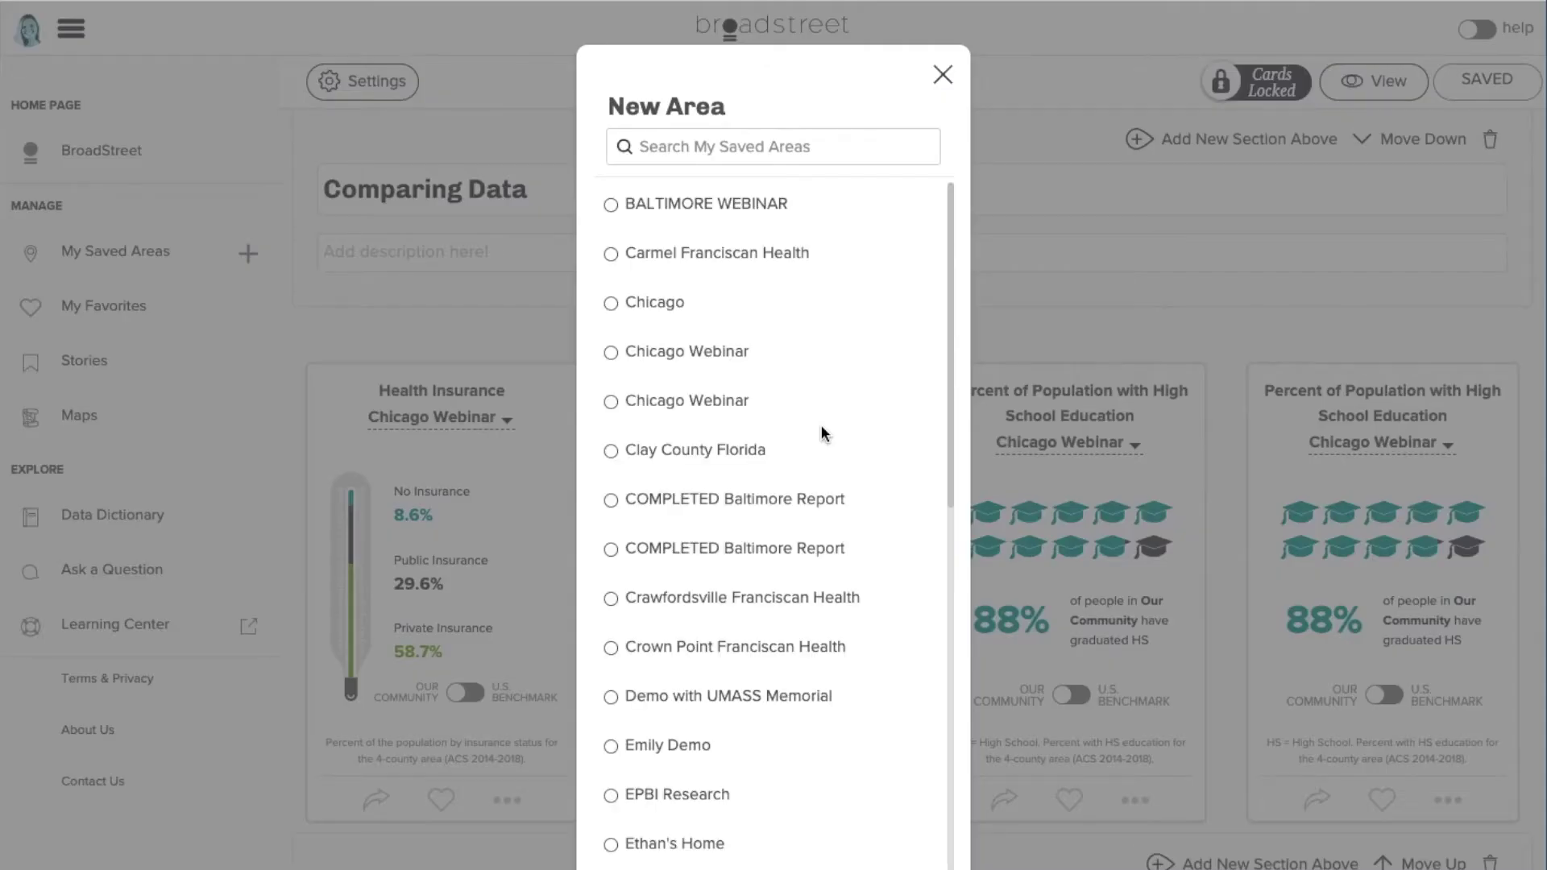
click(708, 316)
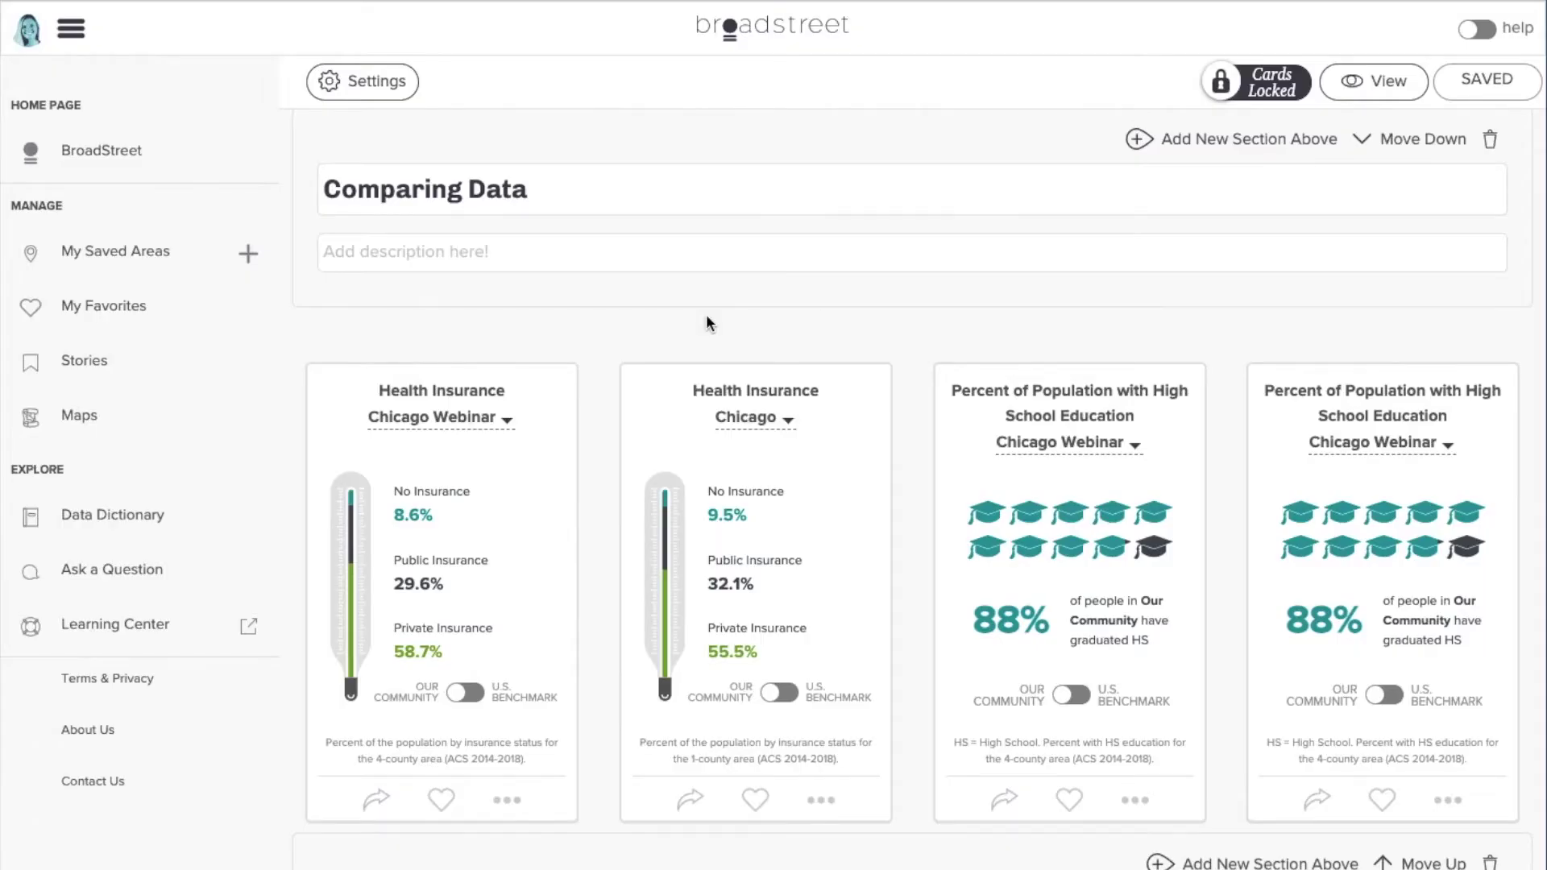
click(1366, 445)
click(678, 302)
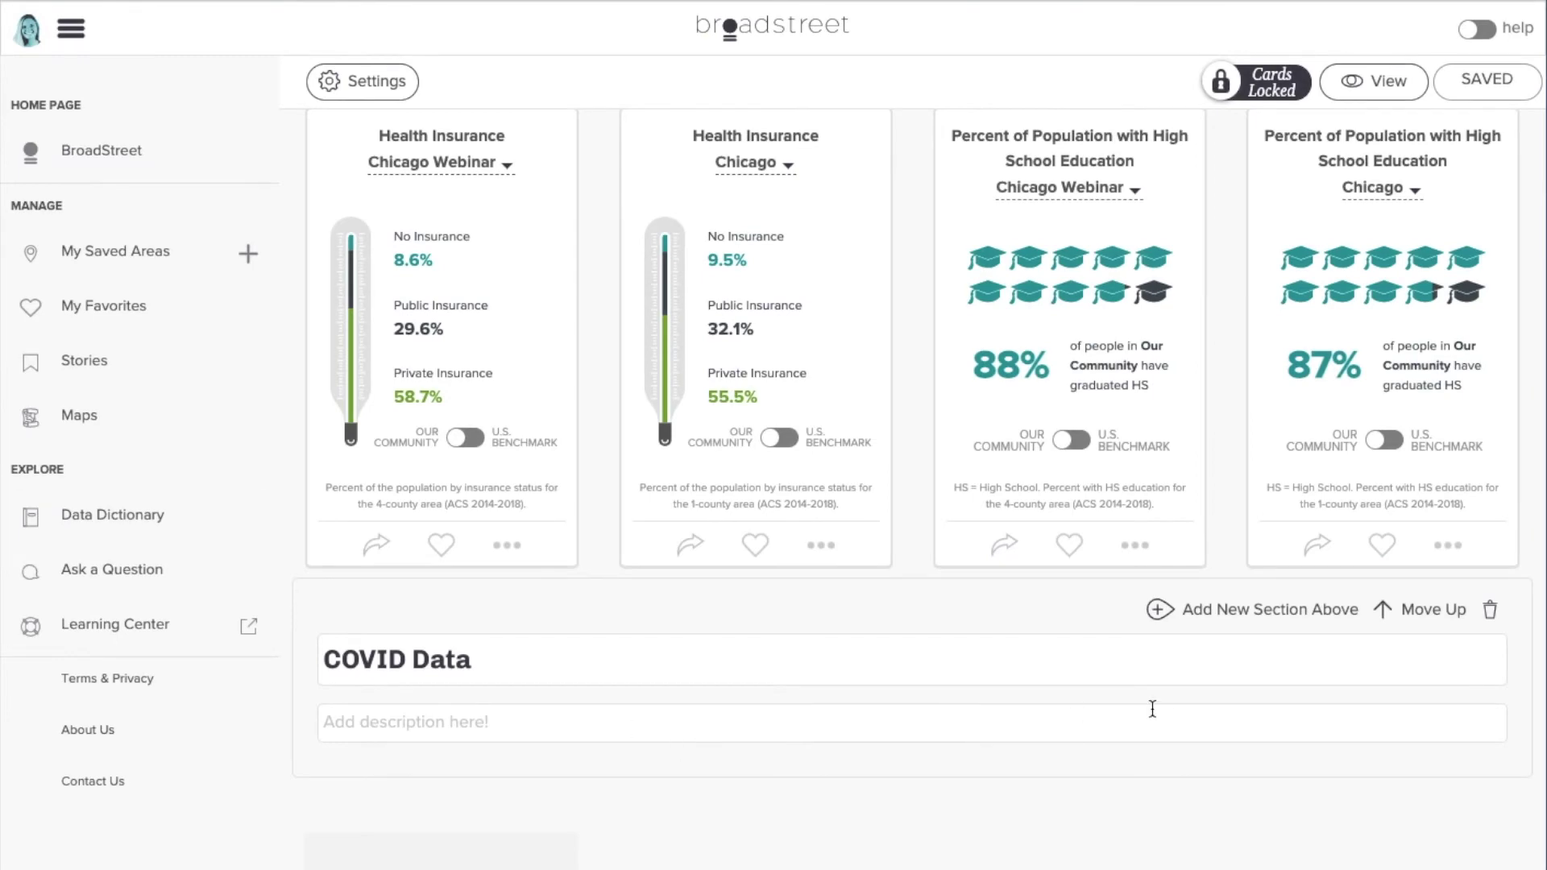
- Add a new section in the Header and text style above the COVID Data section
scroll(1168, 707, down, 3)
click(1240, 348)
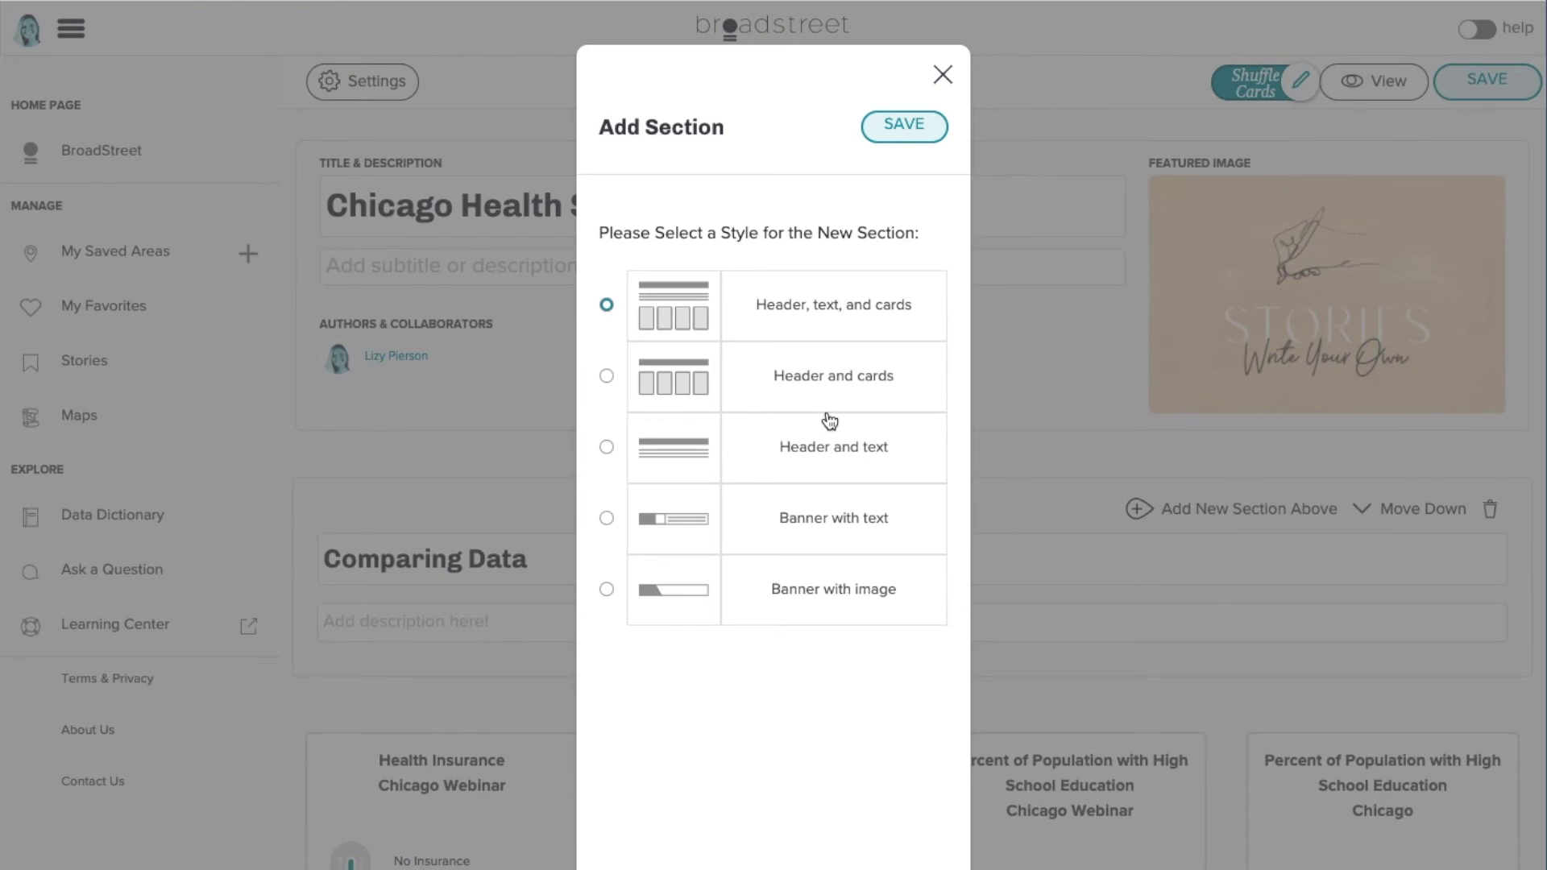
click(605, 448)
click(926, 137)
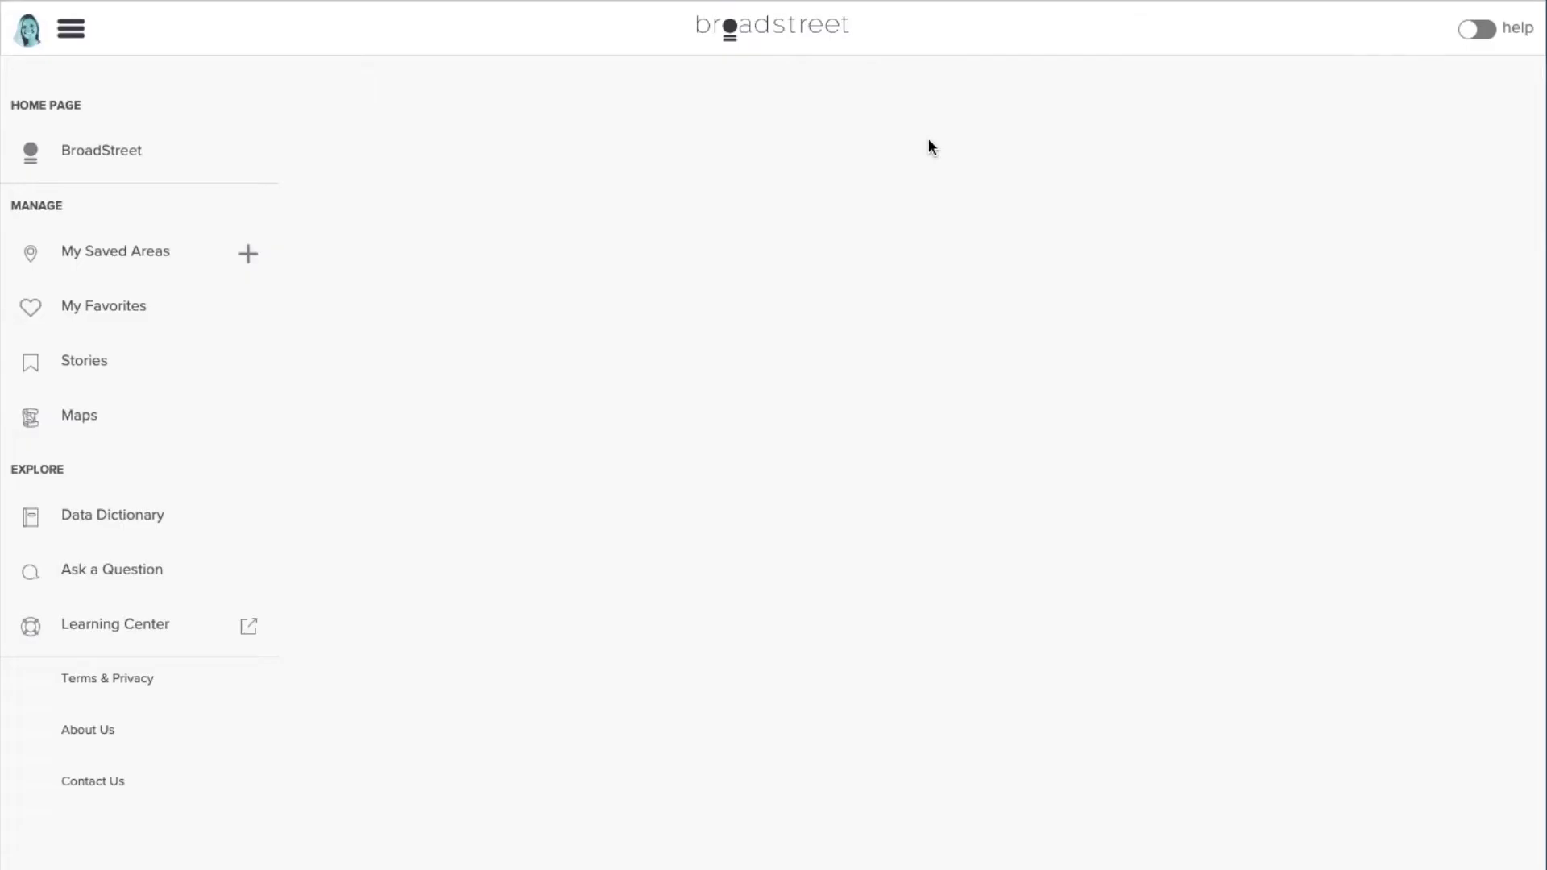
- Title the new section "Meeting Notes", enter the description "BroadStreet is awesome!" and save the story
scroll(564, 560, down, 7)
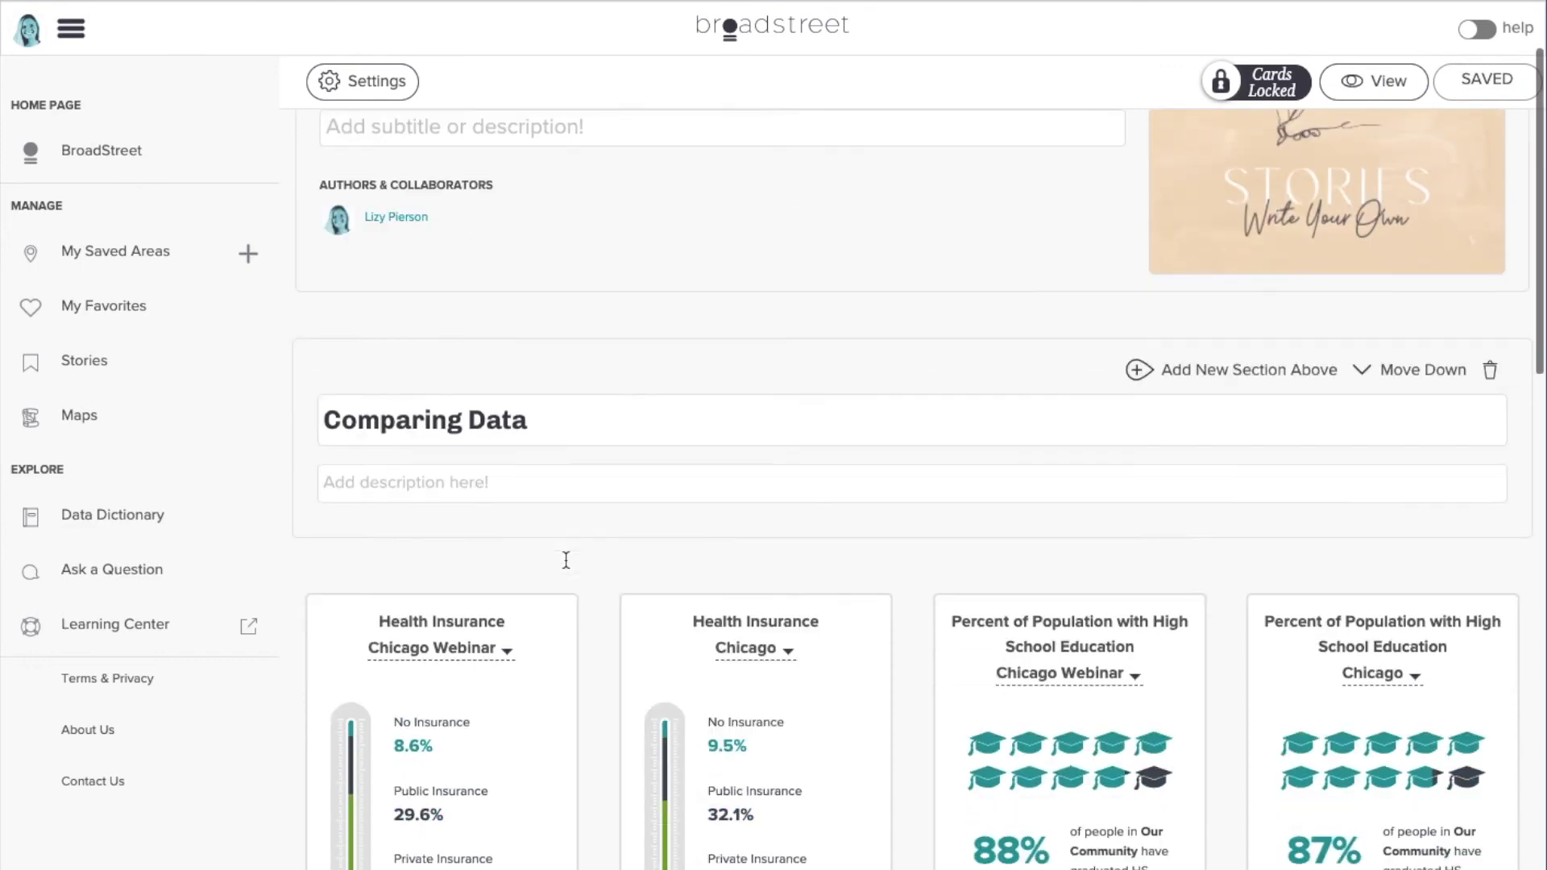
scroll(568, 556, down, 3)
triple_click(483, 417)
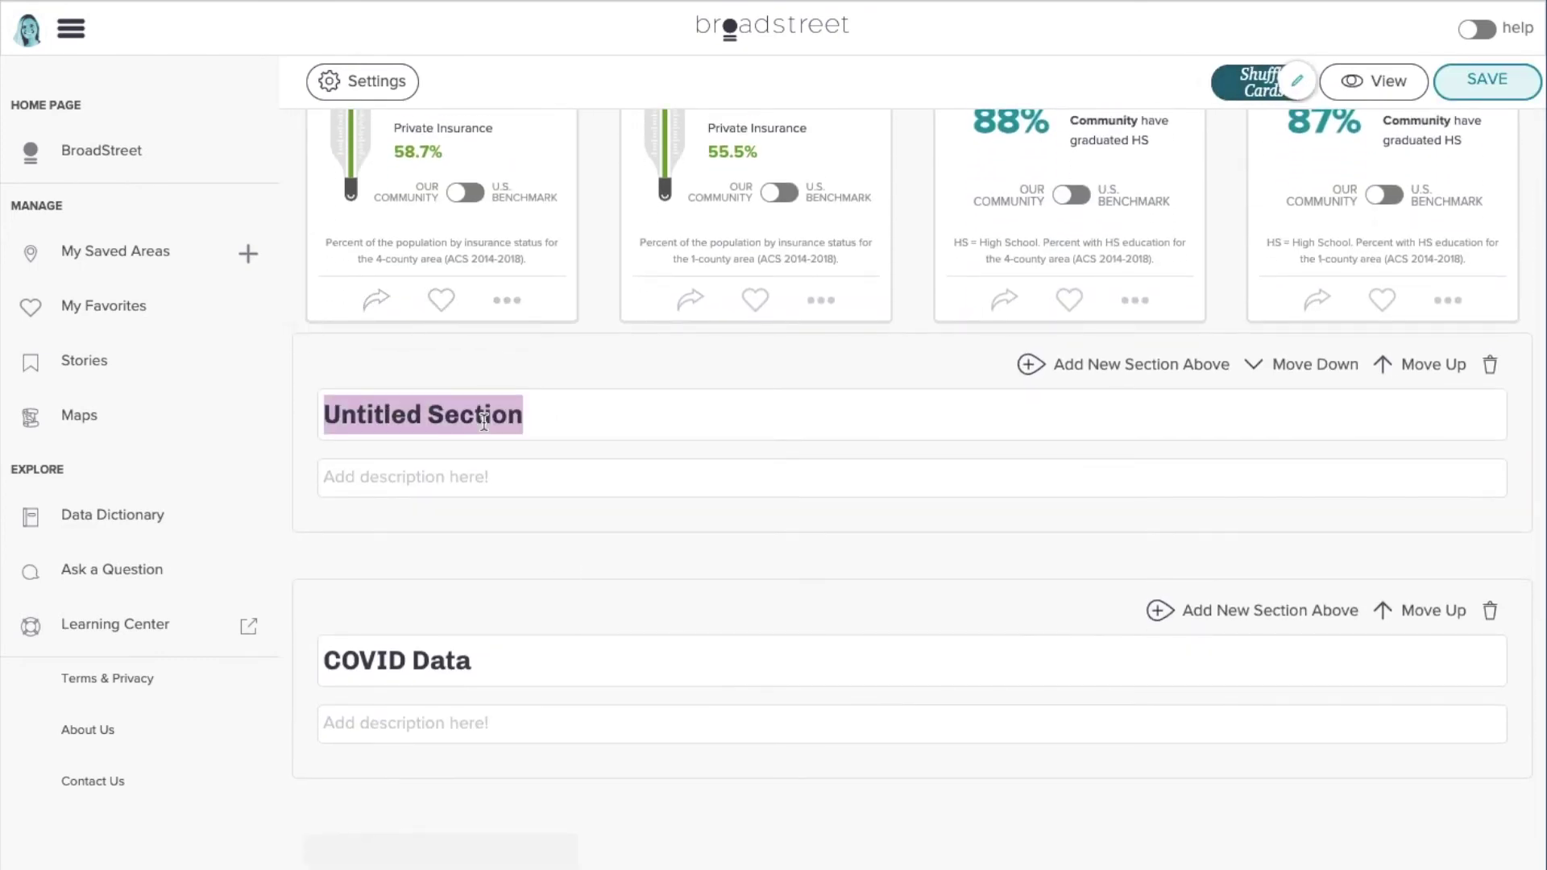
text(Meeting N)
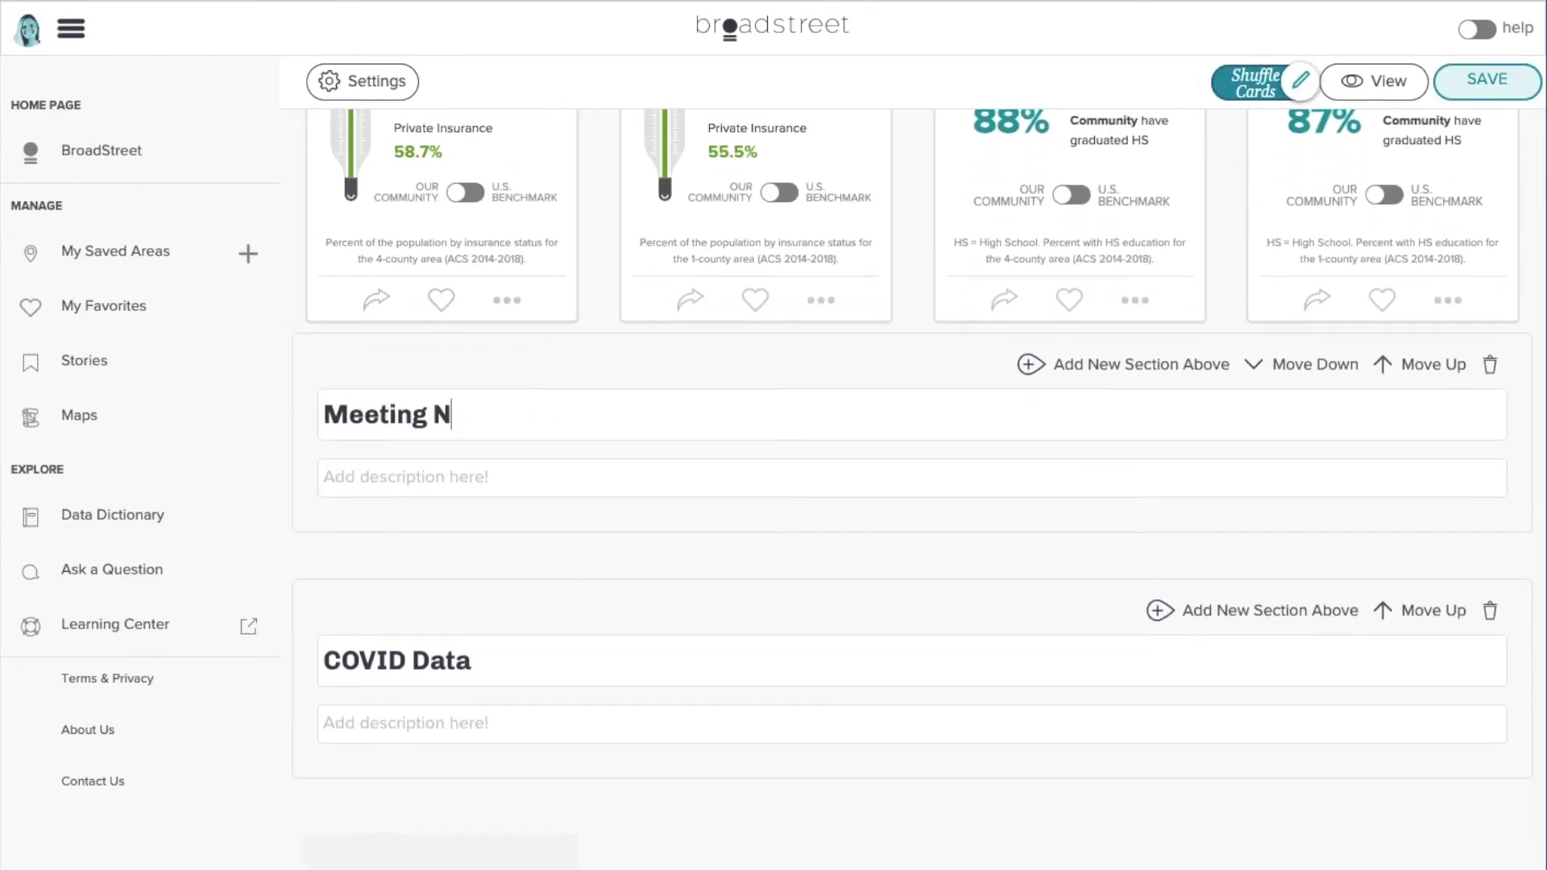
text(otesBroadStreet is awesome!)
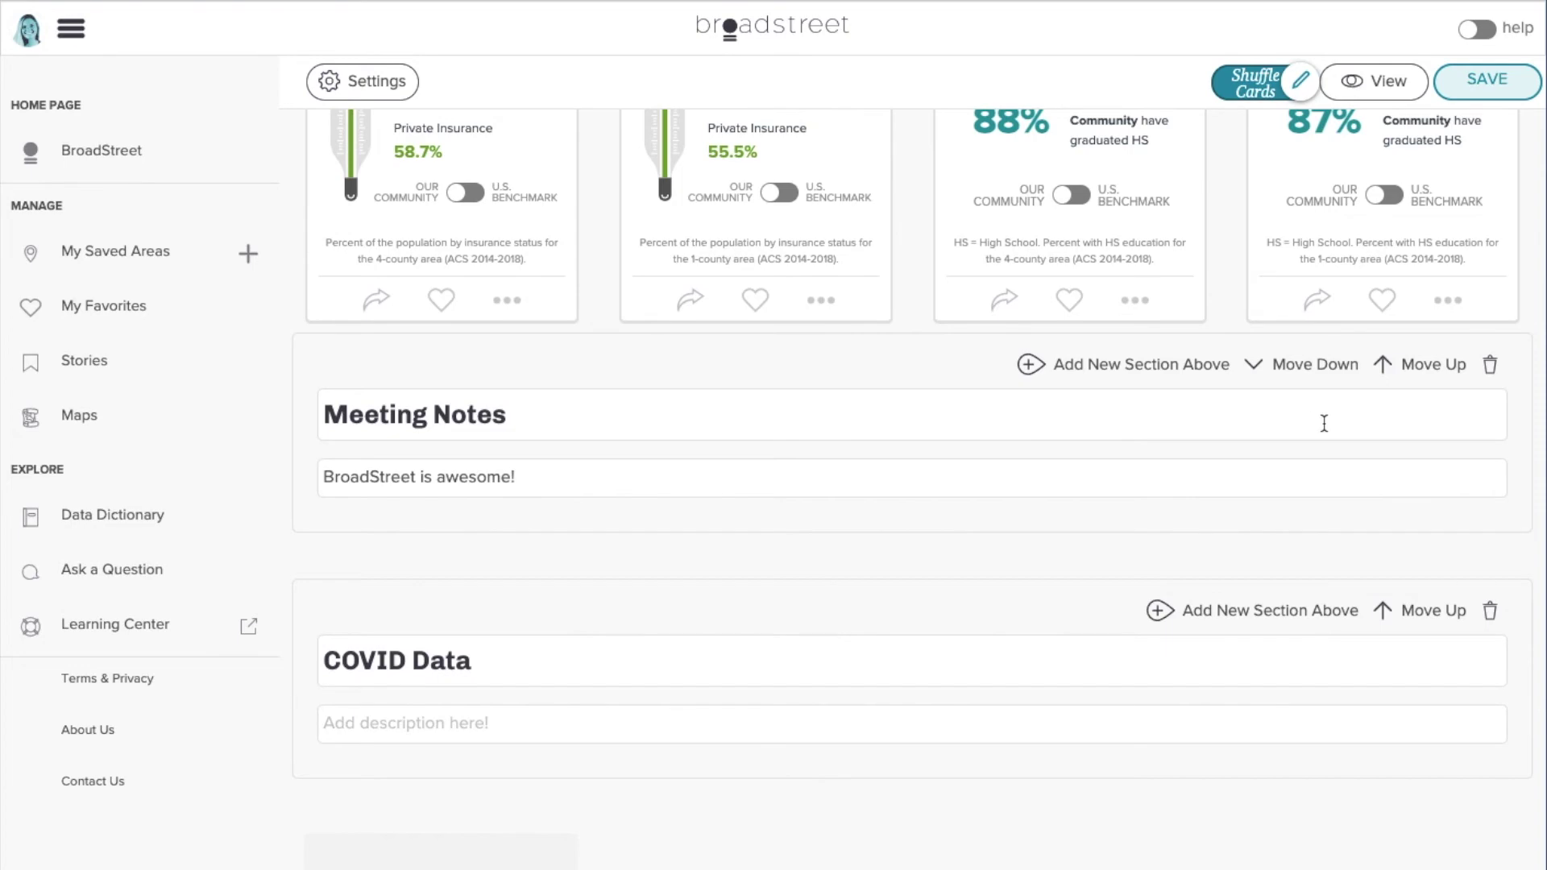
click(1495, 93)
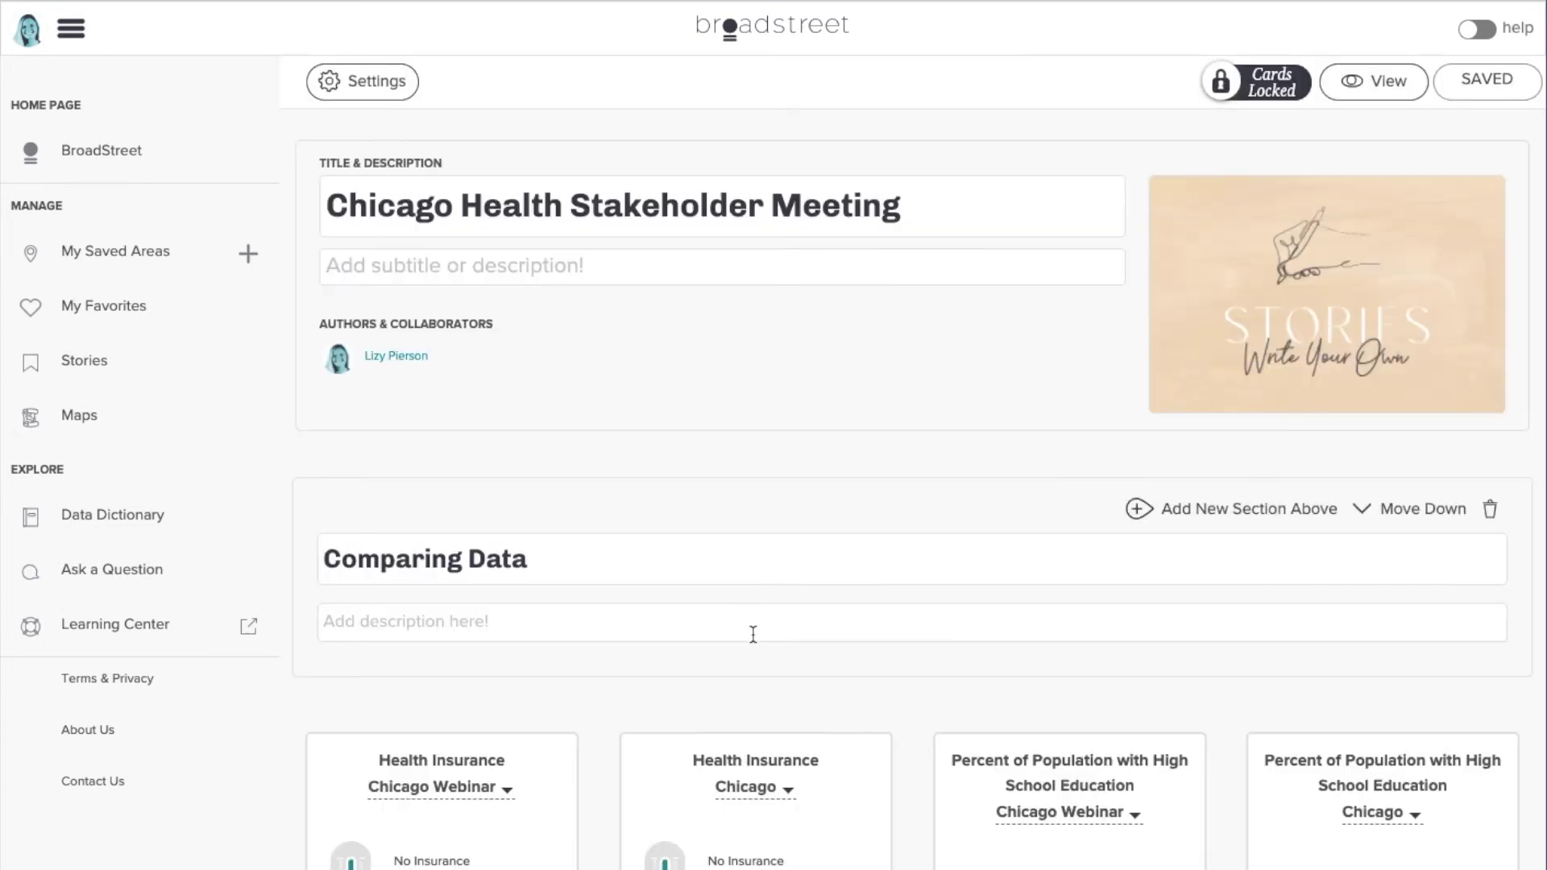
- Create a new map for the saved Chicago Webinar area and open it in the Map Room
scroll(751, 632, down, 15)
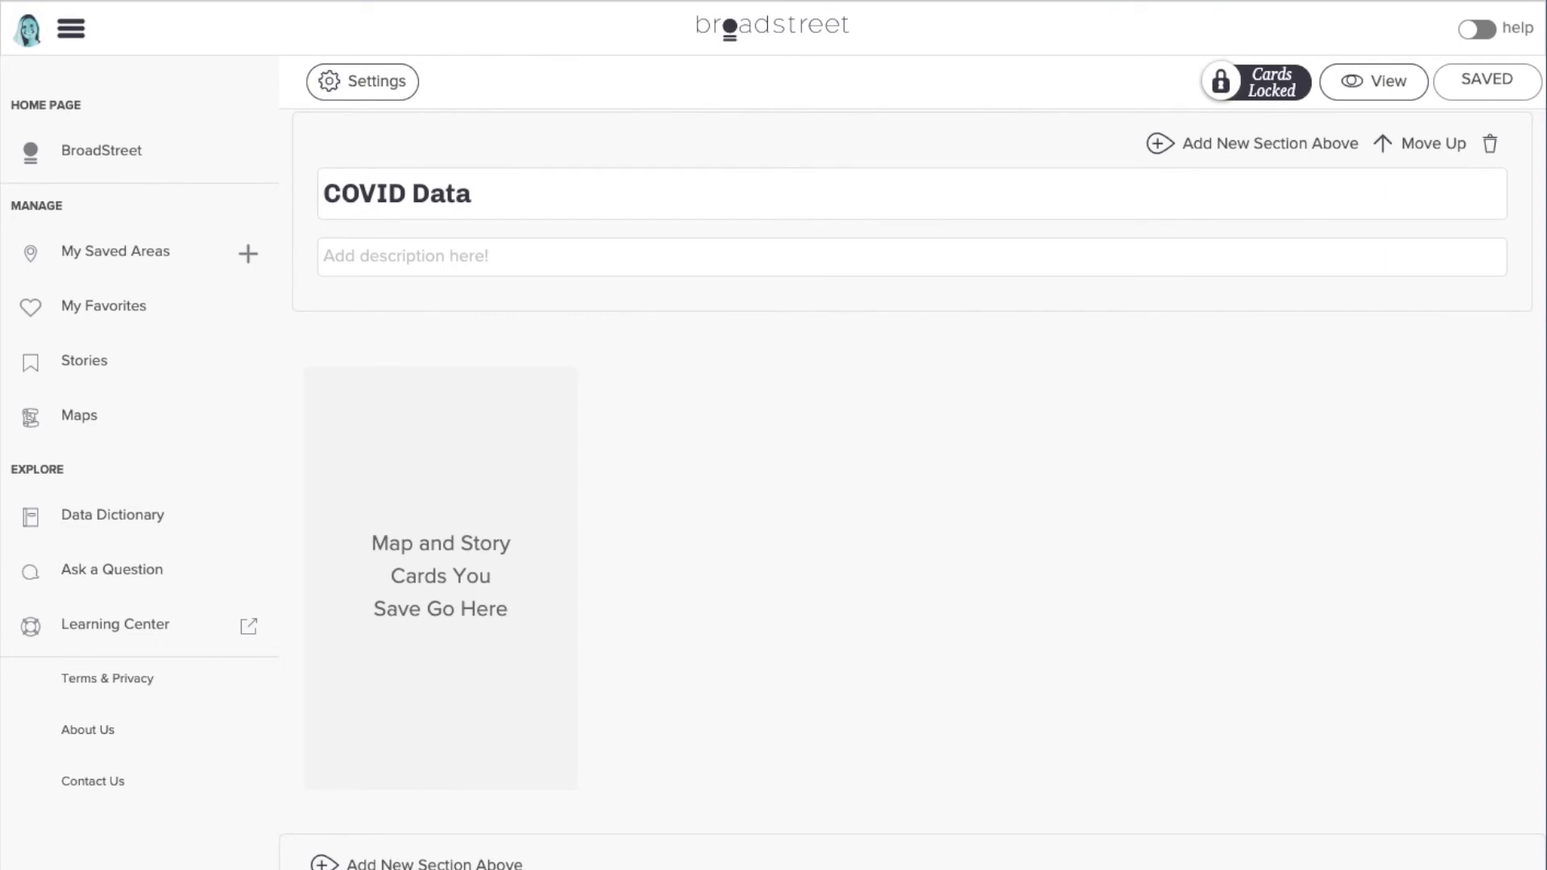
click(121, 425)
click(440, 449)
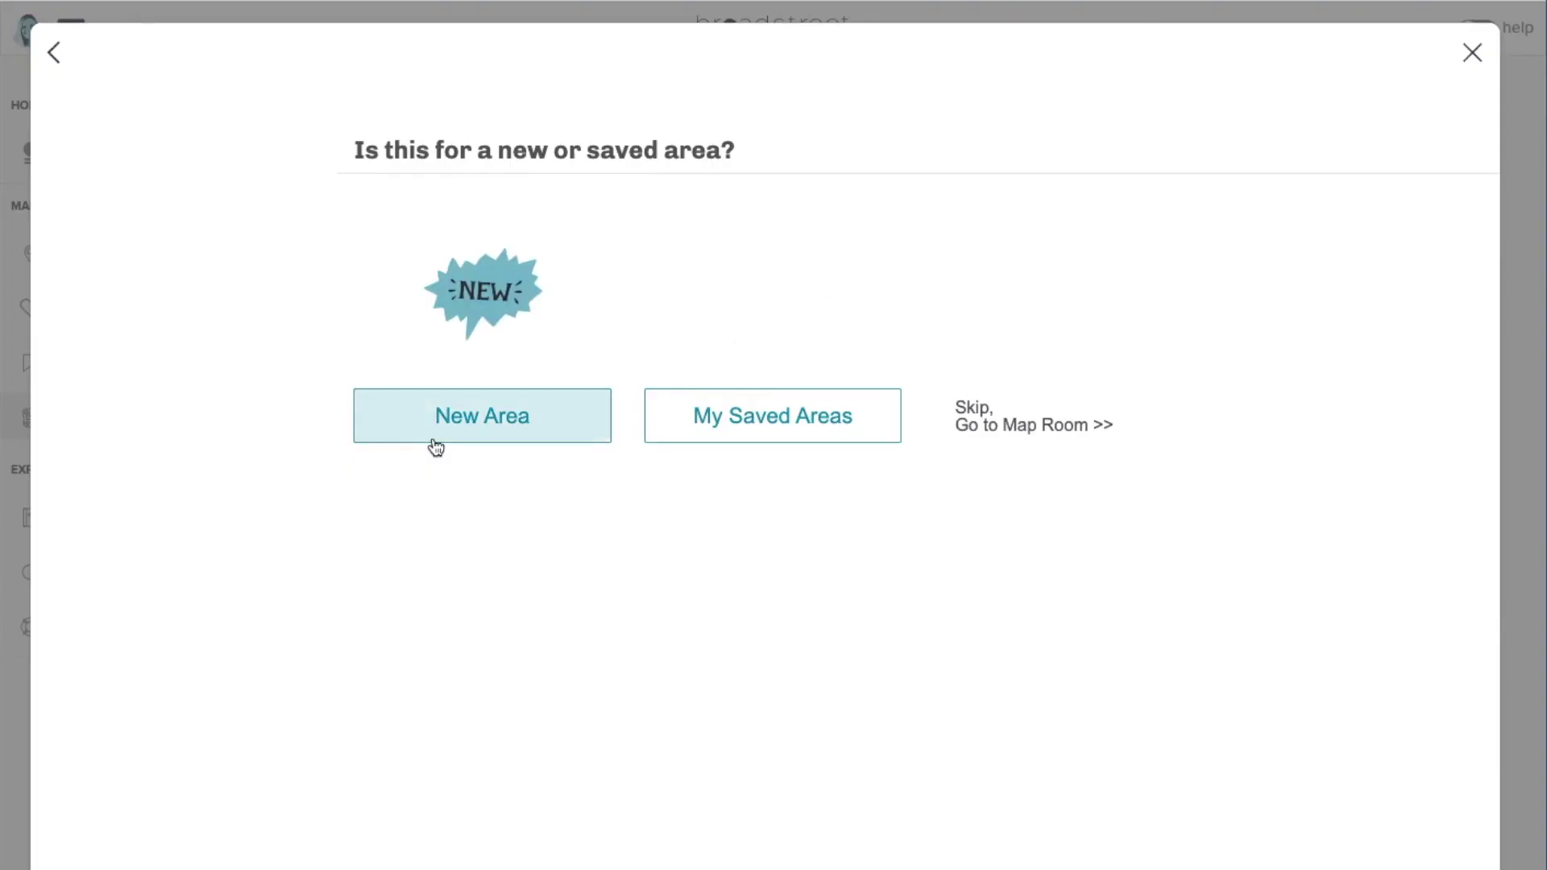
click(769, 414)
click(636, 408)
click(1411, 138)
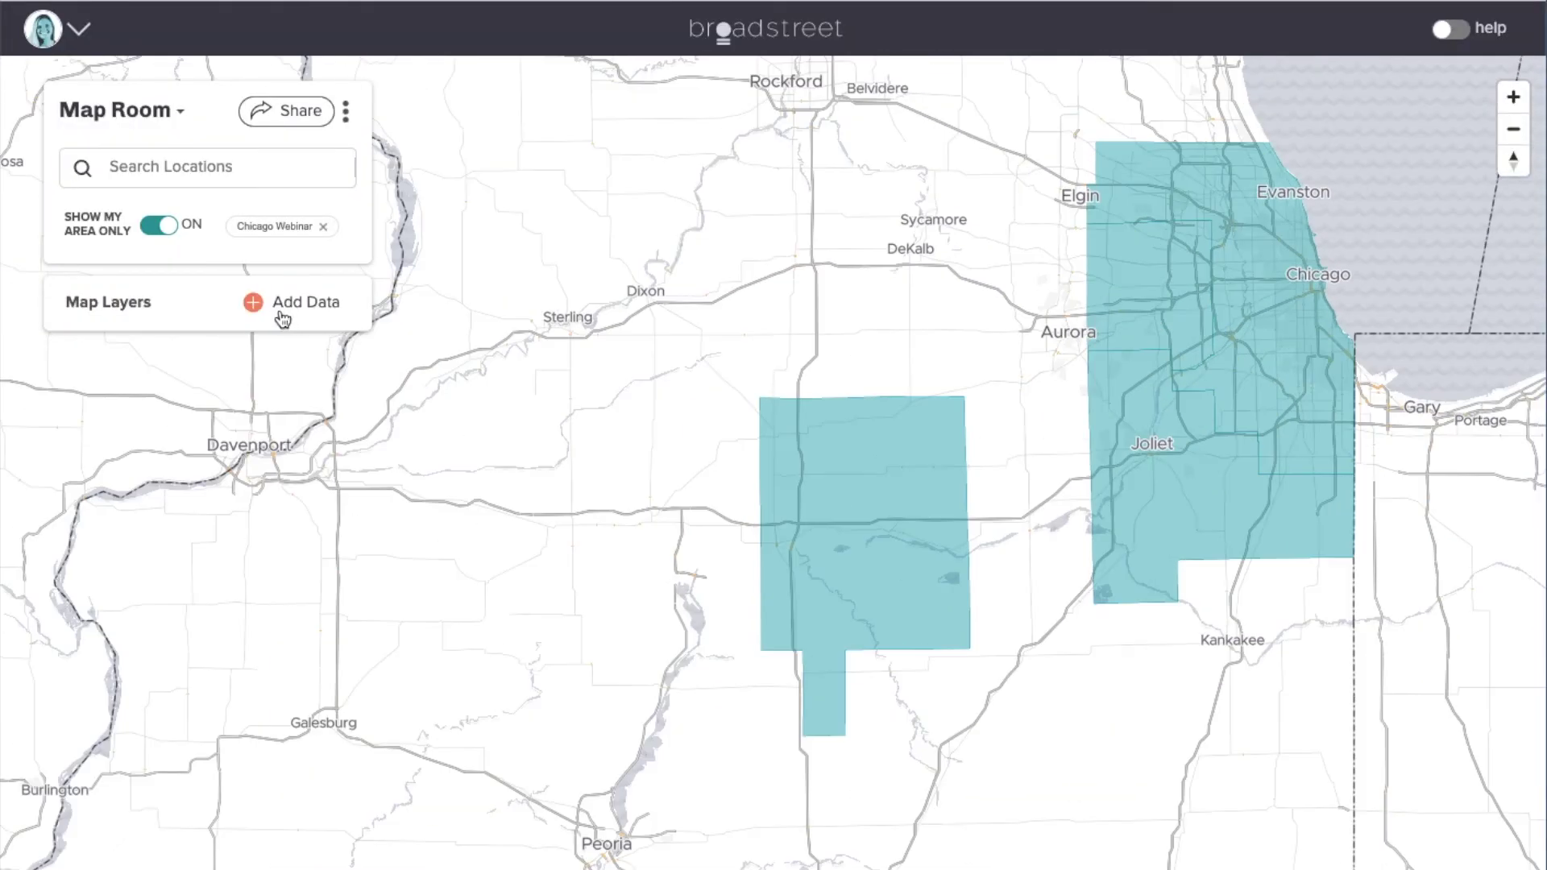
- Search the indicators for "covid" and add COVID-19 Deaths/Cases Percentile, COVID-19 2020 to the map
click(278, 304)
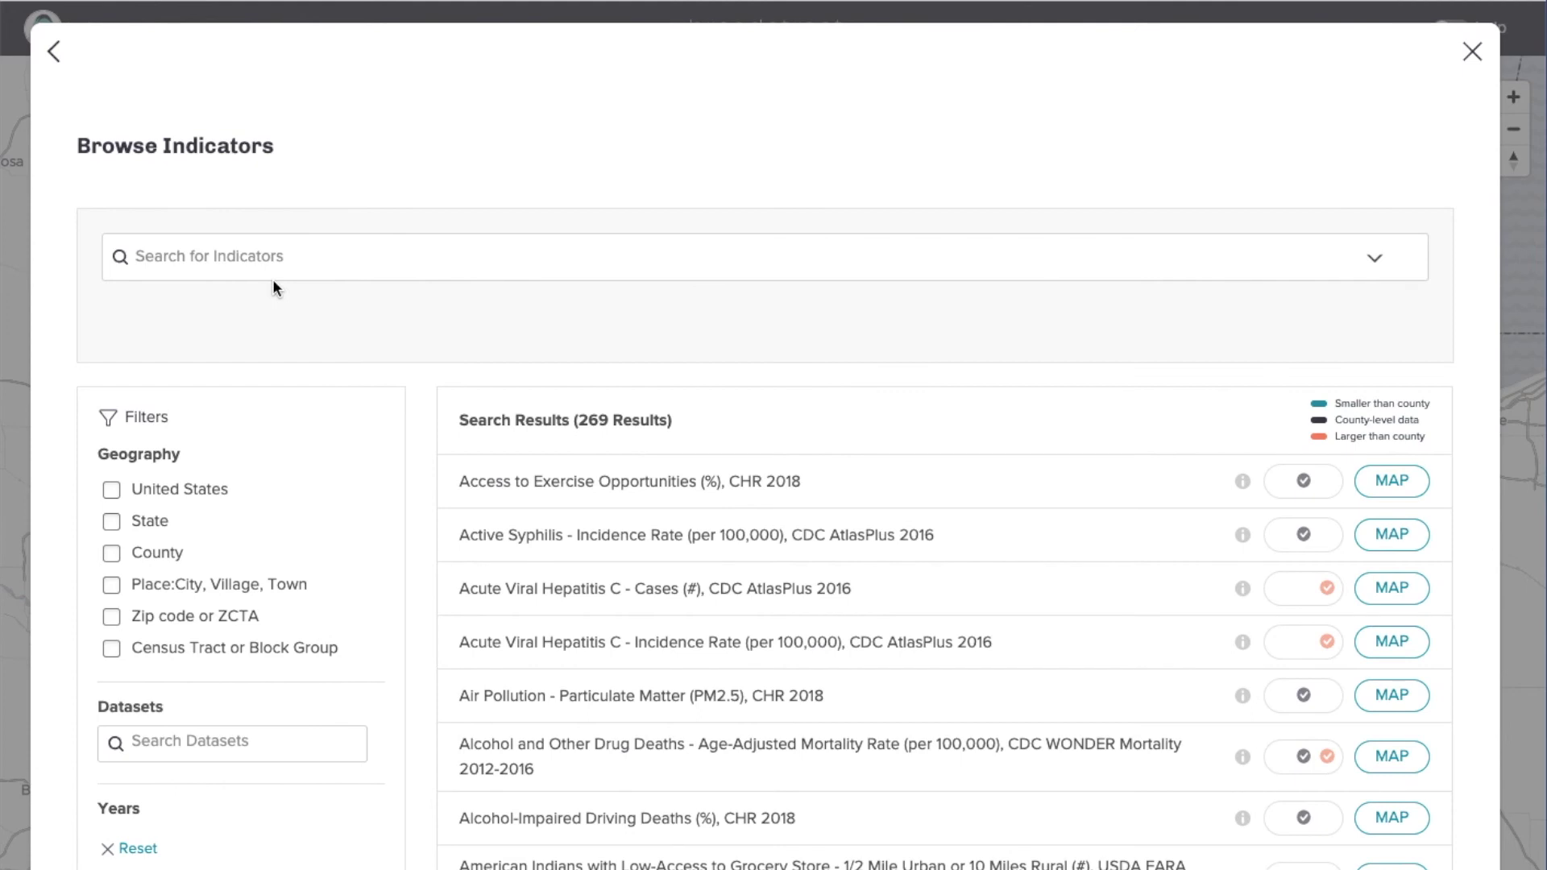
click(278, 270)
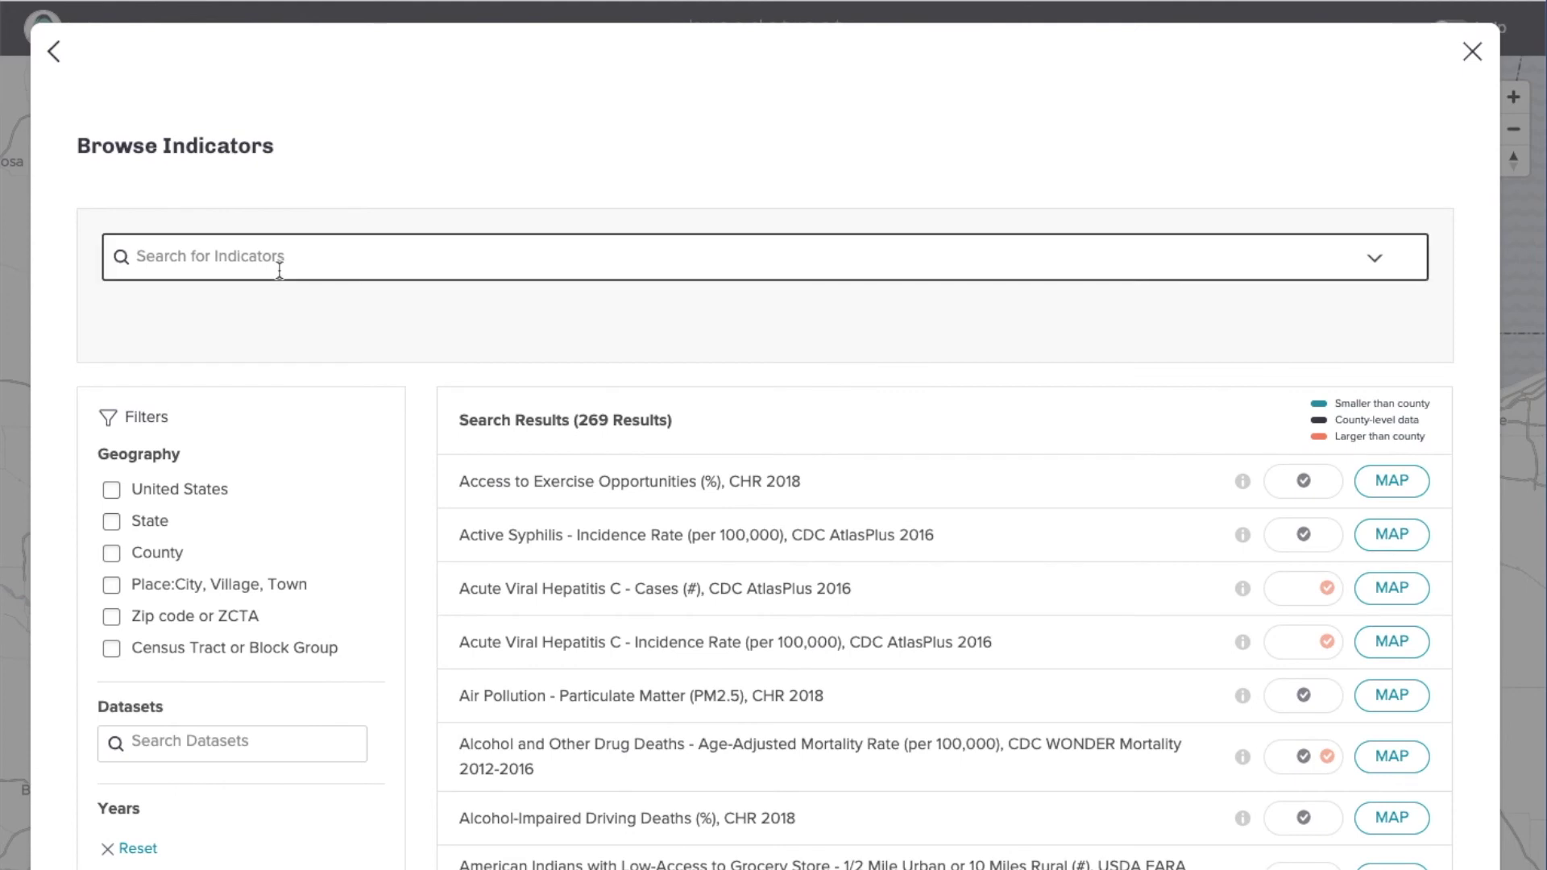
text(covid)
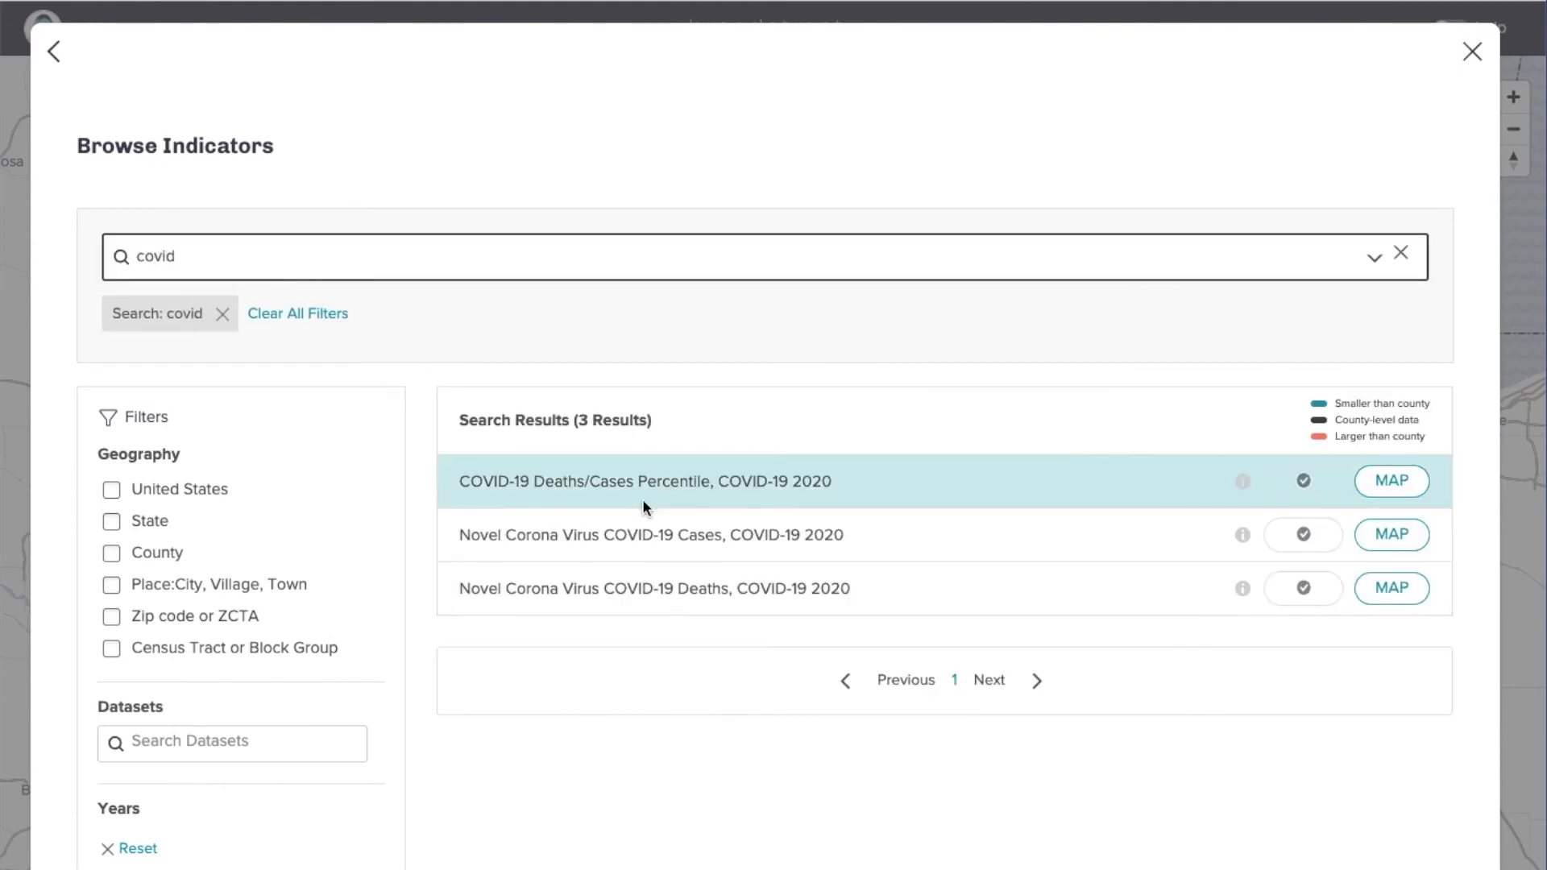
click(1389, 483)
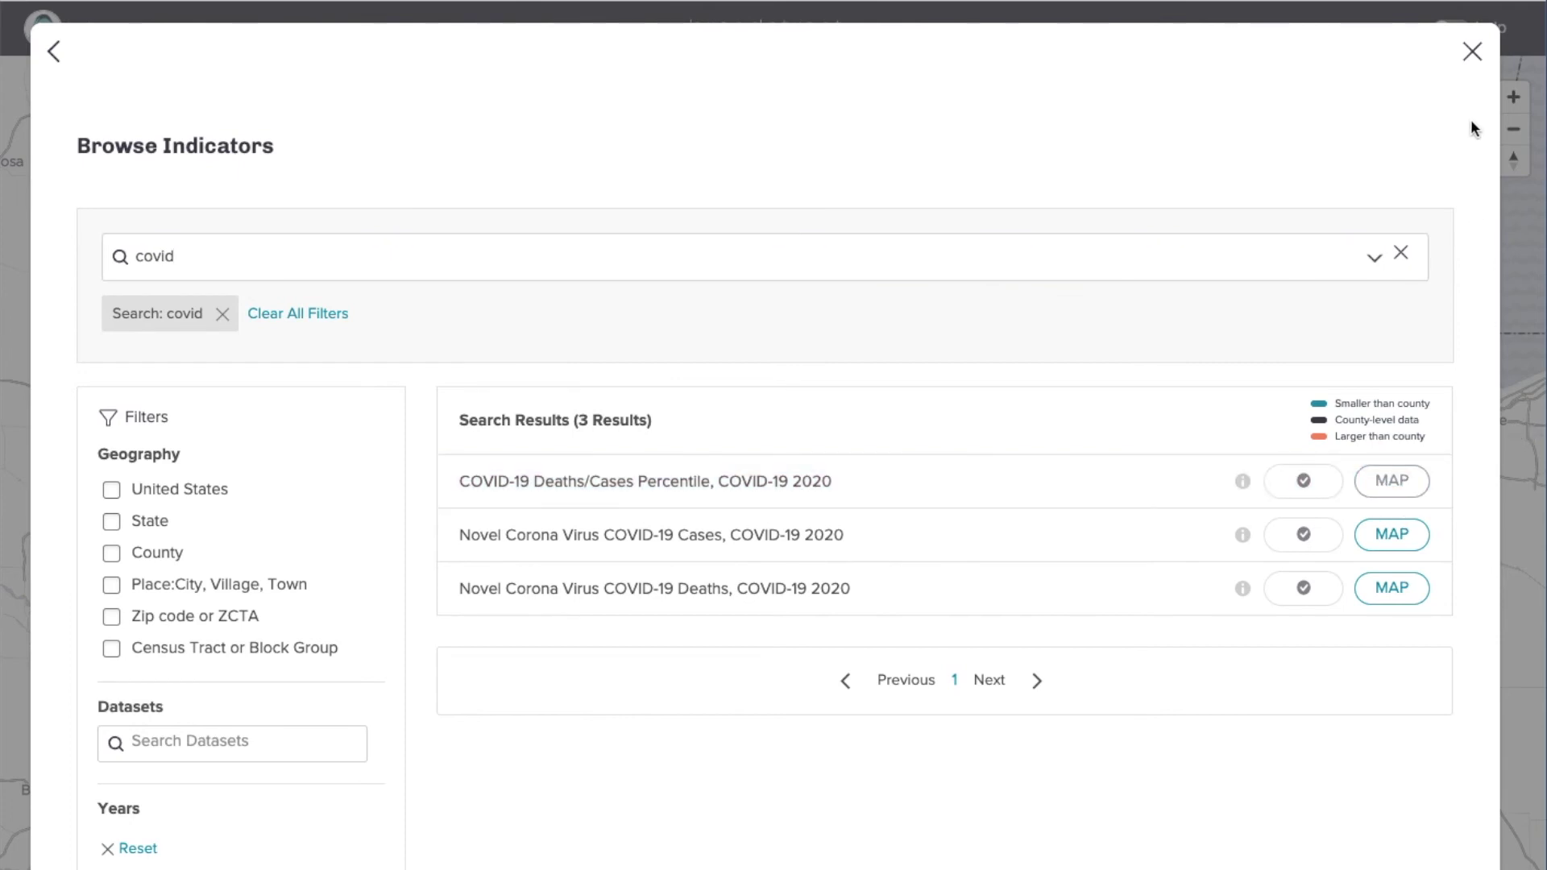
click(1471, 53)
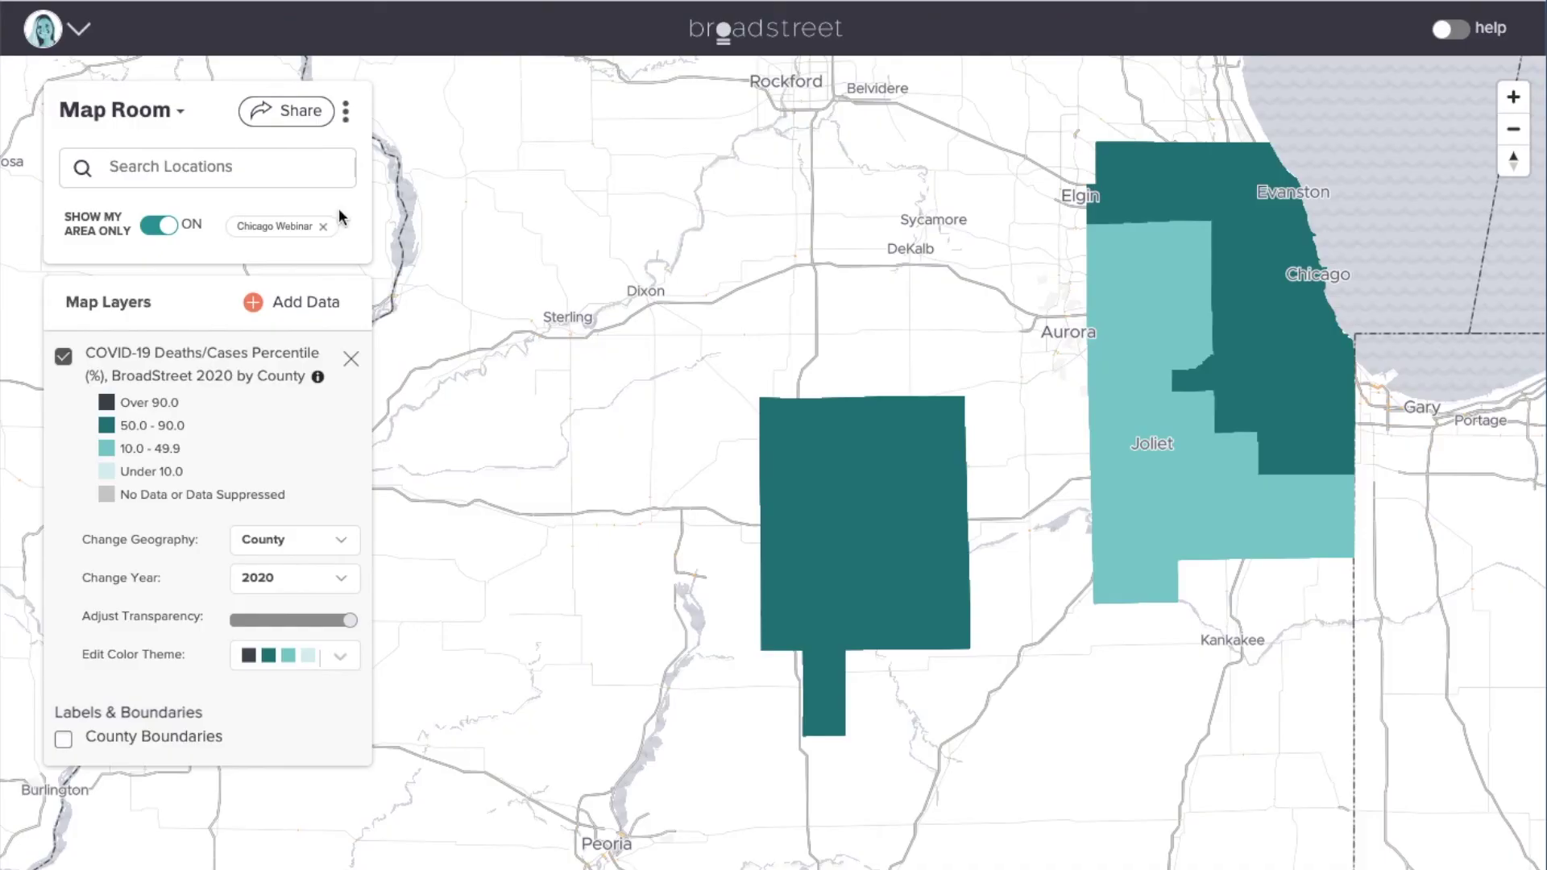
- Save the COVID-19 map with the title "COVID Deaths, Chicago Health" and return to the Map Room
click(346, 111)
click(304, 235)
text(COVID Deaths, Chicago Health)
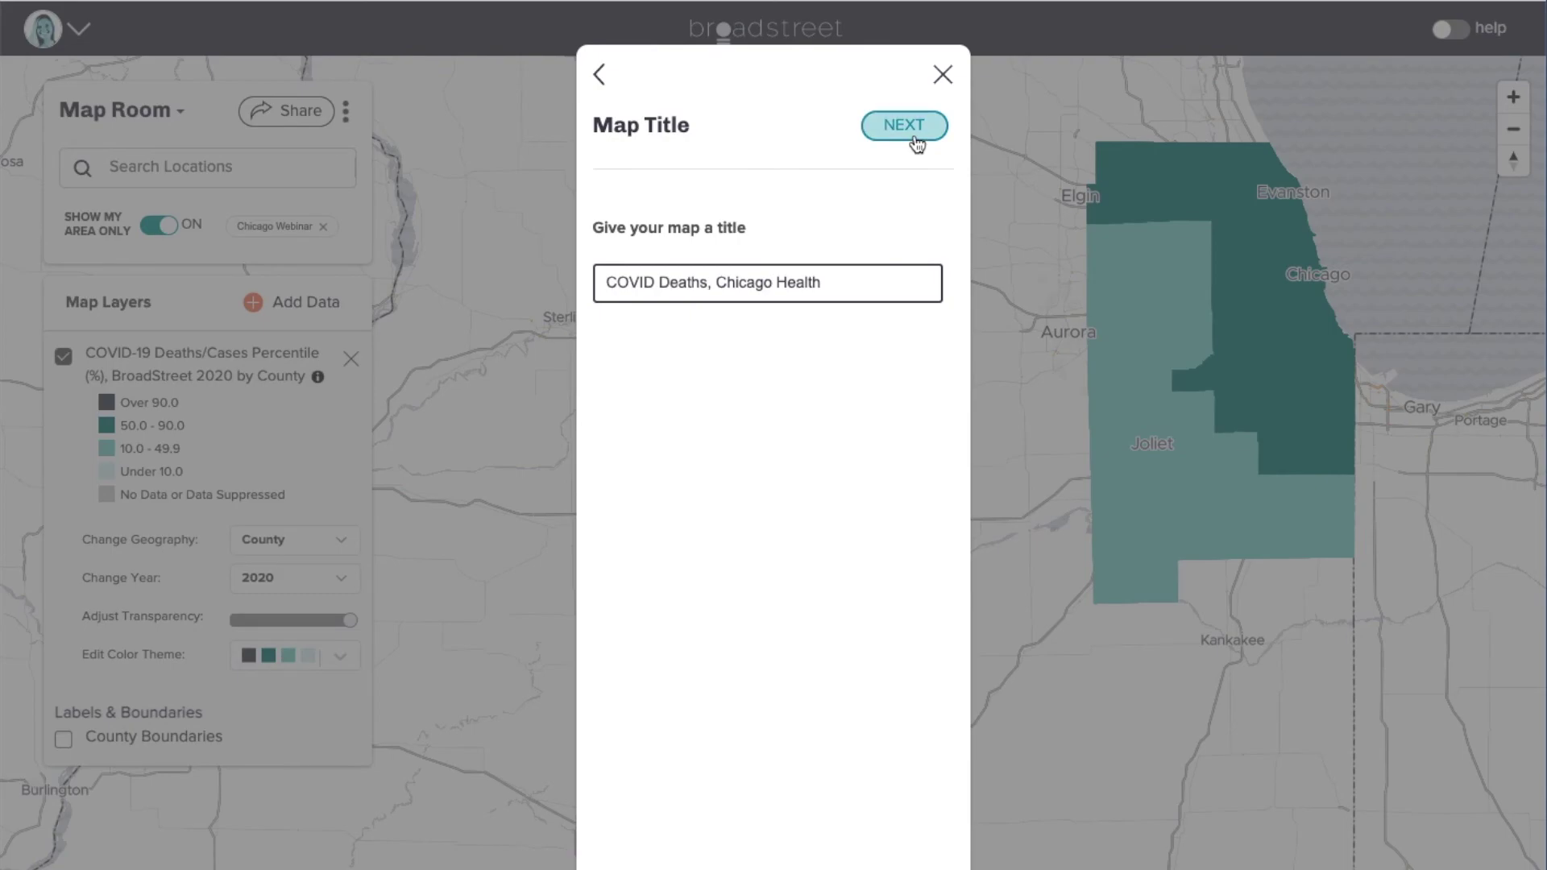
click(903, 125)
click(642, 545)
click(899, 124)
click(942, 74)
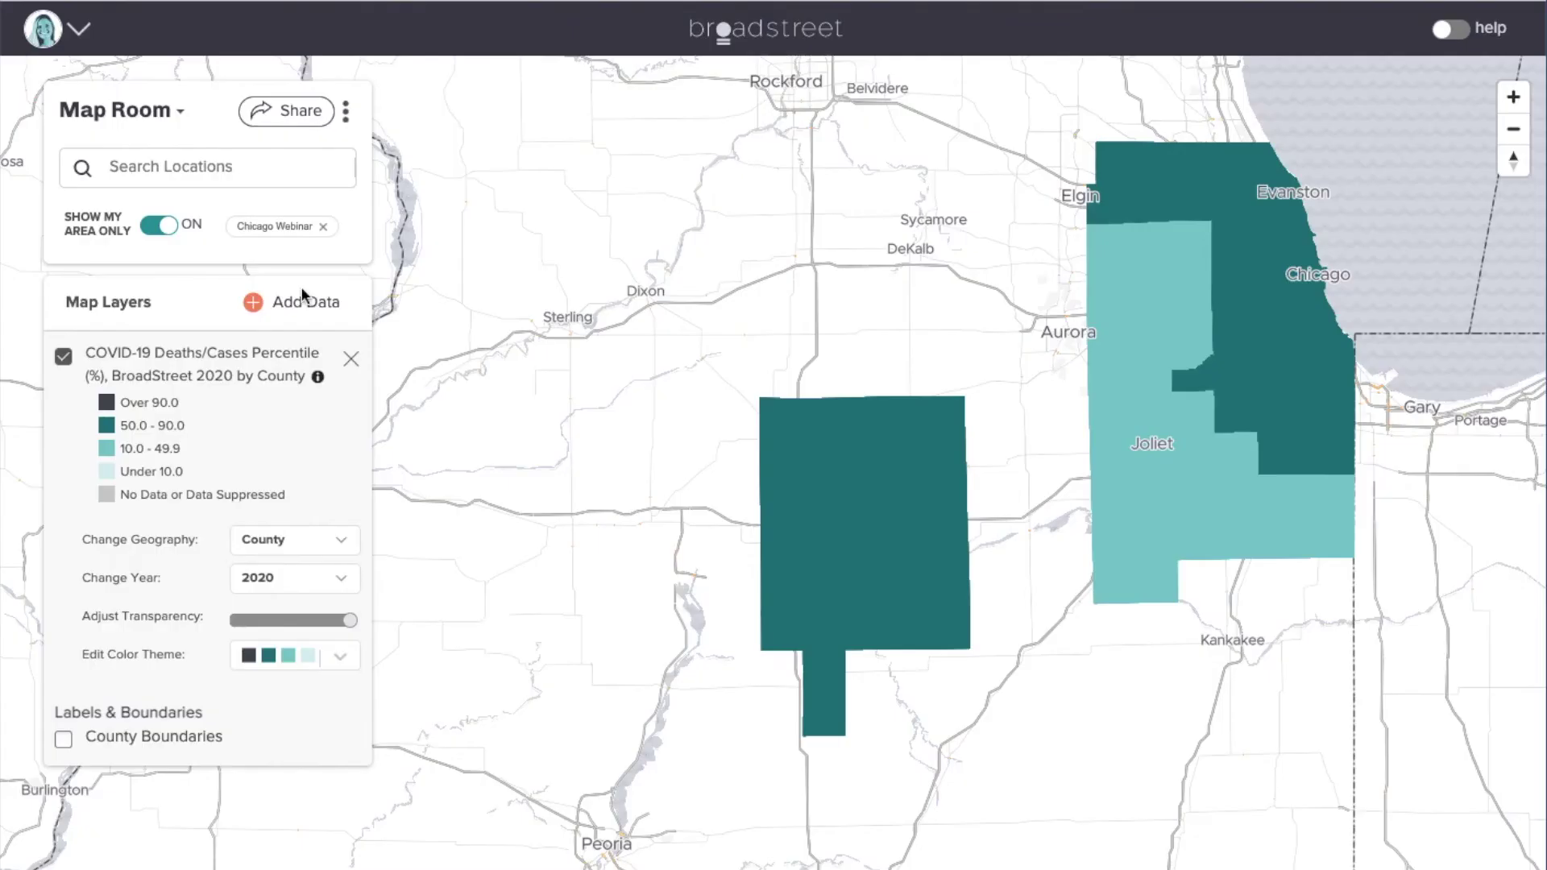
- Search the indicators for "diabetes" and add Diabetes Adults - 18 Years and Older (%), USDSS 2015 to the map
click(322, 303)
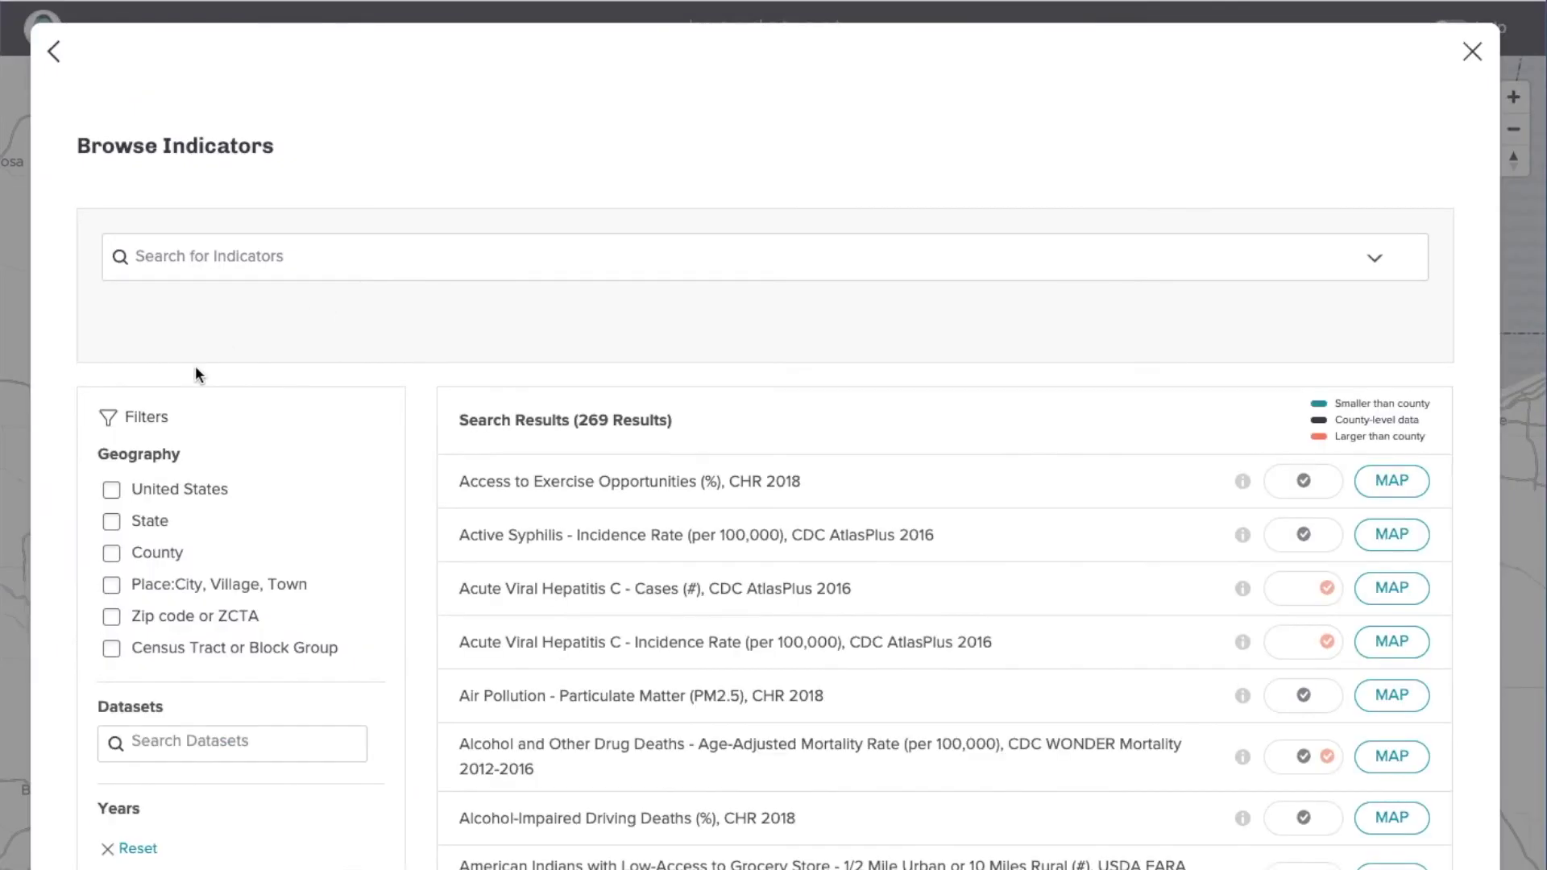
click(549, 250)
text(diabetes)
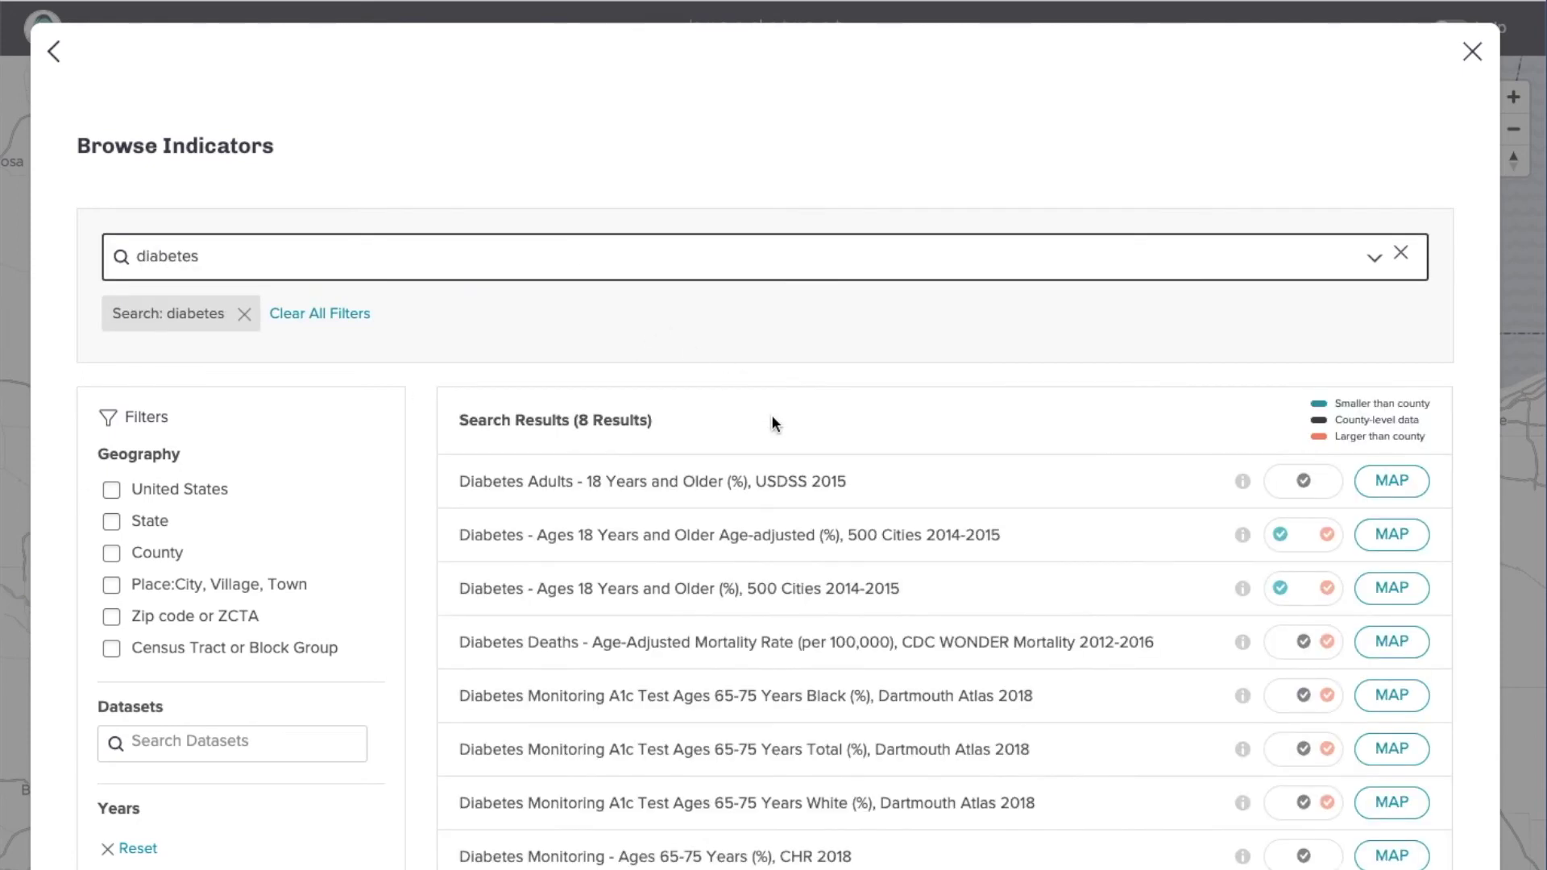
click(1396, 485)
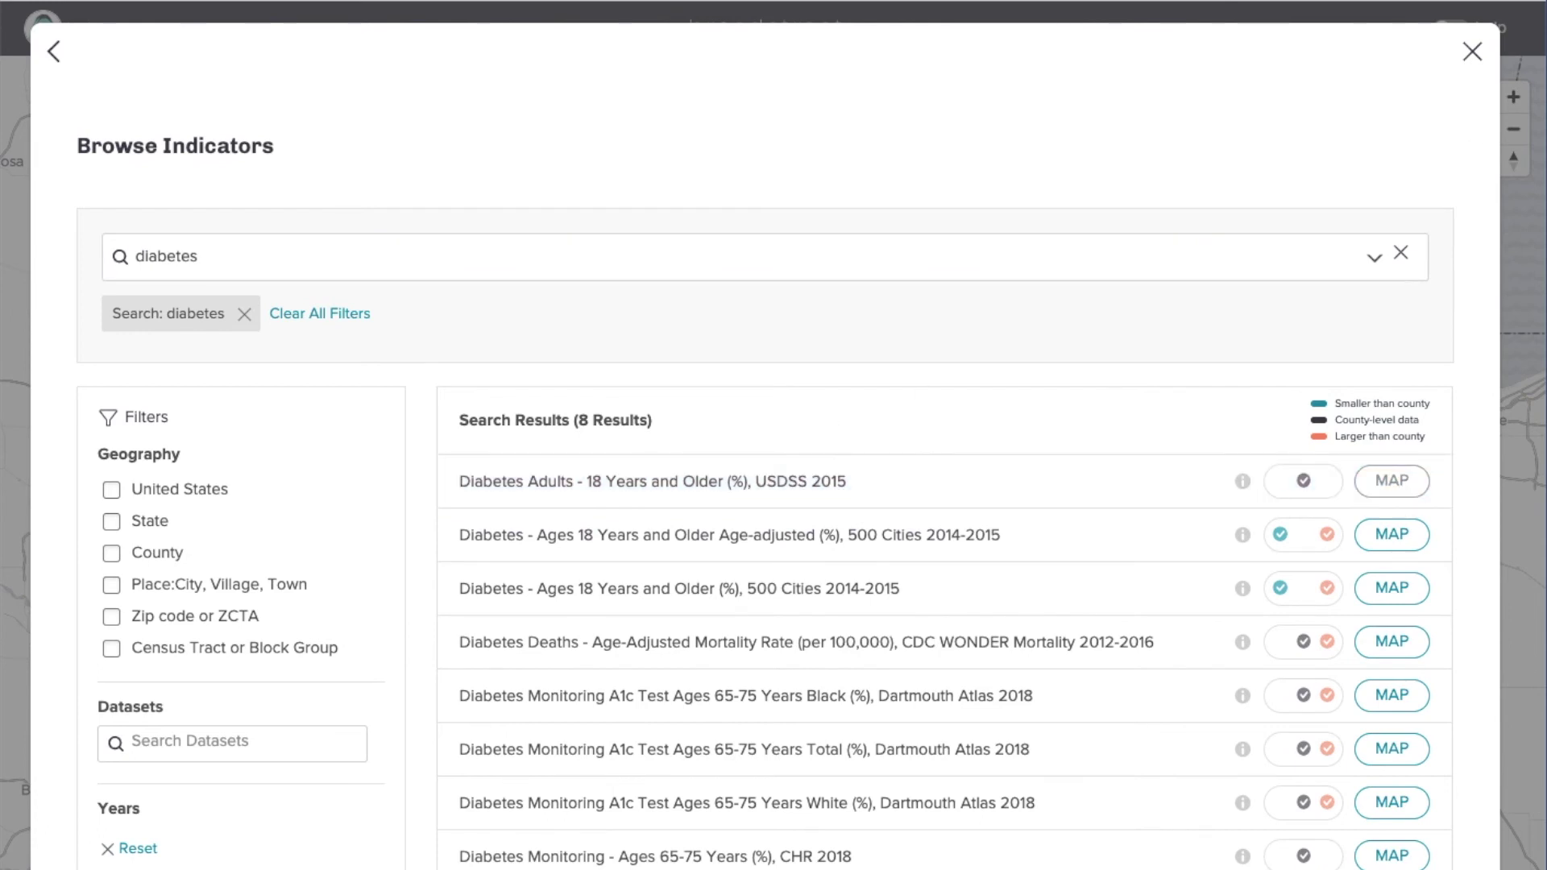
- Show the diabetes layer on the map and apply the green, yellow, orange and red color theme to it
click(1471, 52)
click(63, 716)
scroll(225, 627, down, 2)
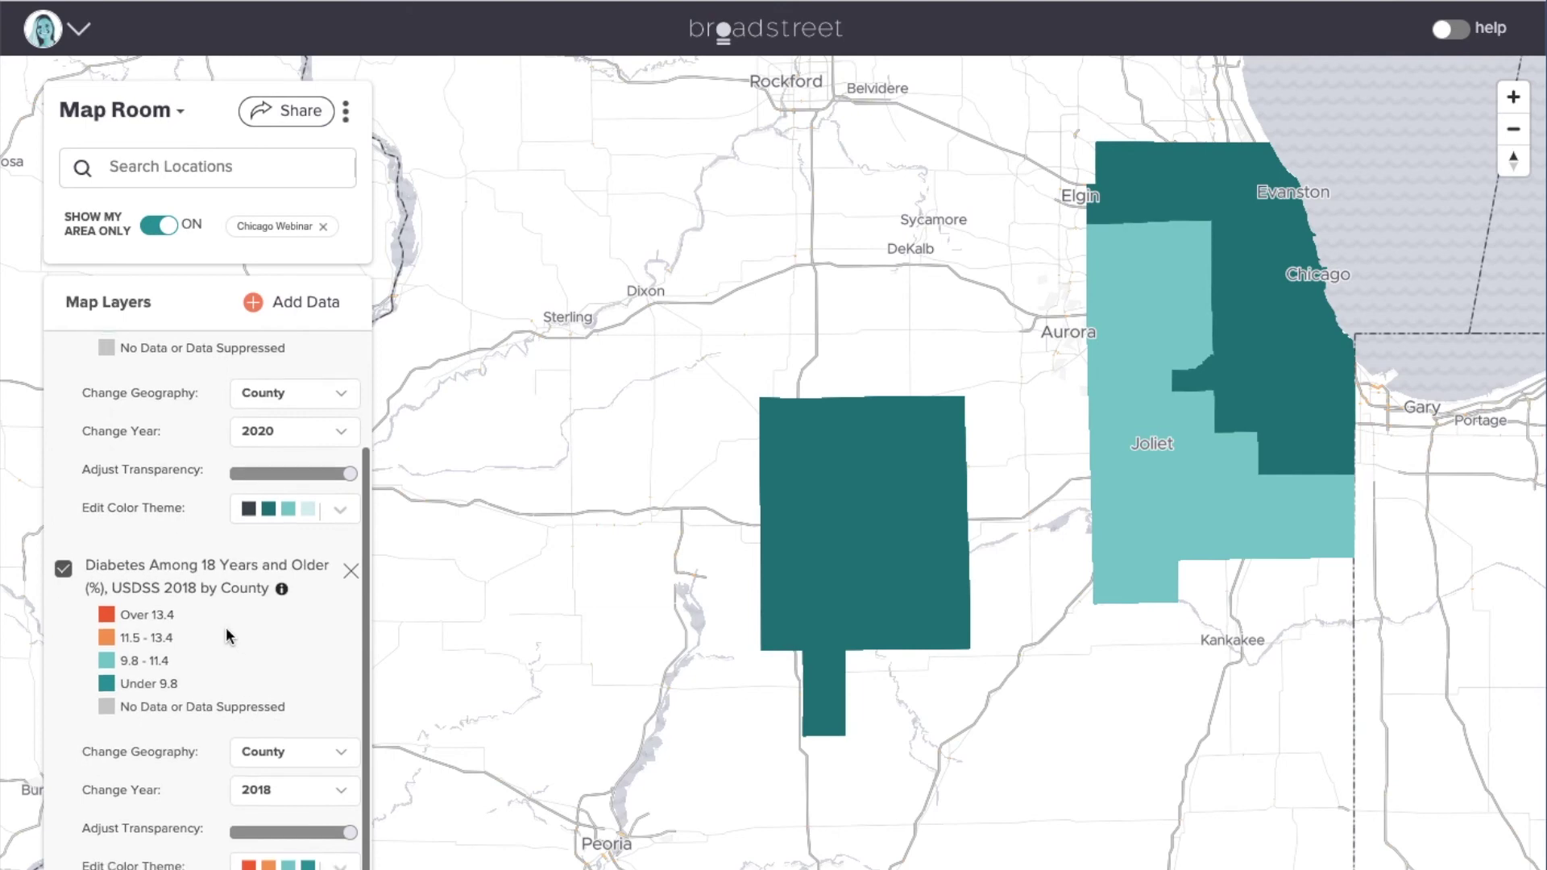
drag(349, 460, 405, 461)
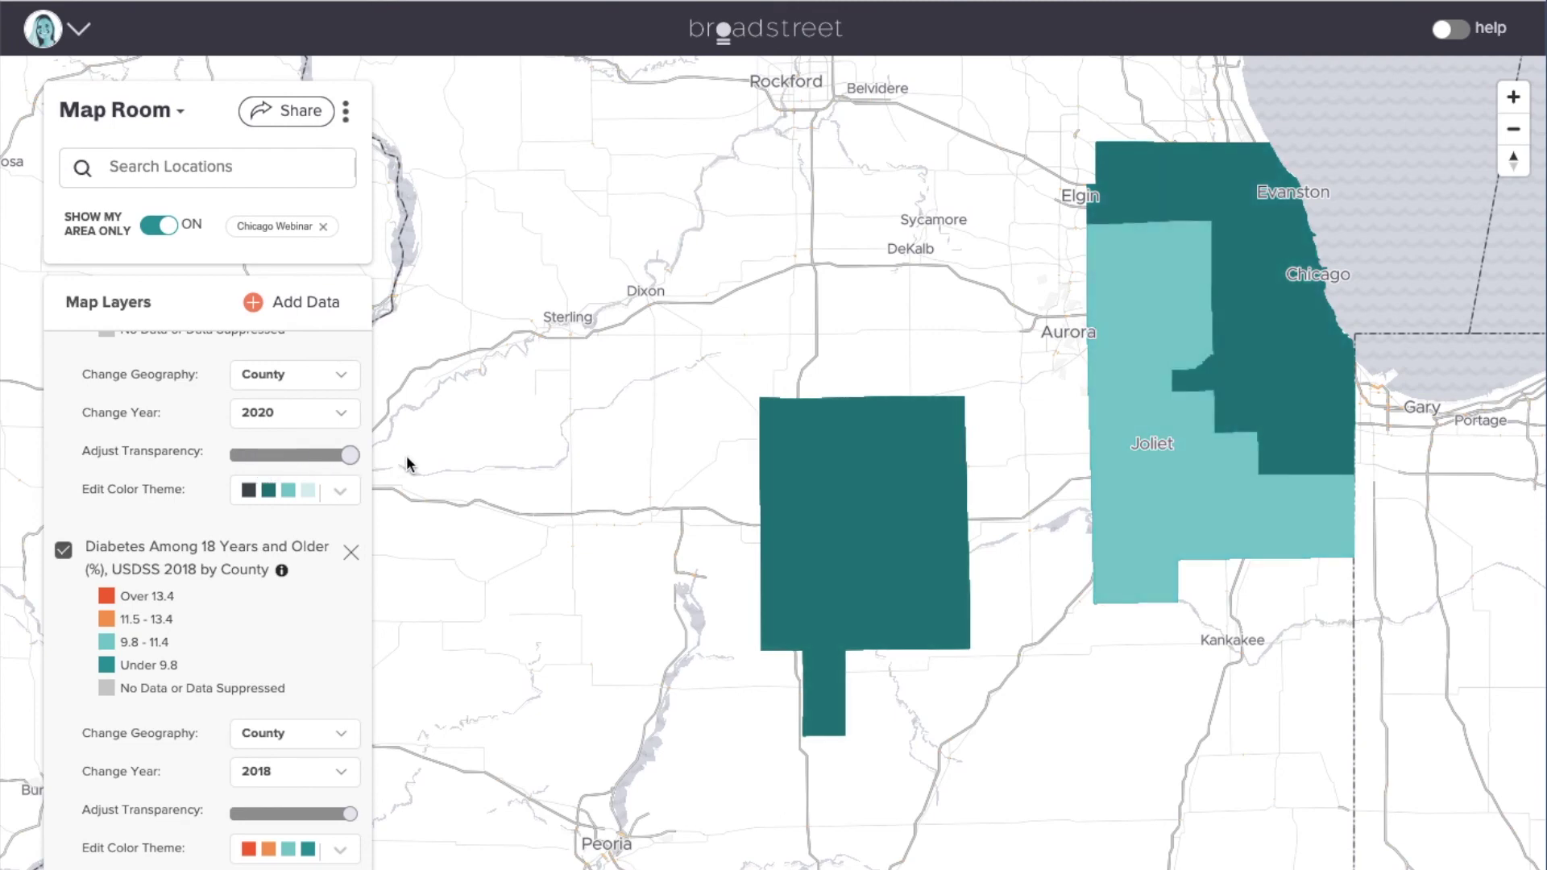
click(338, 848)
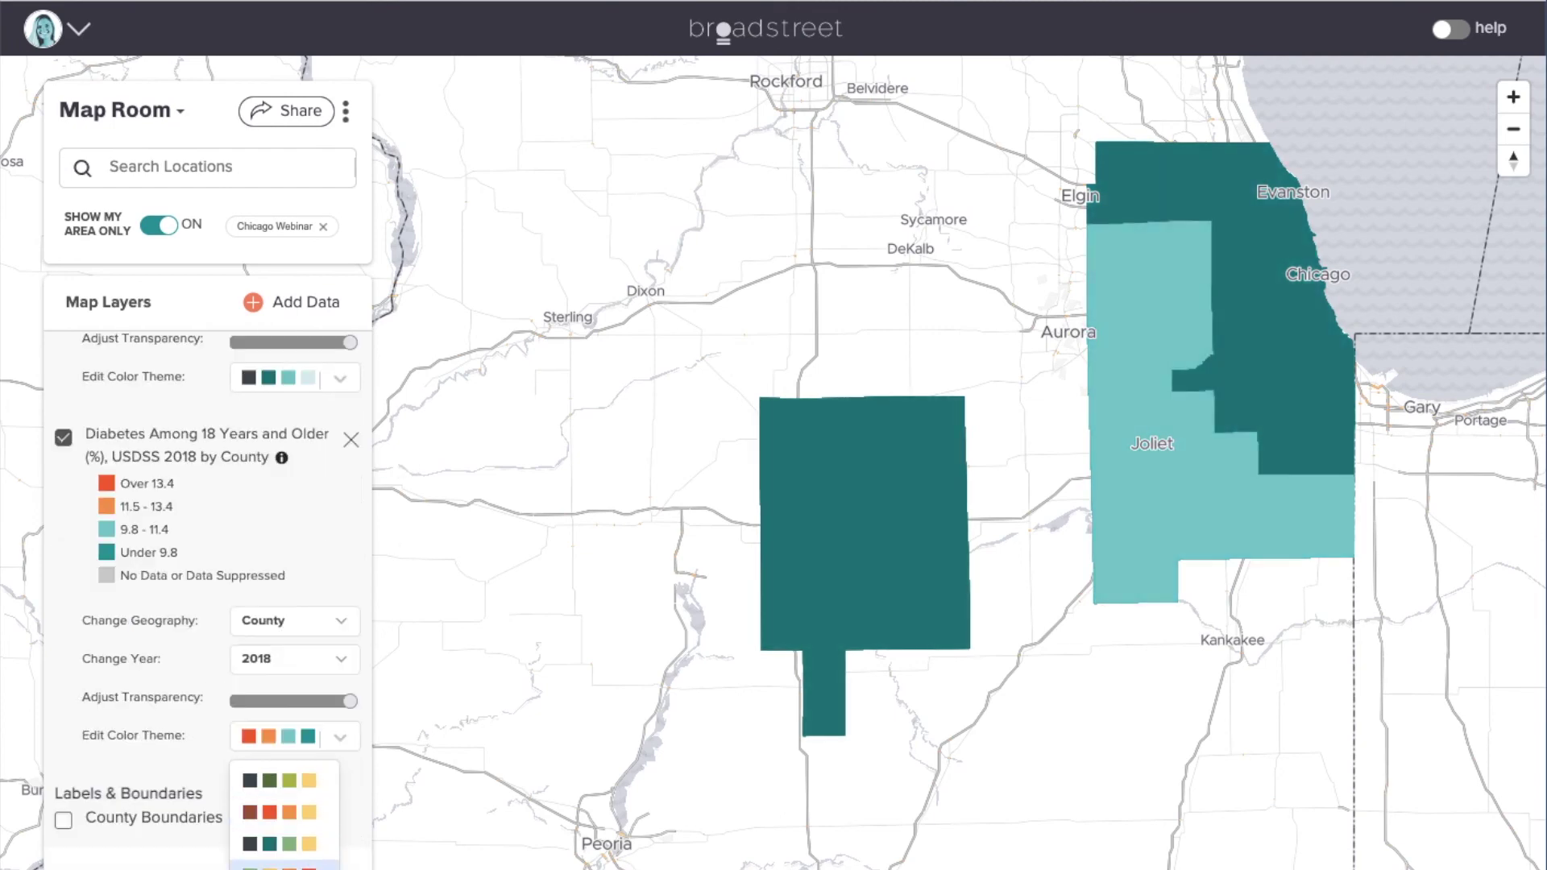
click(282, 866)
- Make the COVID-19 Deaths/Cases Percentile layer partly transparent over the diabetes layer
drag(349, 814, 473, 830)
drag(350, 455, 302, 456)
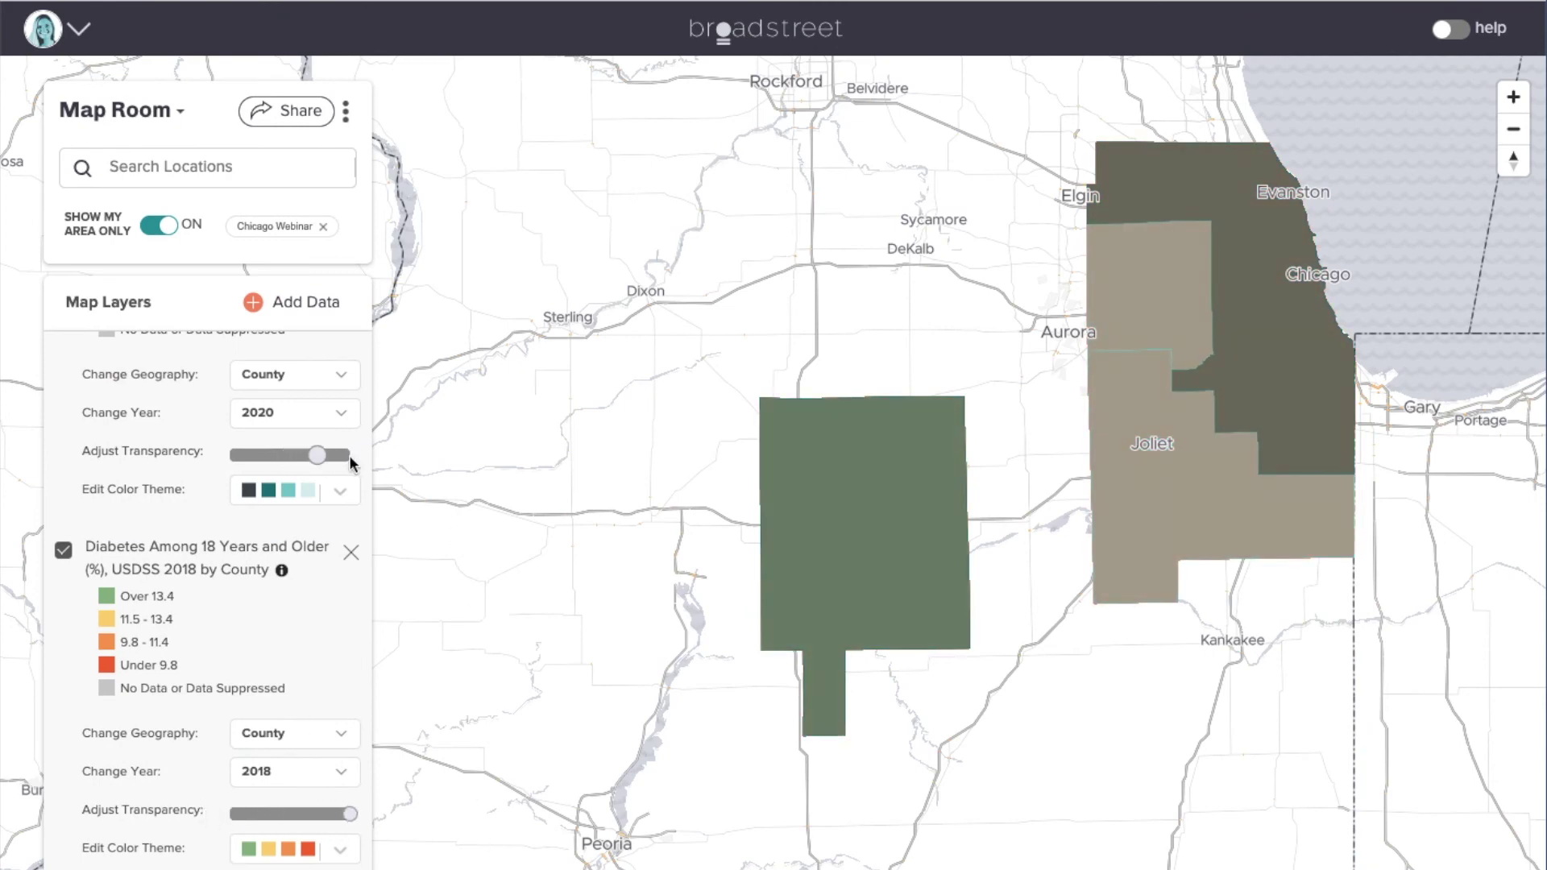
scroll(364, 433, up, 2)
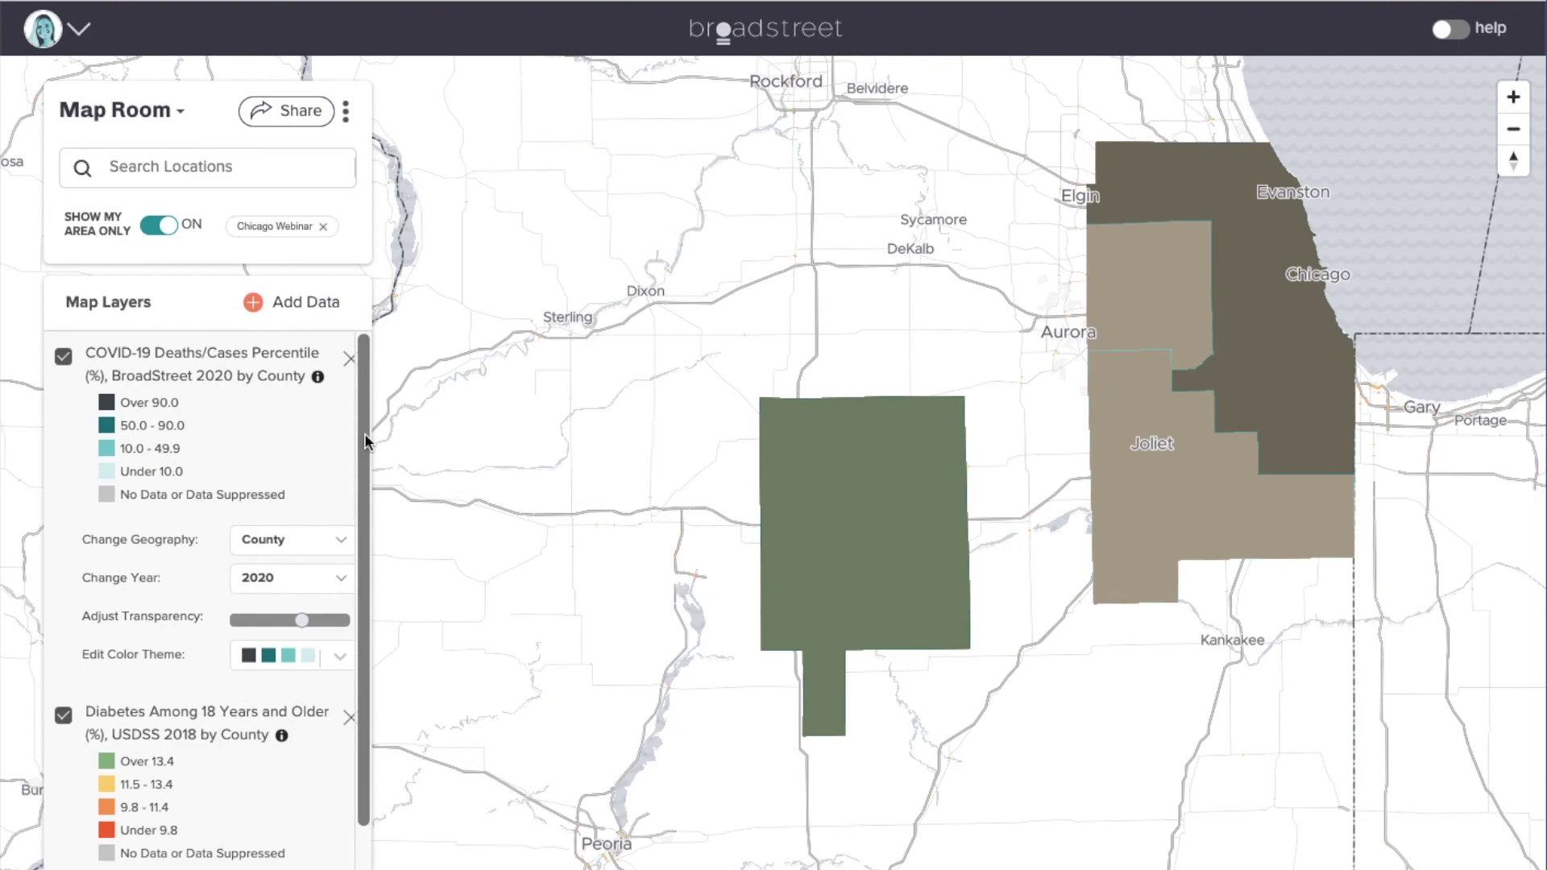
- Save the map as "COVID Deaths & Diabetes" in the COVID Data section of the Chicago Health Stakeholder Meeting story
click(345, 110)
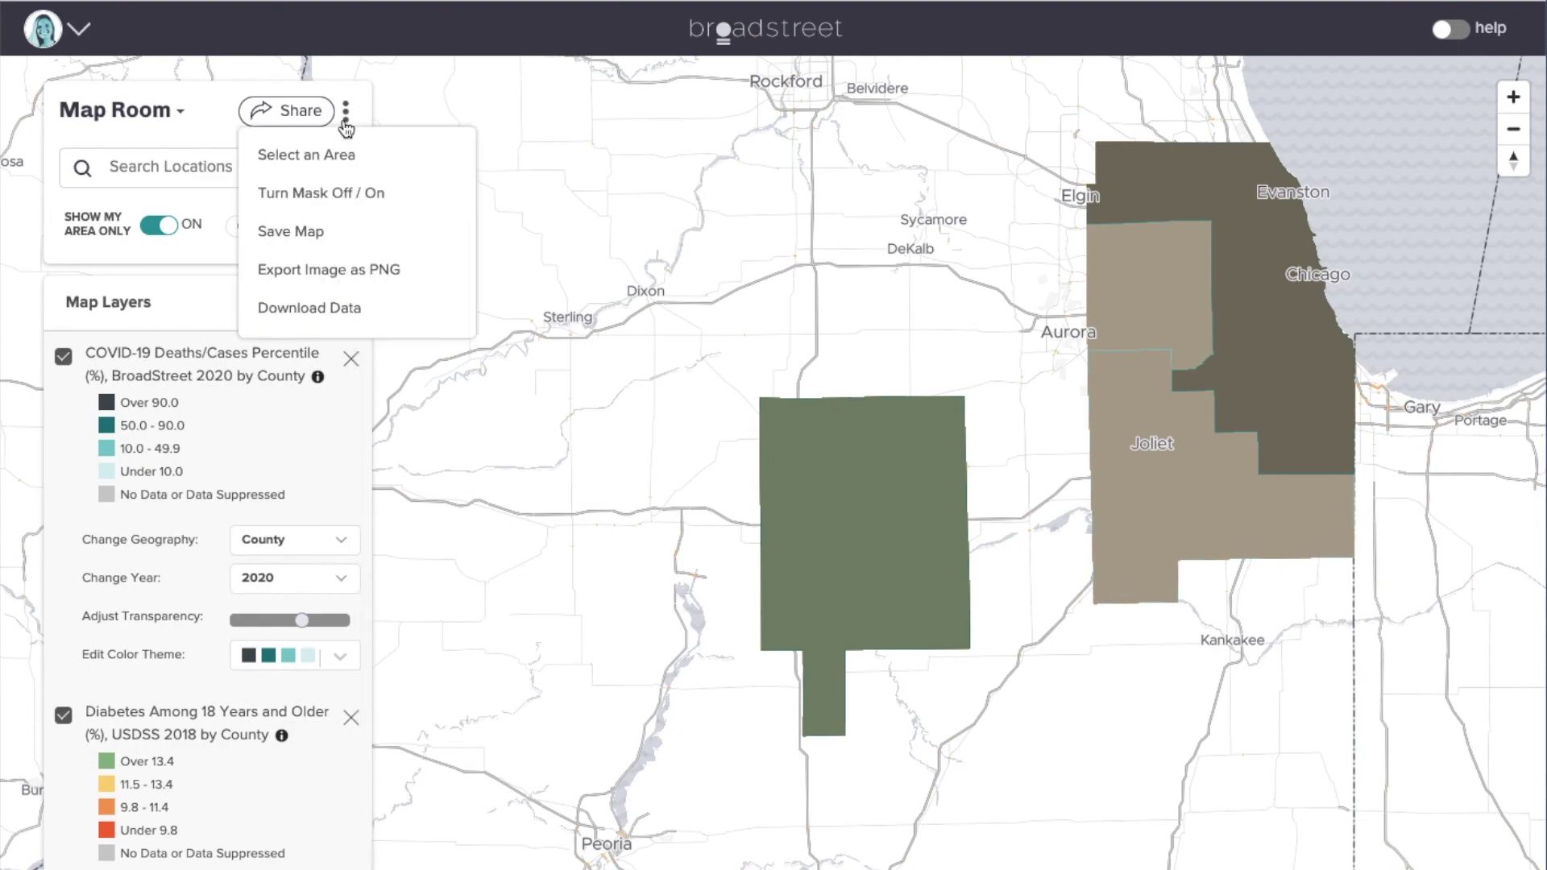
click(364, 229)
click(721, 296)
text(COV)
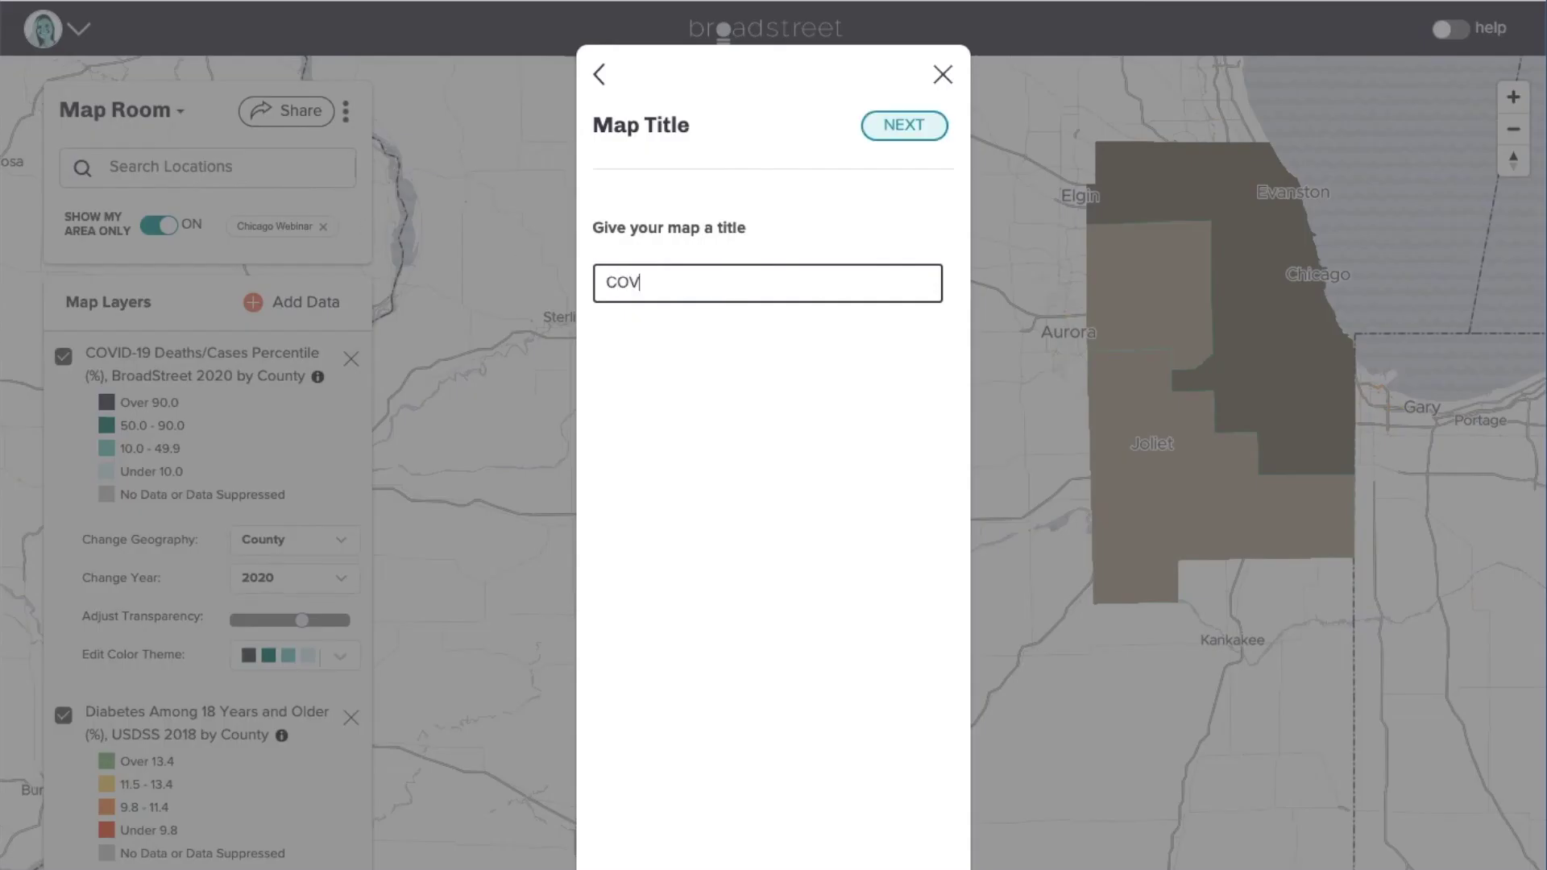
text(ID Deaths & Diabetes)
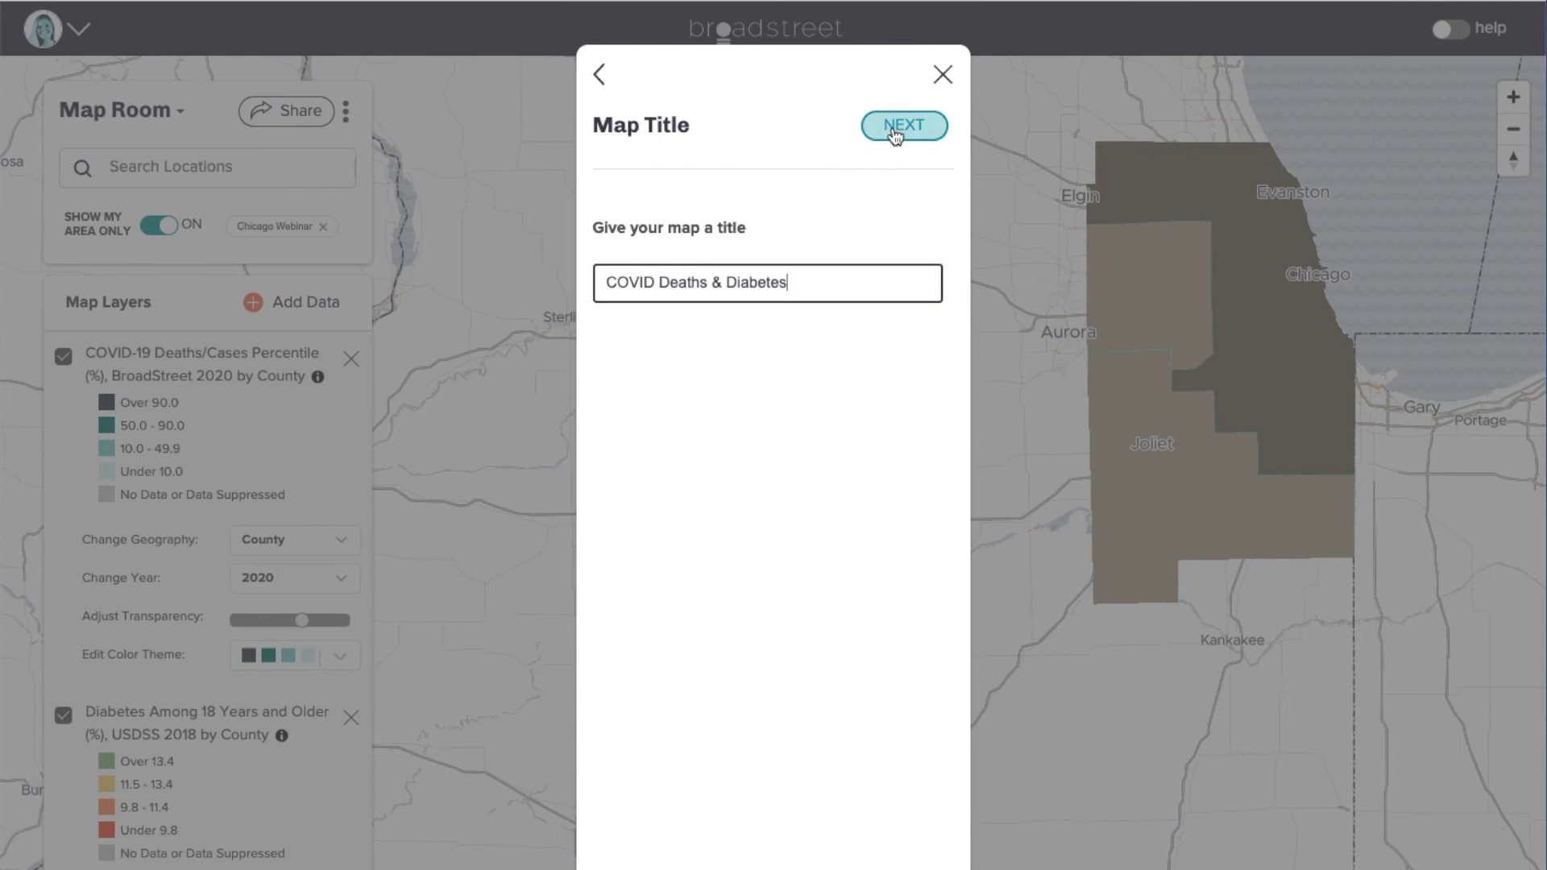
click(894, 129)
scroll(718, 342, down, 1)
click(687, 471)
click(716, 535)
click(924, 127)
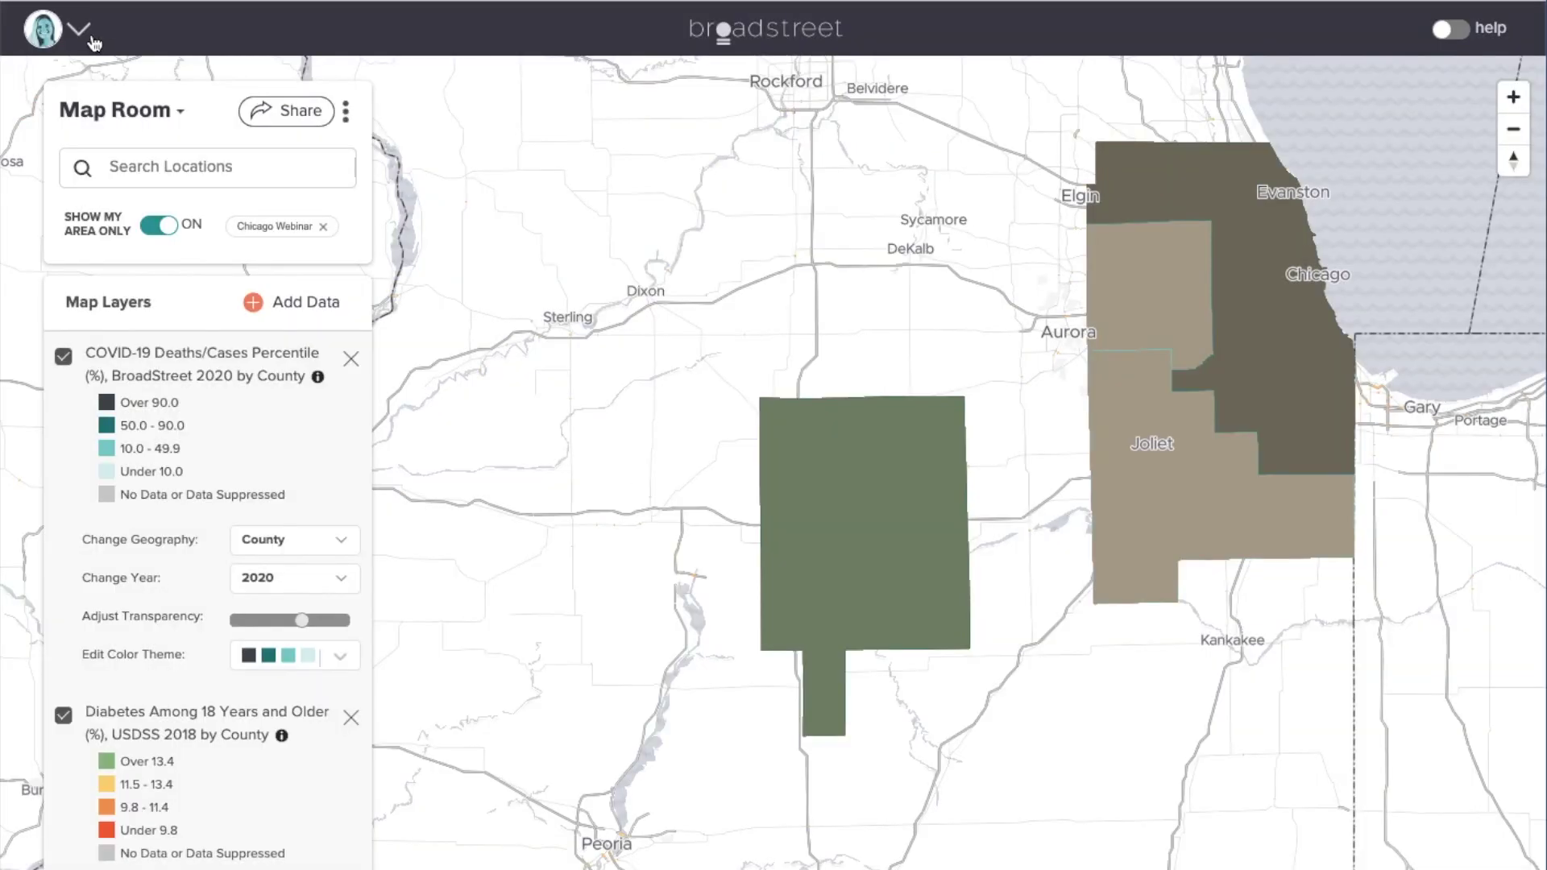
- Open the Chicago Health Stakeholder Meeting story and review its content down to the COVID Data section
click(91, 37)
click(110, 501)
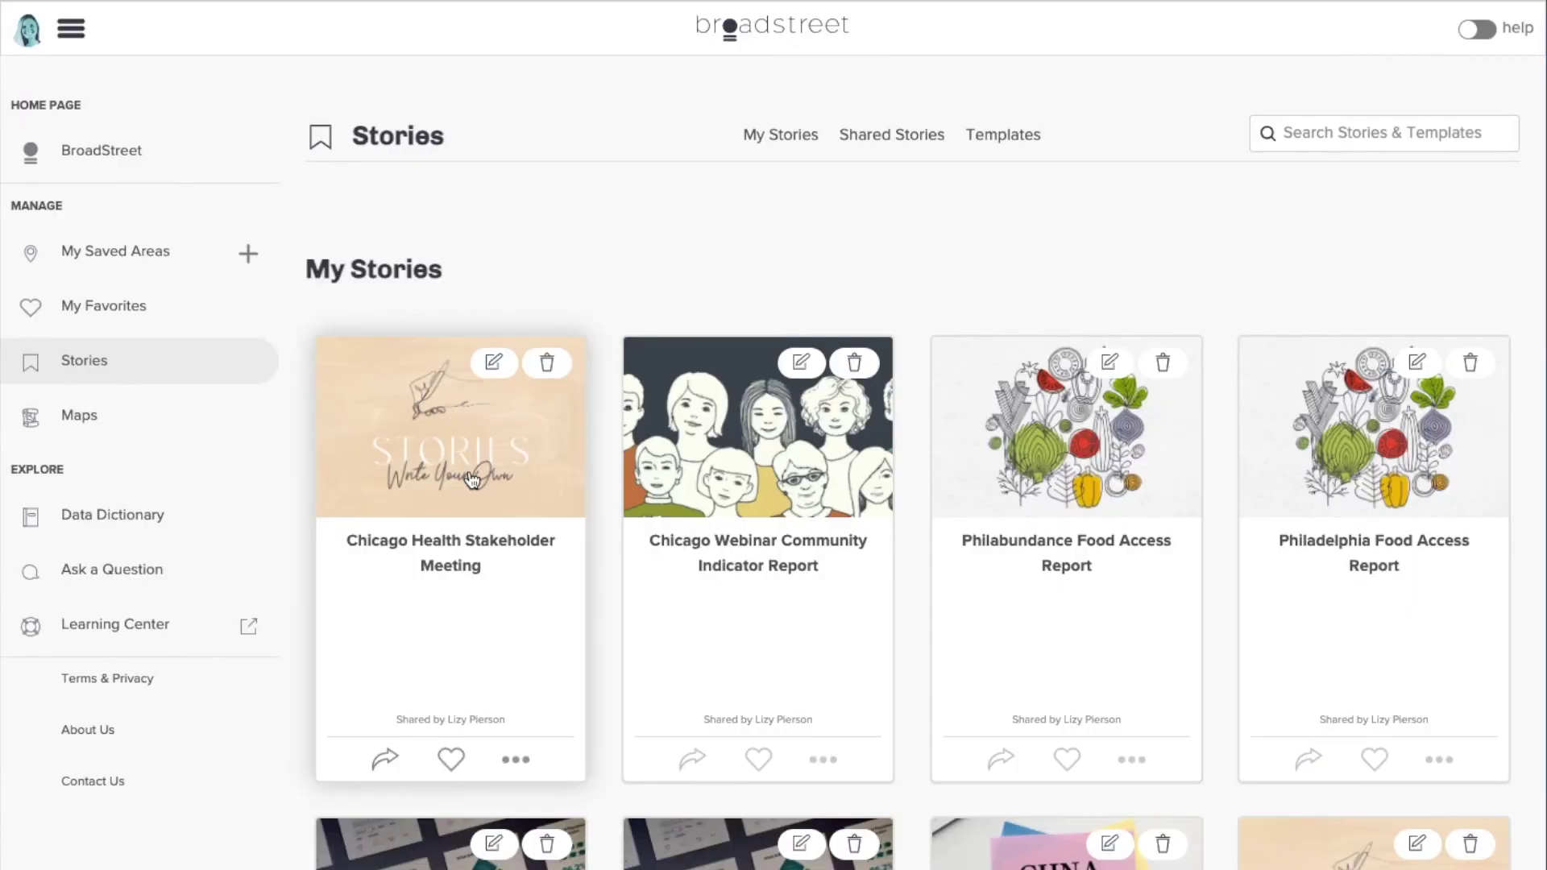
click(473, 480)
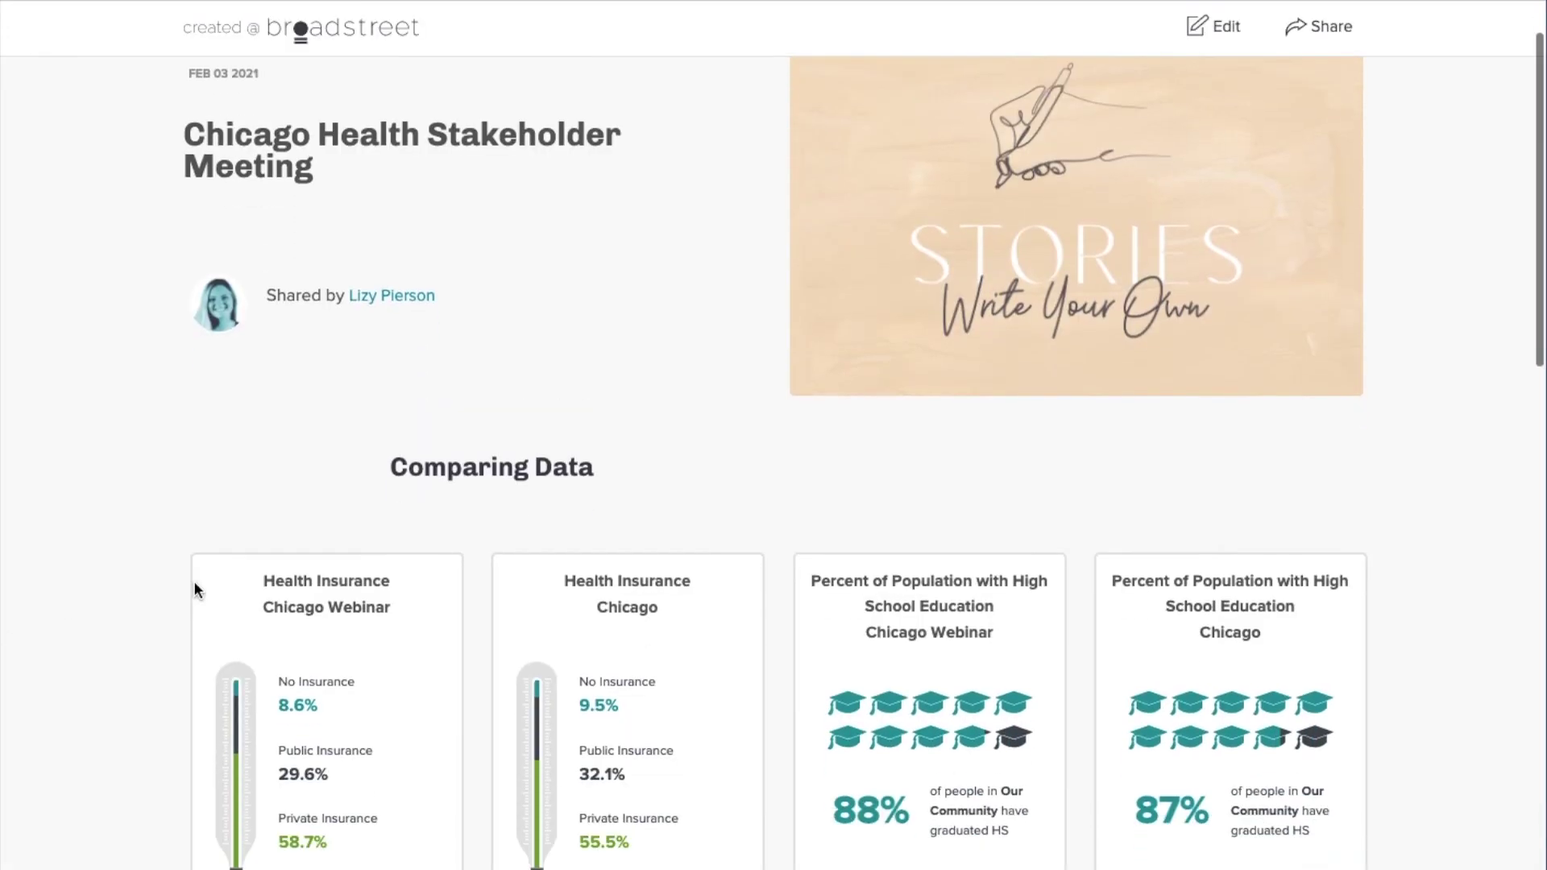
scroll(194, 583, down, 10)
scroll(193, 581, down, 4)
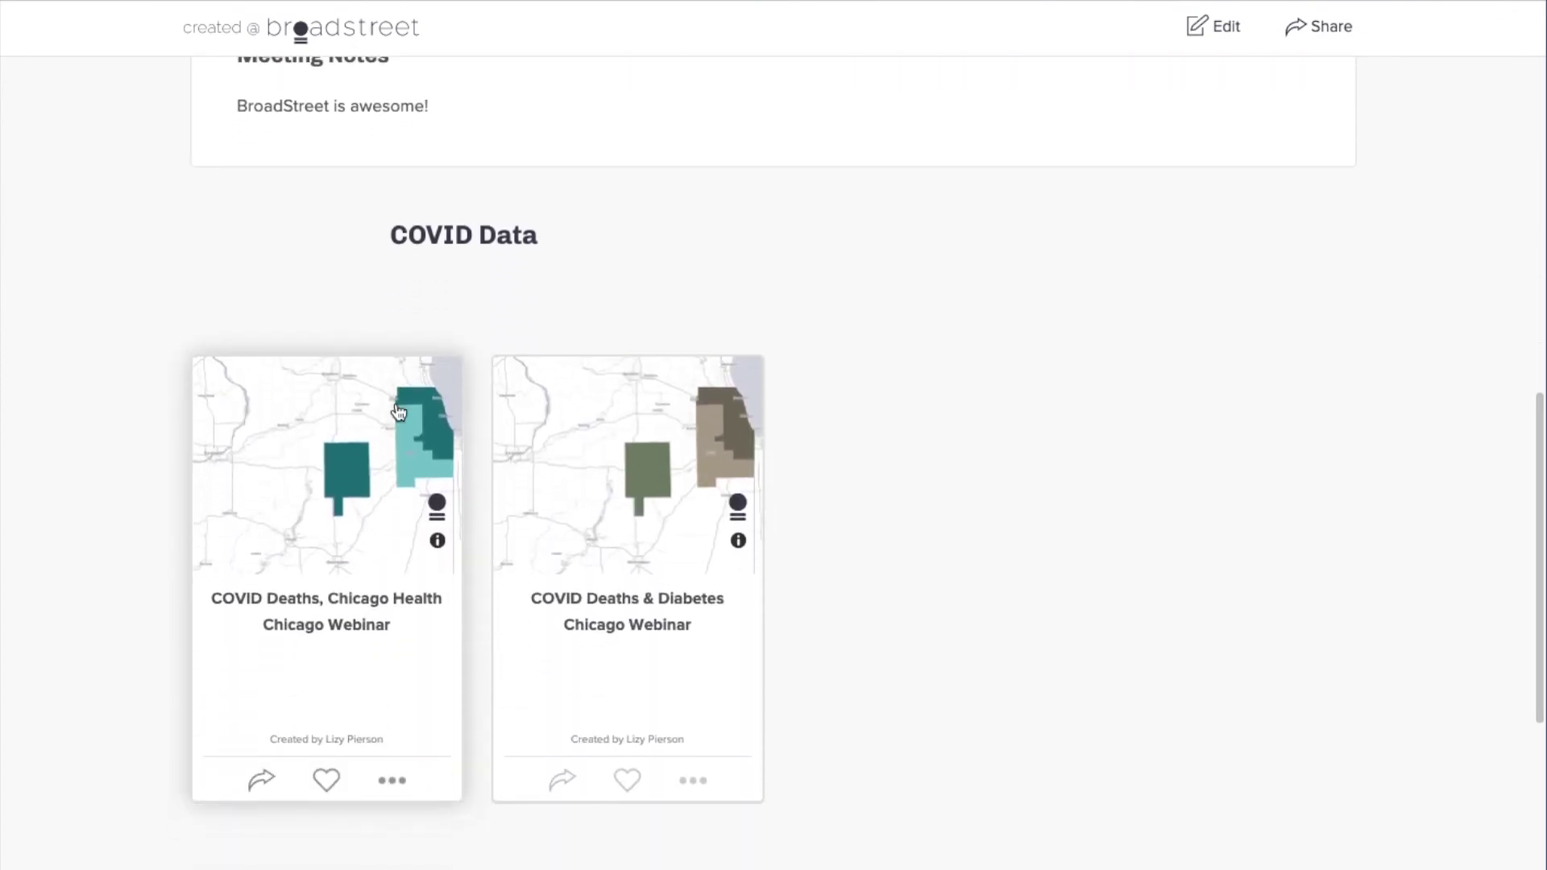
- Inspect the "COVID Deaths, Chicago Health" map card in its enlarged interactive view and return to the story
click(399, 412)
click(1387, 164)
drag(1286, 440, 1104, 527)
click(1383, 161)
click(1436, 162)
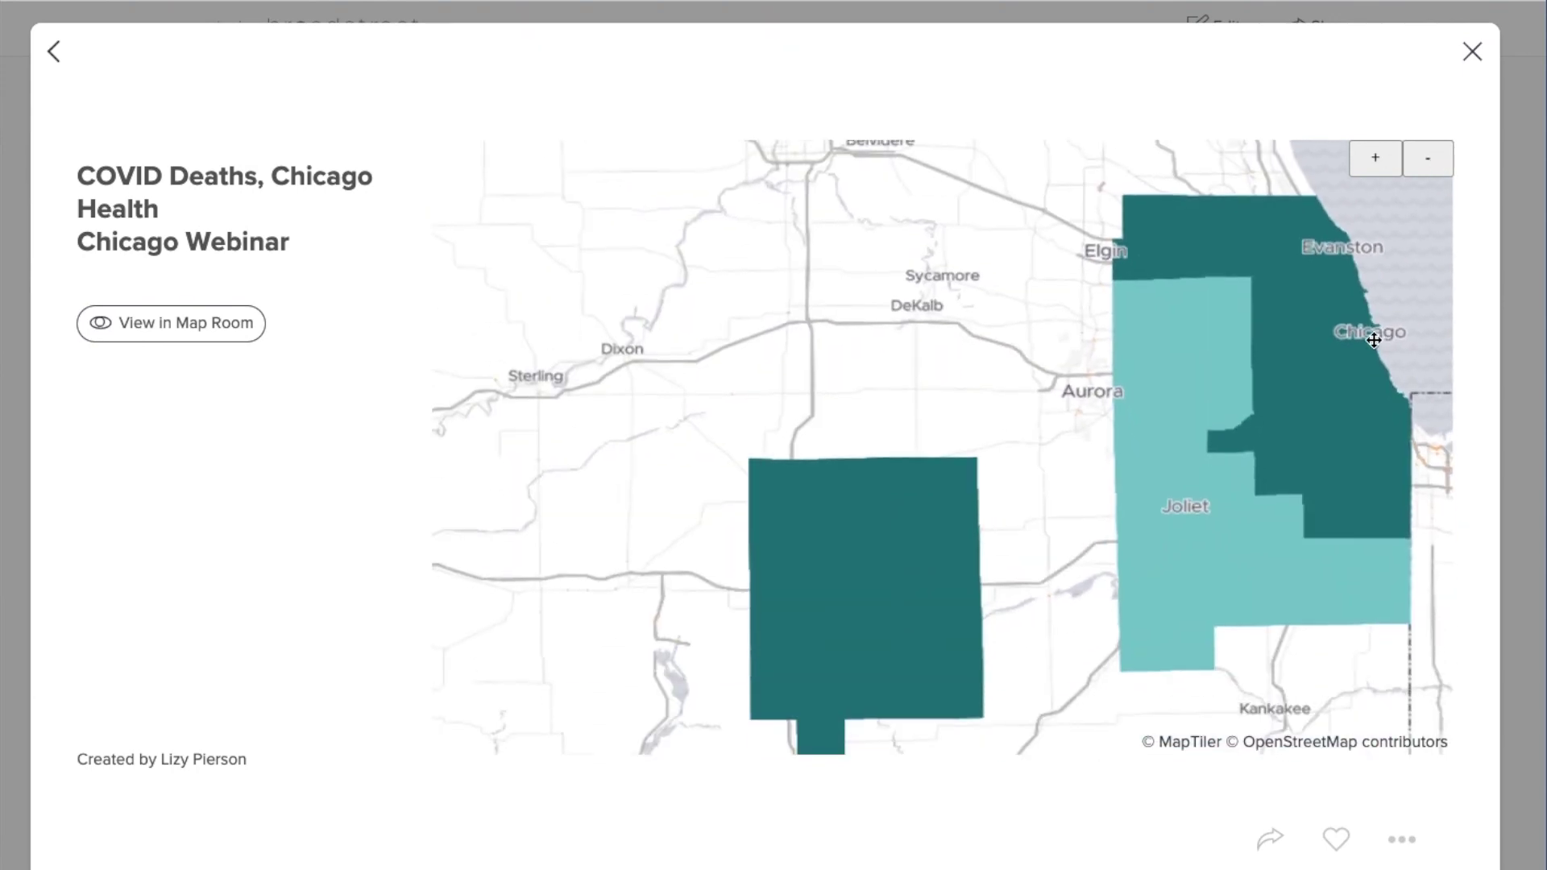
click(1469, 53)
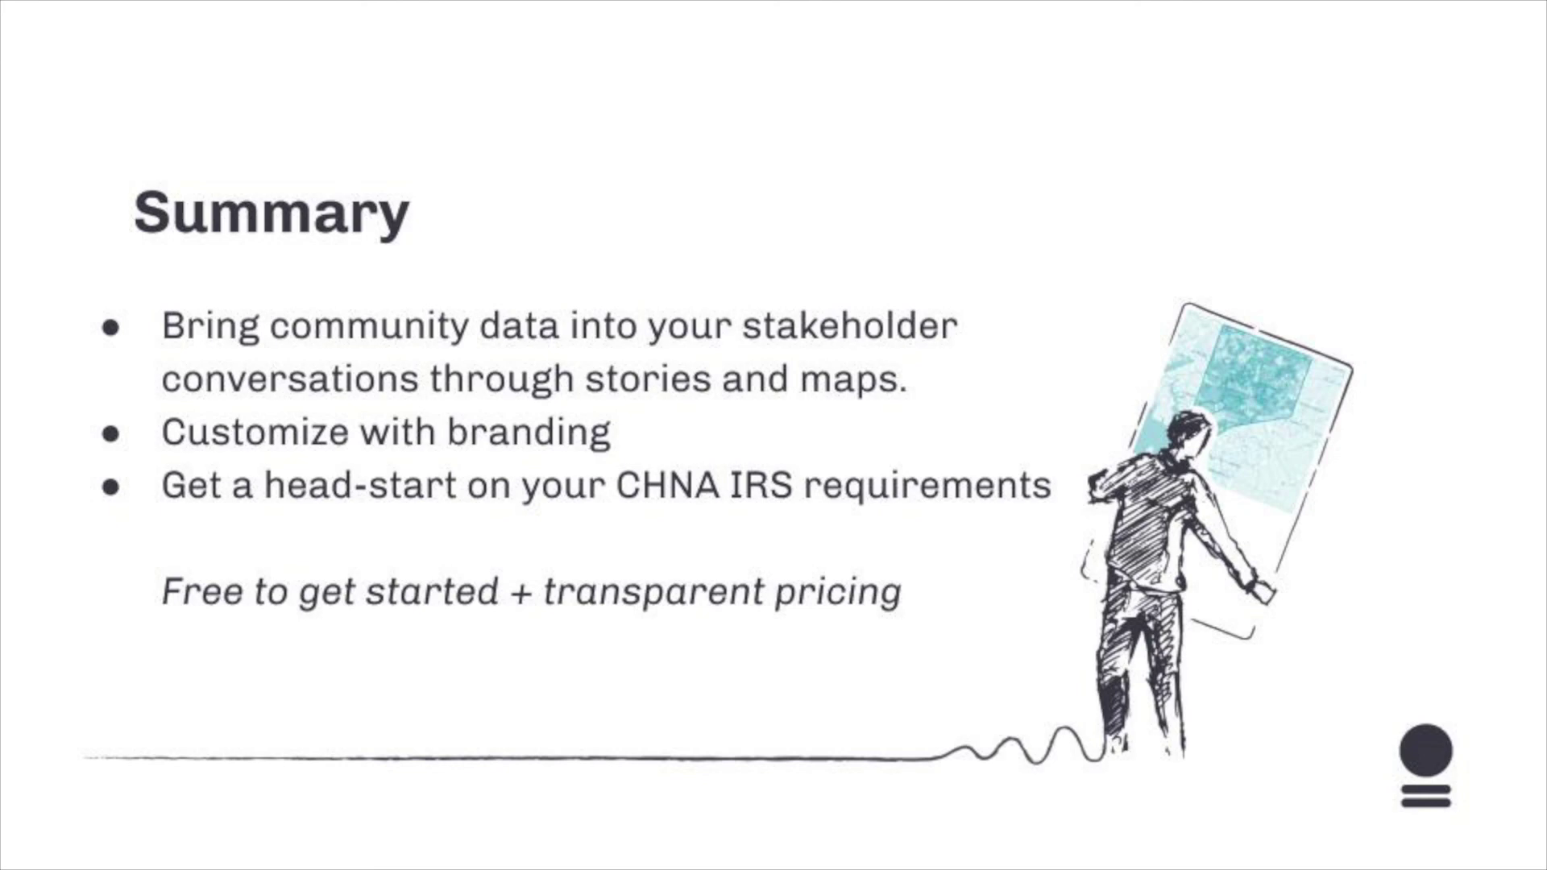
key(Right)
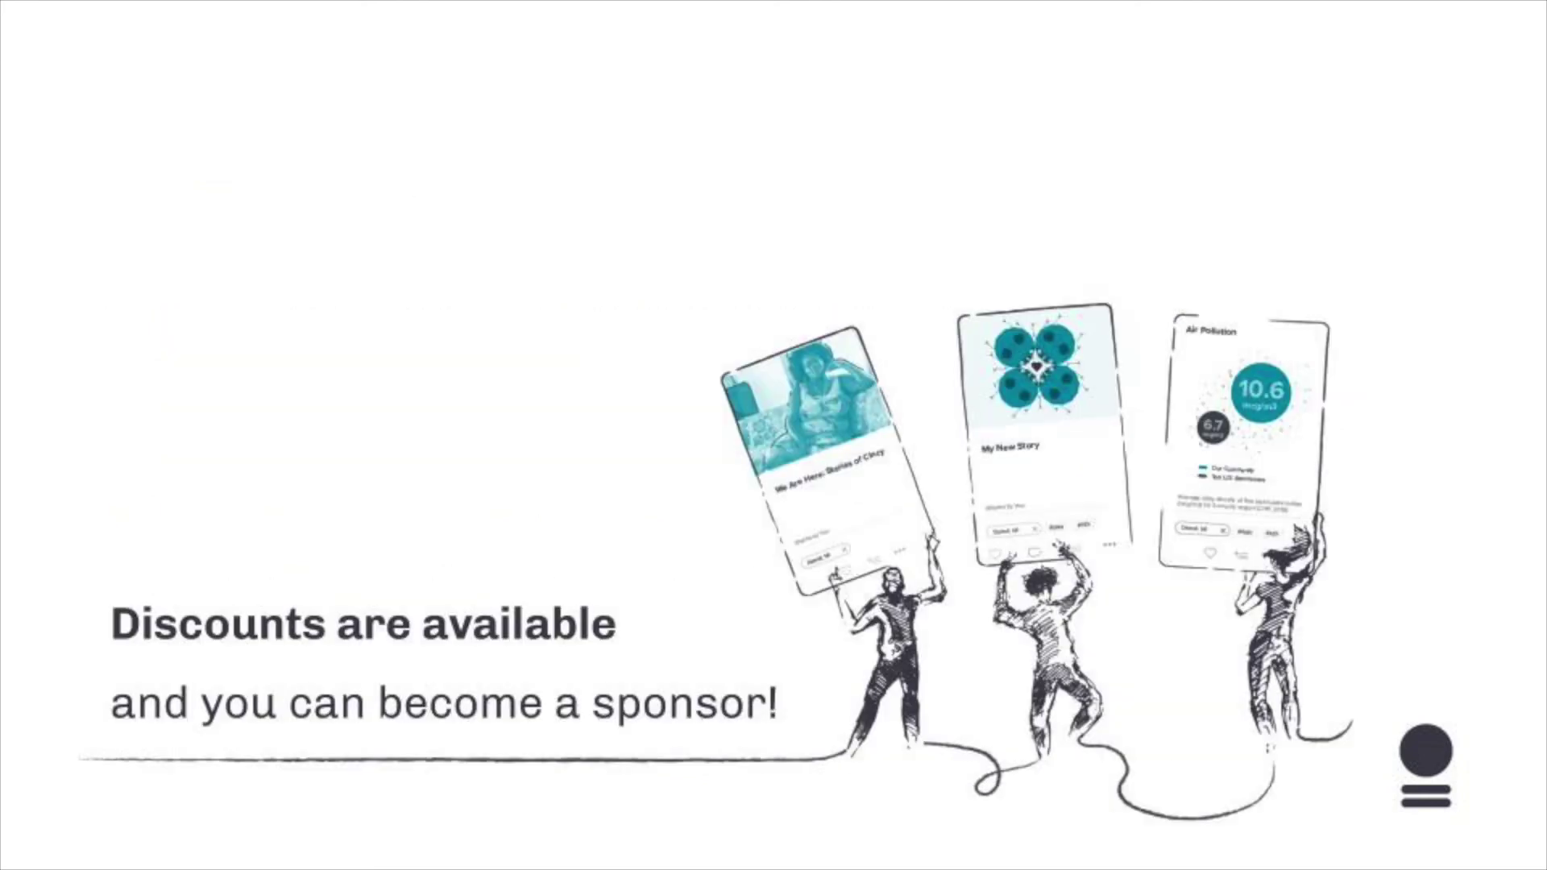